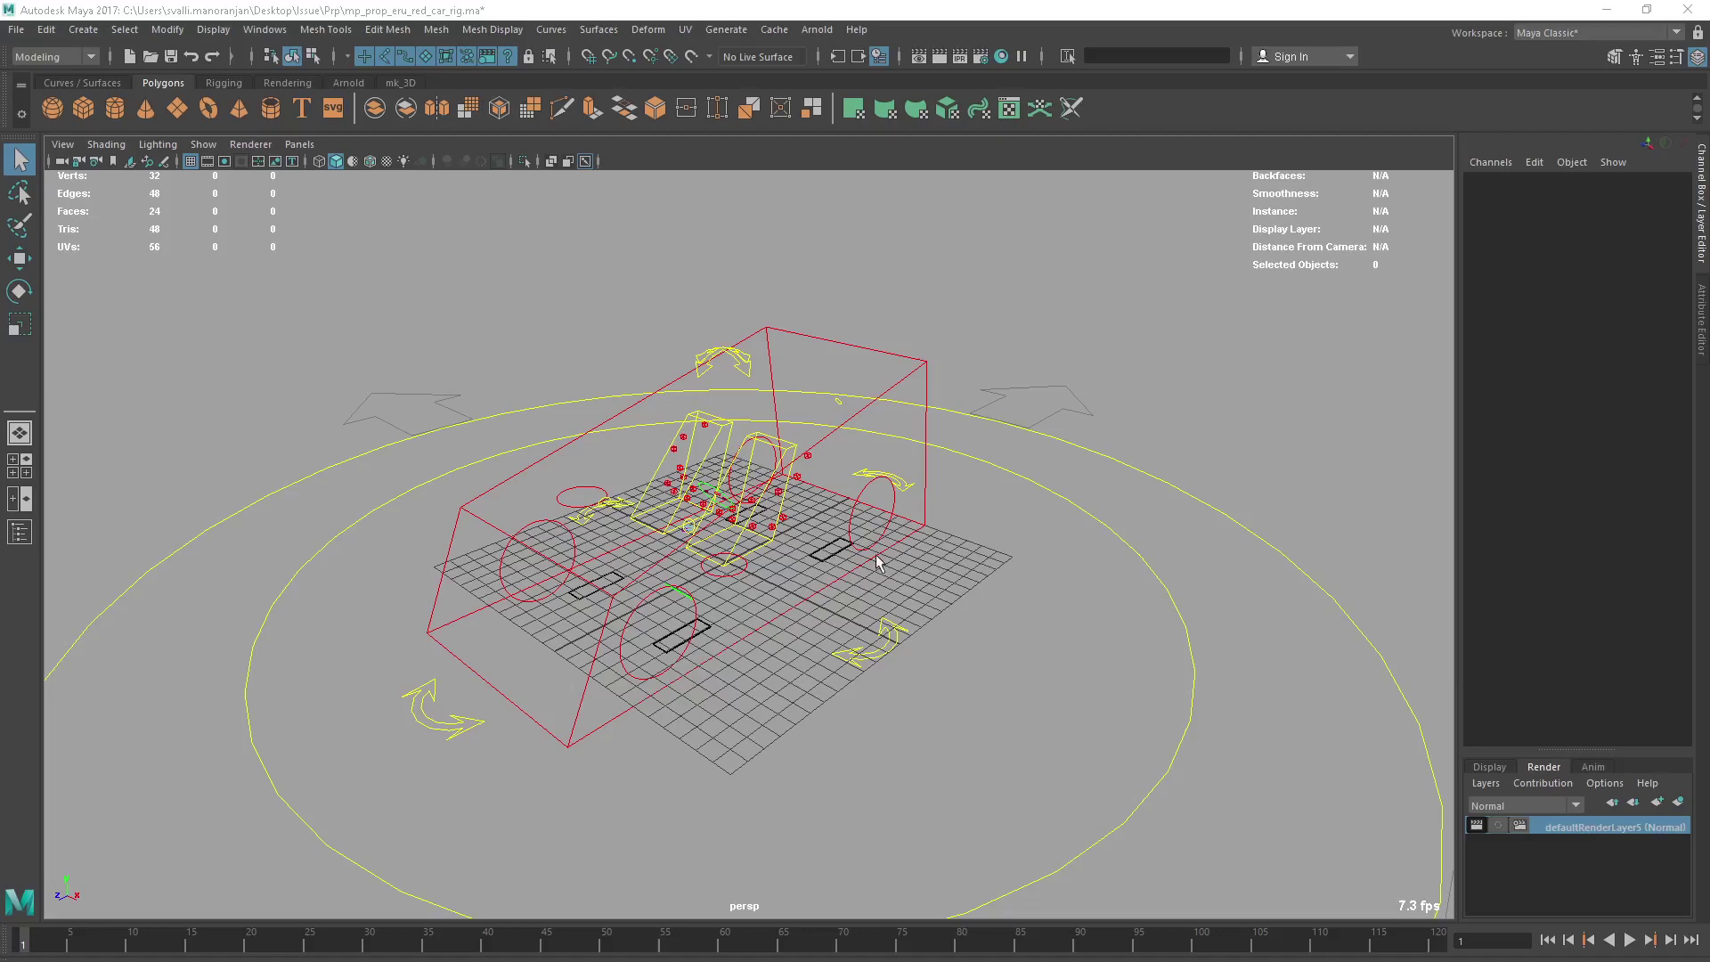
# Step: Inspect the car rig from several angles and check its scene file in the Open dialog without loading it
pyautogui.keyDown('alt'); pyautogui.moveTo(878, 563); pyautogui.dragTo(962, 534); pyautogui.keyUp('alt')
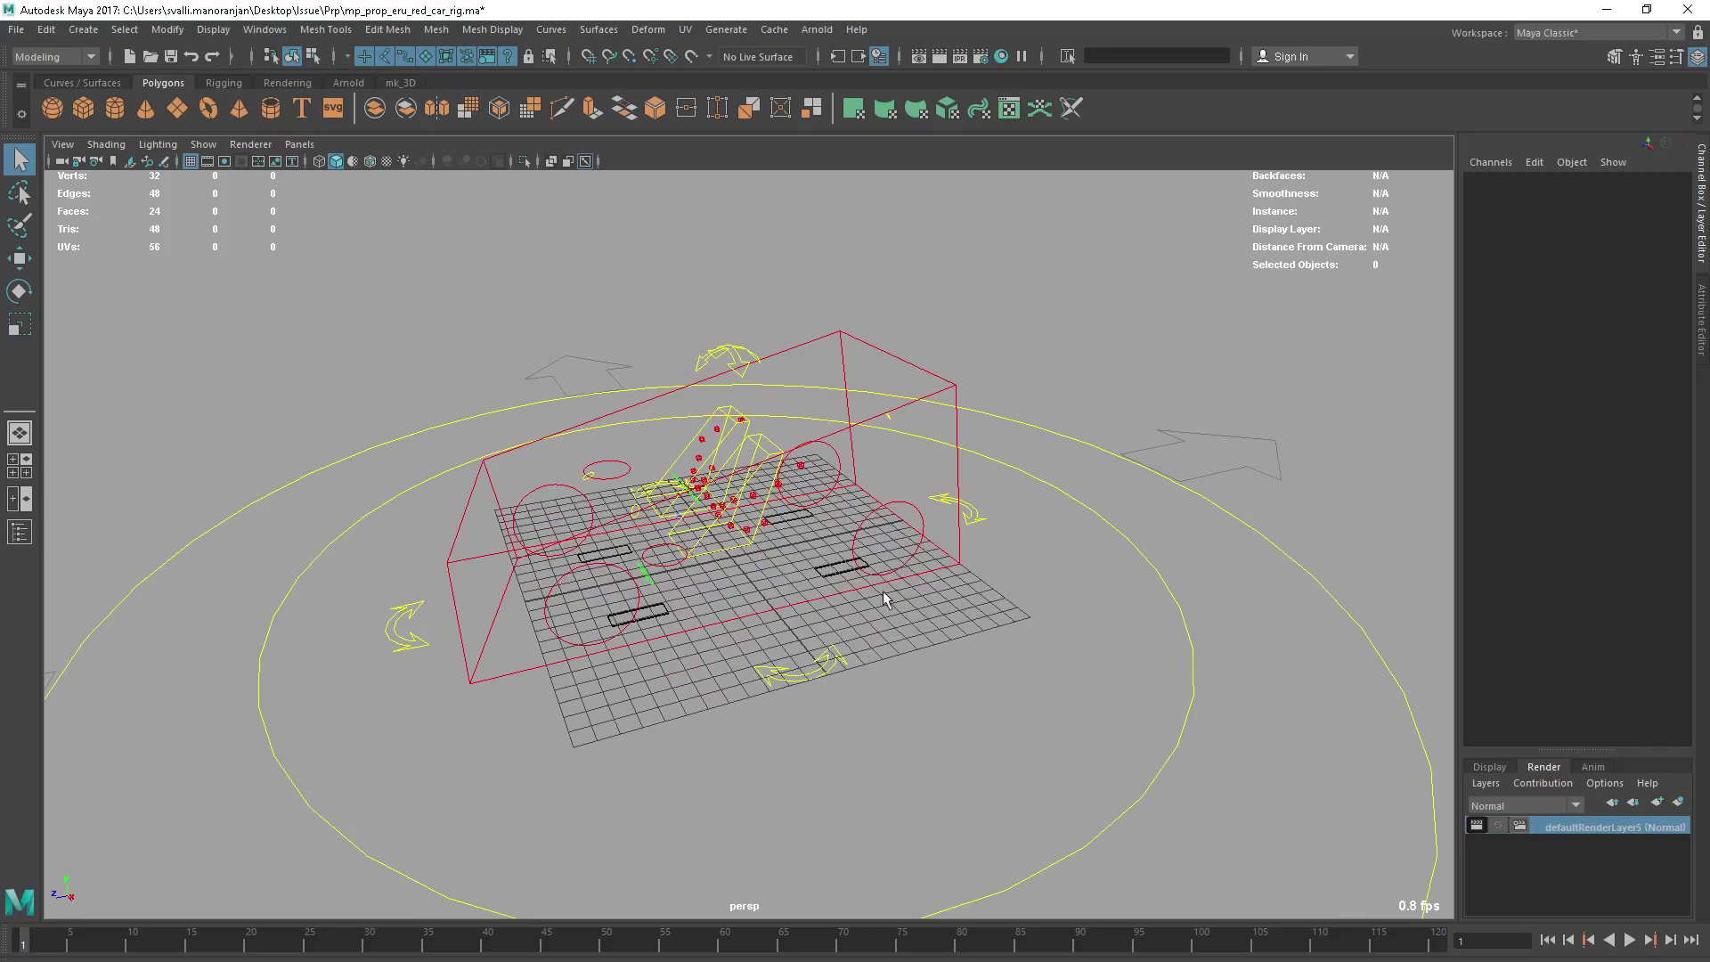
pyautogui.keyDown('alt'); pyautogui.moveTo(884, 598); pyautogui.dragTo(802, 604); pyautogui.keyUp('alt')
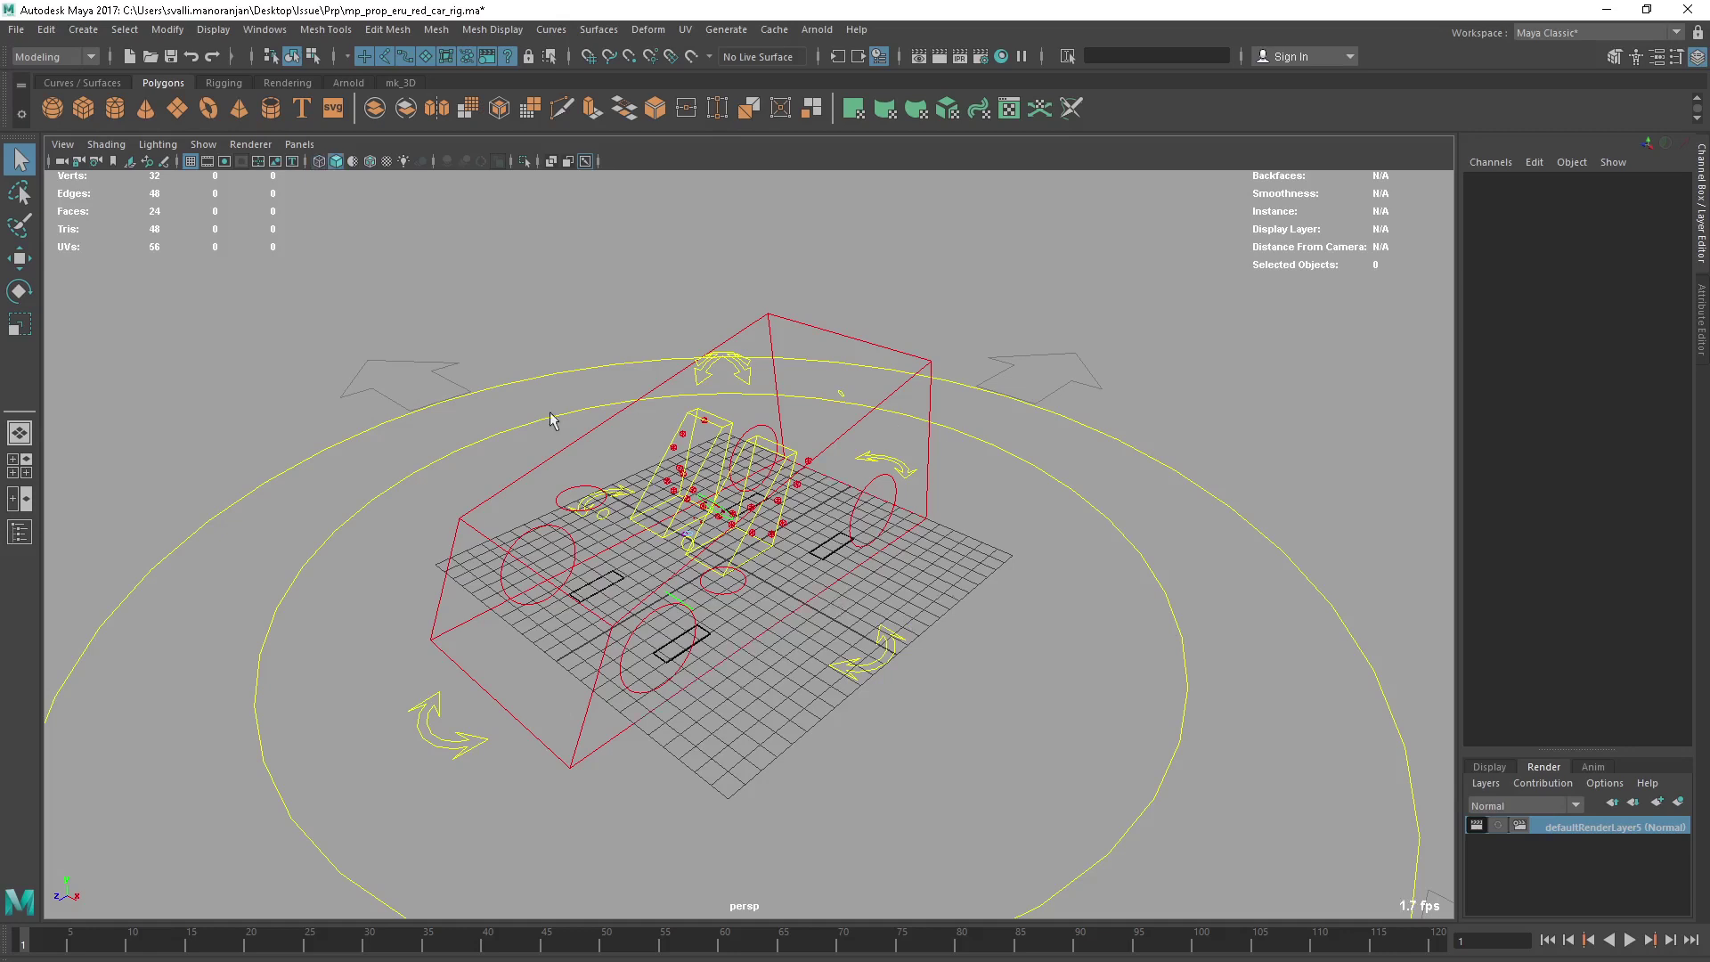
pyautogui.keyDown('alt'); pyautogui.moveTo(522, 392); pyautogui.dragTo(432, 383); pyautogui.keyUp('alt')
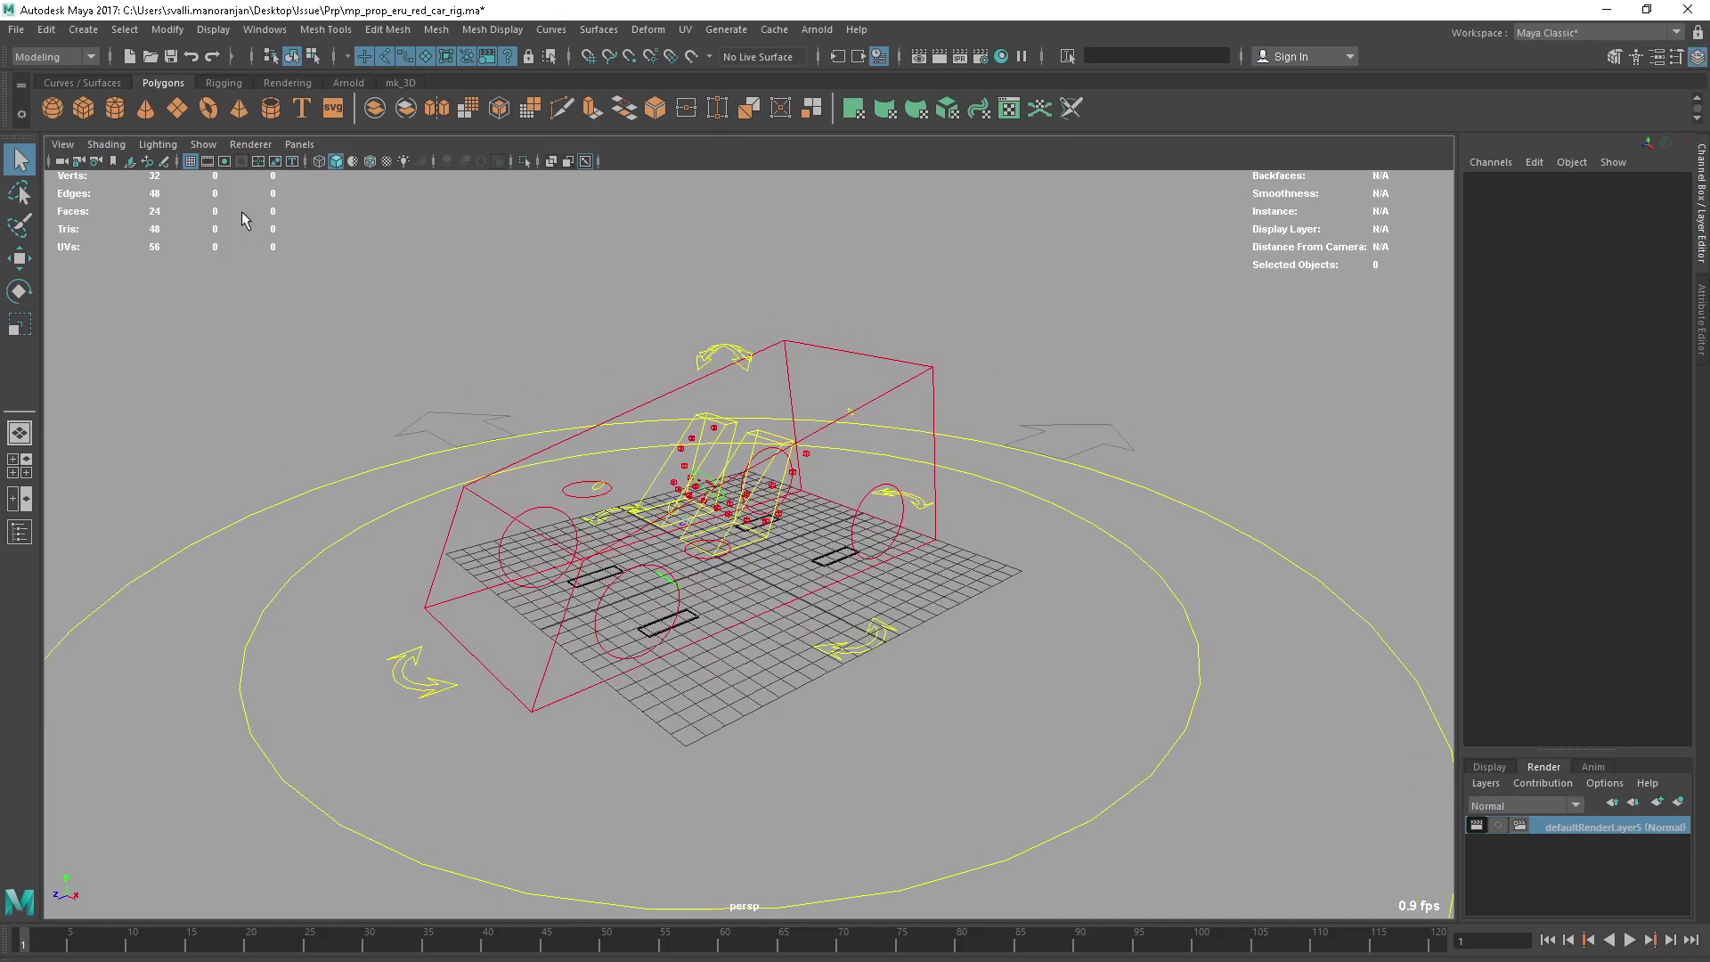
pyautogui.hotkey('ctrl', 'o')
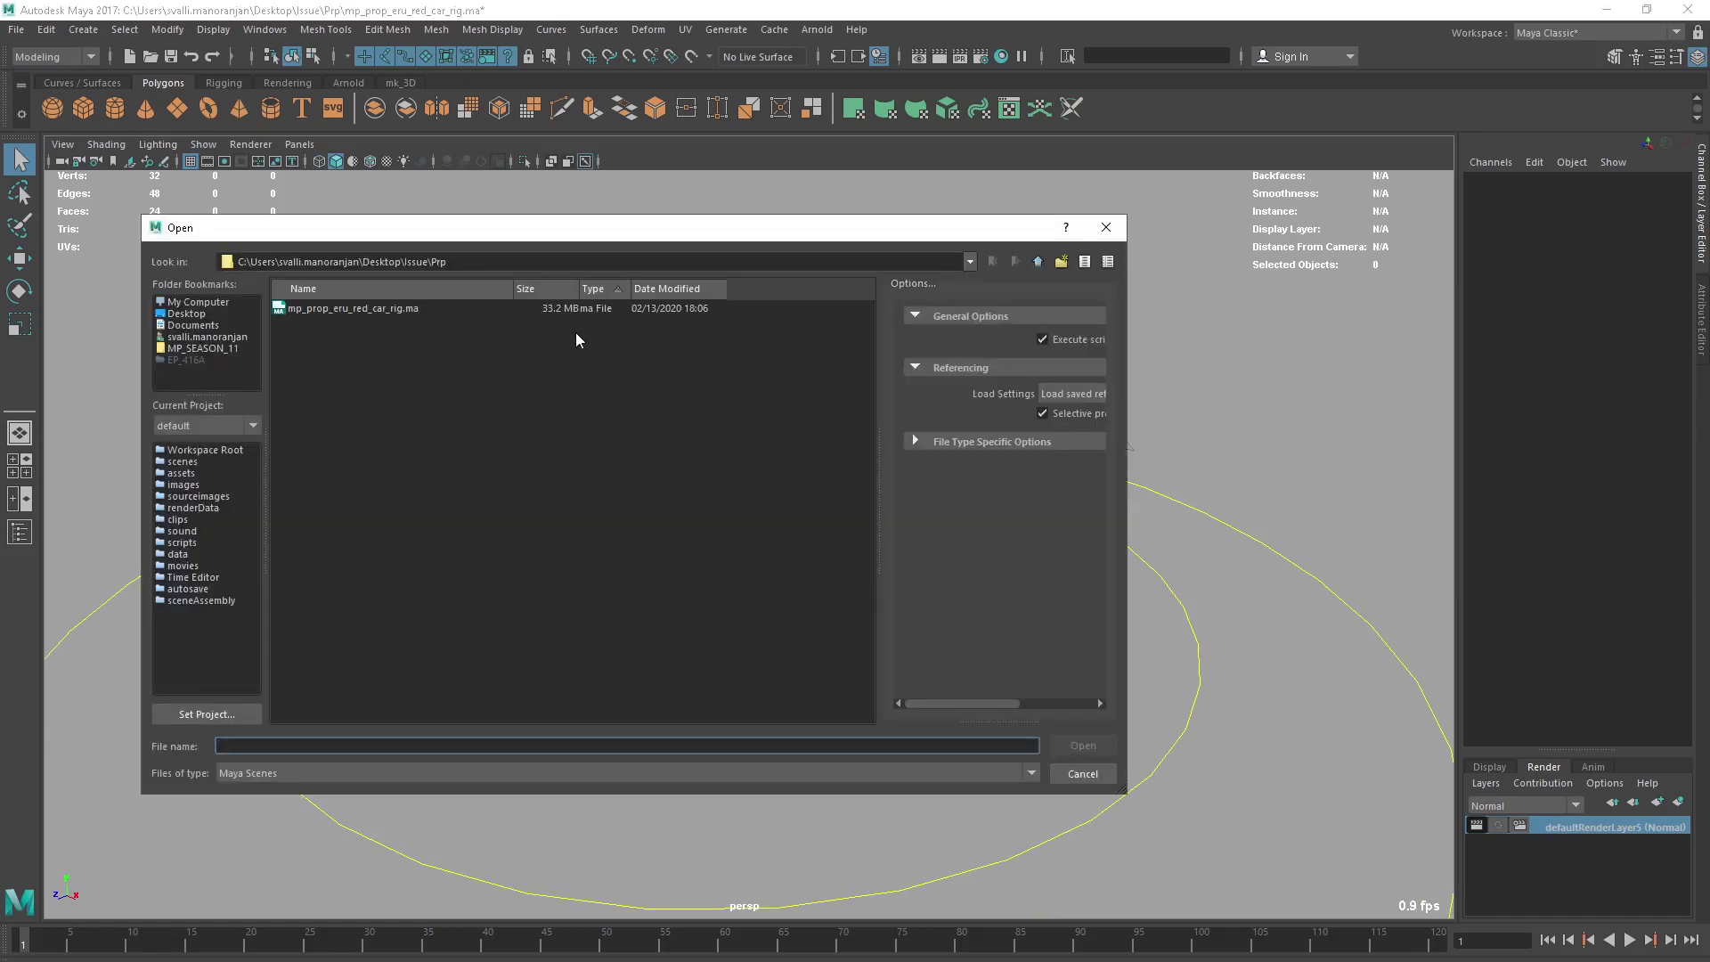
pyautogui.click(1097, 773)
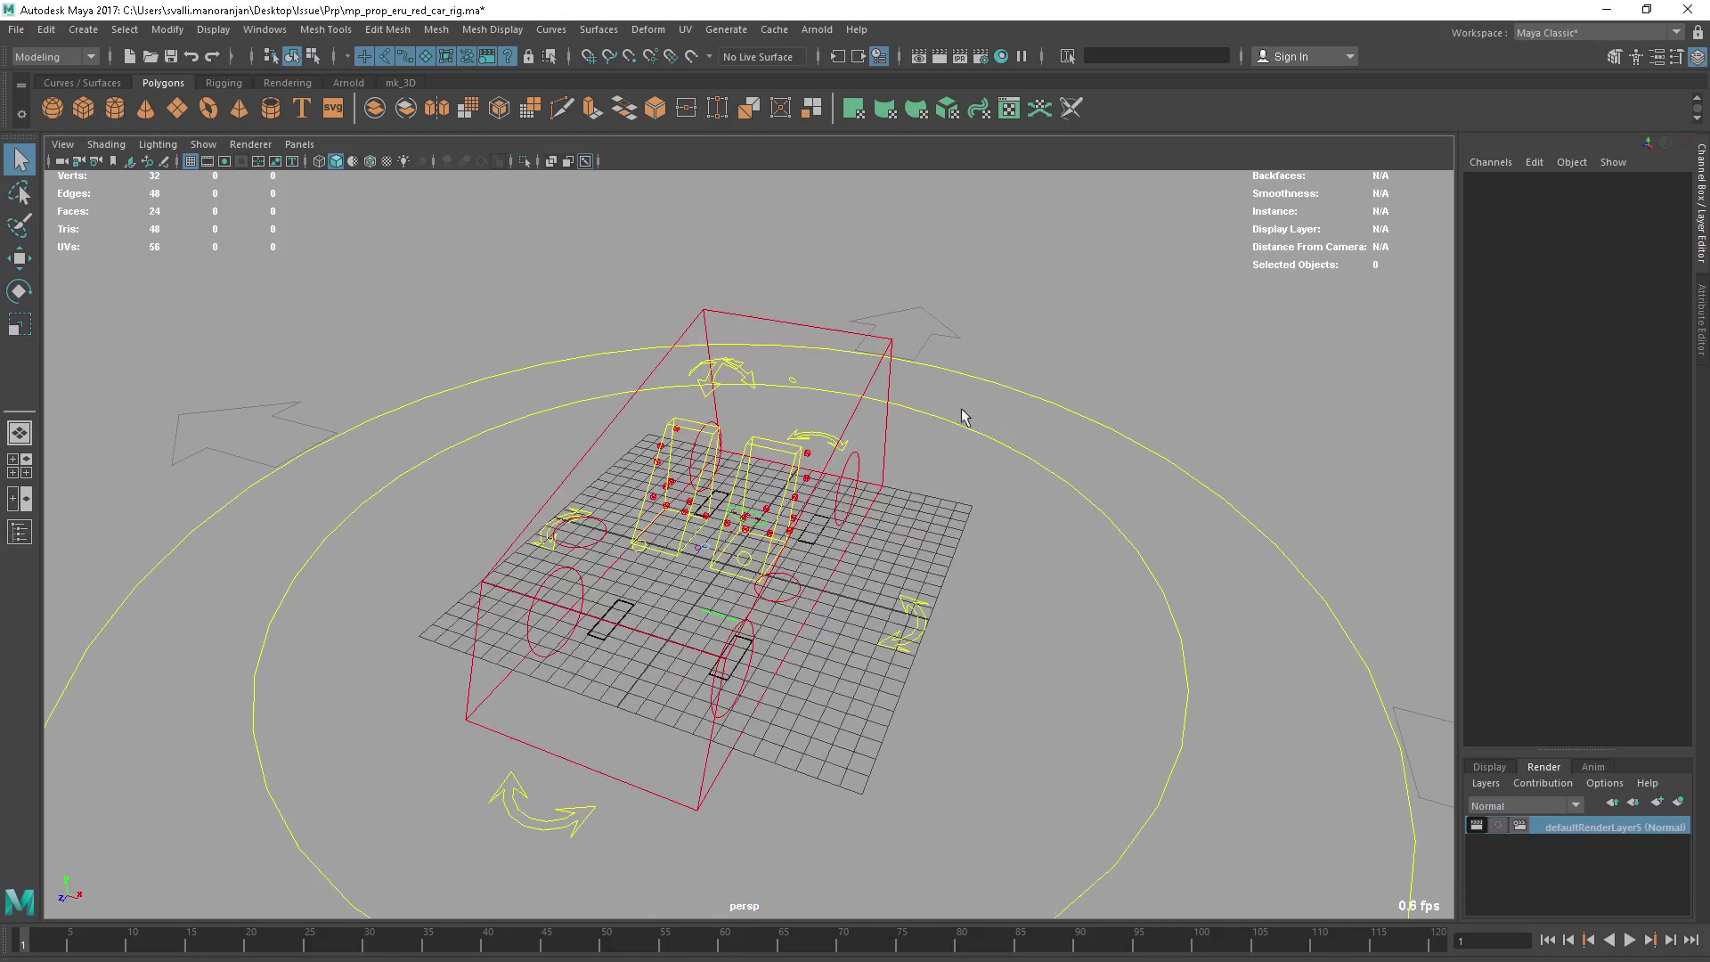
pyautogui.keyDown('alt'); pyautogui.moveTo(917, 638); pyautogui.dragTo(860, 628); pyautogui.keyUp('alt')
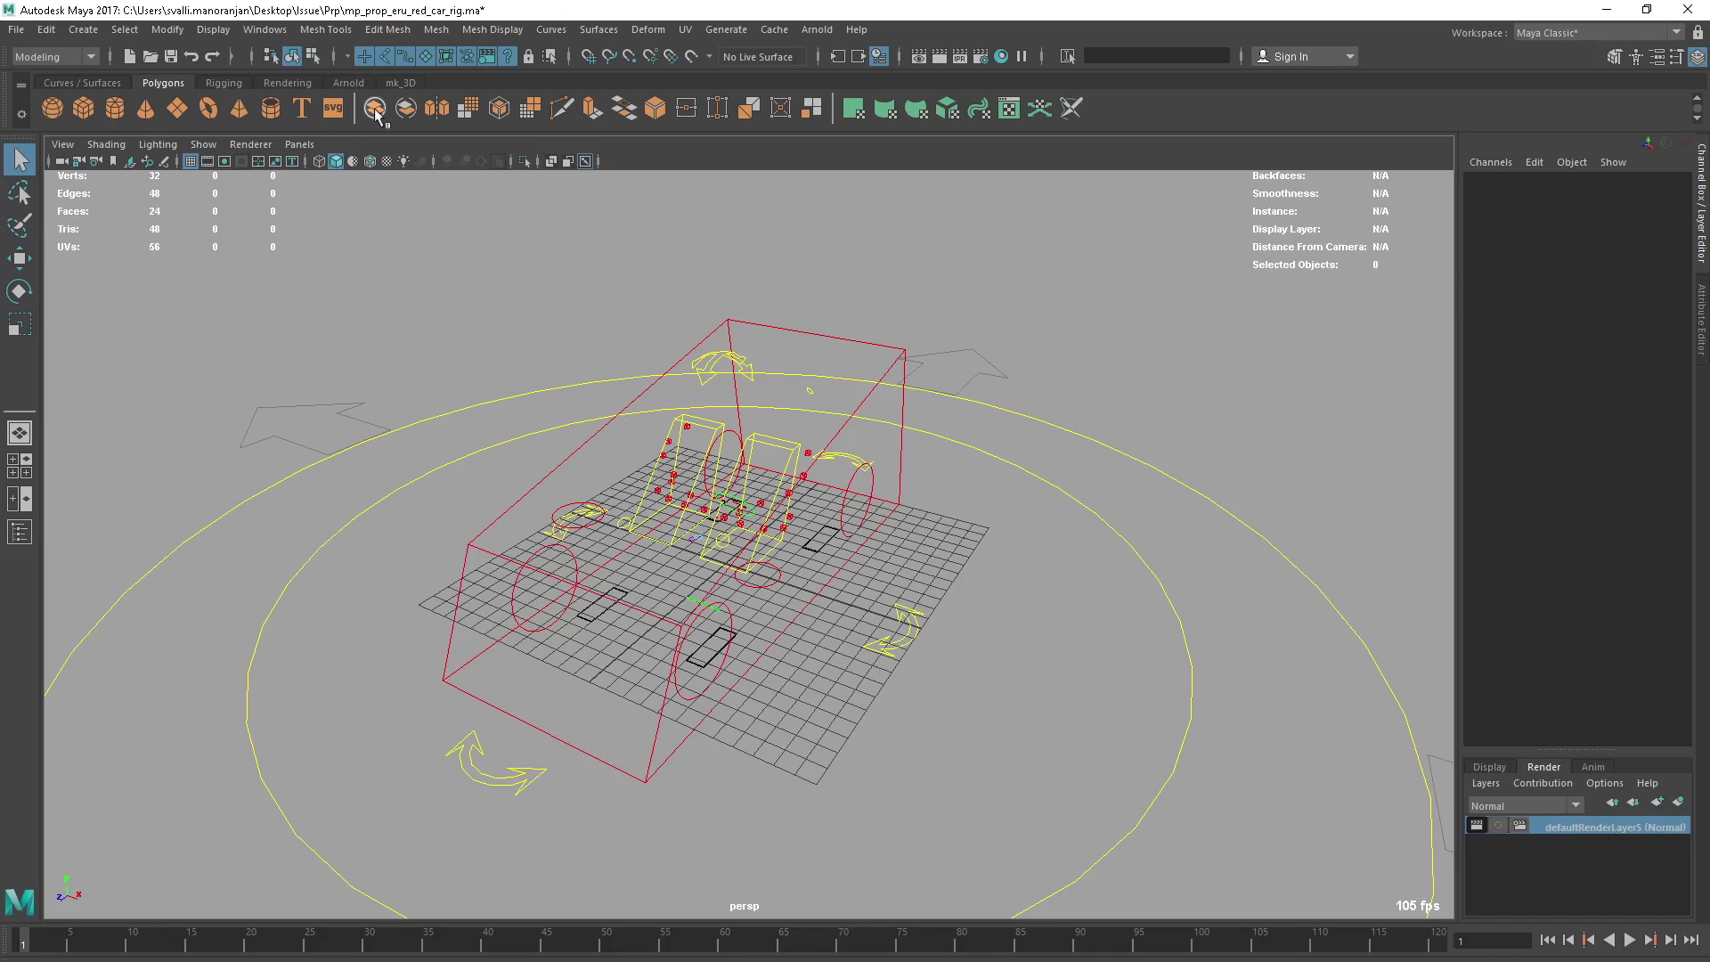
# Step: Select left_seat in the seat group under Geo_Grp in the Outliner and frame it in the viewport
pyautogui.click(399, 83)
pyautogui.click(84, 105)
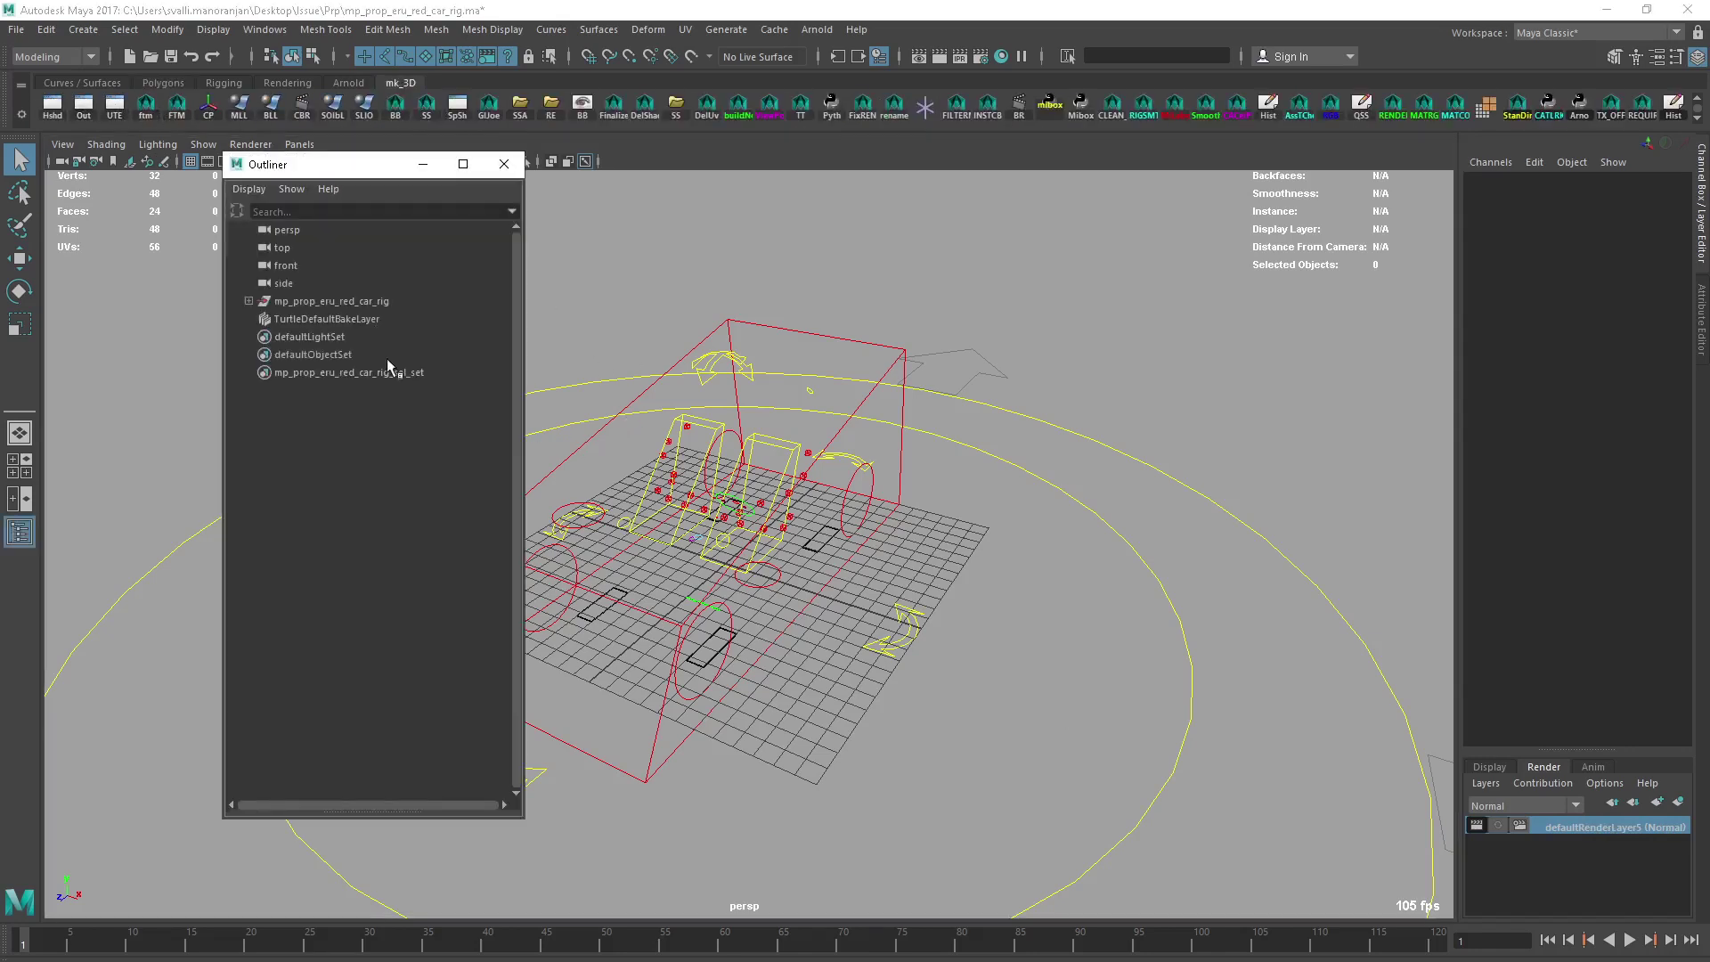
pyautogui.click(249, 301)
pyautogui.click(259, 319)
pyautogui.click(270, 337)
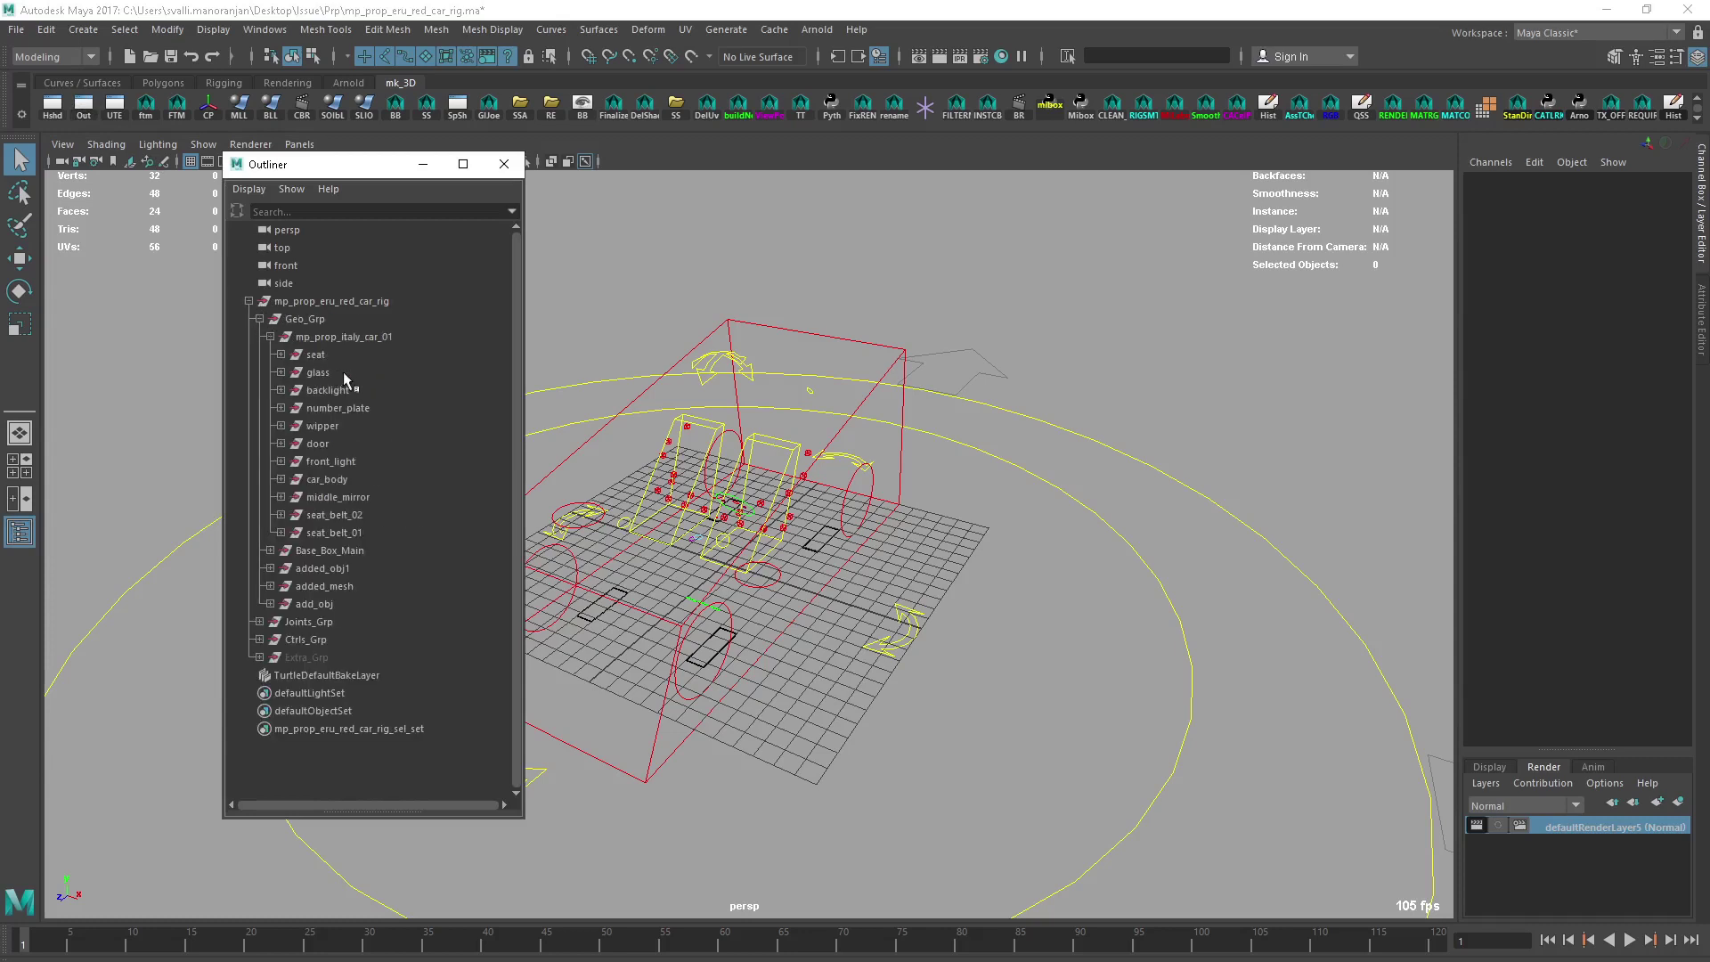
pyautogui.click(281, 355)
pyautogui.click(334, 373)
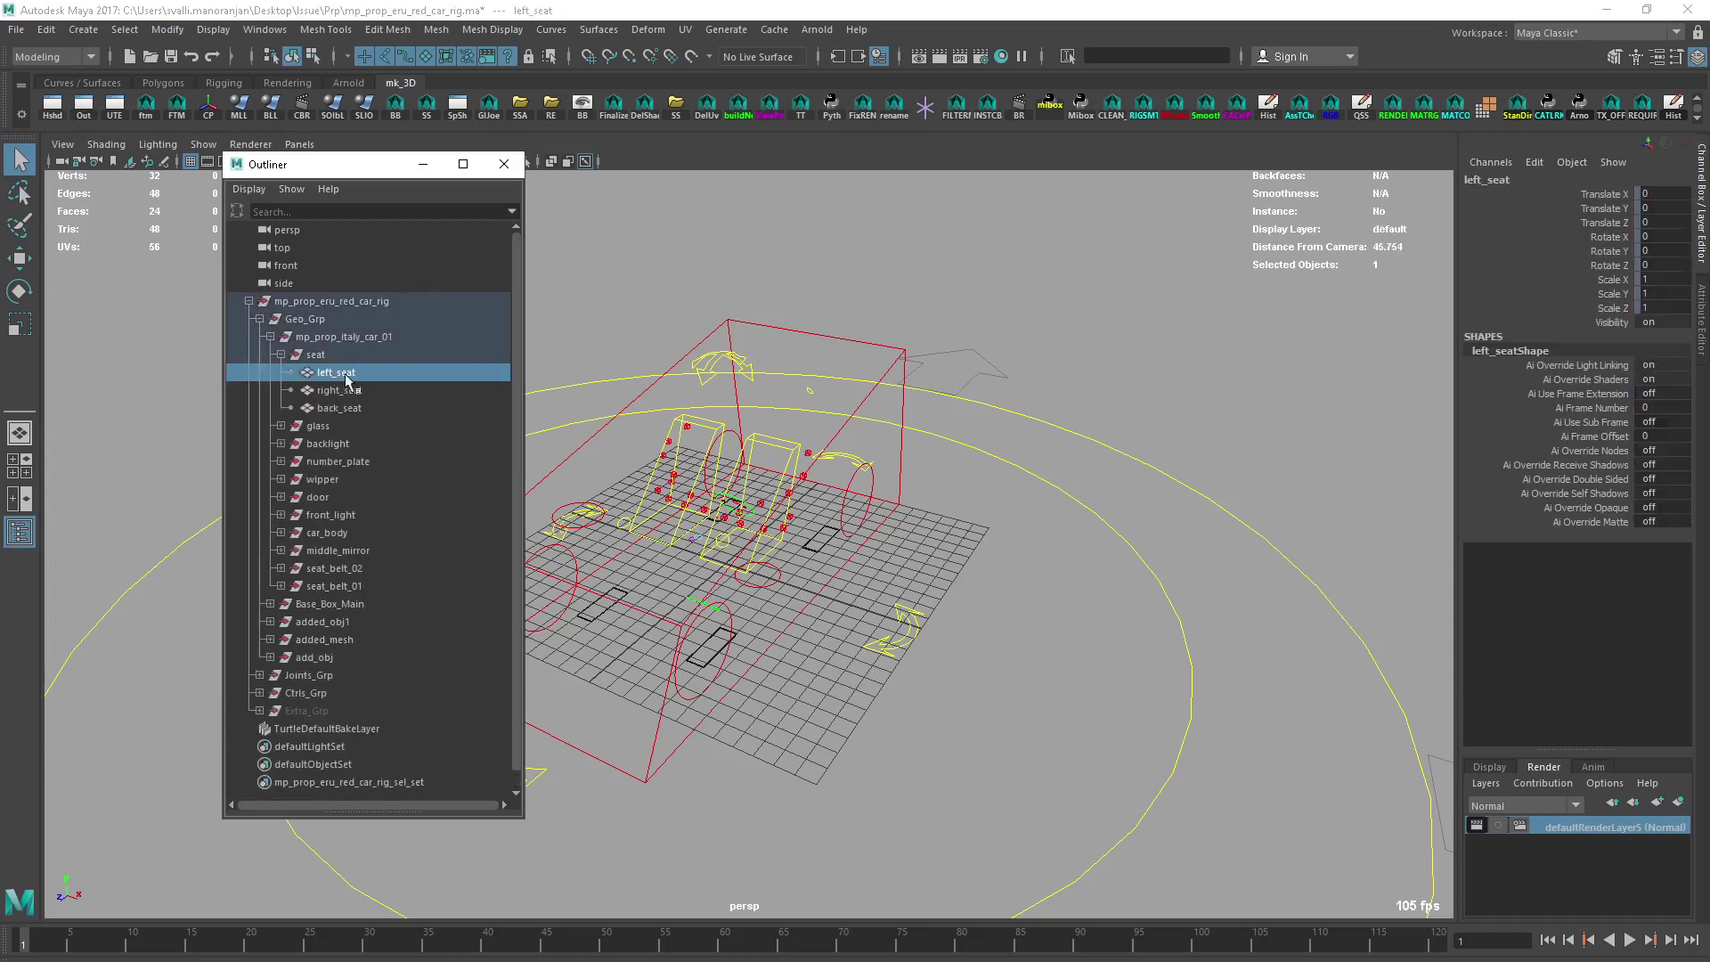
pyautogui.click(423, 164)
pyautogui.press('f')
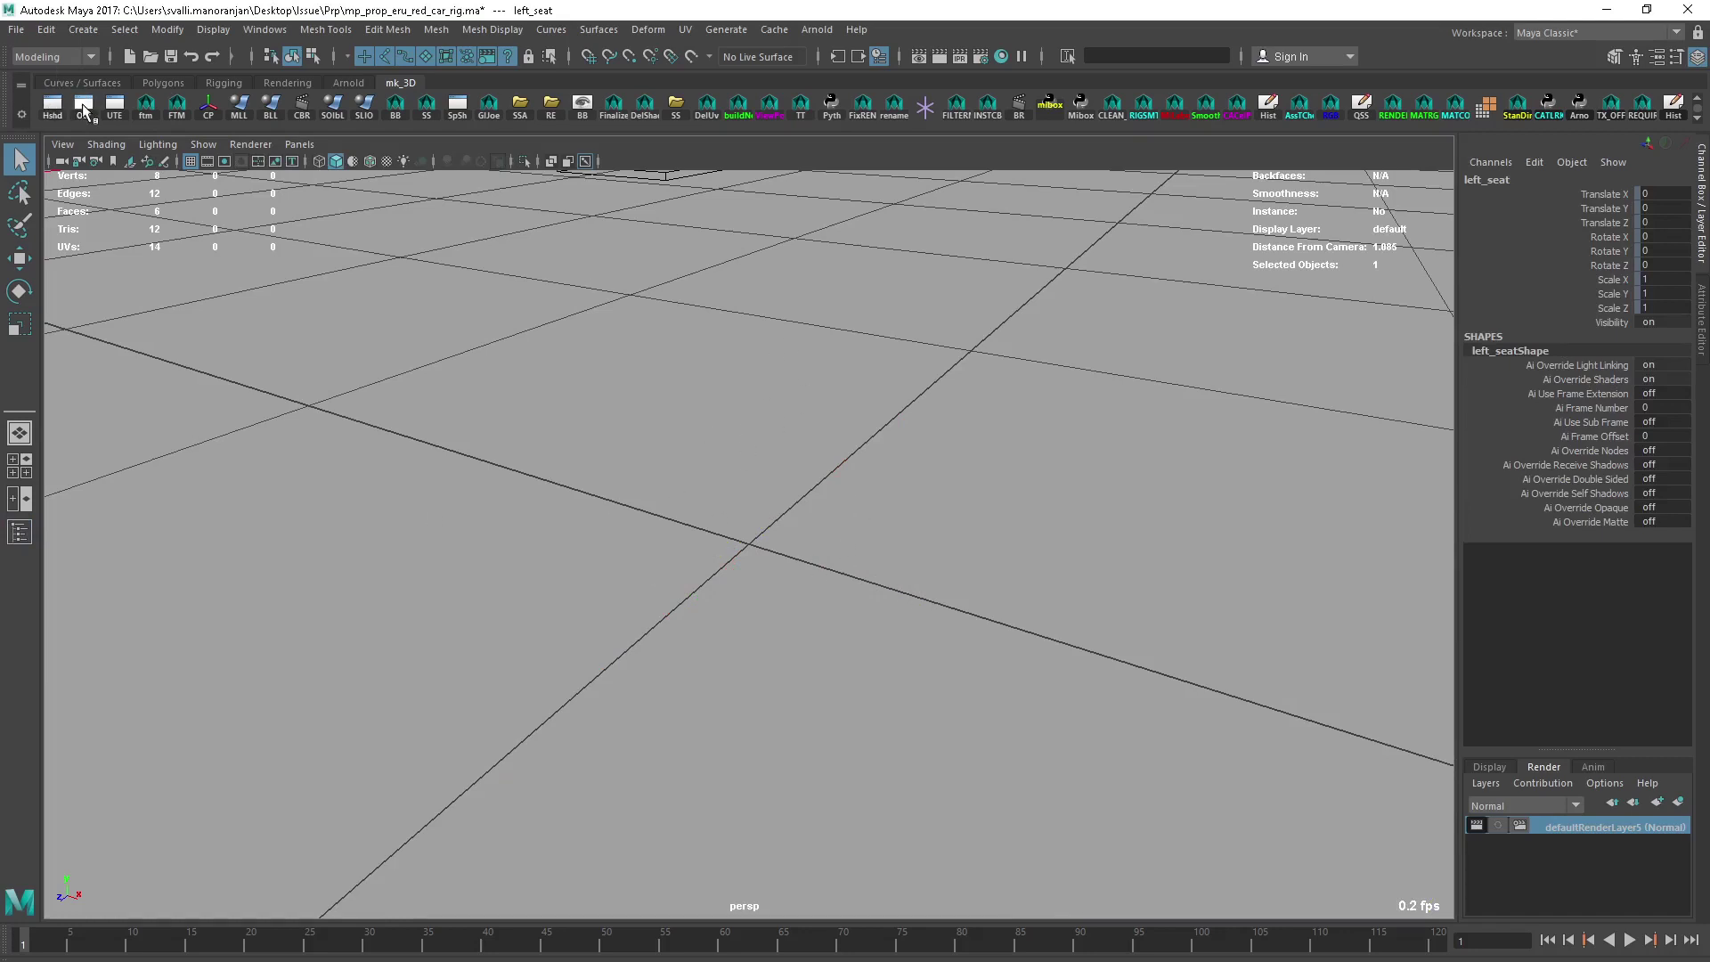
# Step: Collapse the mp_prop_eru_red_car_rig hierarchy in the Outliner and bring the whole rig back into view
pyautogui.hotkey('shift', 'o')
pyautogui.click(259, 319)
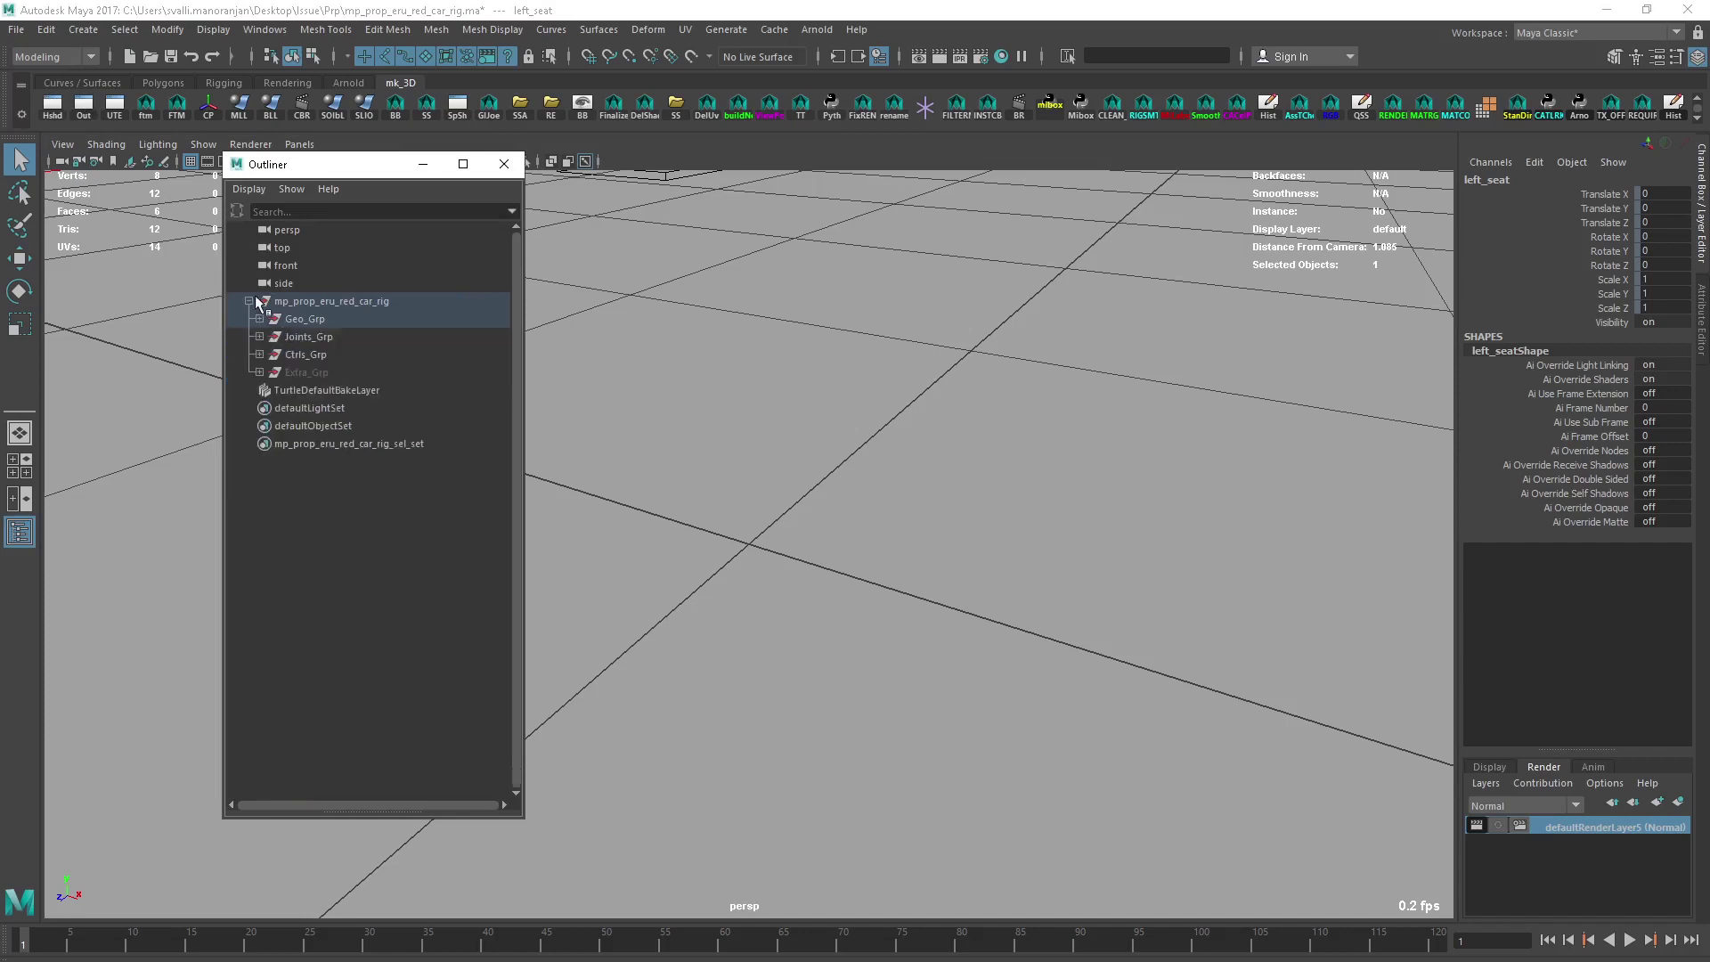
pyautogui.click(249, 301)
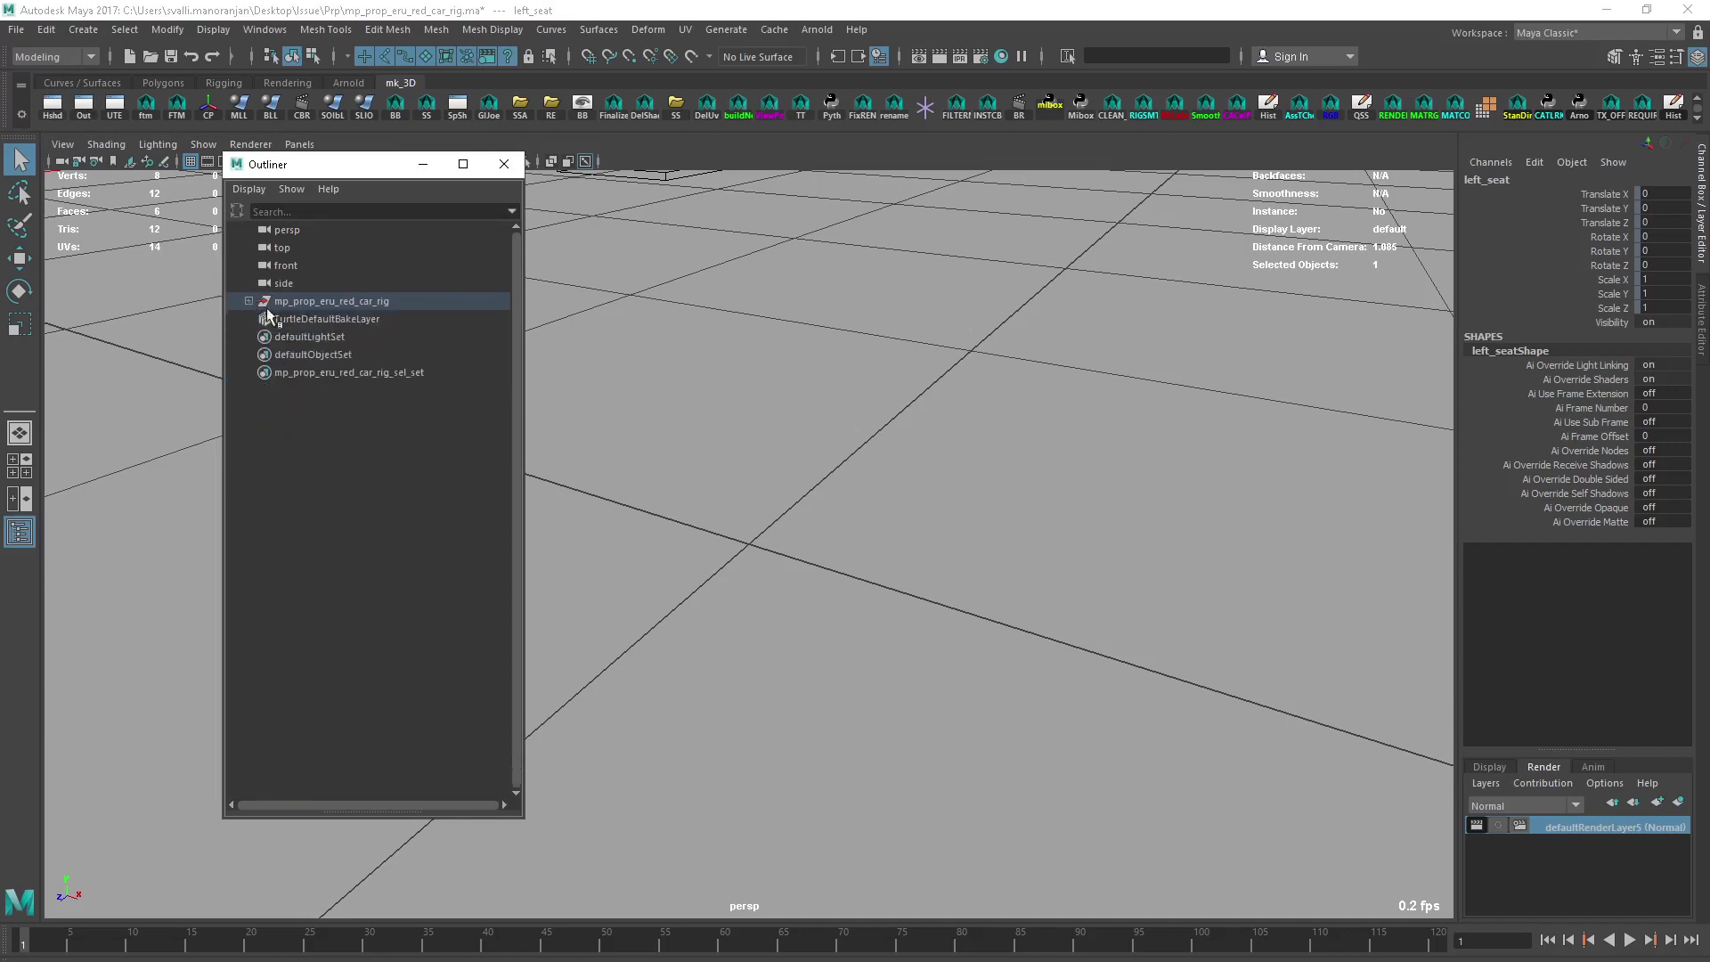
pyautogui.click(504, 164)
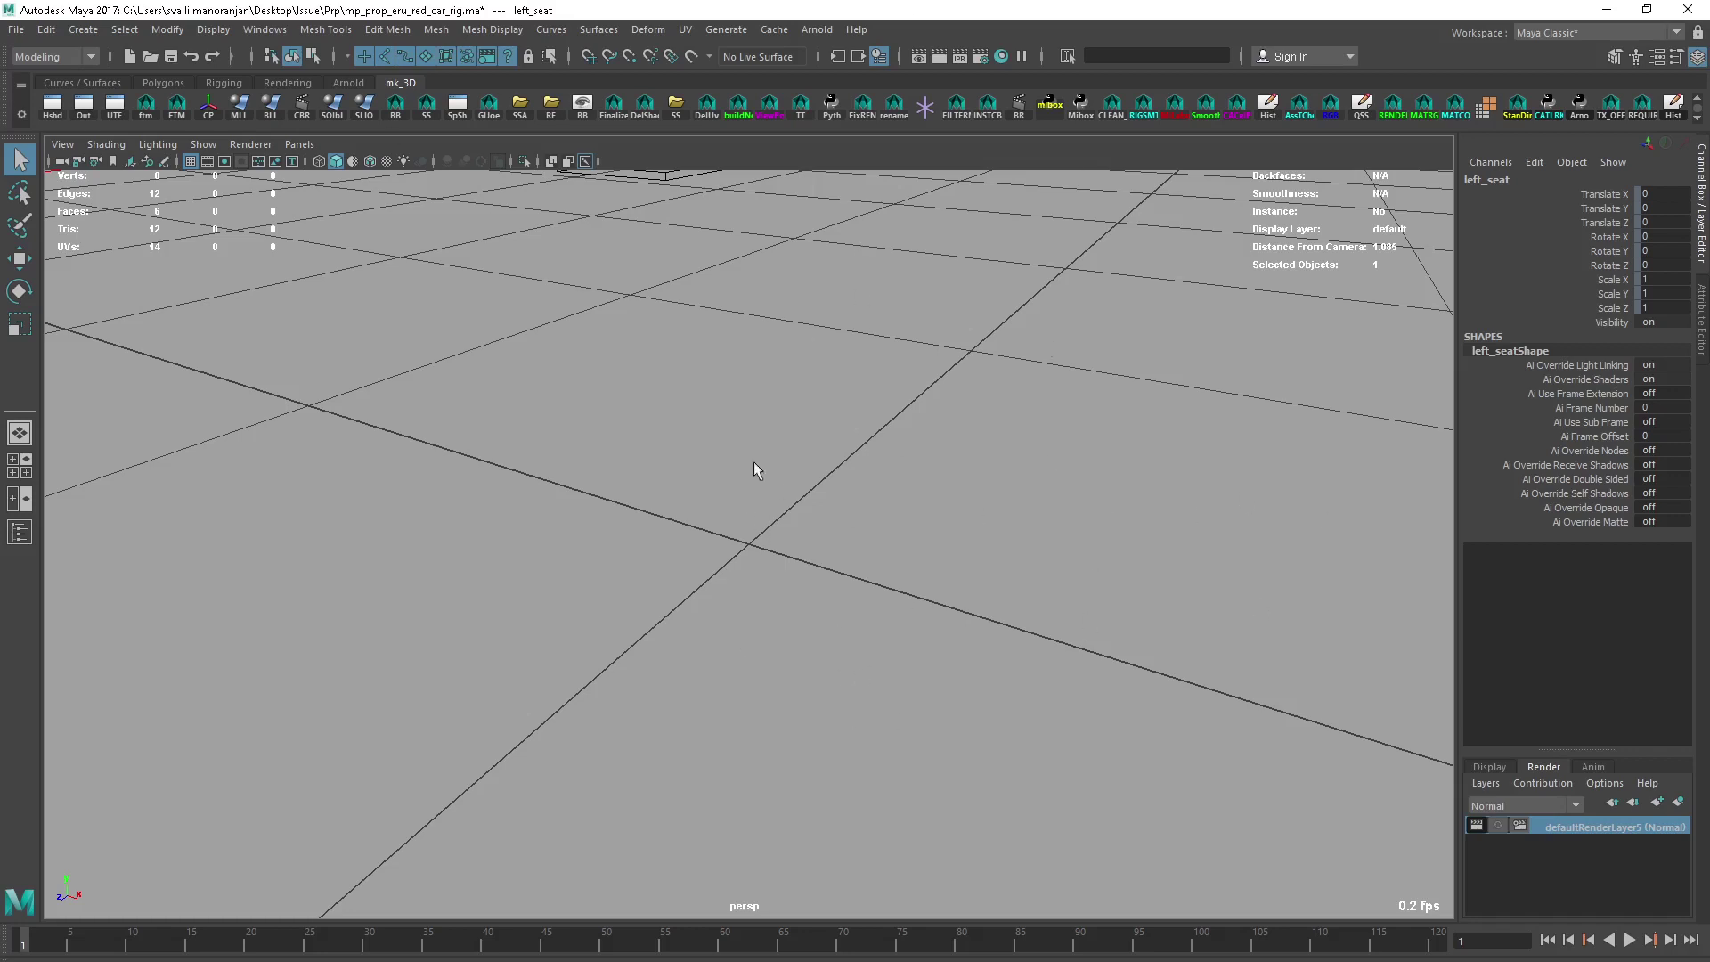
pyautogui.keyDown('alt'); pyautogui.moveTo(994, 725); pyautogui.dragTo(639, 409, button='right'); pyautogui.keyUp('alt')
pyautogui.keyDown('alt'); pyautogui.moveTo(771, 707); pyautogui.dragTo(317, 176); pyautogui.keyUp('alt')
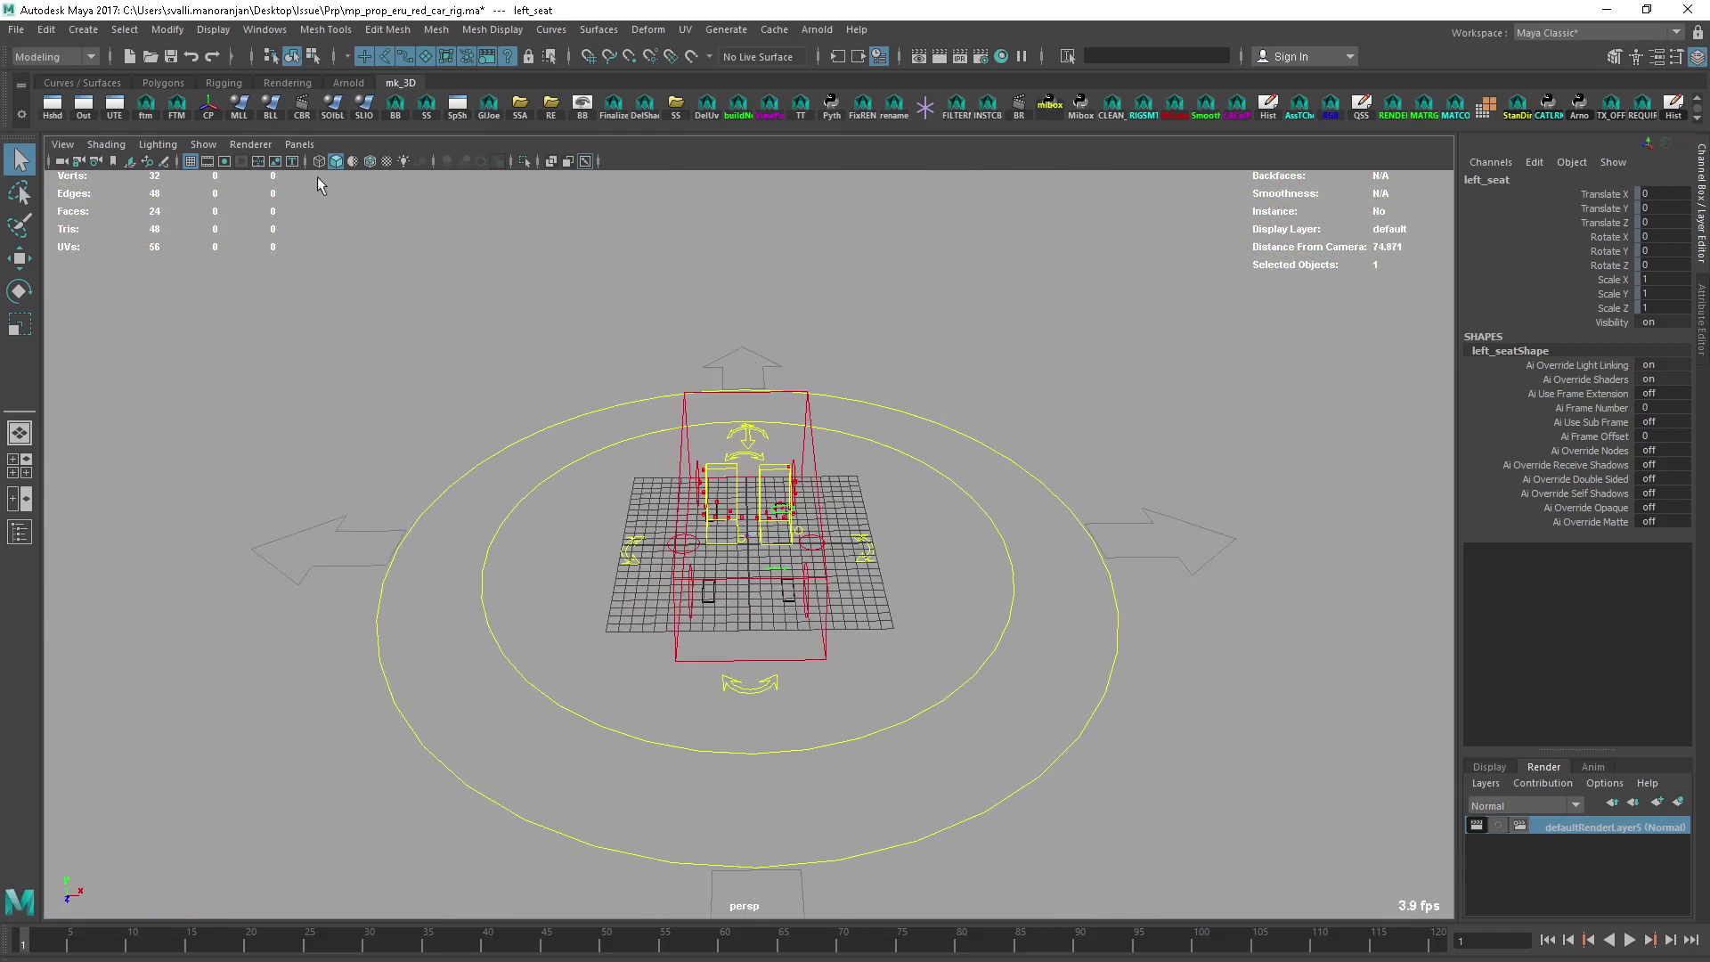
# Step: Examine the rig's Geo_Grp hierarchy and the viewport's object display filters to look for the cause of the missing meshes
pyautogui.click(84, 104)
pyautogui.click(249, 301)
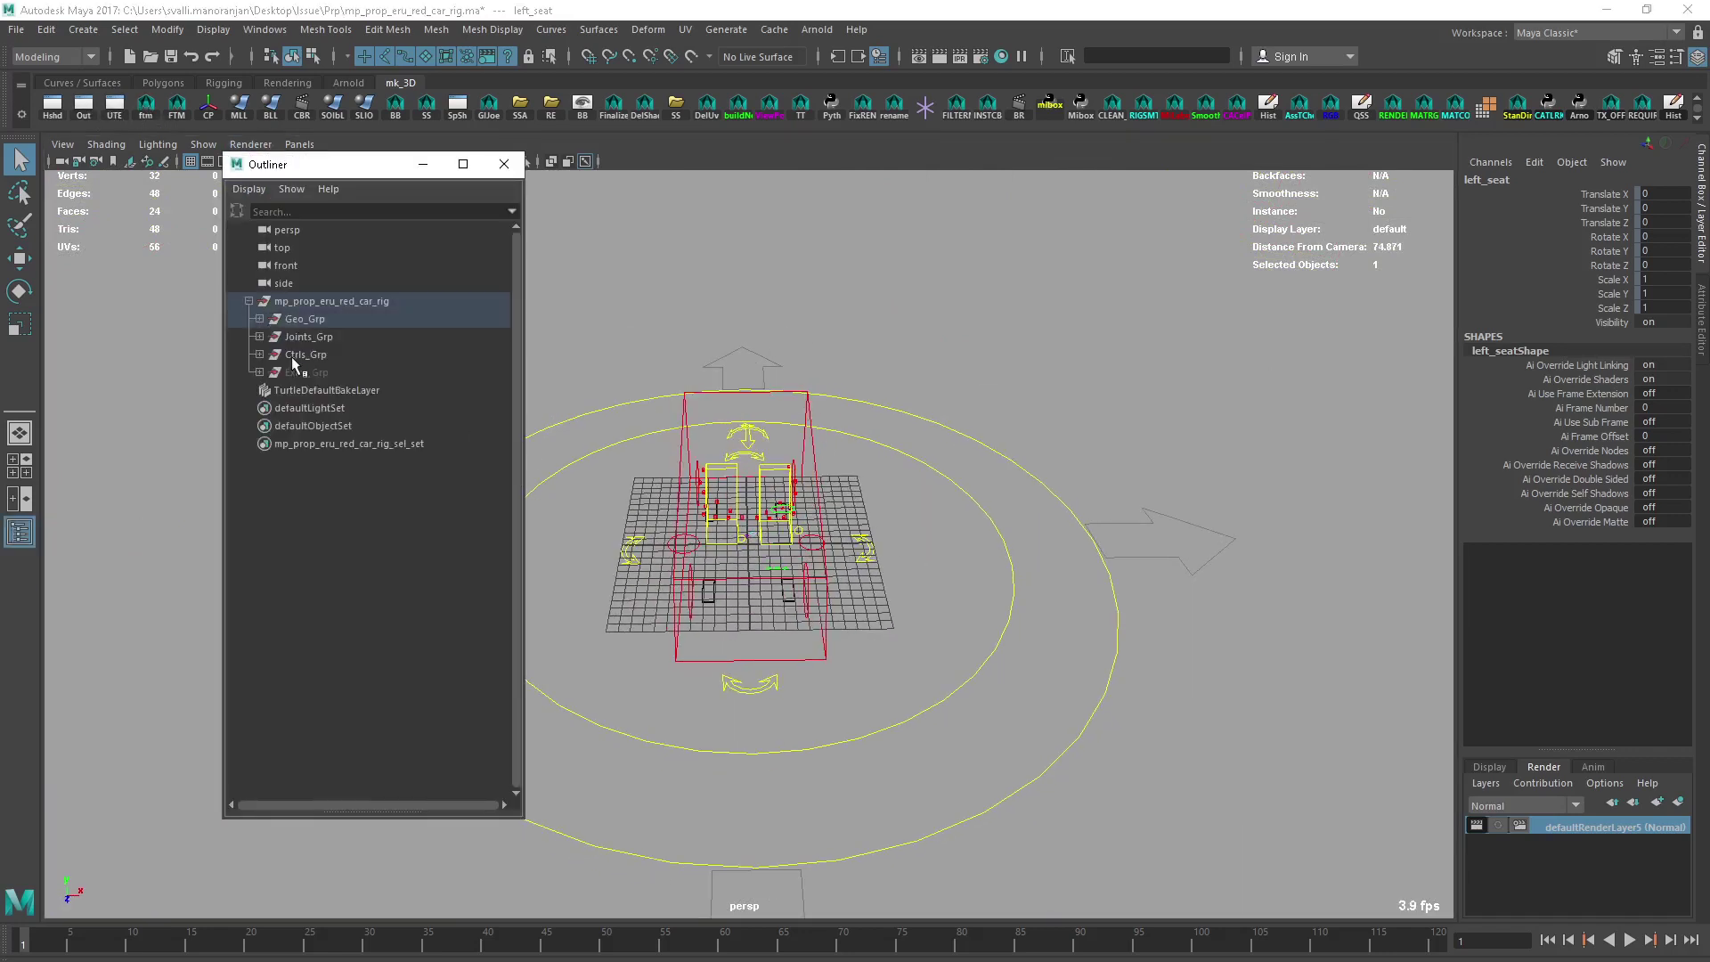
pyautogui.click(259, 319)
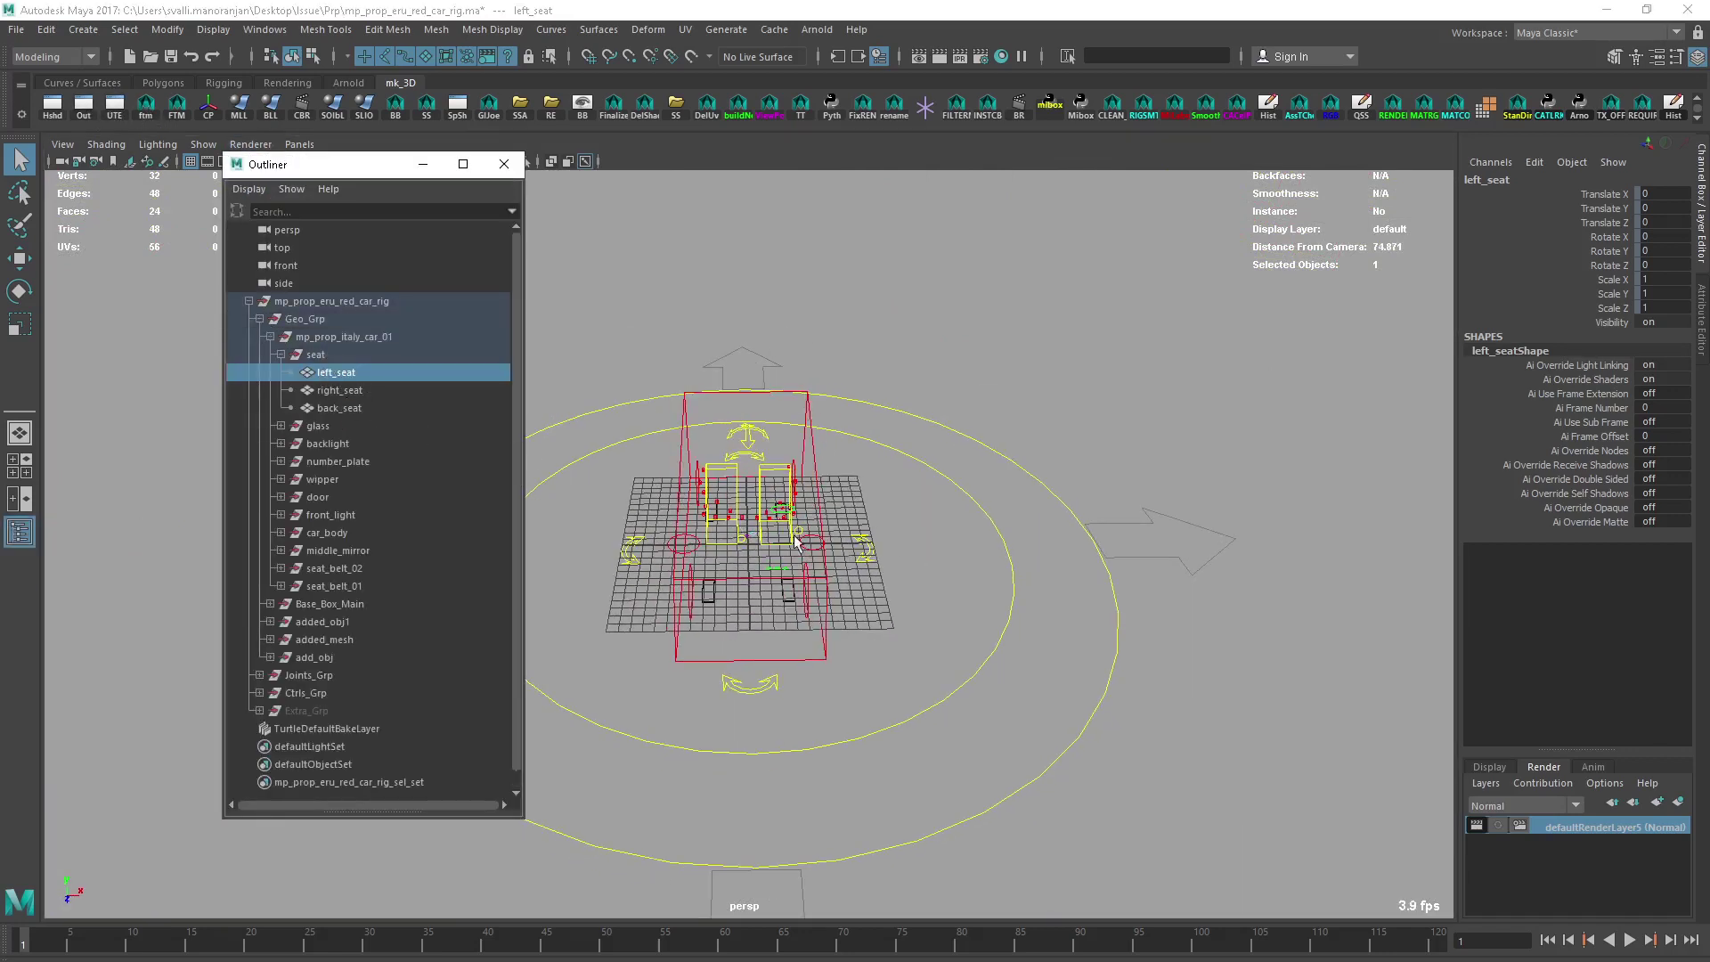
pyautogui.keyDown('alt'); pyautogui.moveTo(751, 525); pyautogui.dragTo(677, 481); pyautogui.keyUp('alt')
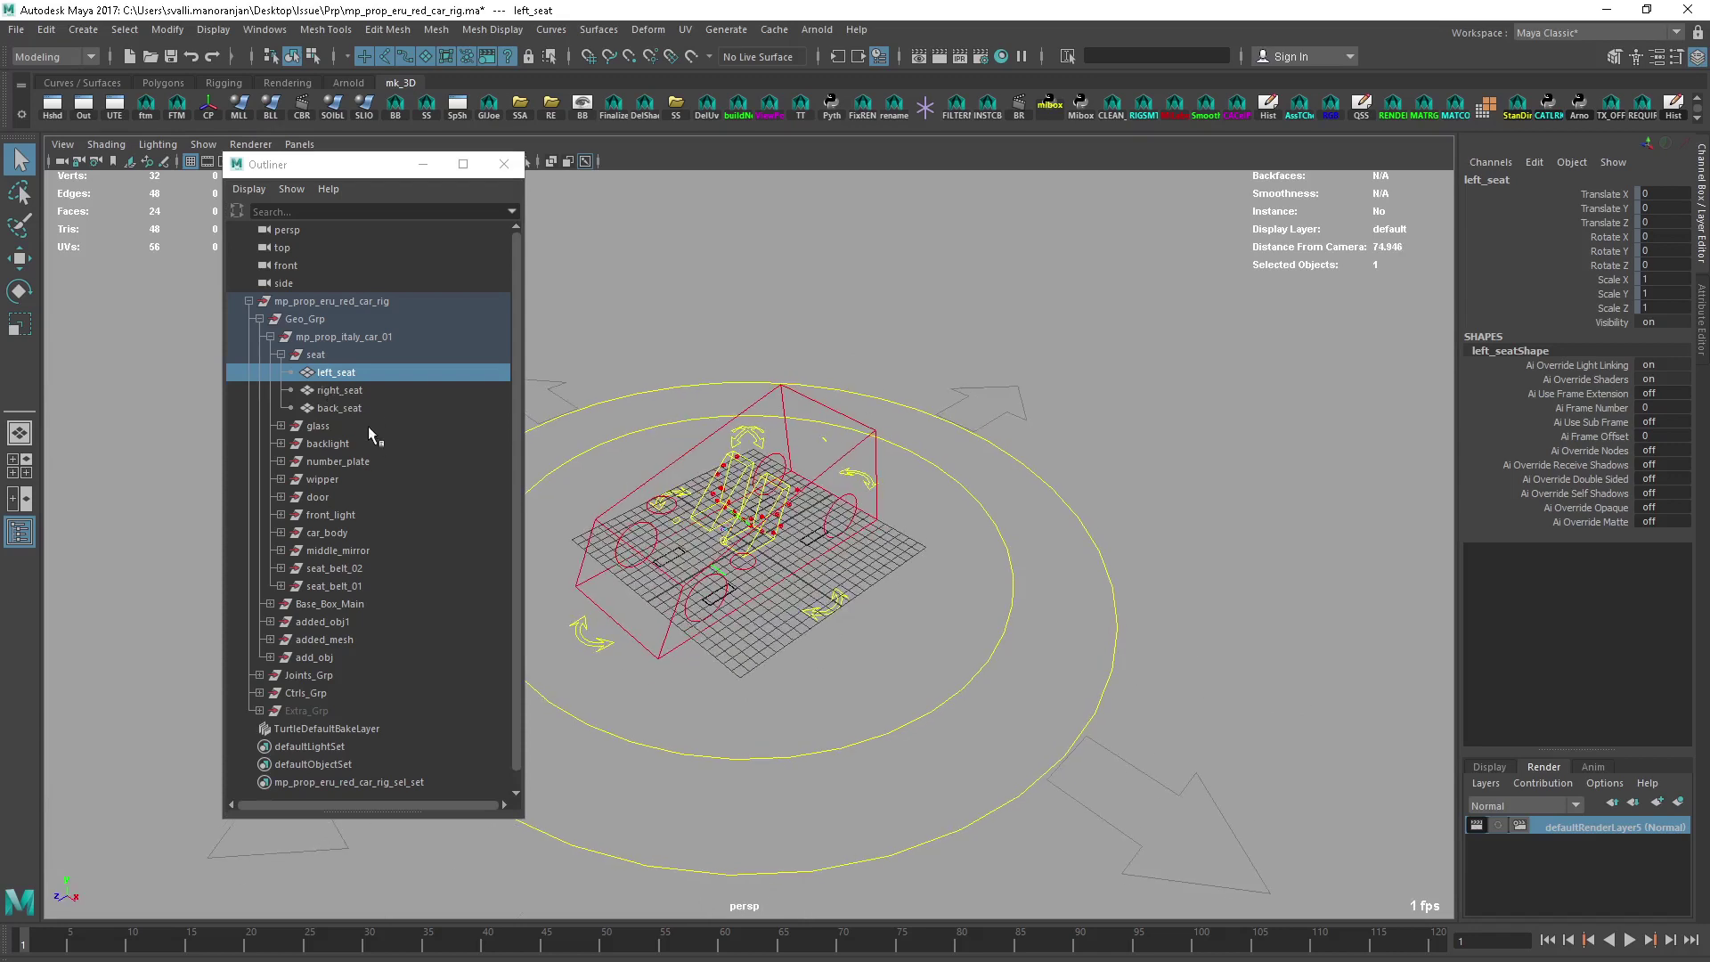
pyautogui.click(203, 143)
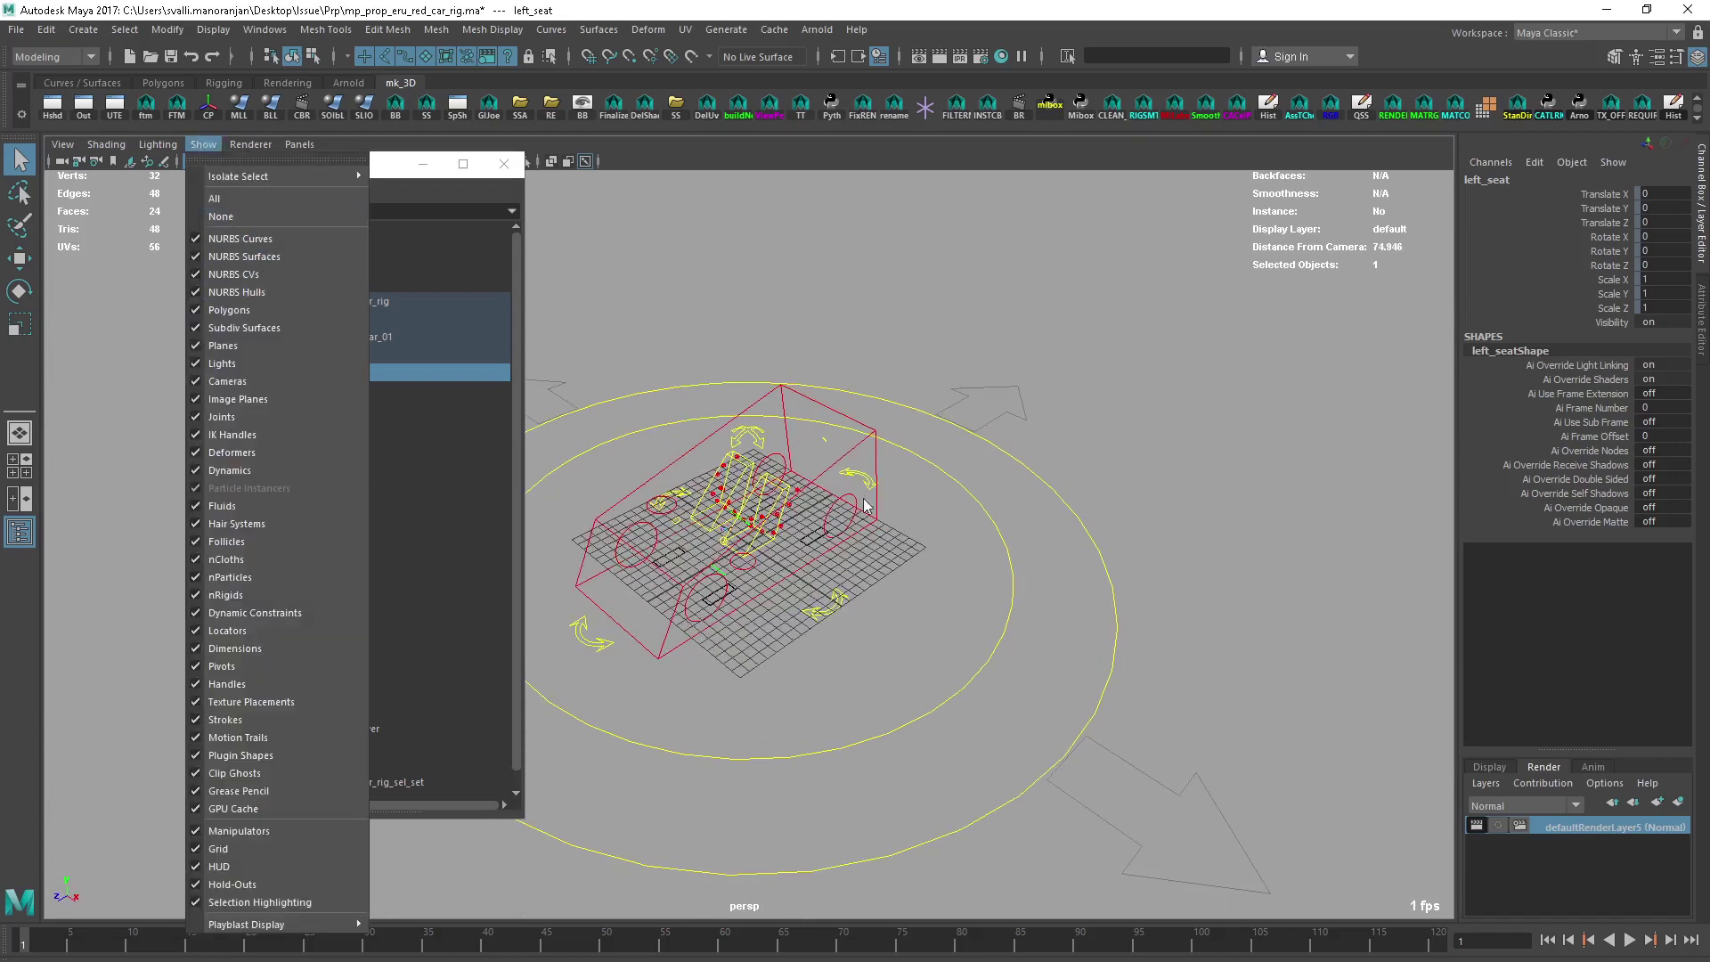
pyautogui.click(1078, 611)
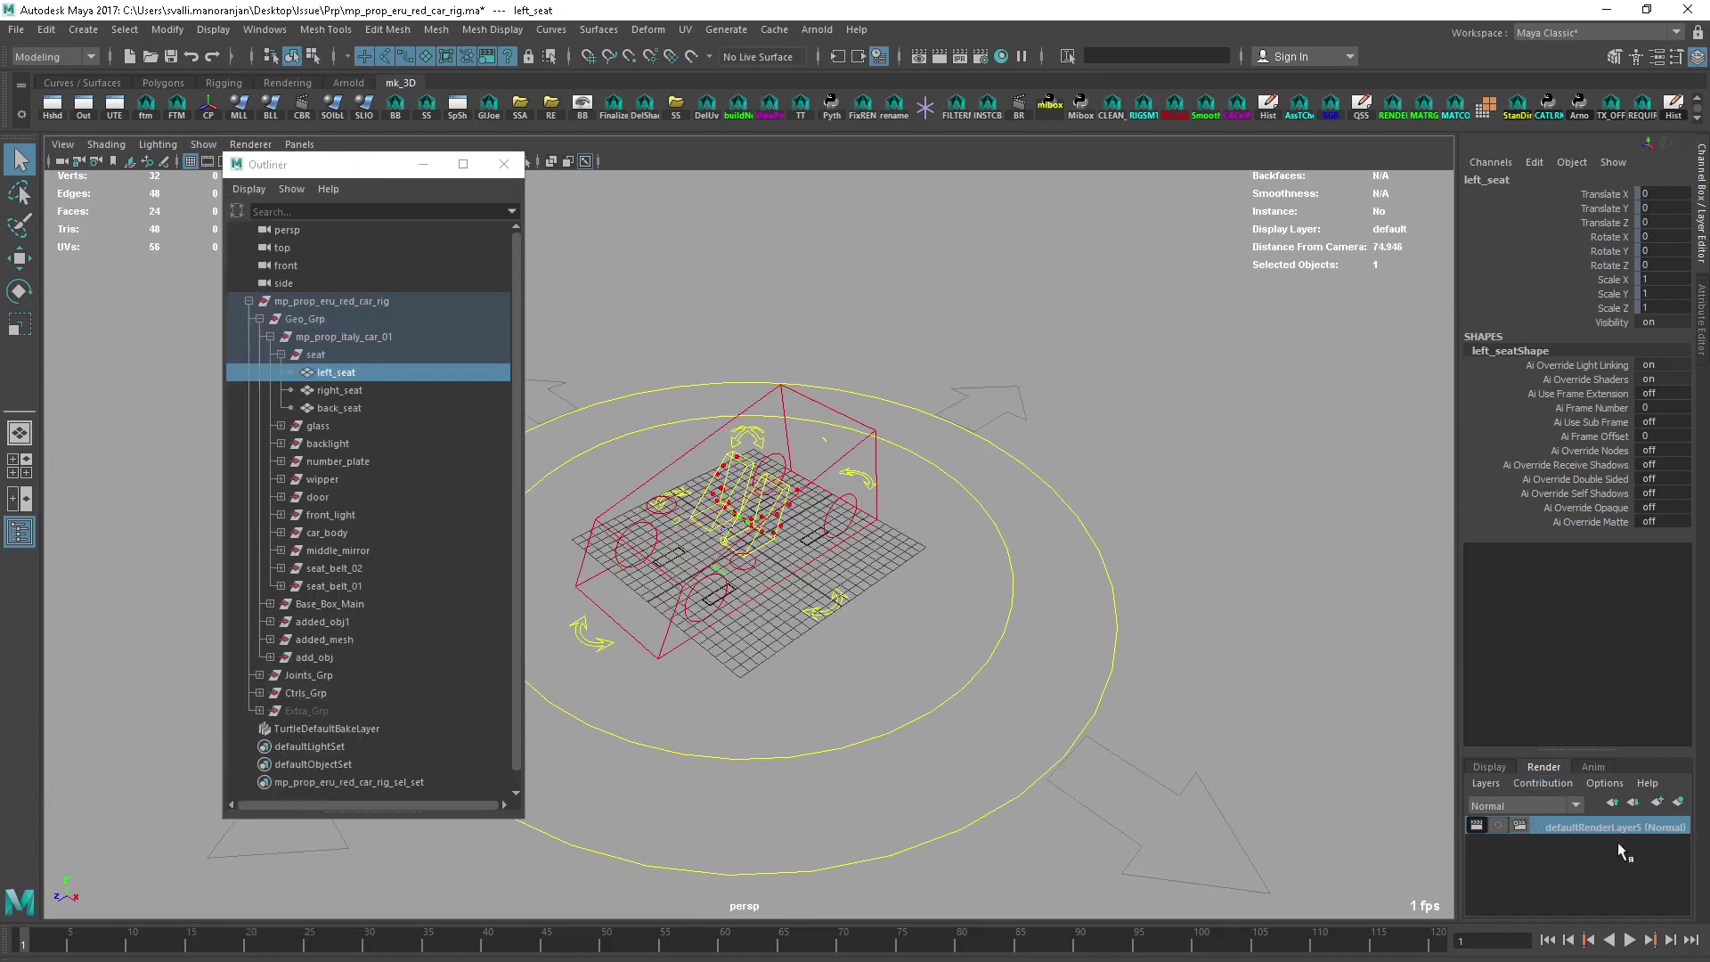
pyautogui.click(501, 166)
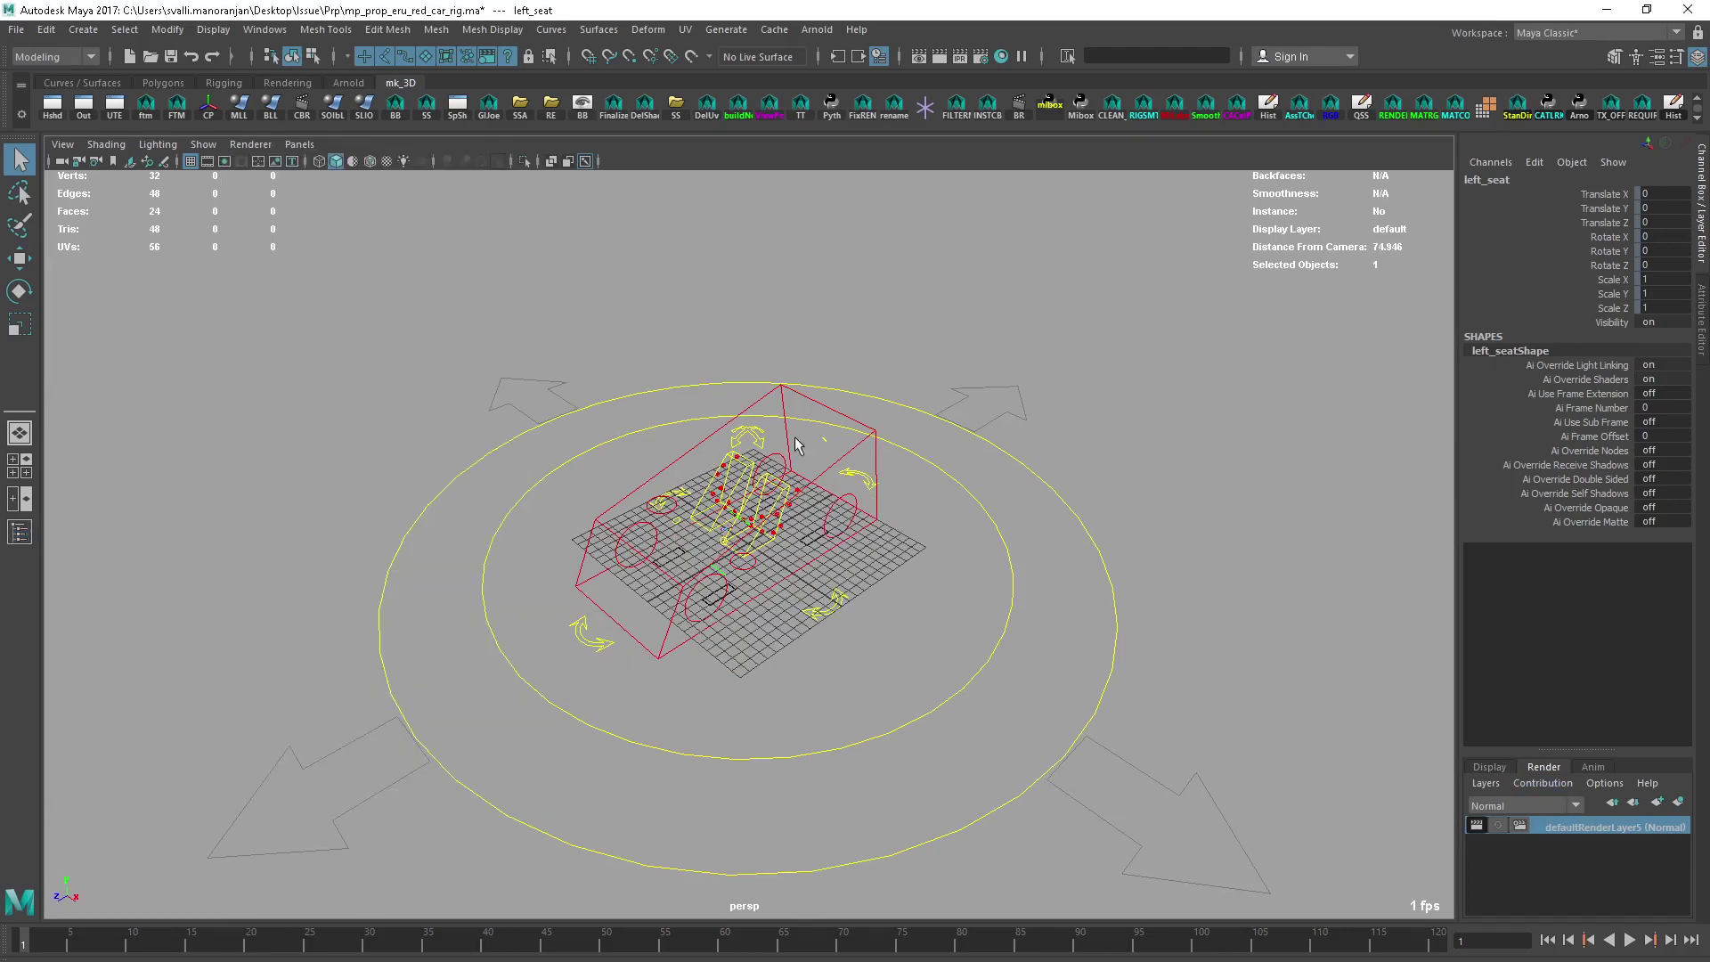
pyautogui.keyDown('alt'); pyautogui.moveTo(794, 436); pyautogui.dragTo(1073, 701, button='right'); pyautogui.keyUp('alt')
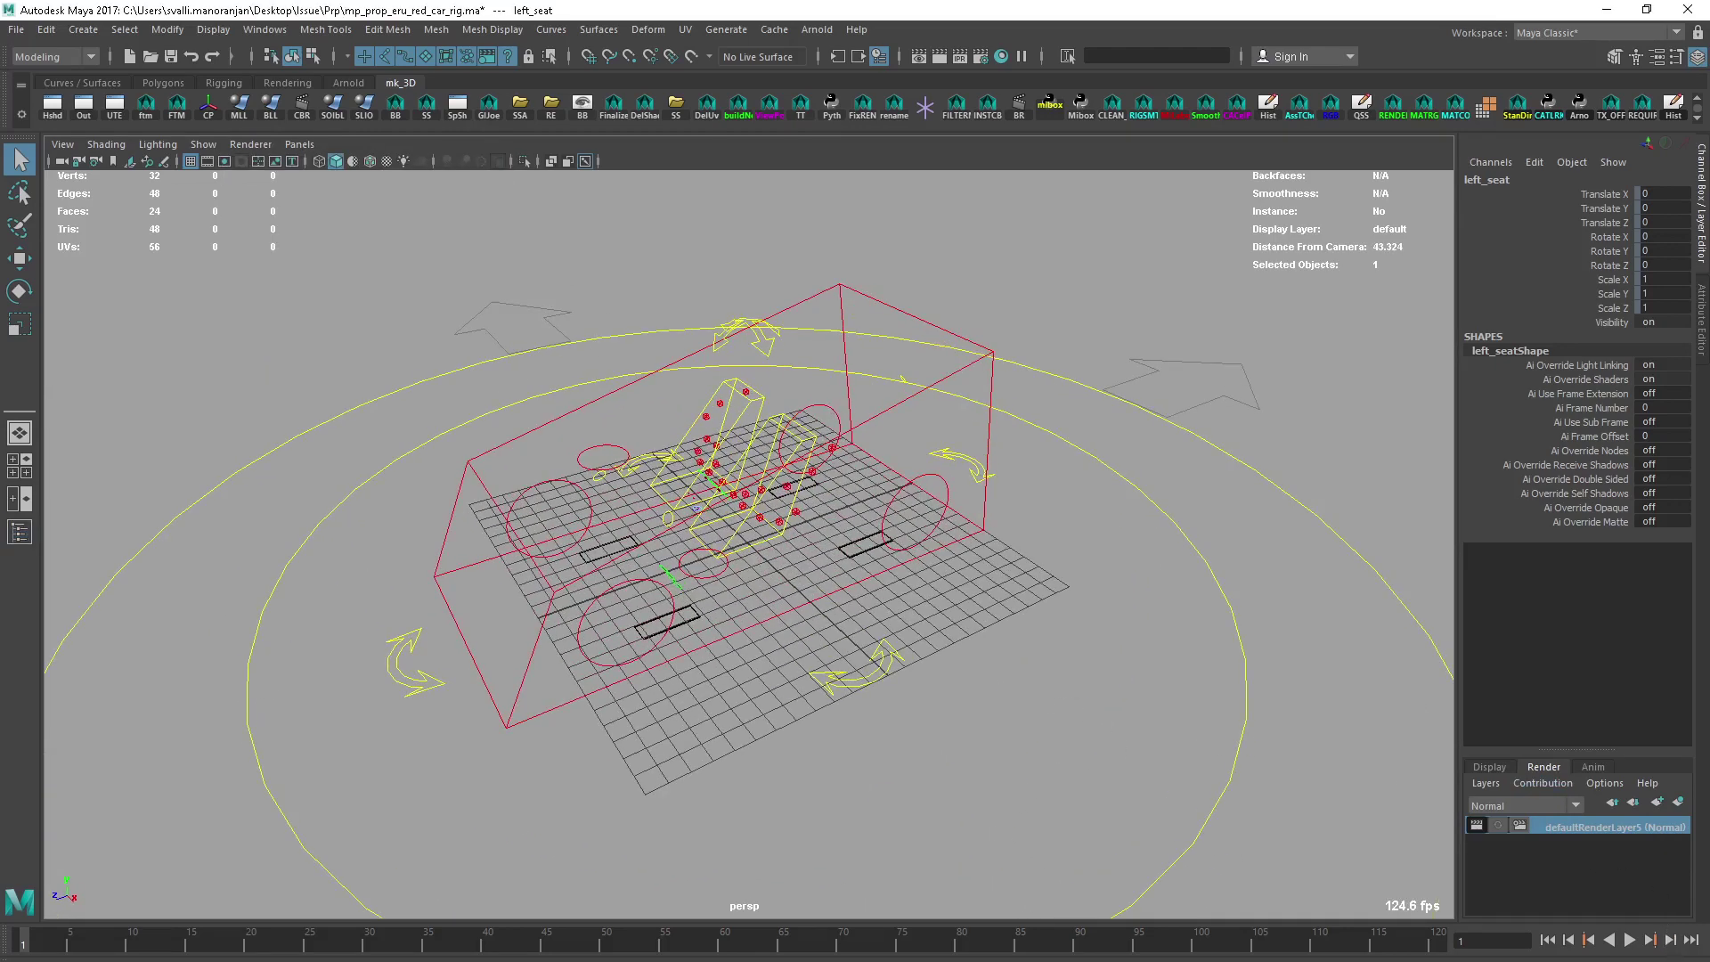
# Step: Open the Script Editor and examine the NAN float warnings and setAttr syntax errors in its history
pyautogui.click(1693, 955)
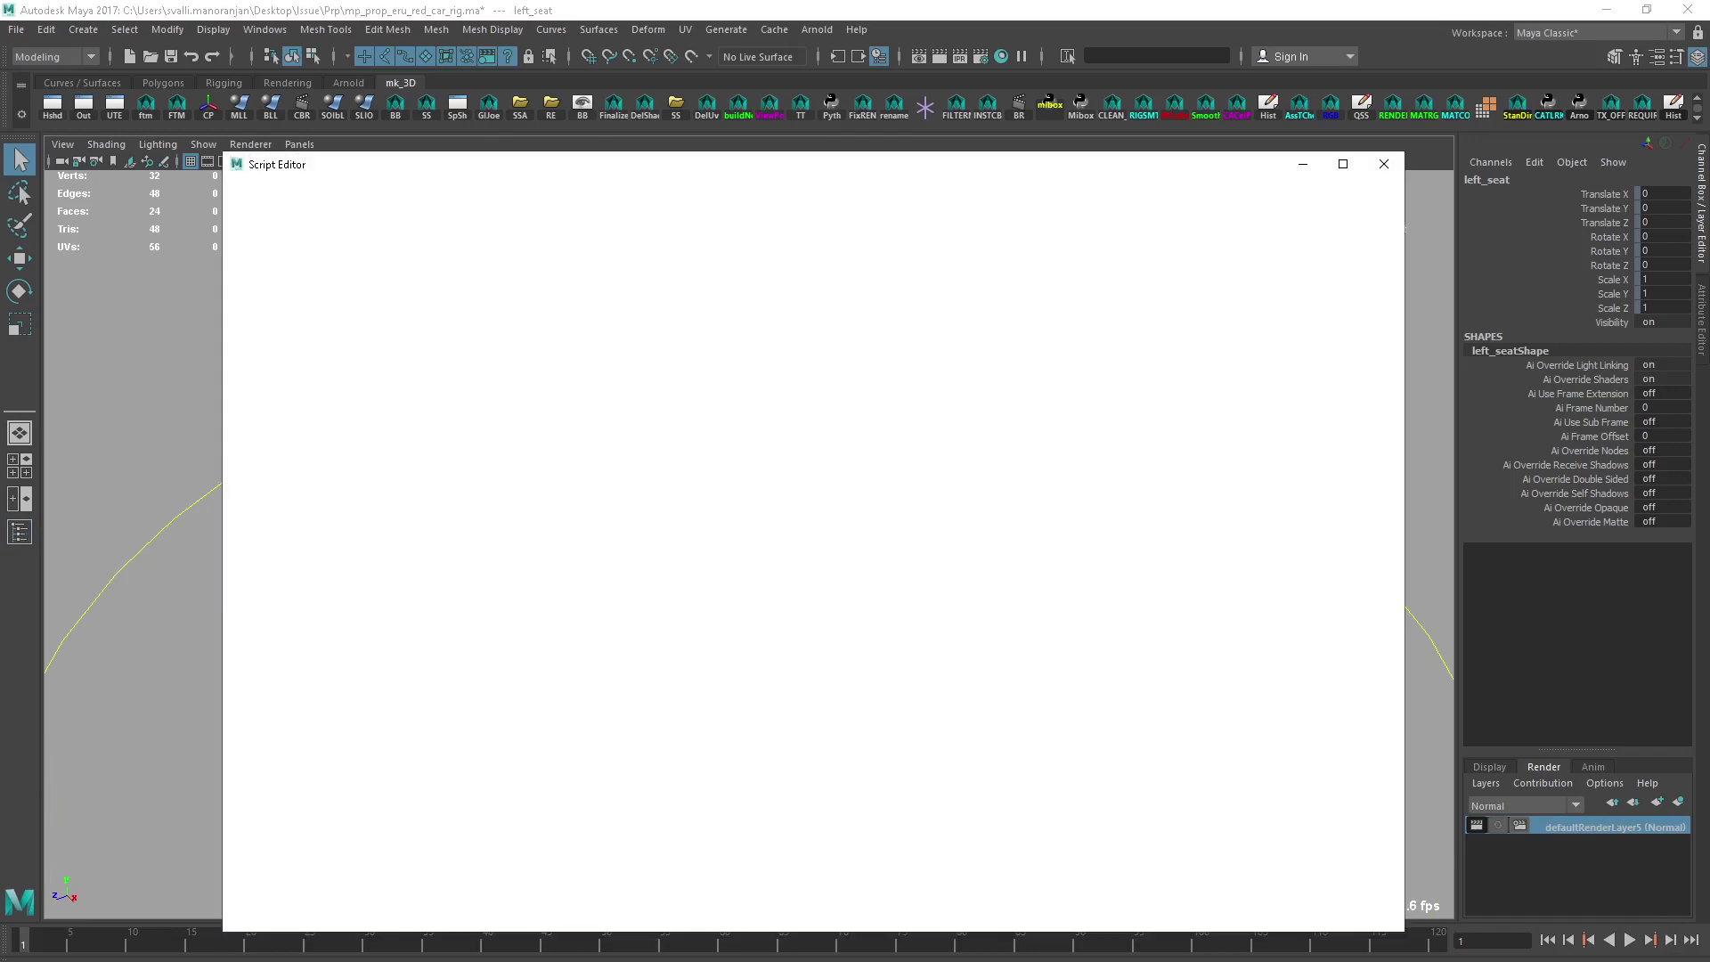
pyautogui.scroll(4, 1300, 552)
pyautogui.scroll(10, 1300, 552)
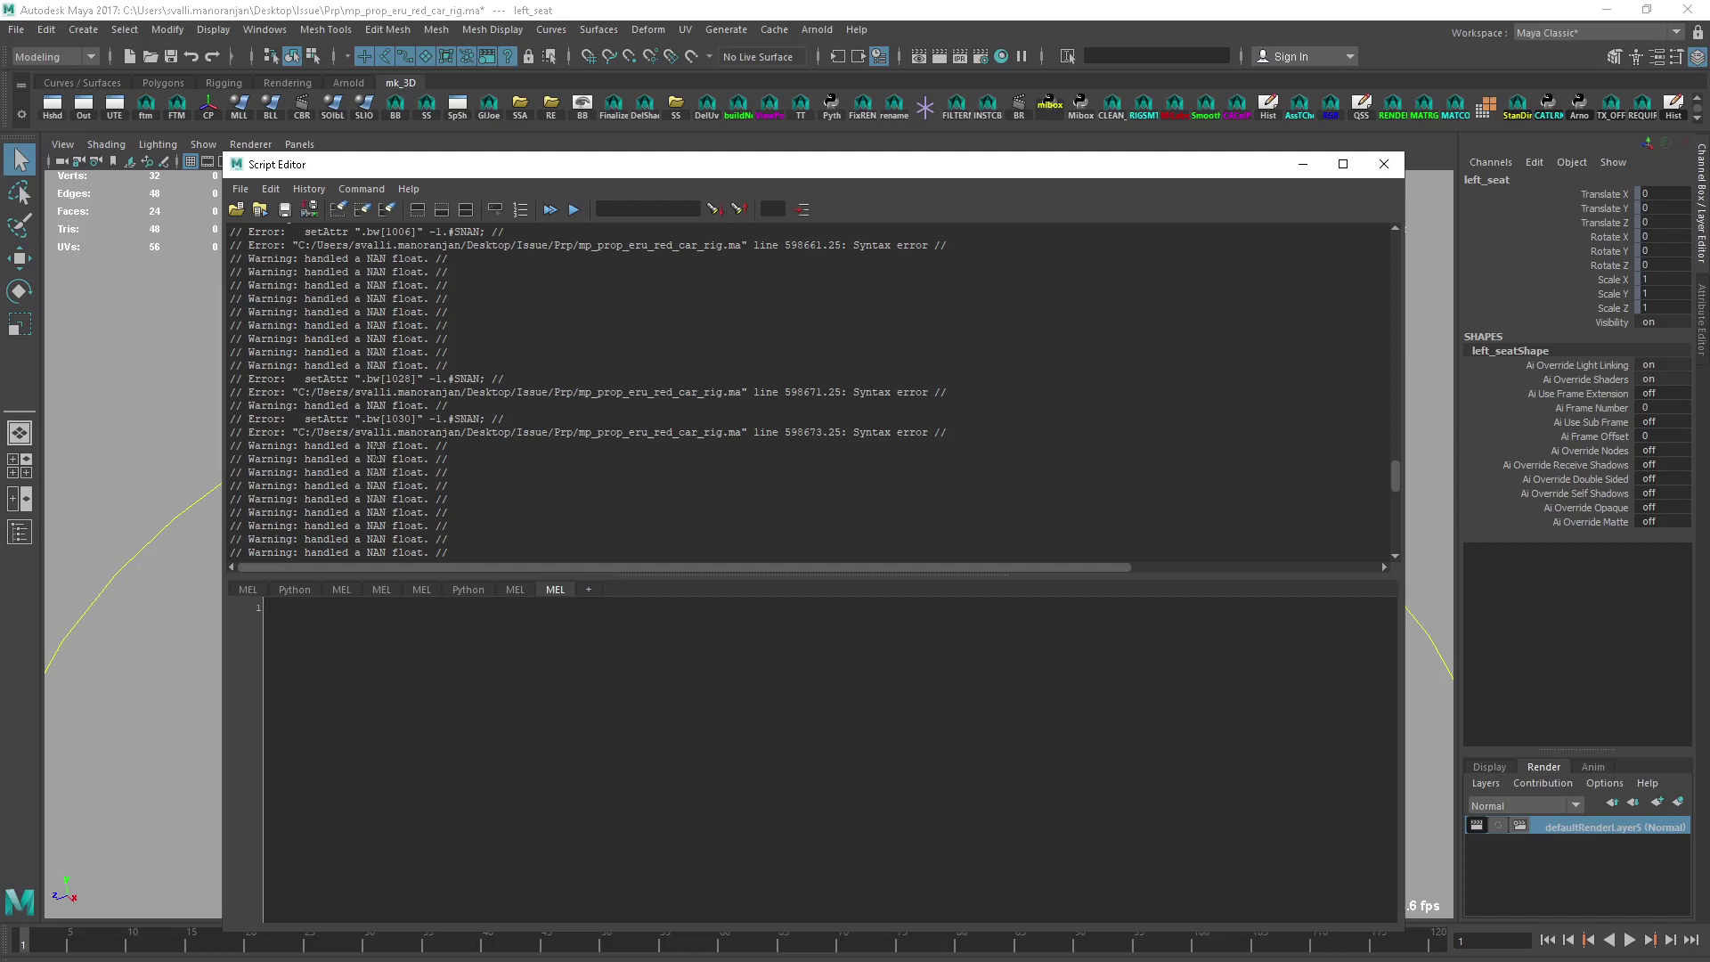
pyautogui.scroll(8, 1381, 561)
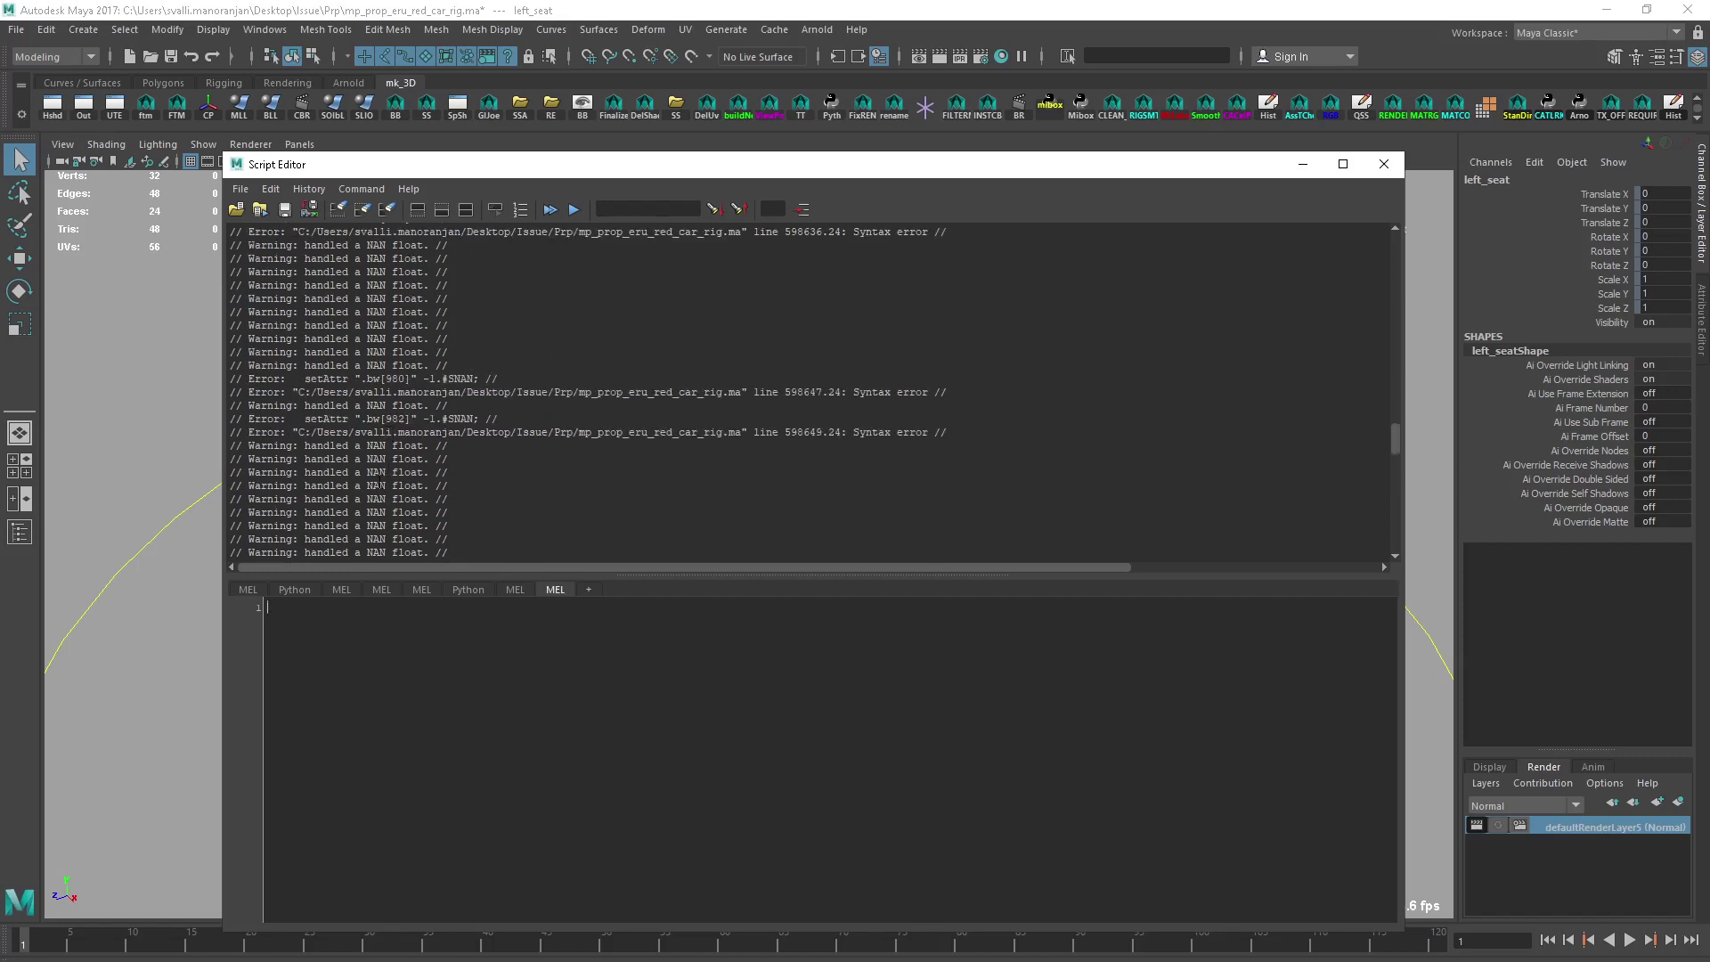
pyautogui.scroll(10, 1382, 561)
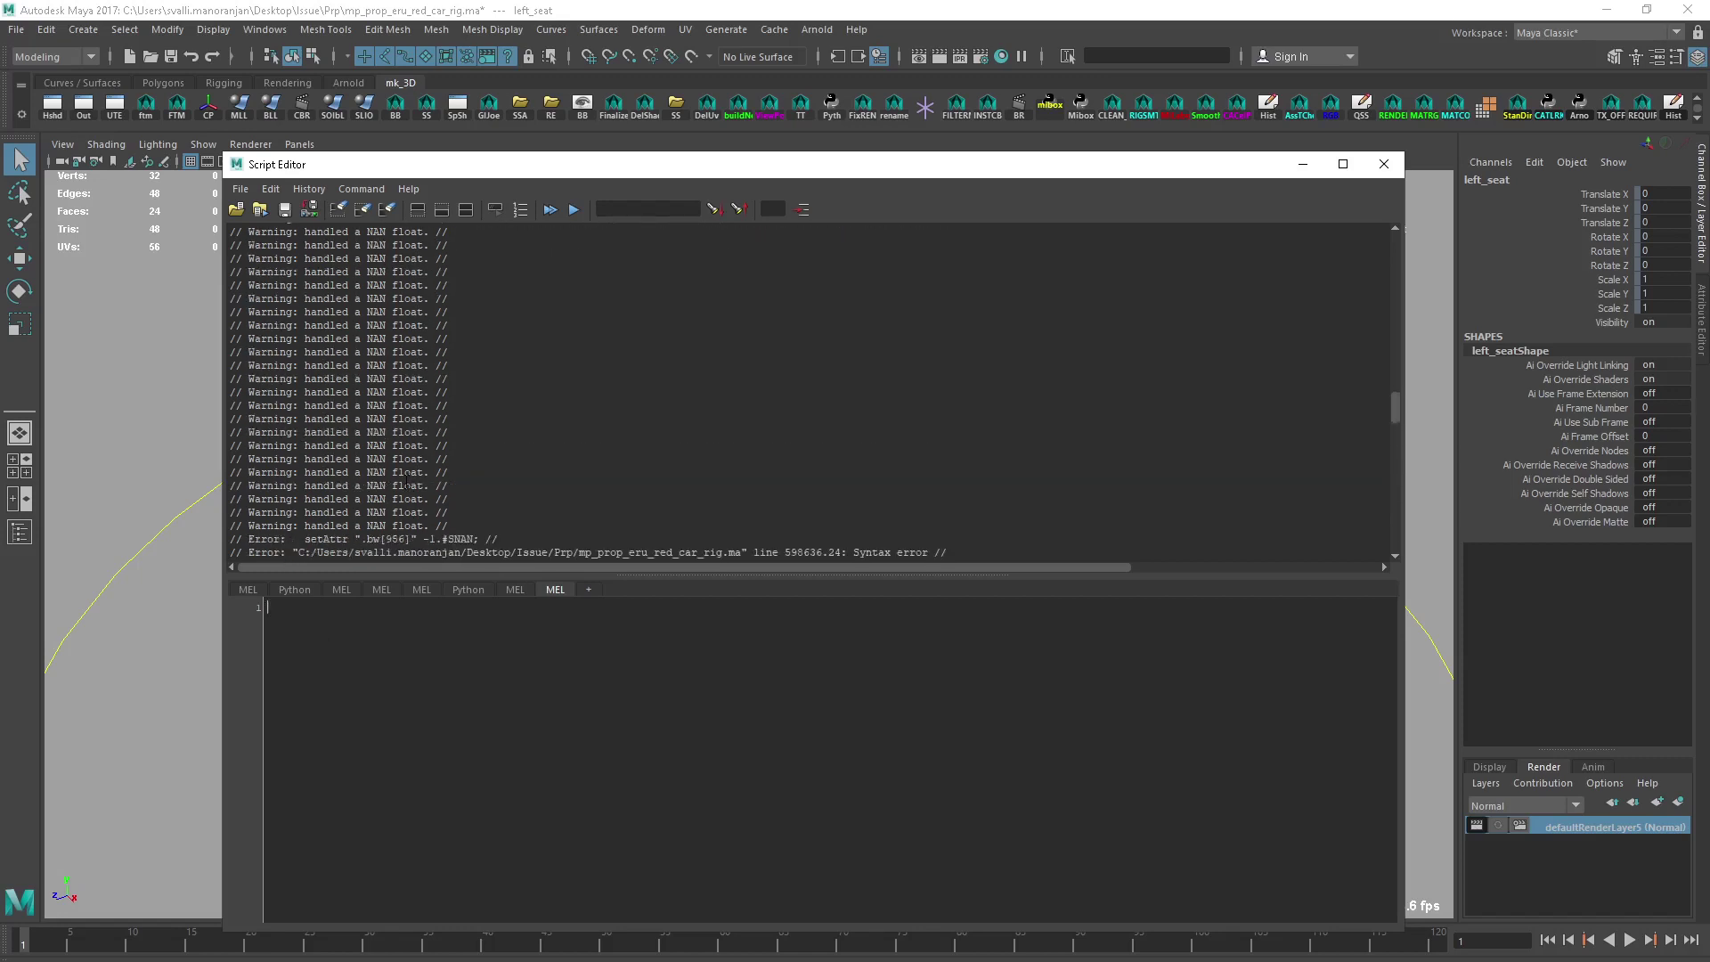
# Step: Review the missing plug-in errors in the Script Editor history back to the start of the file load
pyautogui.scroll(2, 677, 512)
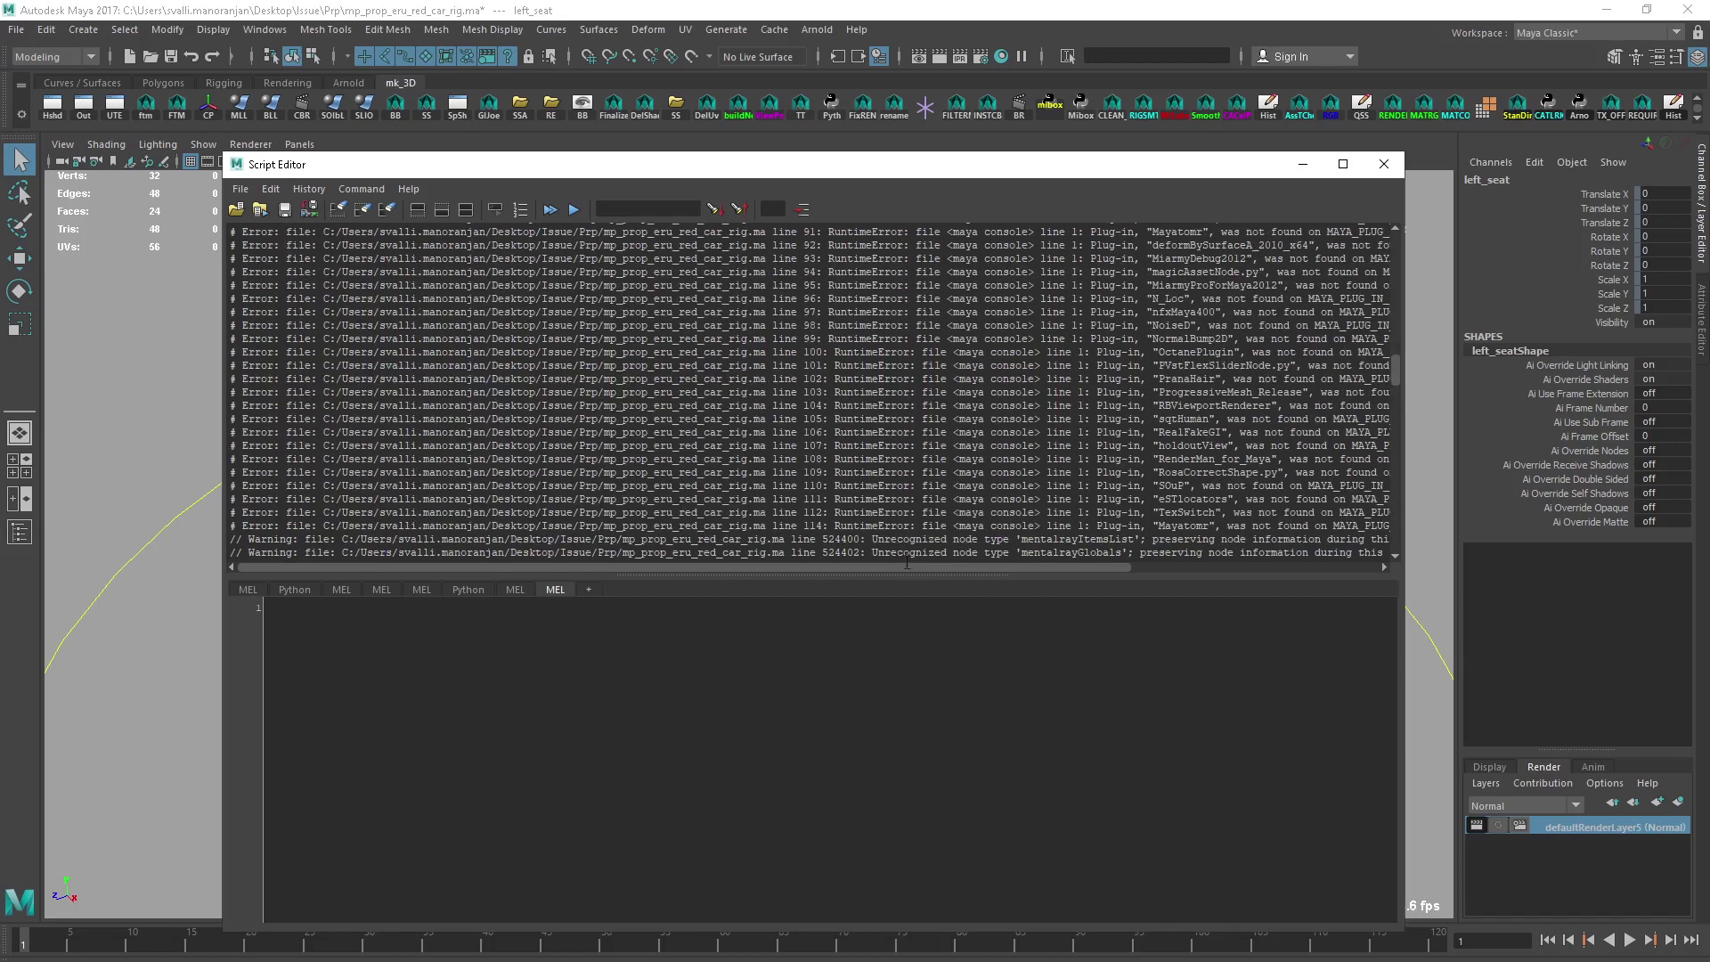
pyautogui.moveTo(906, 567); pyautogui.dragTo(1098, 570)
pyautogui.scroll(4, 1027, 442)
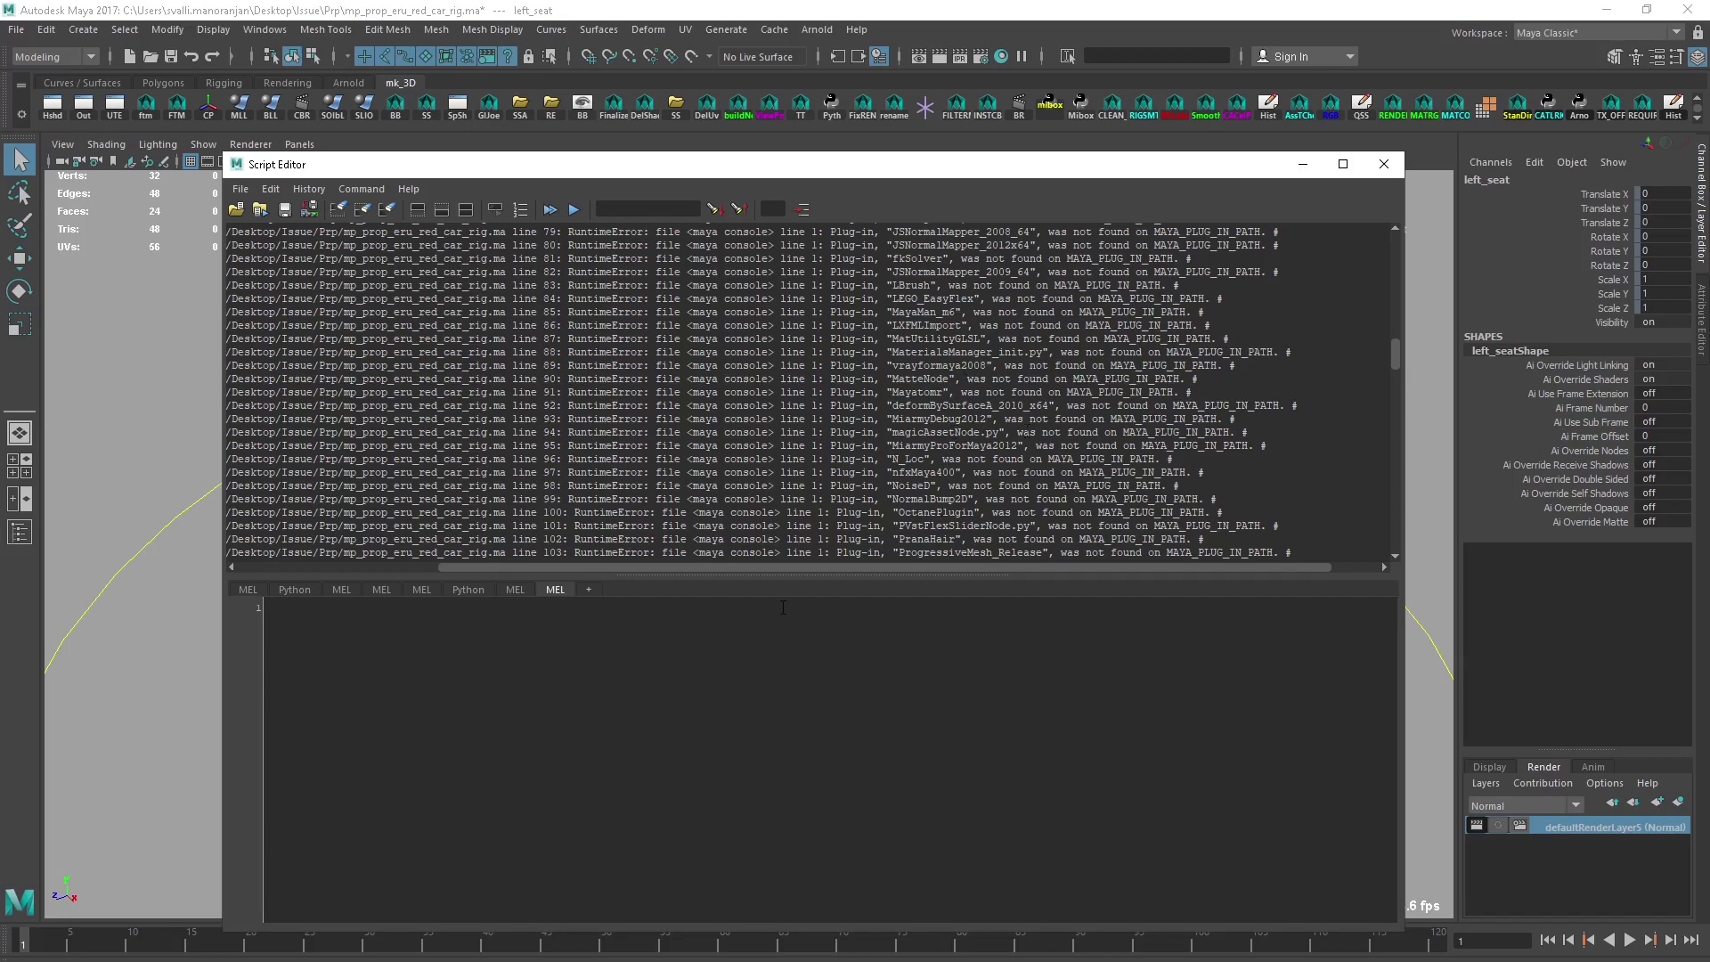
pyautogui.moveTo(740, 568); pyautogui.dragTo(673, 567)
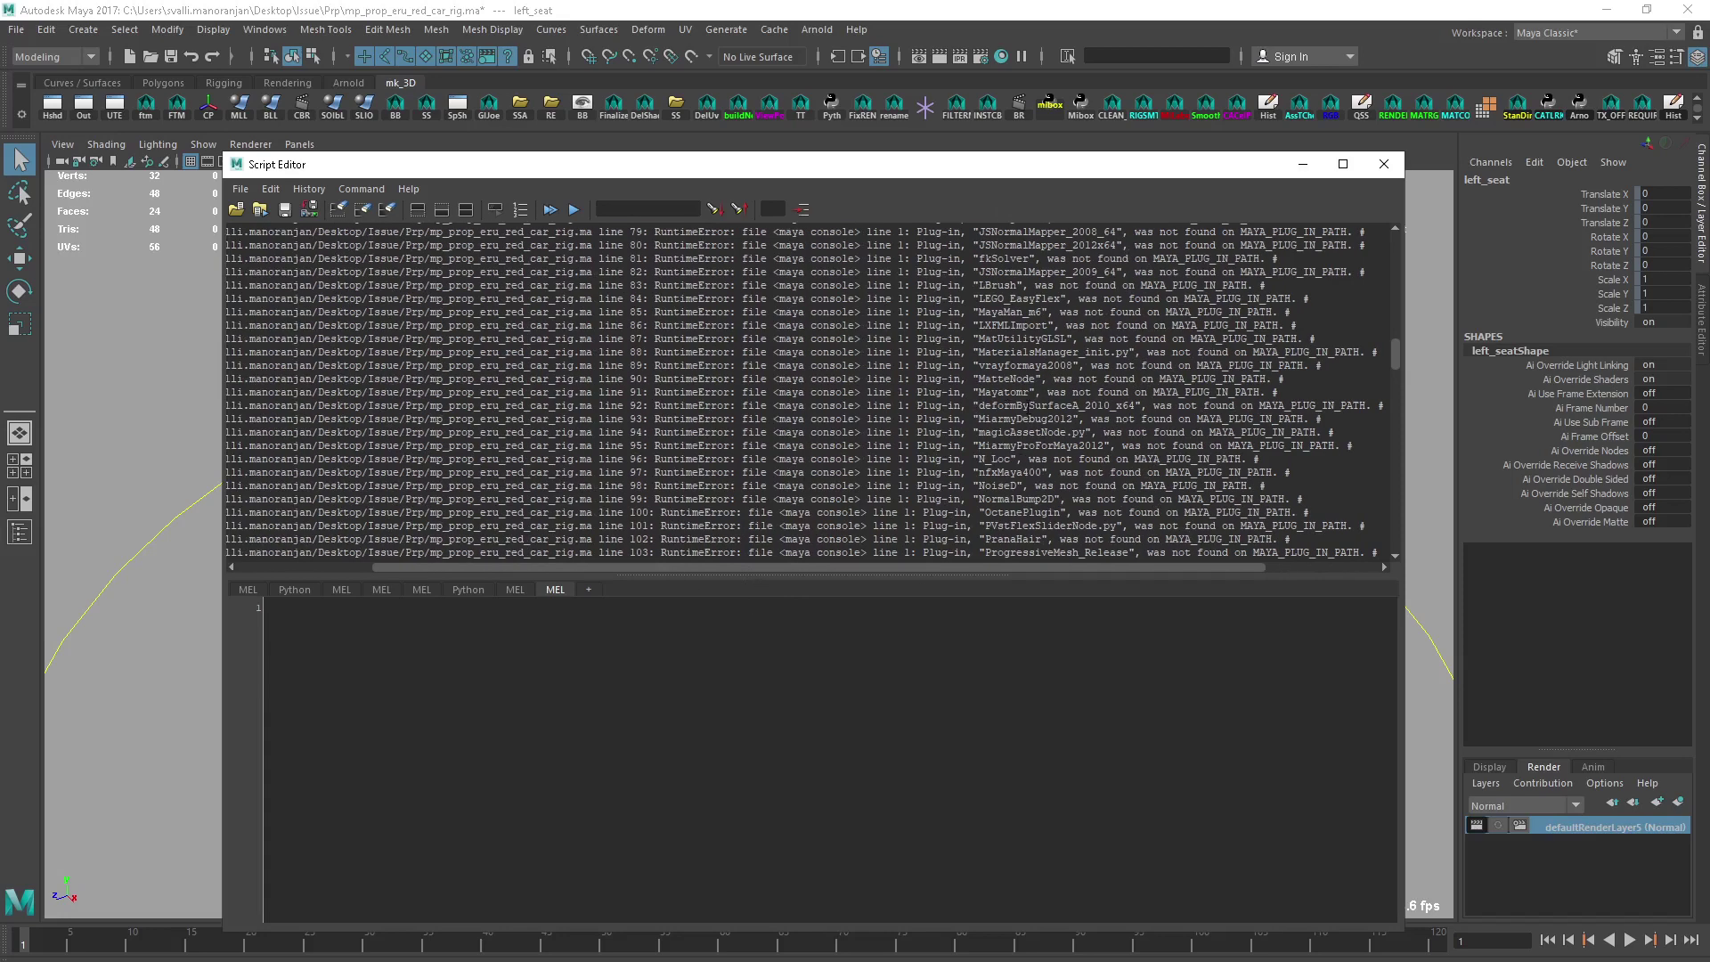
pyautogui.scroll(8, 1021, 411)
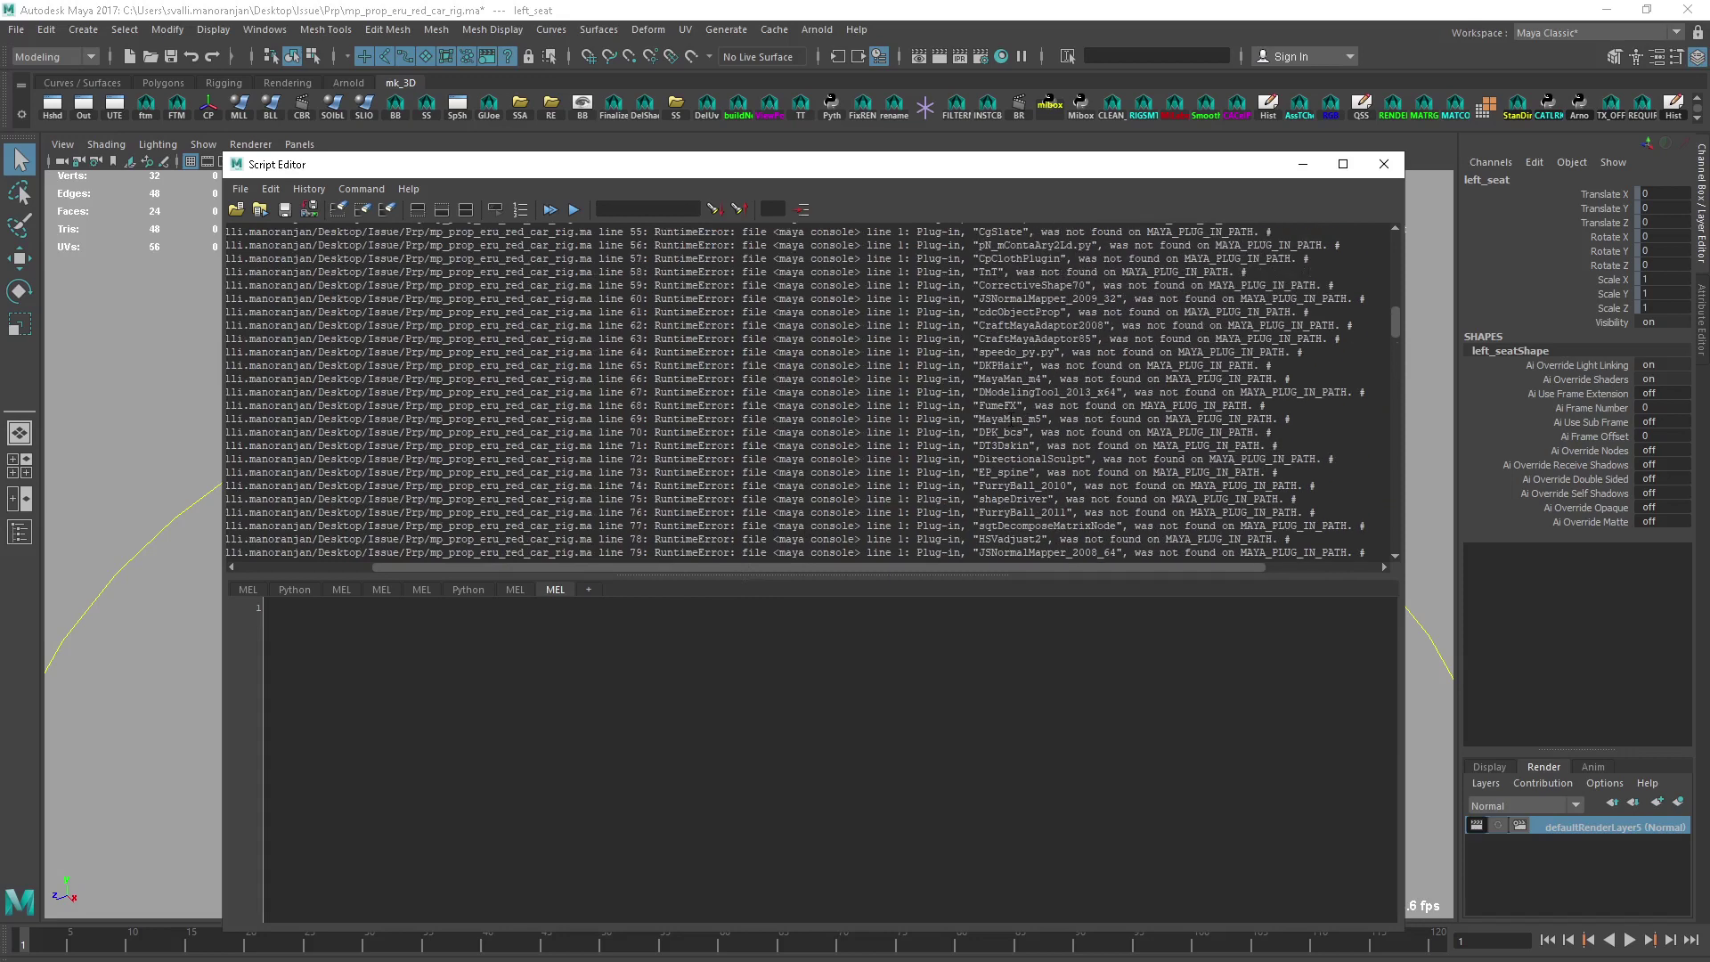
pyautogui.scroll(4, 1010, 420)
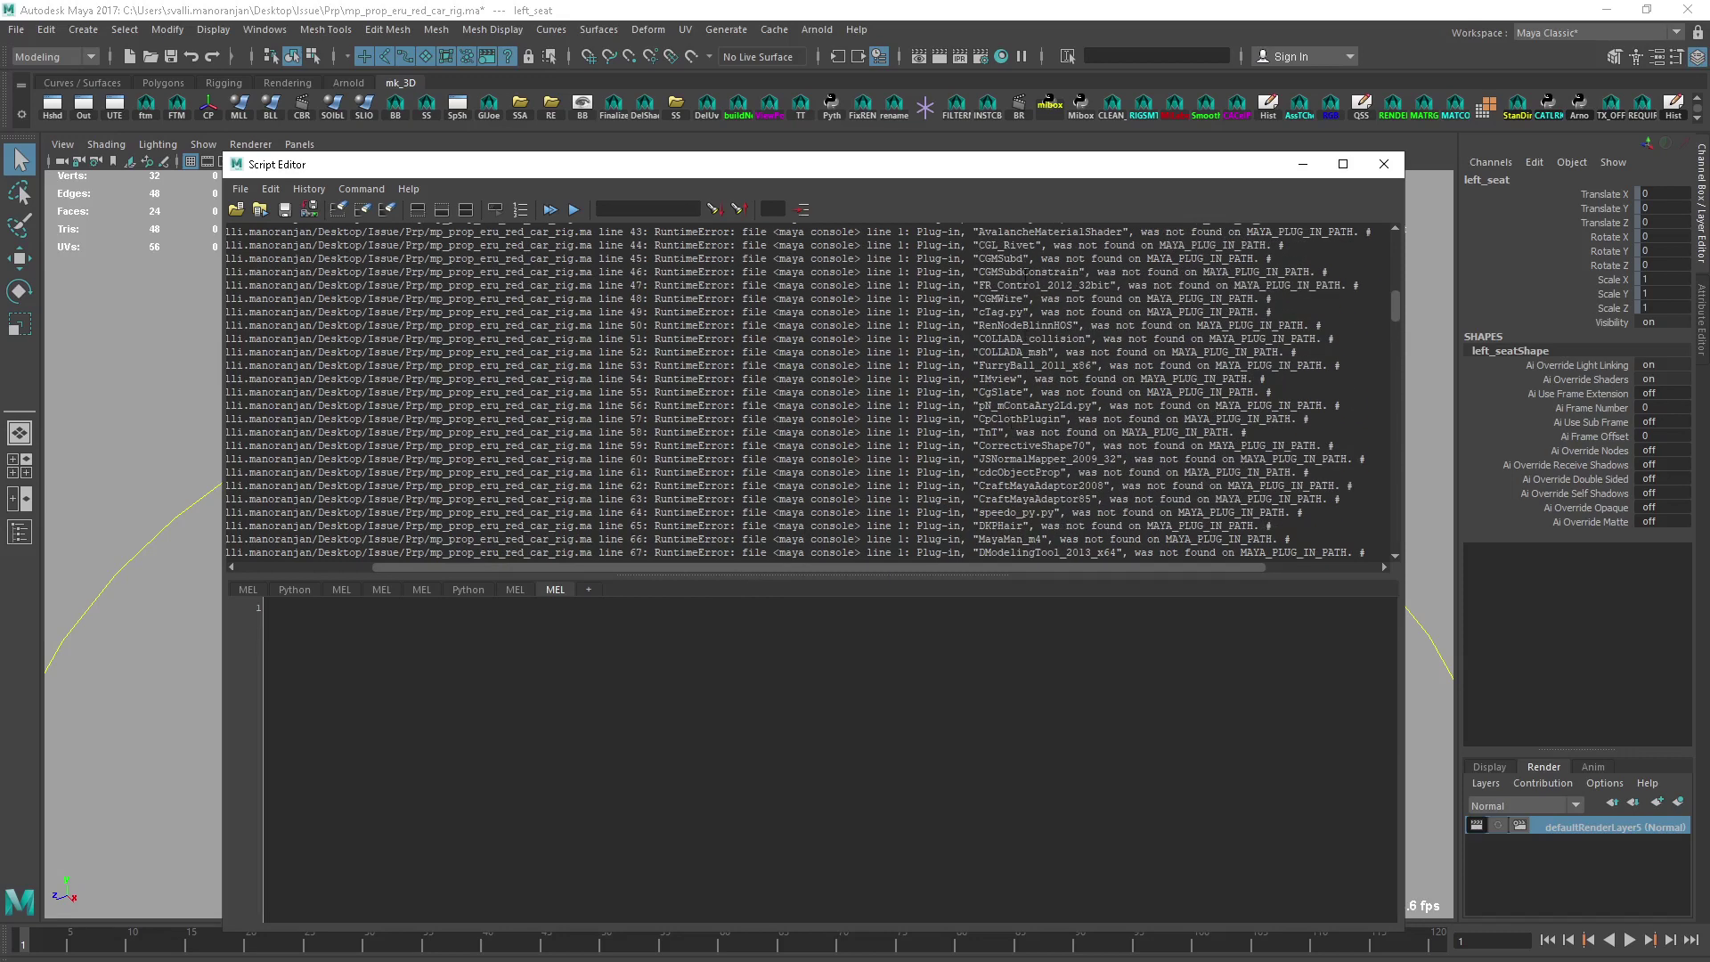
pyautogui.scroll(13, 1011, 414)
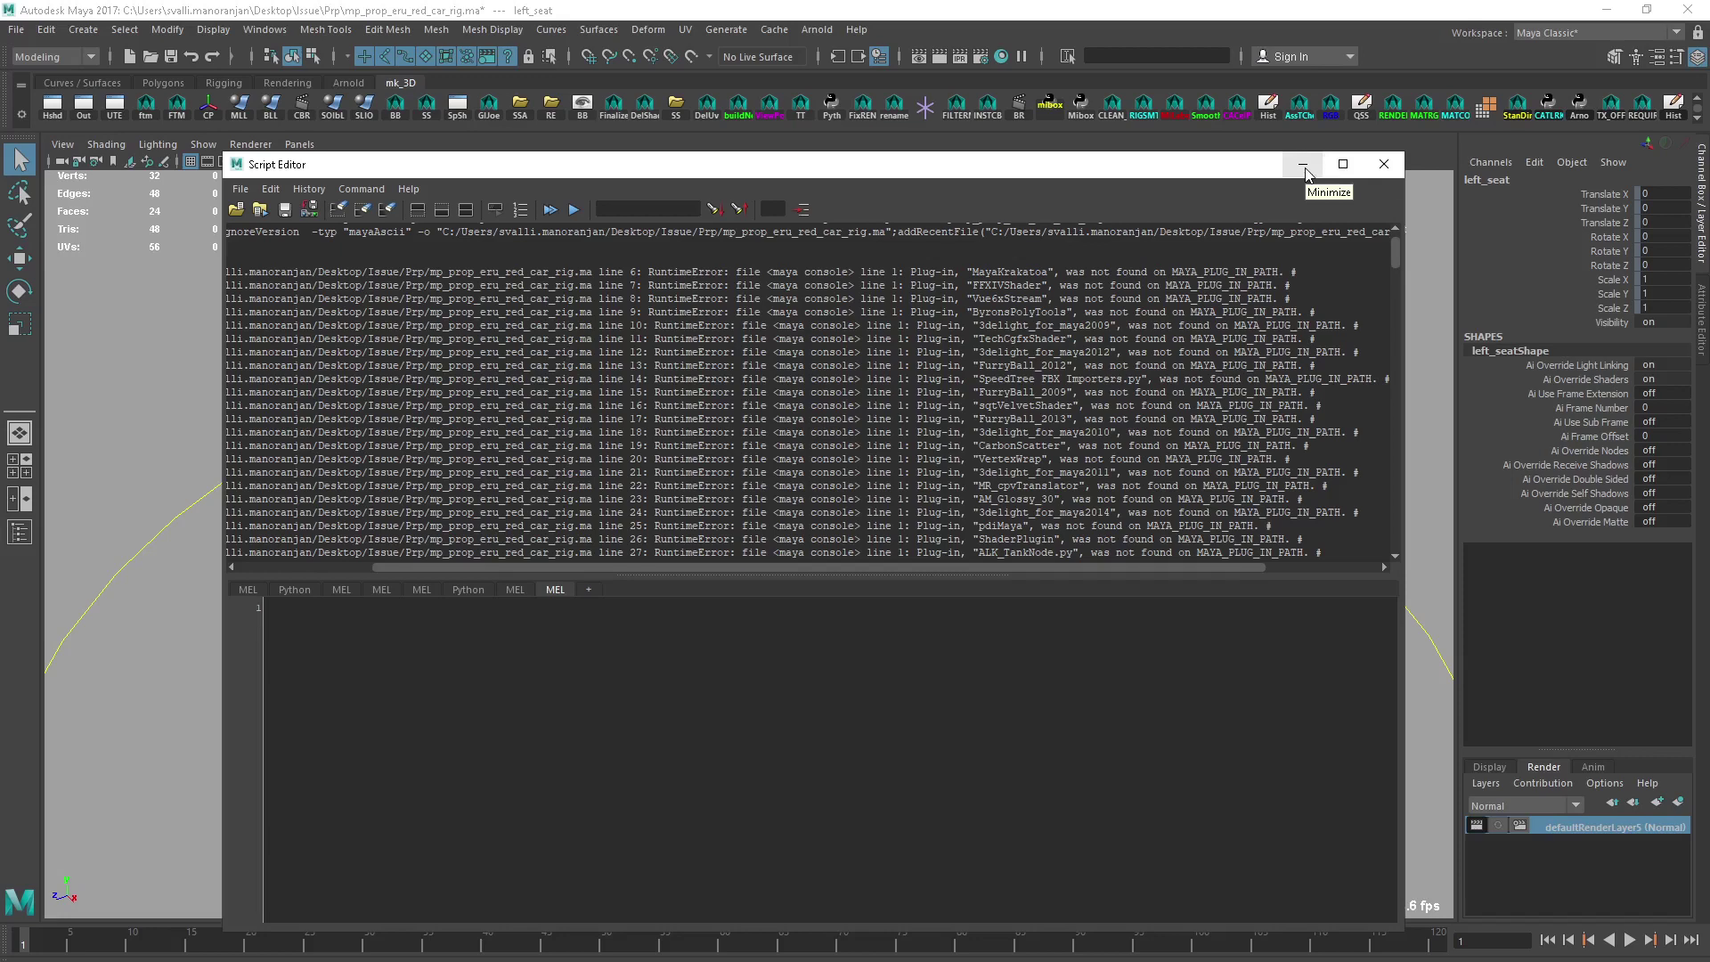
# Step: Return to the NAN float warnings in the history, highlight NAN in one, and minimize the Script Editor
pyautogui.moveTo(1395, 254); pyautogui.dragTo(1349, 439)
pyautogui.moveTo(1044, 562); pyautogui.dragTo(749, 584)
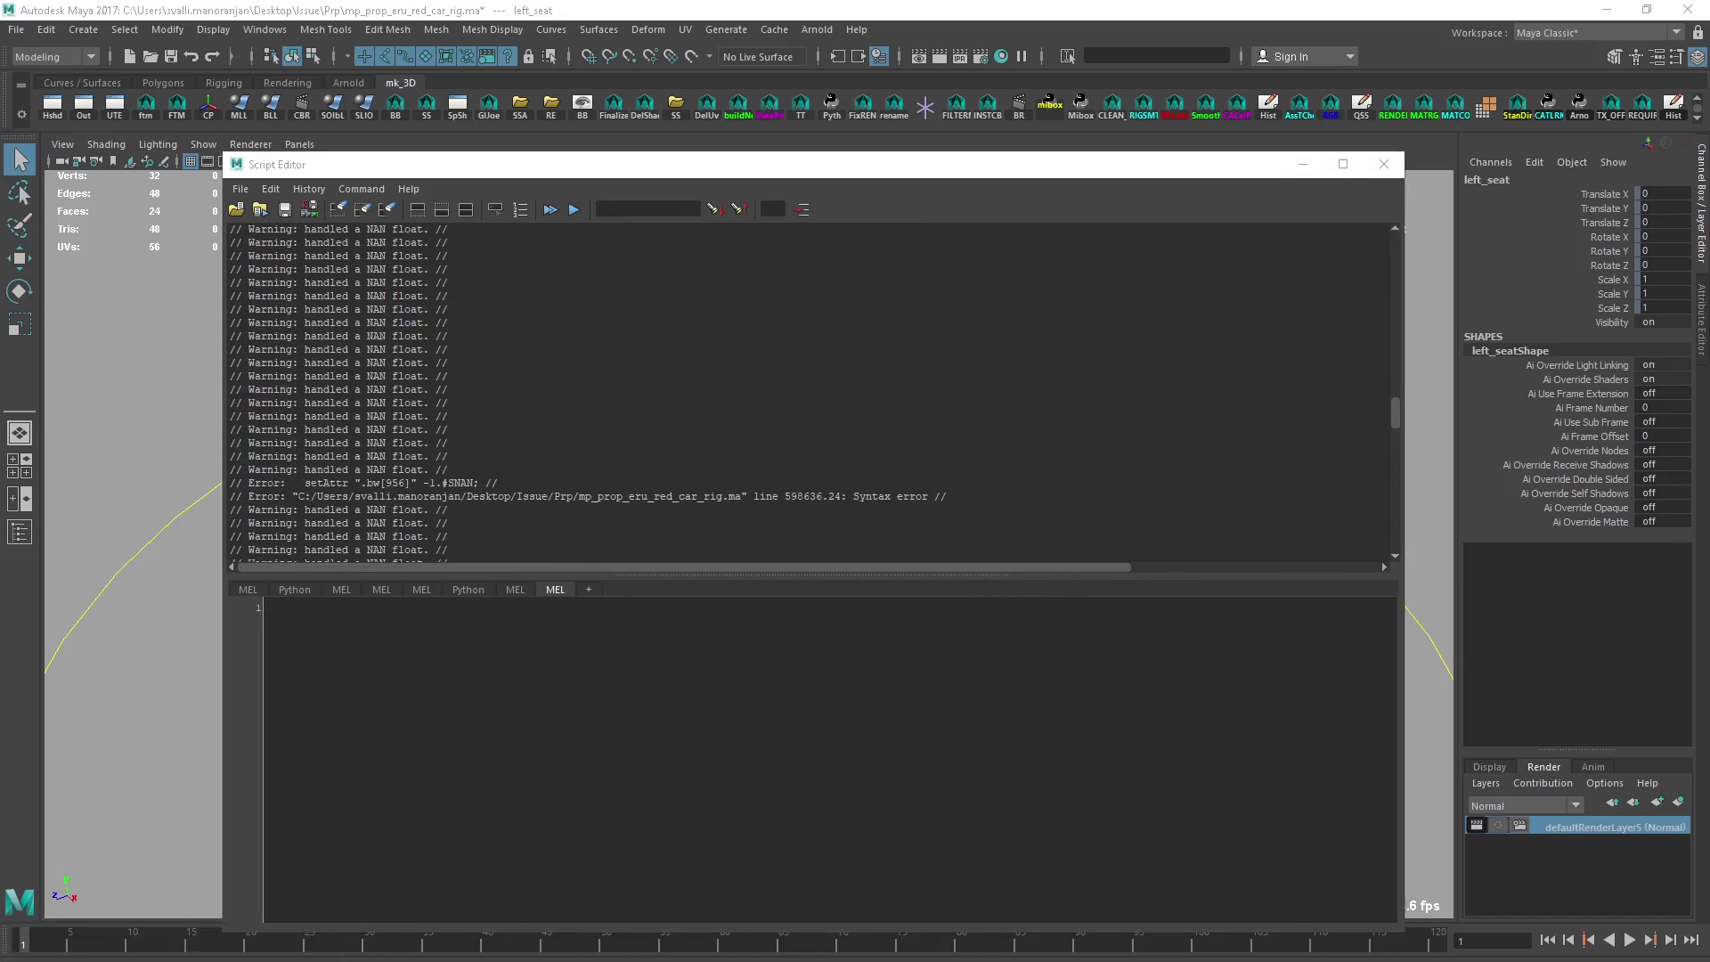
pyautogui.doubleClick(375, 310)
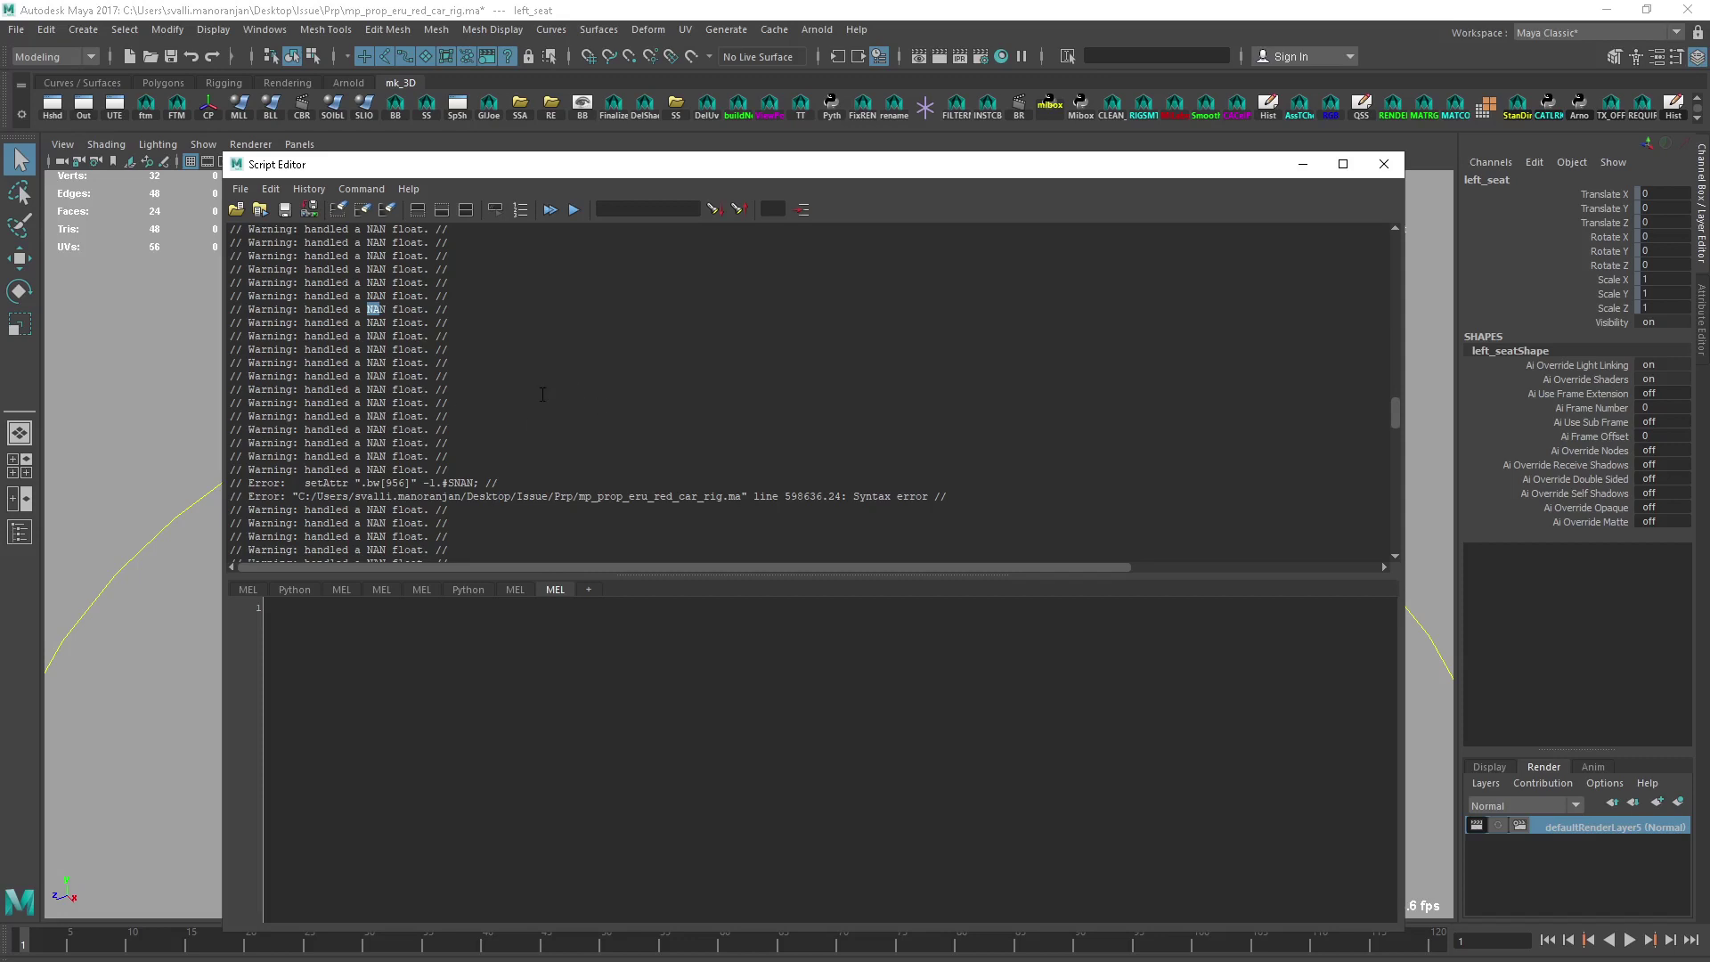
pyautogui.click(1304, 164)
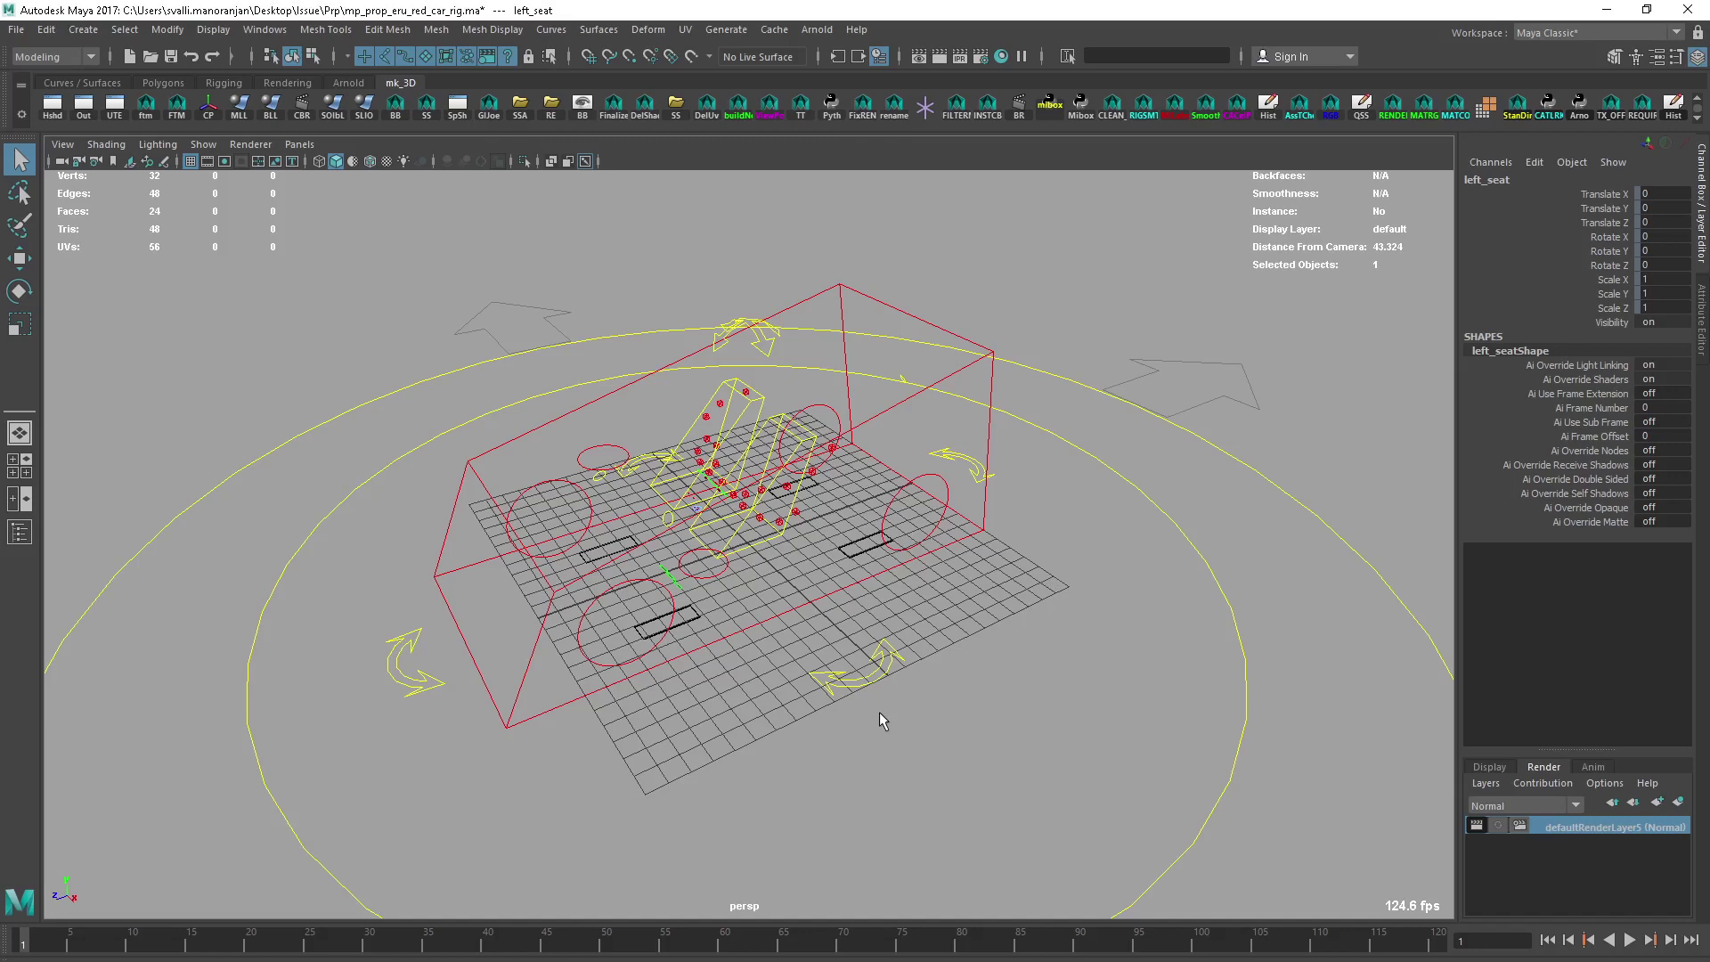
pyautogui.keyDown('alt'); pyautogui.moveTo(829, 530); pyautogui.dragTo(793, 535); pyautogui.keyUp('alt')
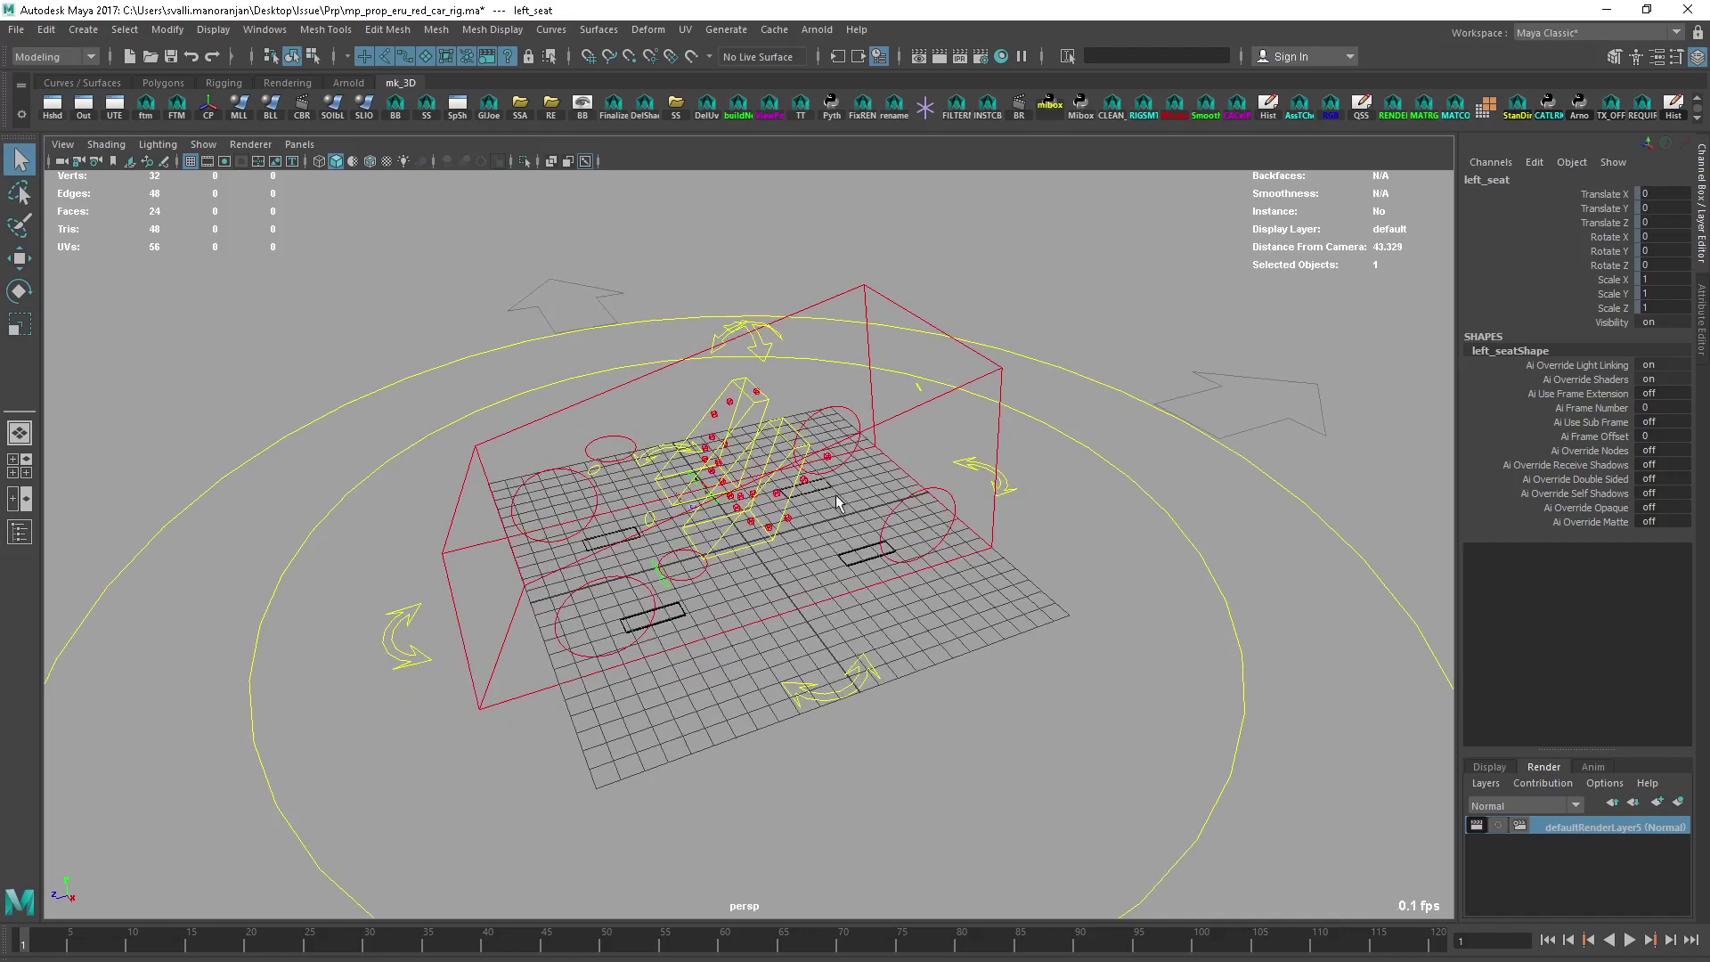
# Step: Switch to the untitled Notepad file and go over the invalid float tokens #INF, #QNAN, #SNAN and #IND
pyautogui.keyDown('alt'); pyautogui.moveTo(829, 531); pyautogui.dragTo(839, 504); pyautogui.keyUp('alt')
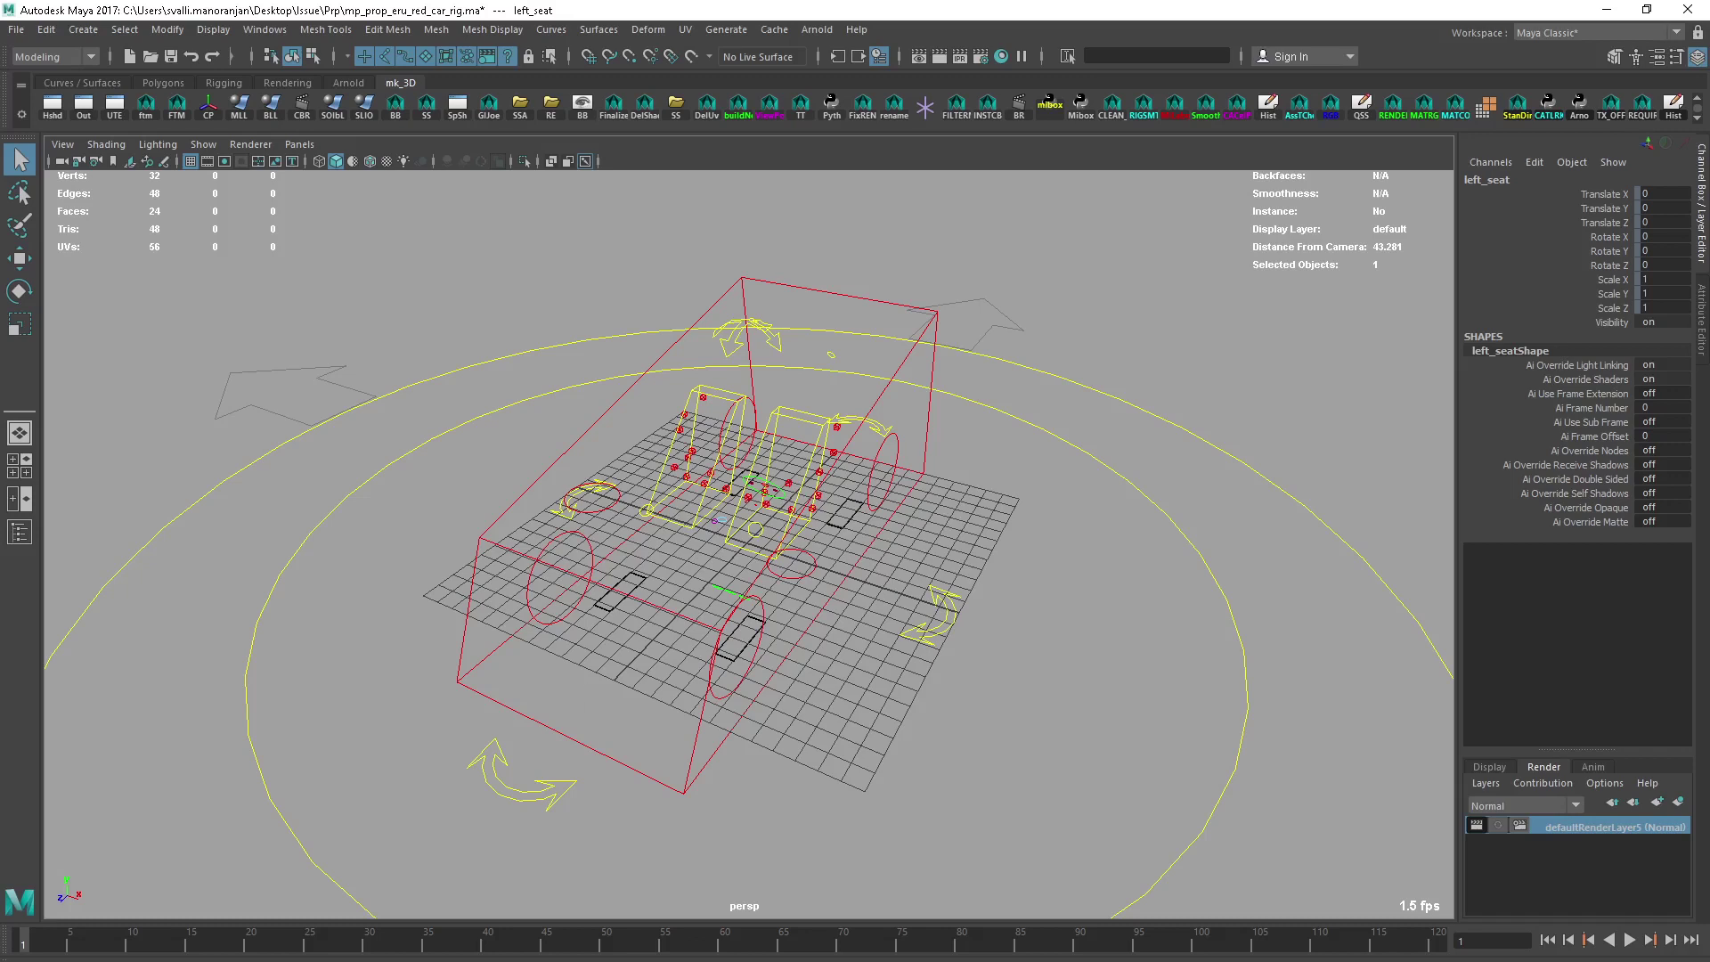
pyautogui.hotkey('alt', 'Tab')
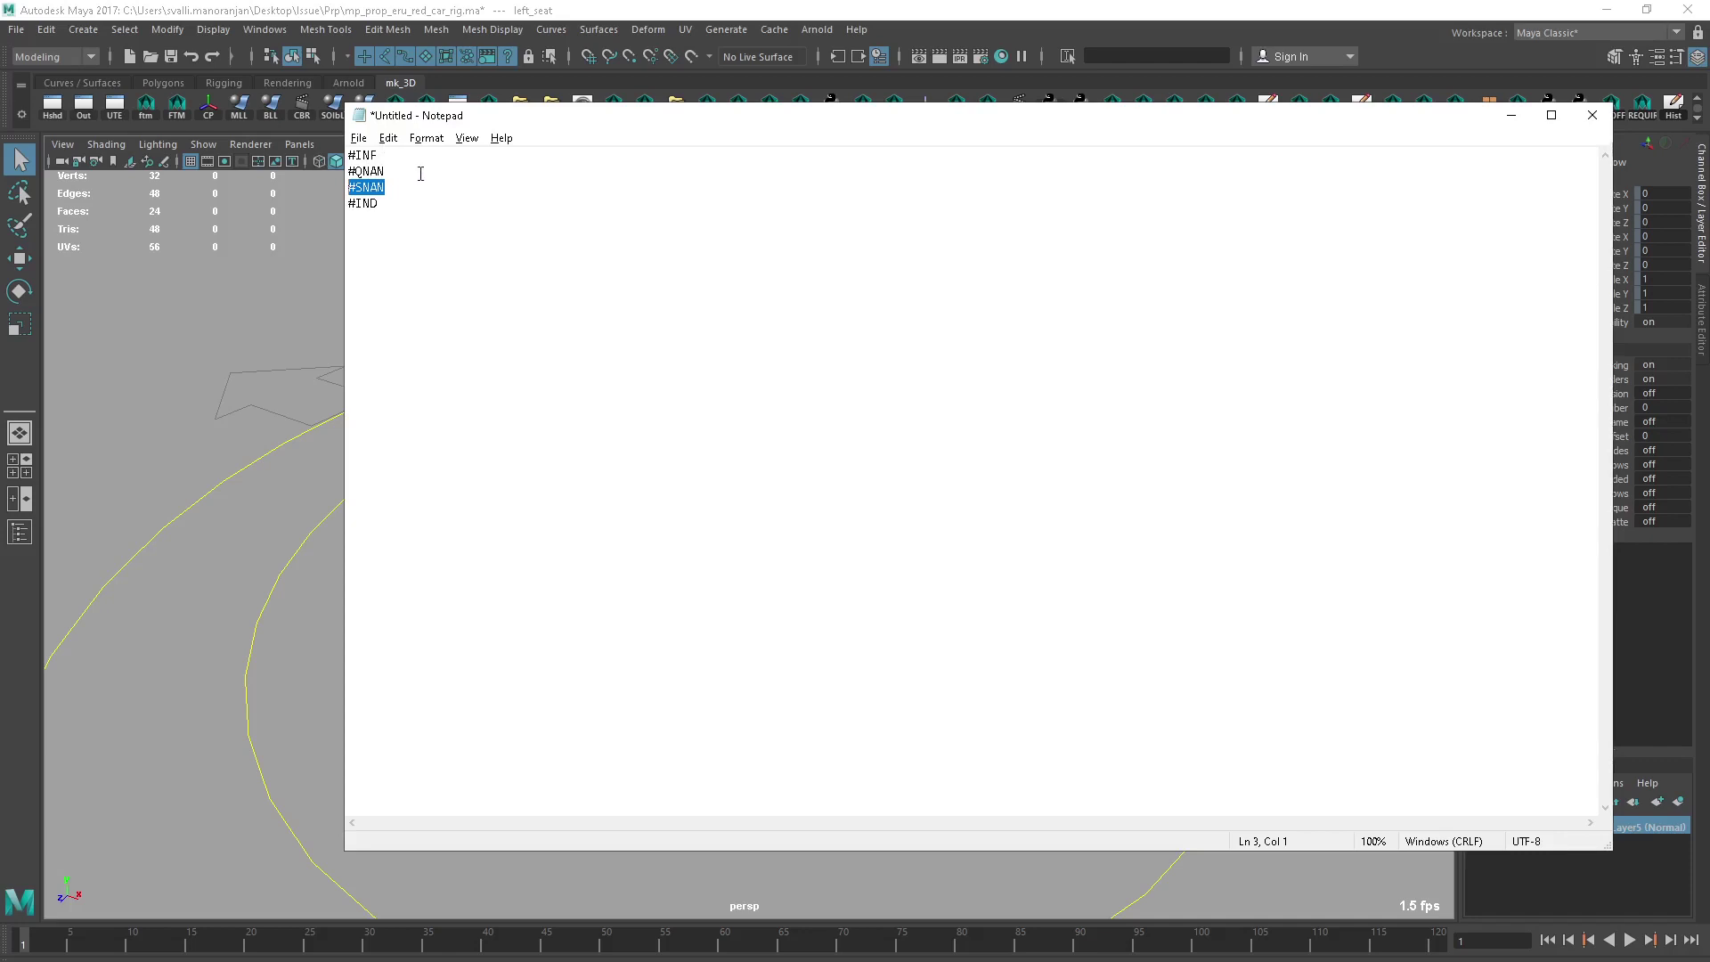
pyautogui.moveTo(390, 194); pyautogui.dragTo(348, 190)
pyautogui.moveTo(386, 203); pyautogui.dragTo(339, 204)
pyautogui.moveTo(386, 189); pyautogui.dragTo(349, 155)
pyautogui.click(386, 155)
pyautogui.click(384, 172)
pyautogui.moveTo(378, 156); pyautogui.dragTo(336, 157)
pyautogui.moveTo(386, 170); pyautogui.dragTo(357, 170)
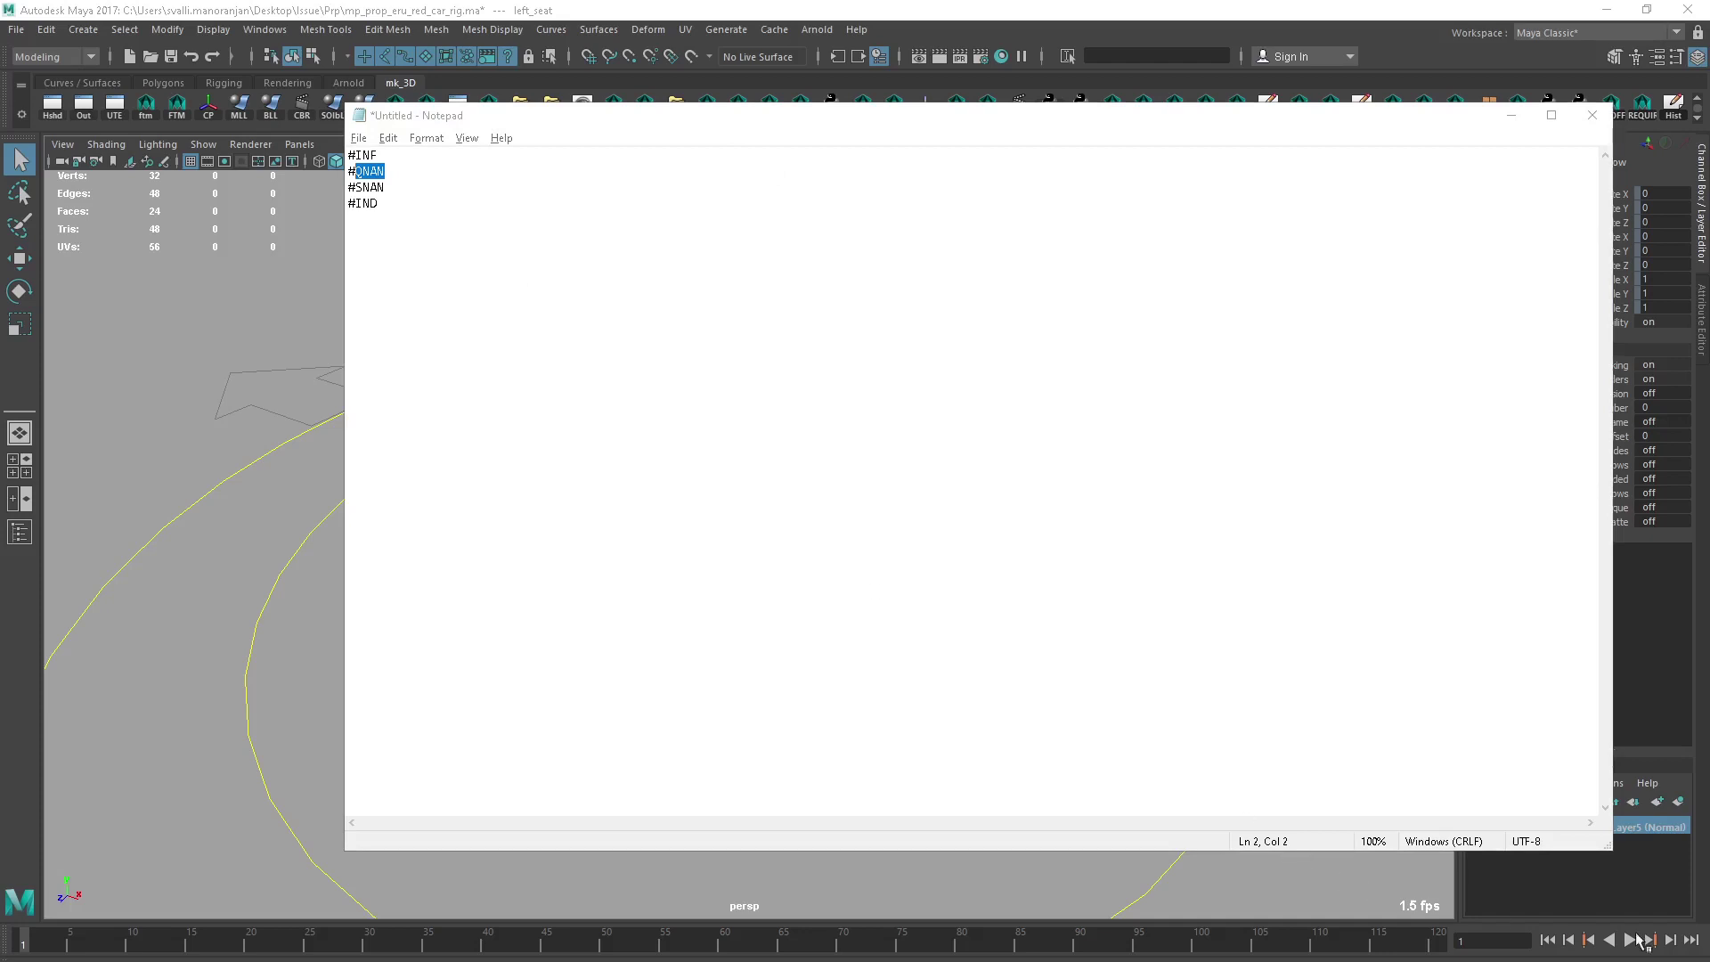
# Step: Return to the setAttr errors in the Script Editor history, highlight a failing setAttr line, and close the editor
pyautogui.hotkey('alt', 'Tab')
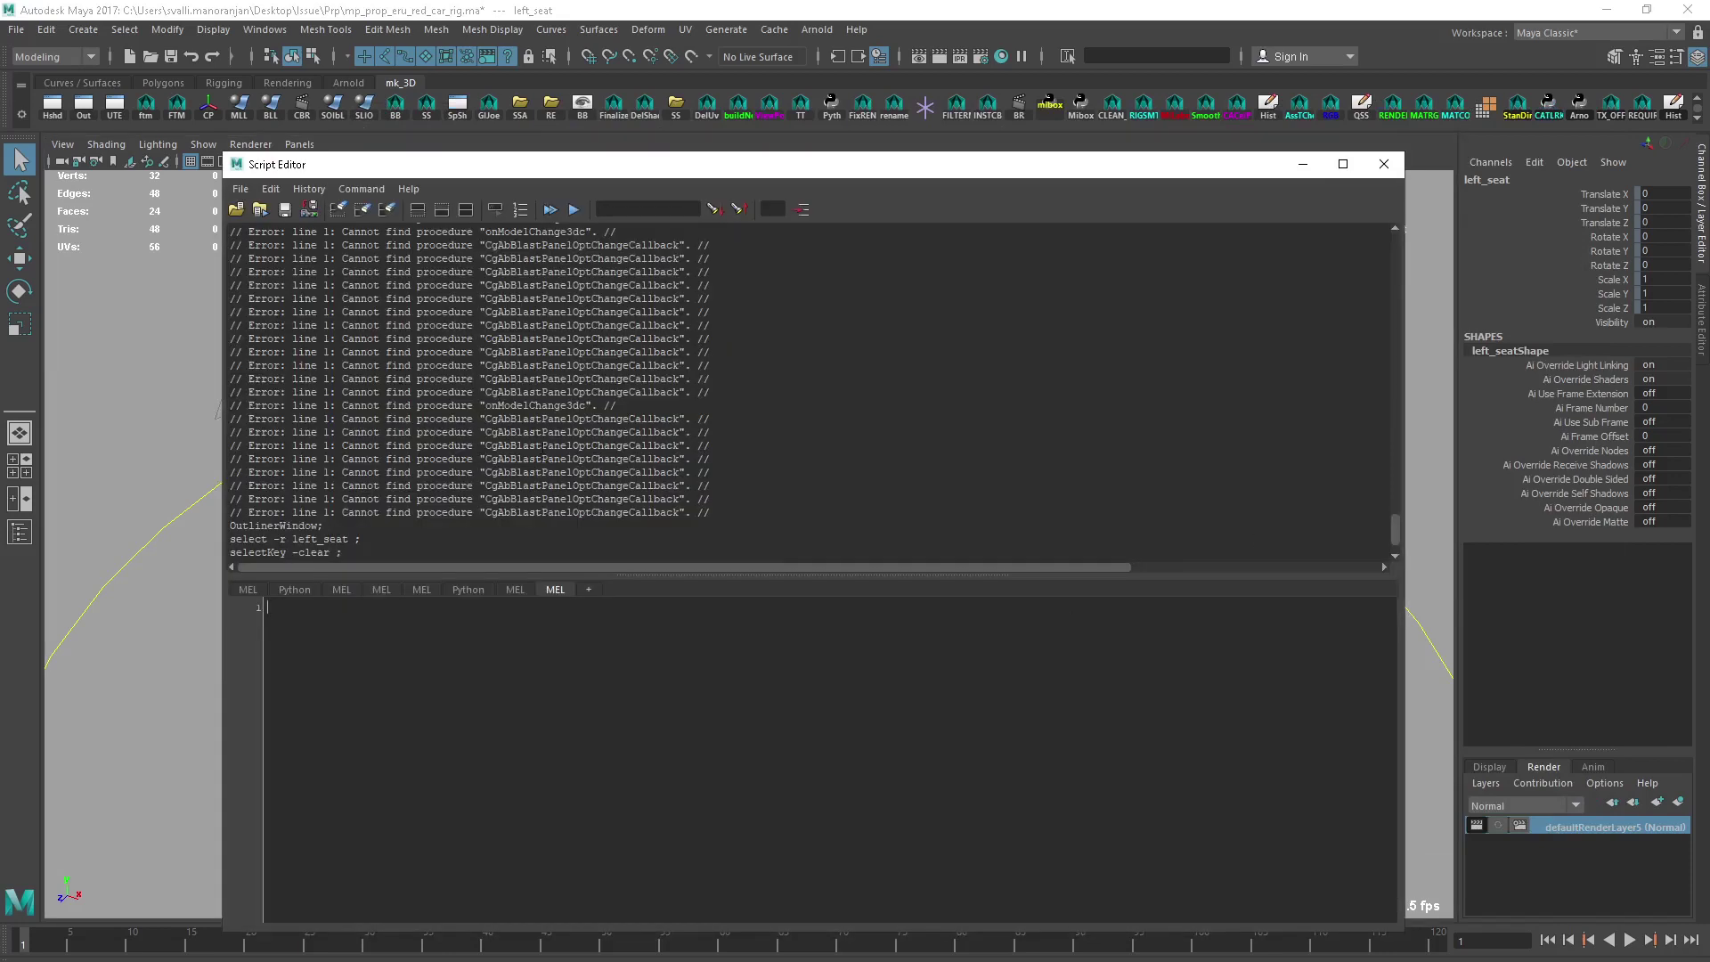
pyautogui.scroll(10, 480, 389)
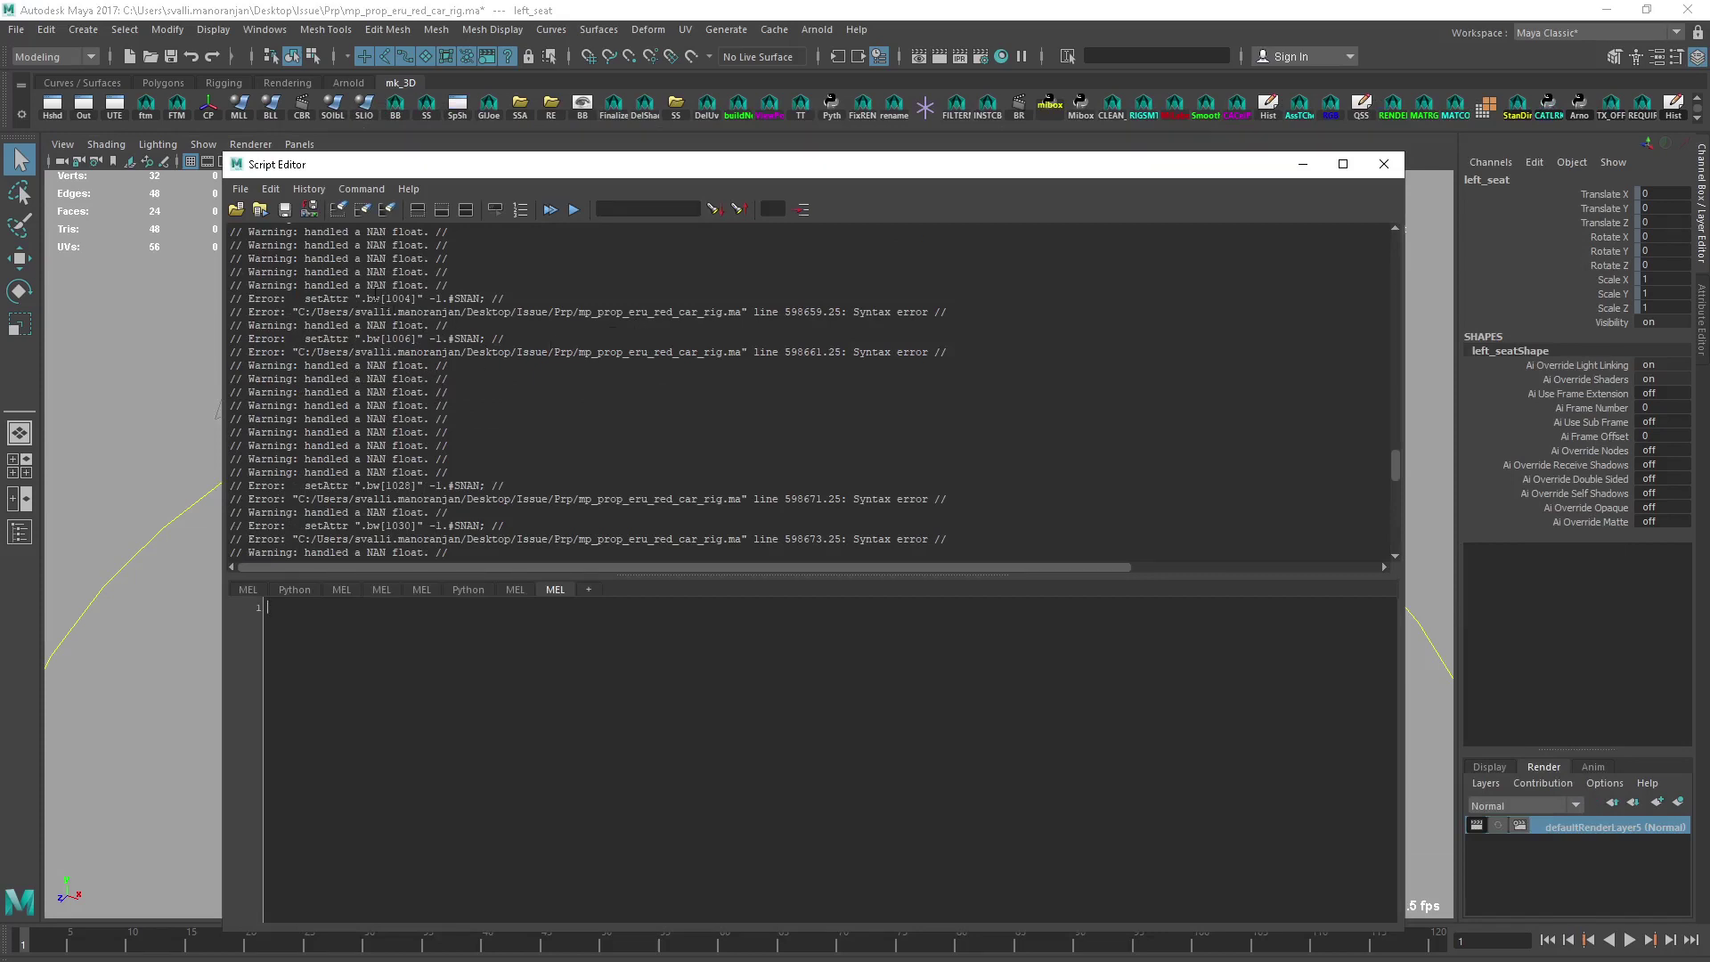
pyautogui.moveTo(305, 298); pyautogui.dragTo(392, 298)
pyautogui.click(1383, 163)
# Step: Create a polygon sphere, view the data types in its Add Attribute dialog, and cancel without adding one
pyautogui.click(163, 83)
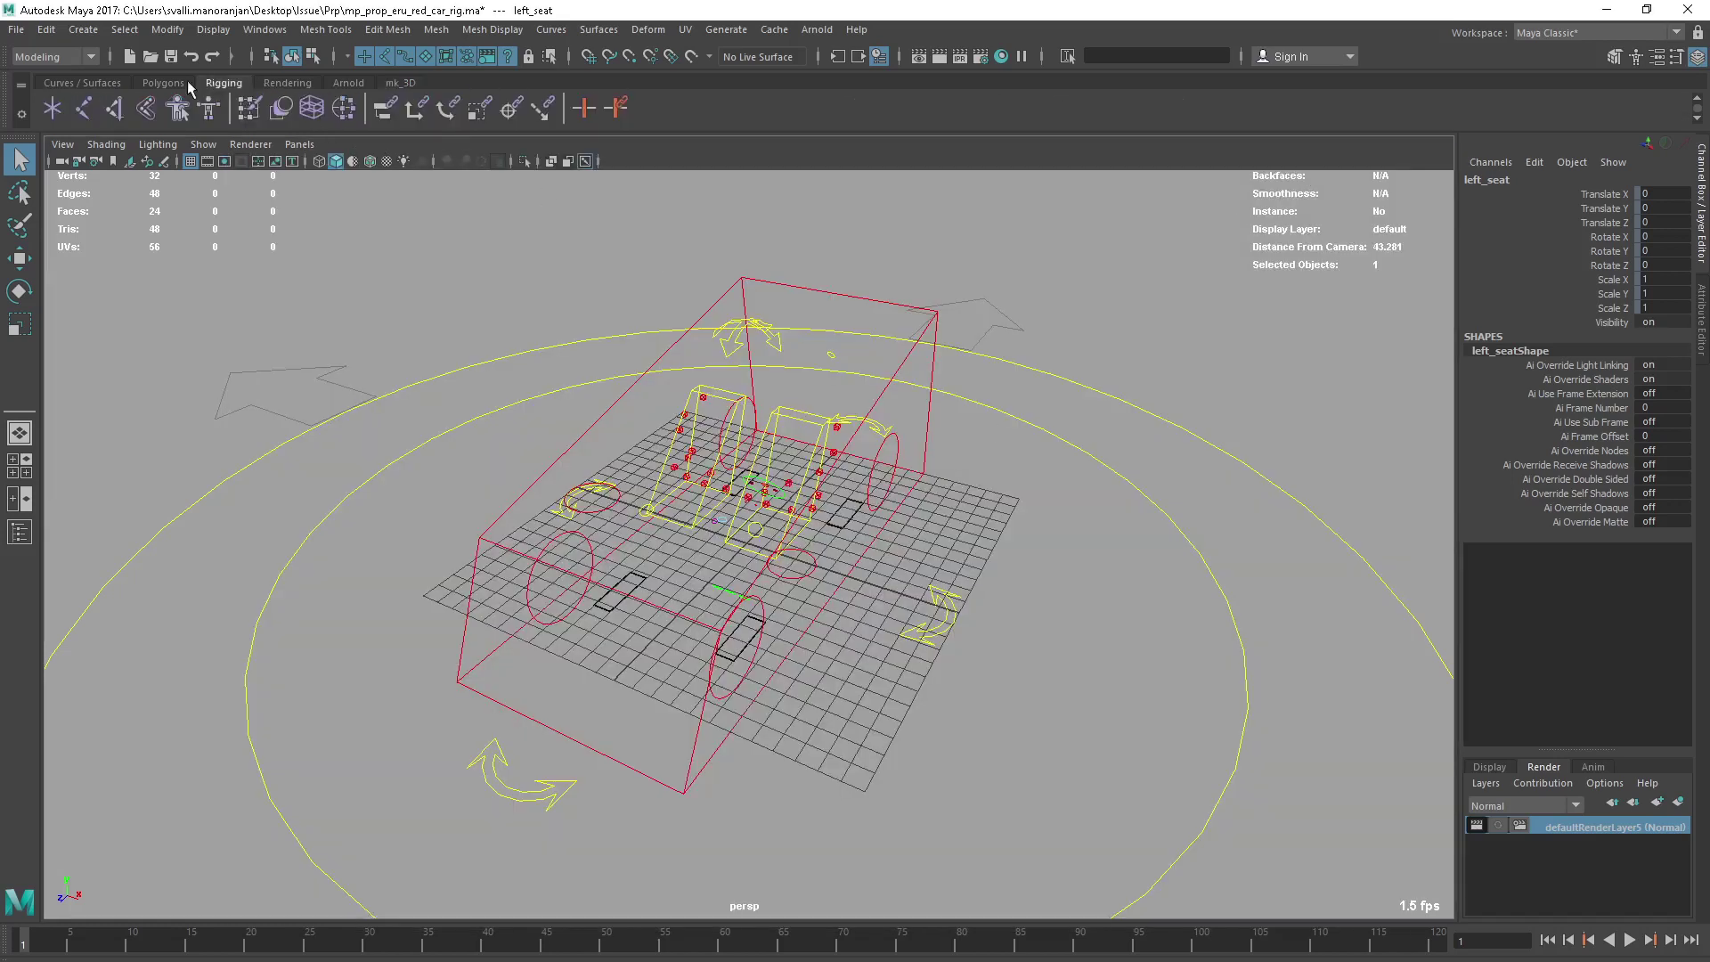
pyautogui.click(52, 108)
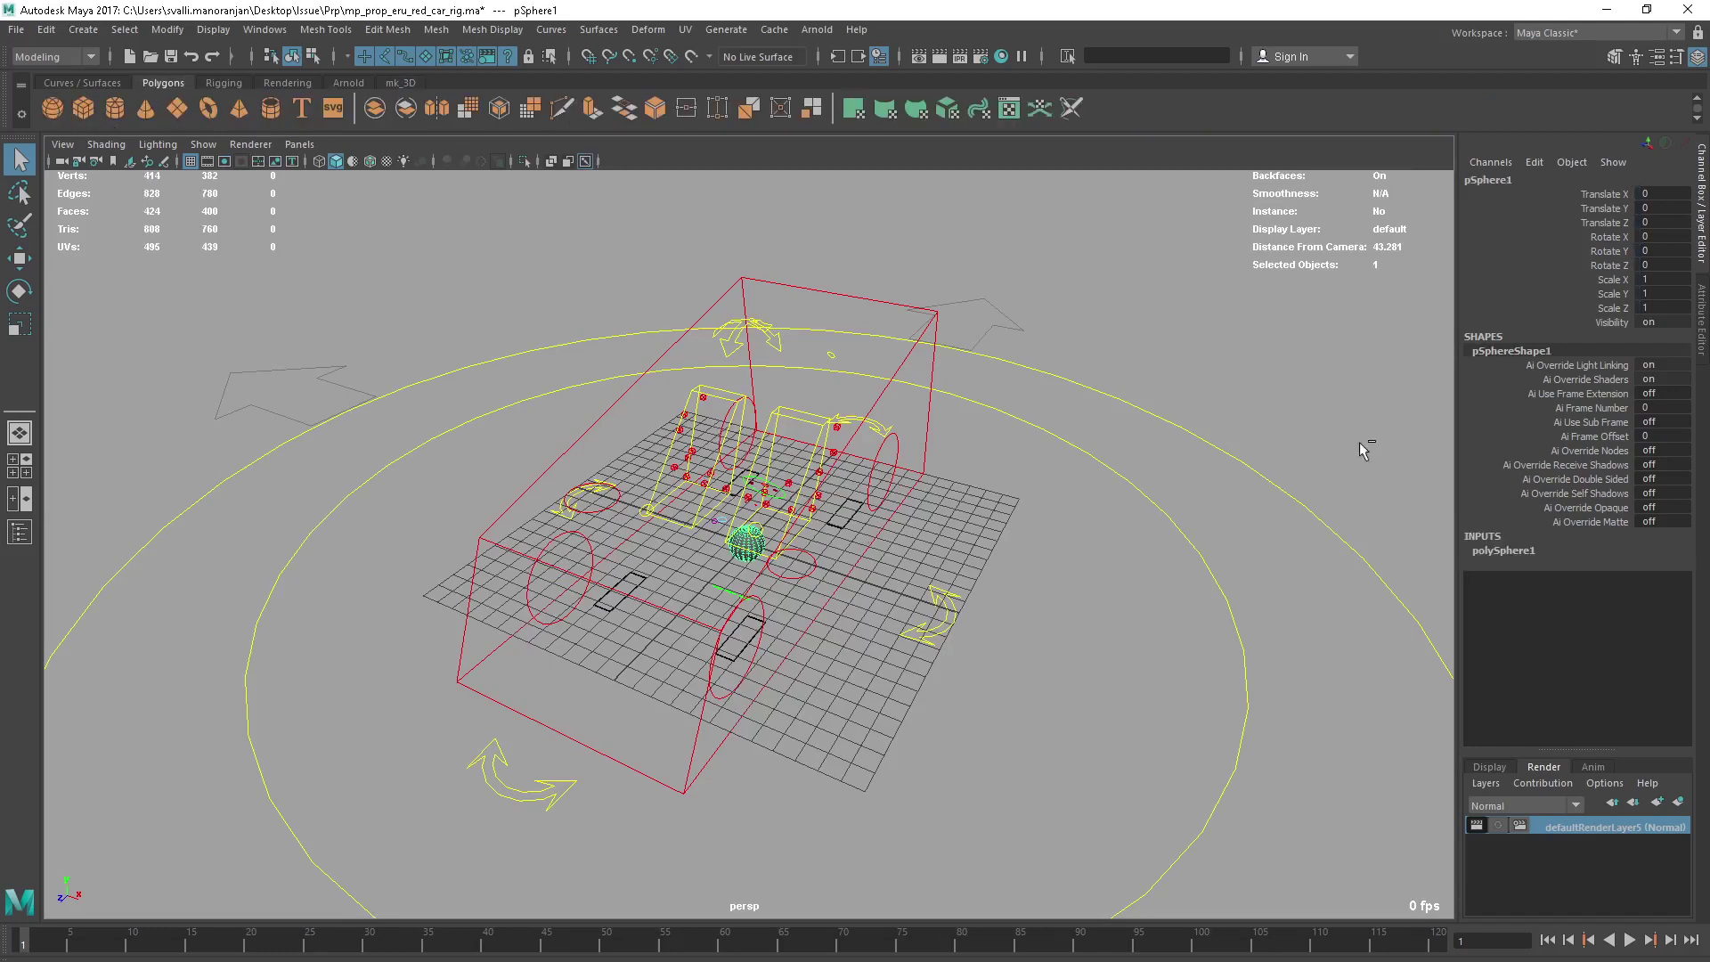
pyautogui.hotkey('ctrl', 'a')
pyautogui.click(1435, 143)
pyautogui.click(1447, 162)
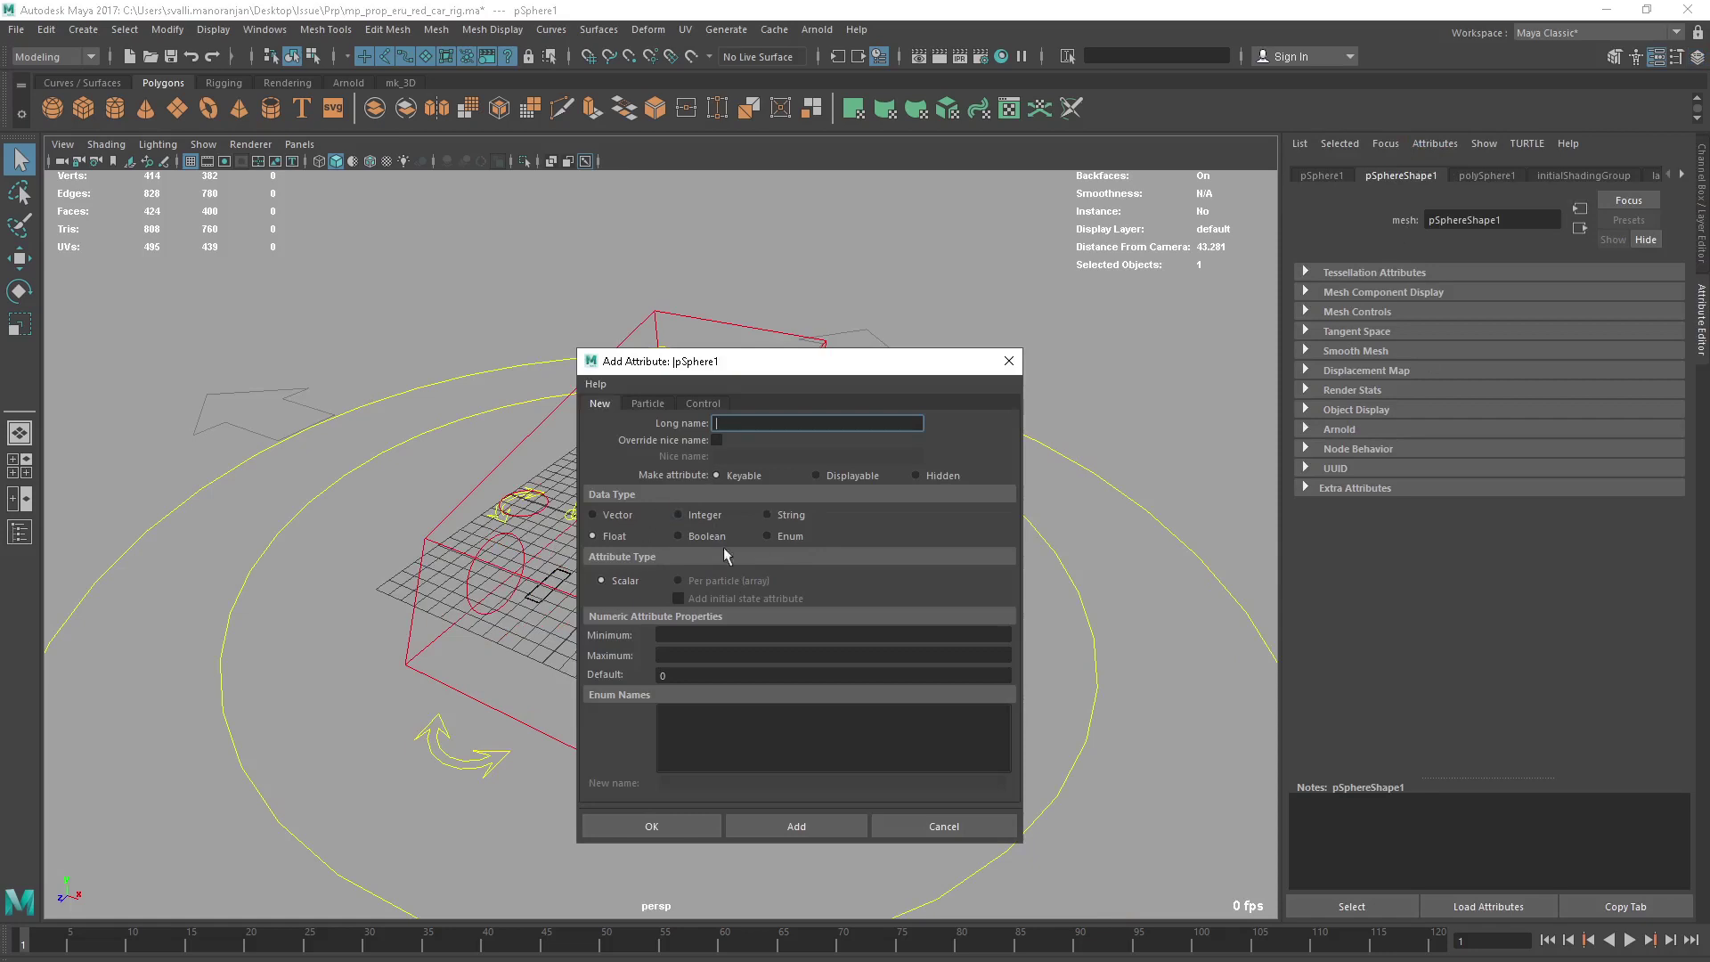
pyautogui.click(935, 825)
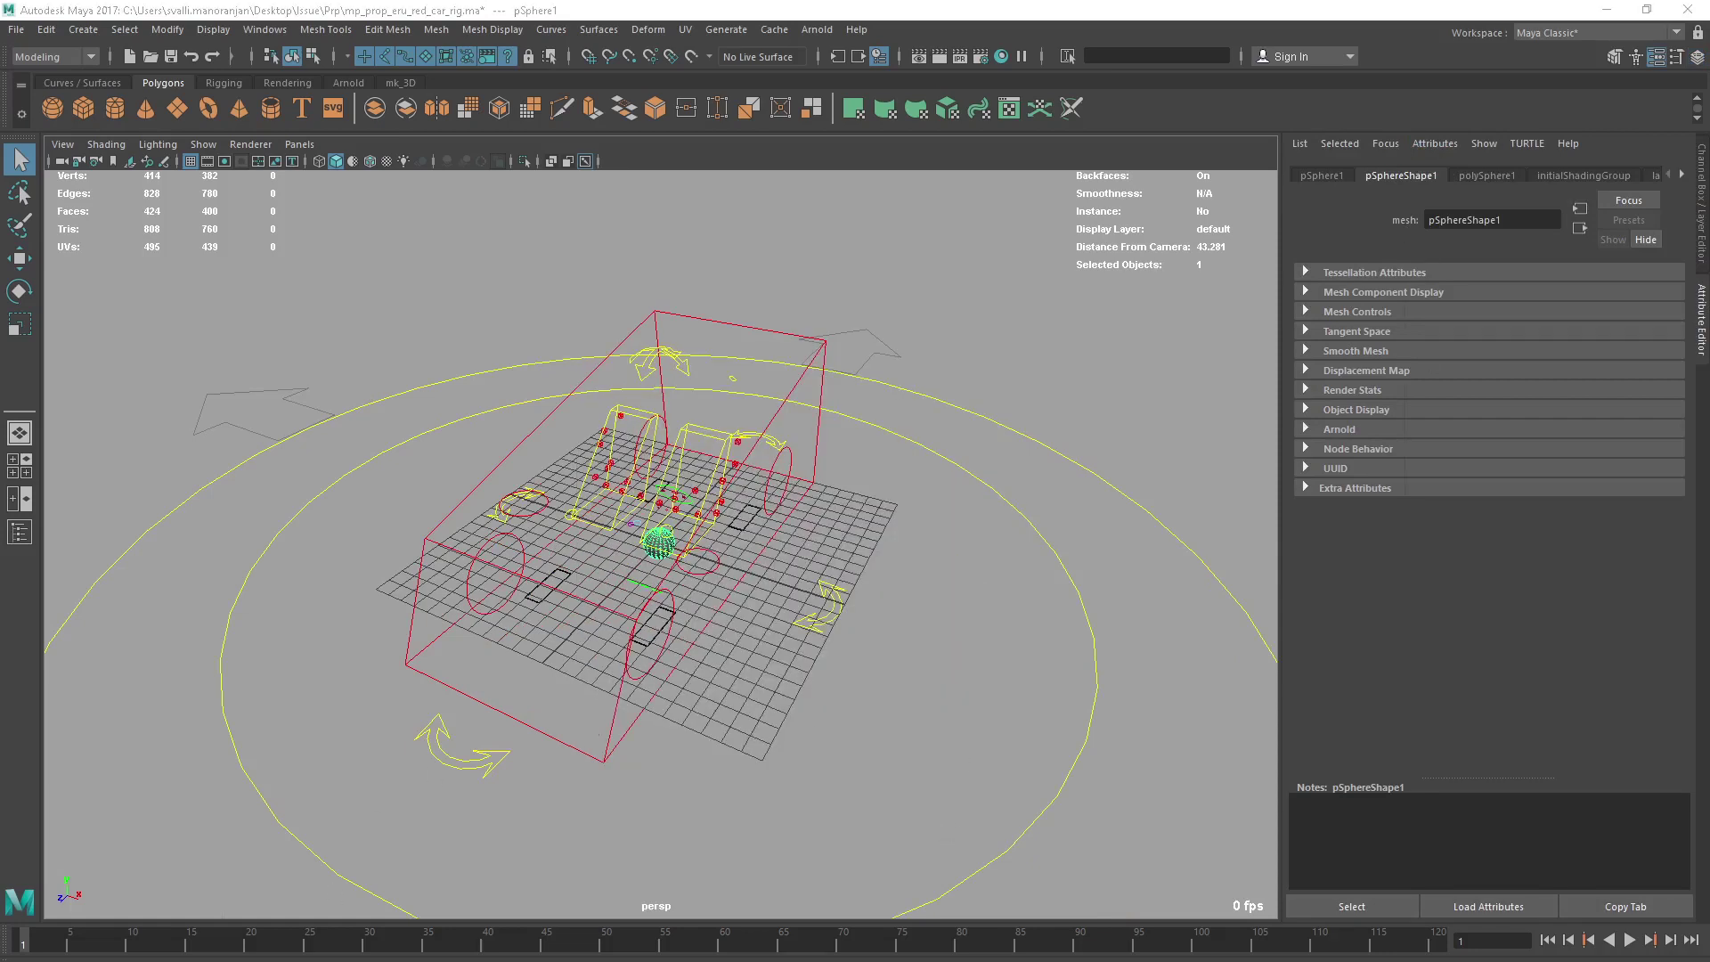
# Step: Compare the #SNAN errors in the Script Editor history with the #INF and #IND tokens in the Notepad list
pyautogui.scroll(5, 459, 359)
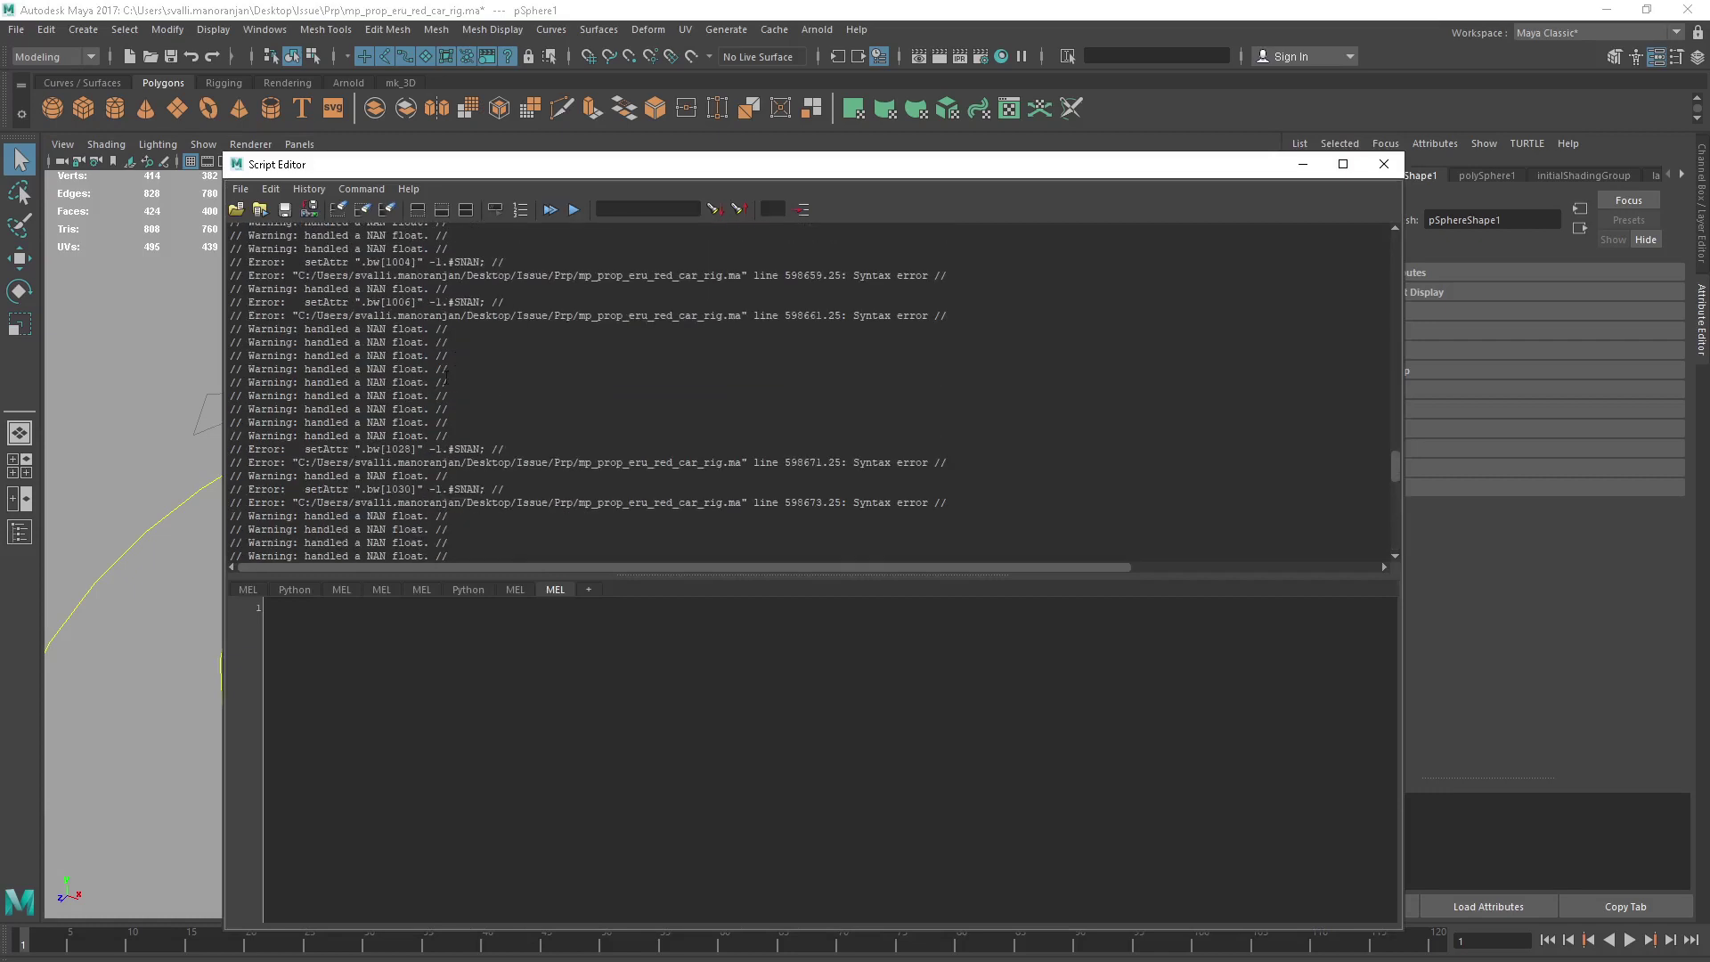
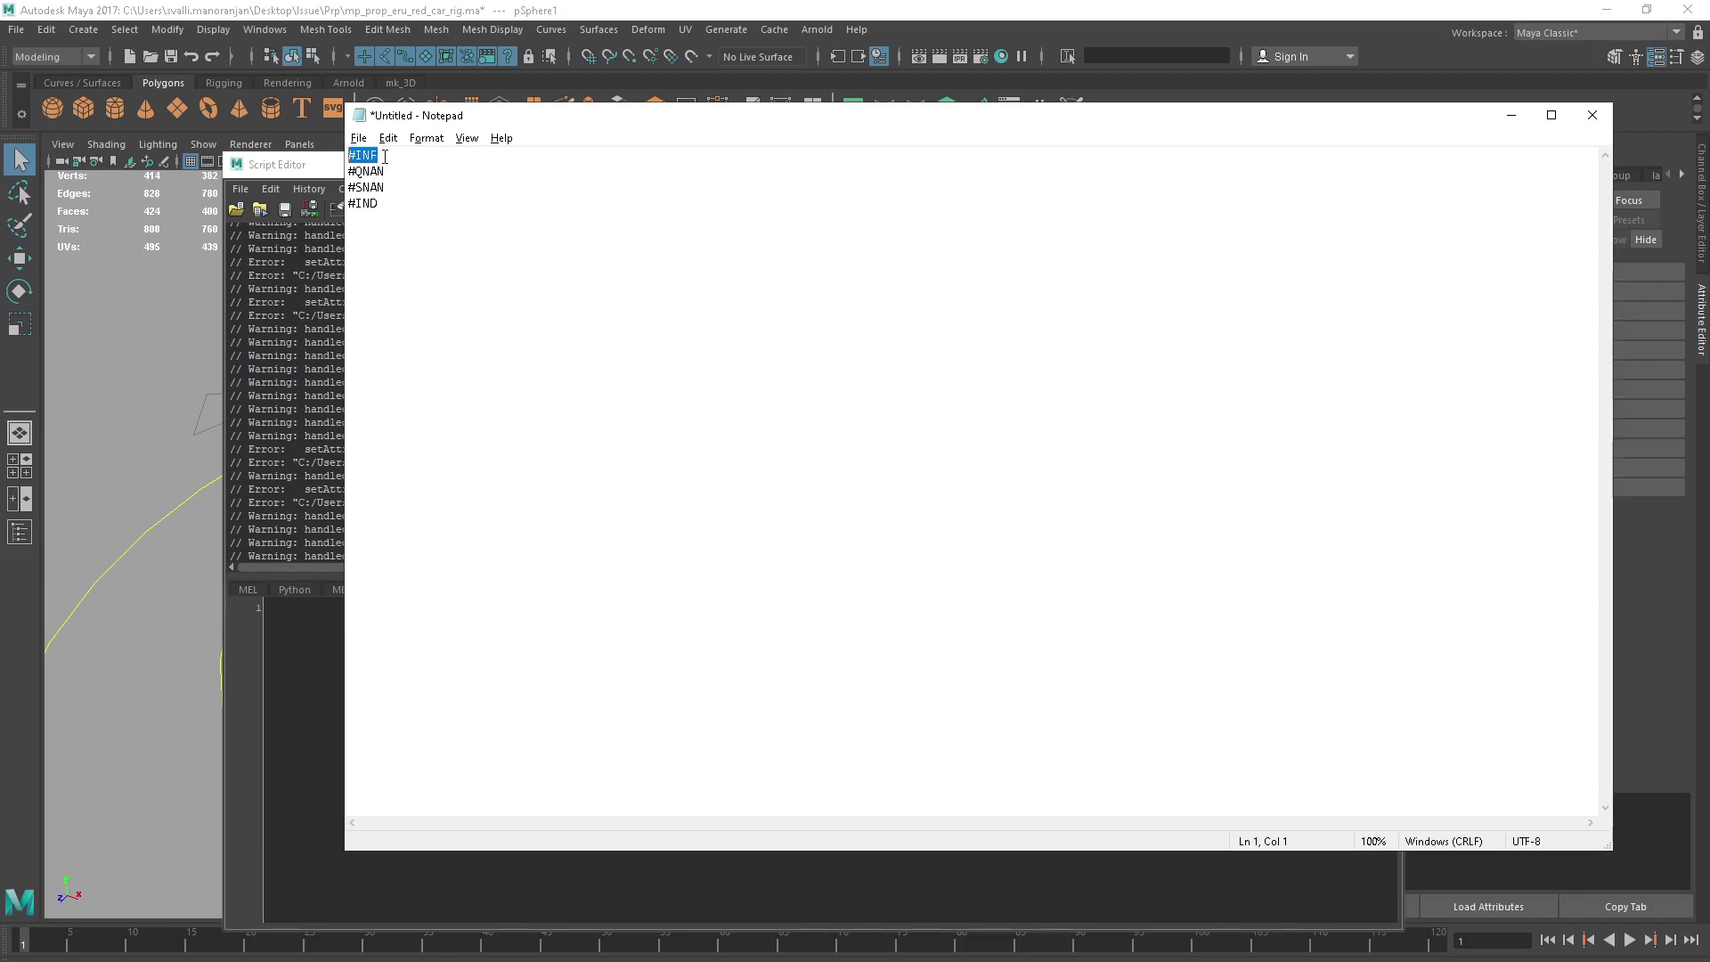
pyautogui.click(1519, 119)
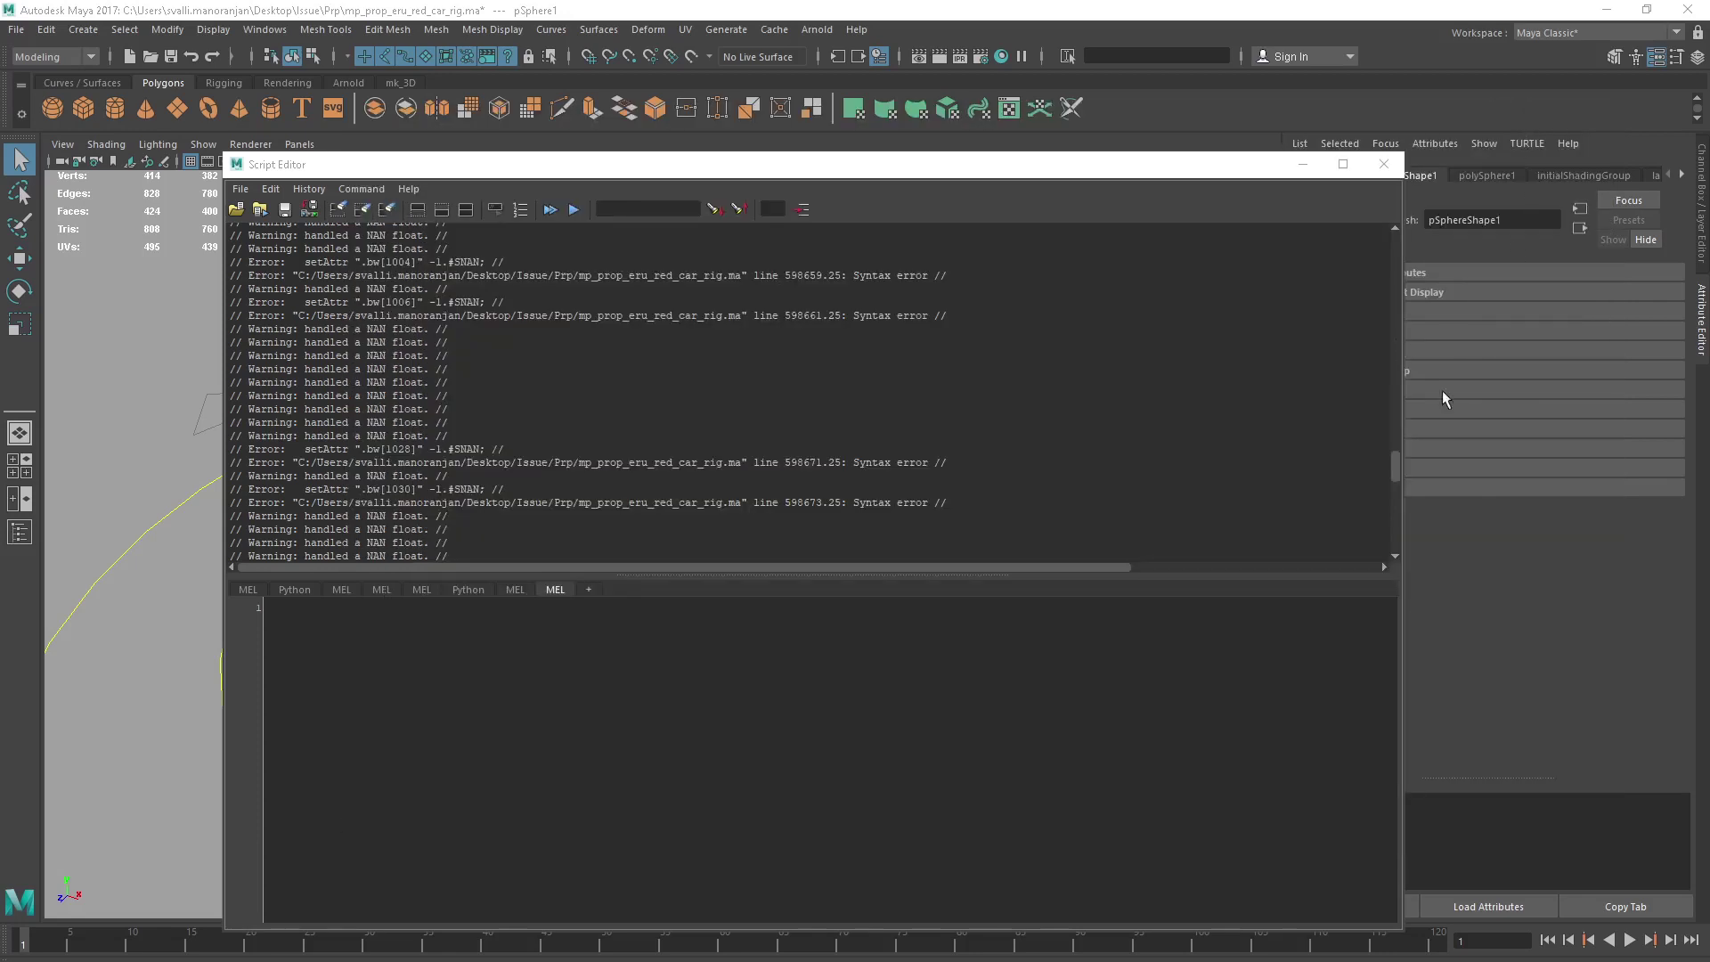
pyautogui.hotkey('alt', 'Tab')
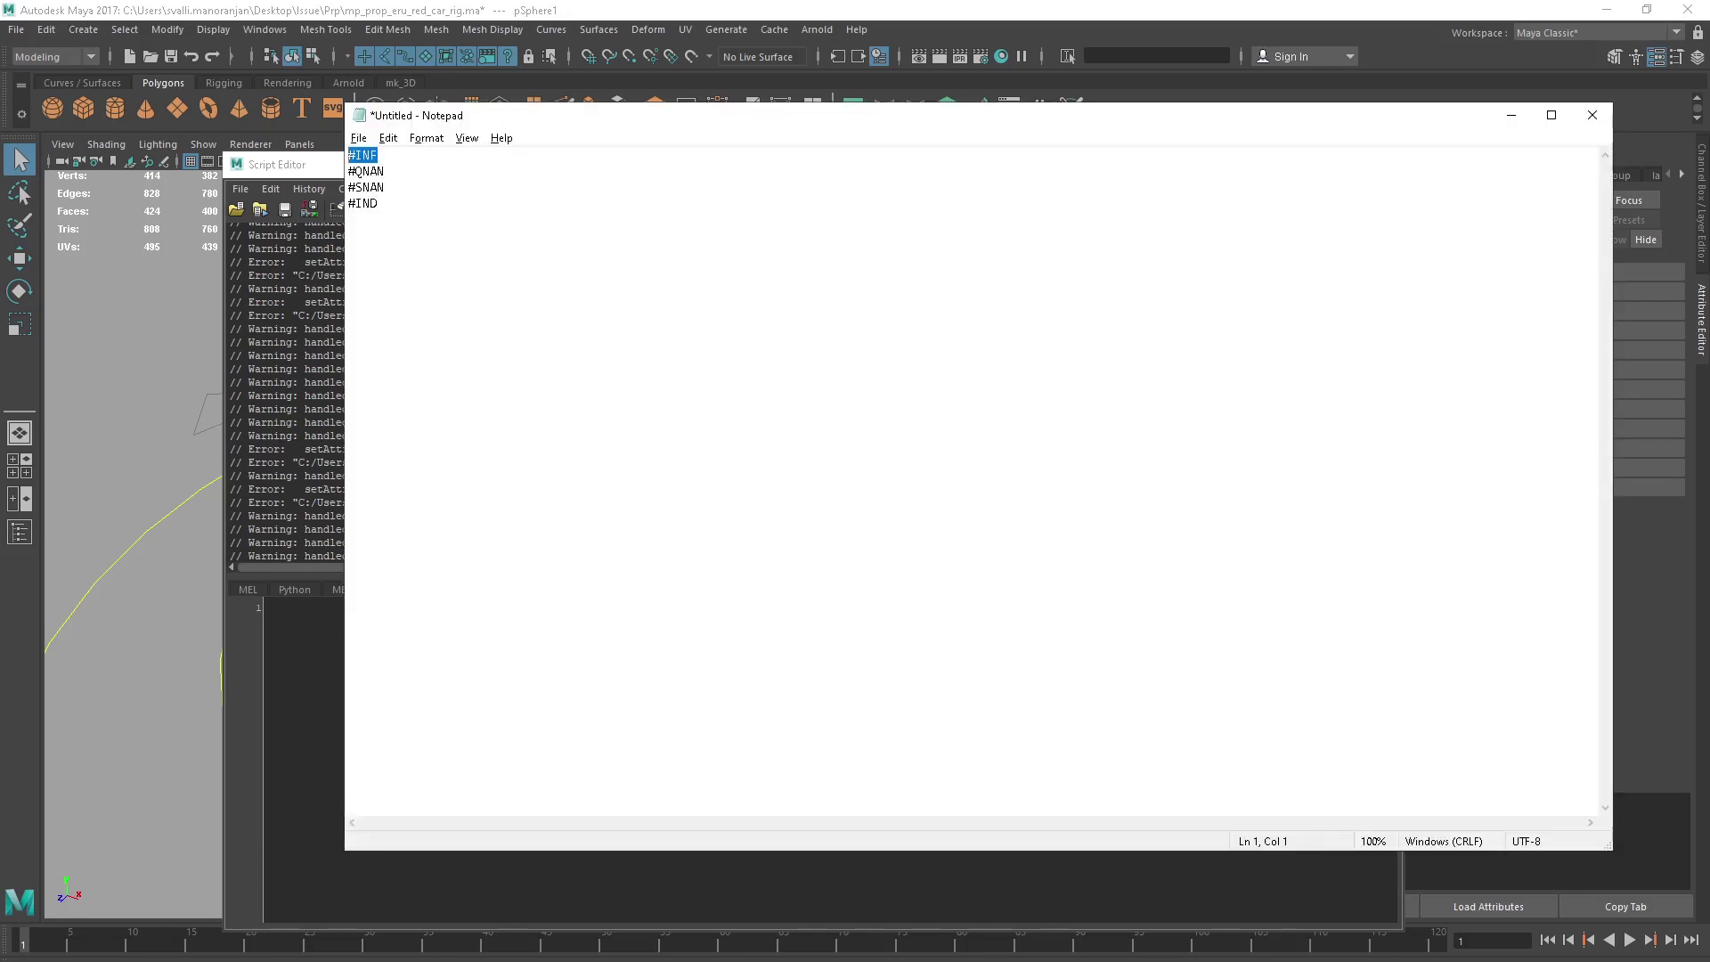
pyautogui.click(389, 205)
pyautogui.hotkey('shift', 'Home')
pyautogui.click(387, 206)
pyautogui.click(1512, 115)
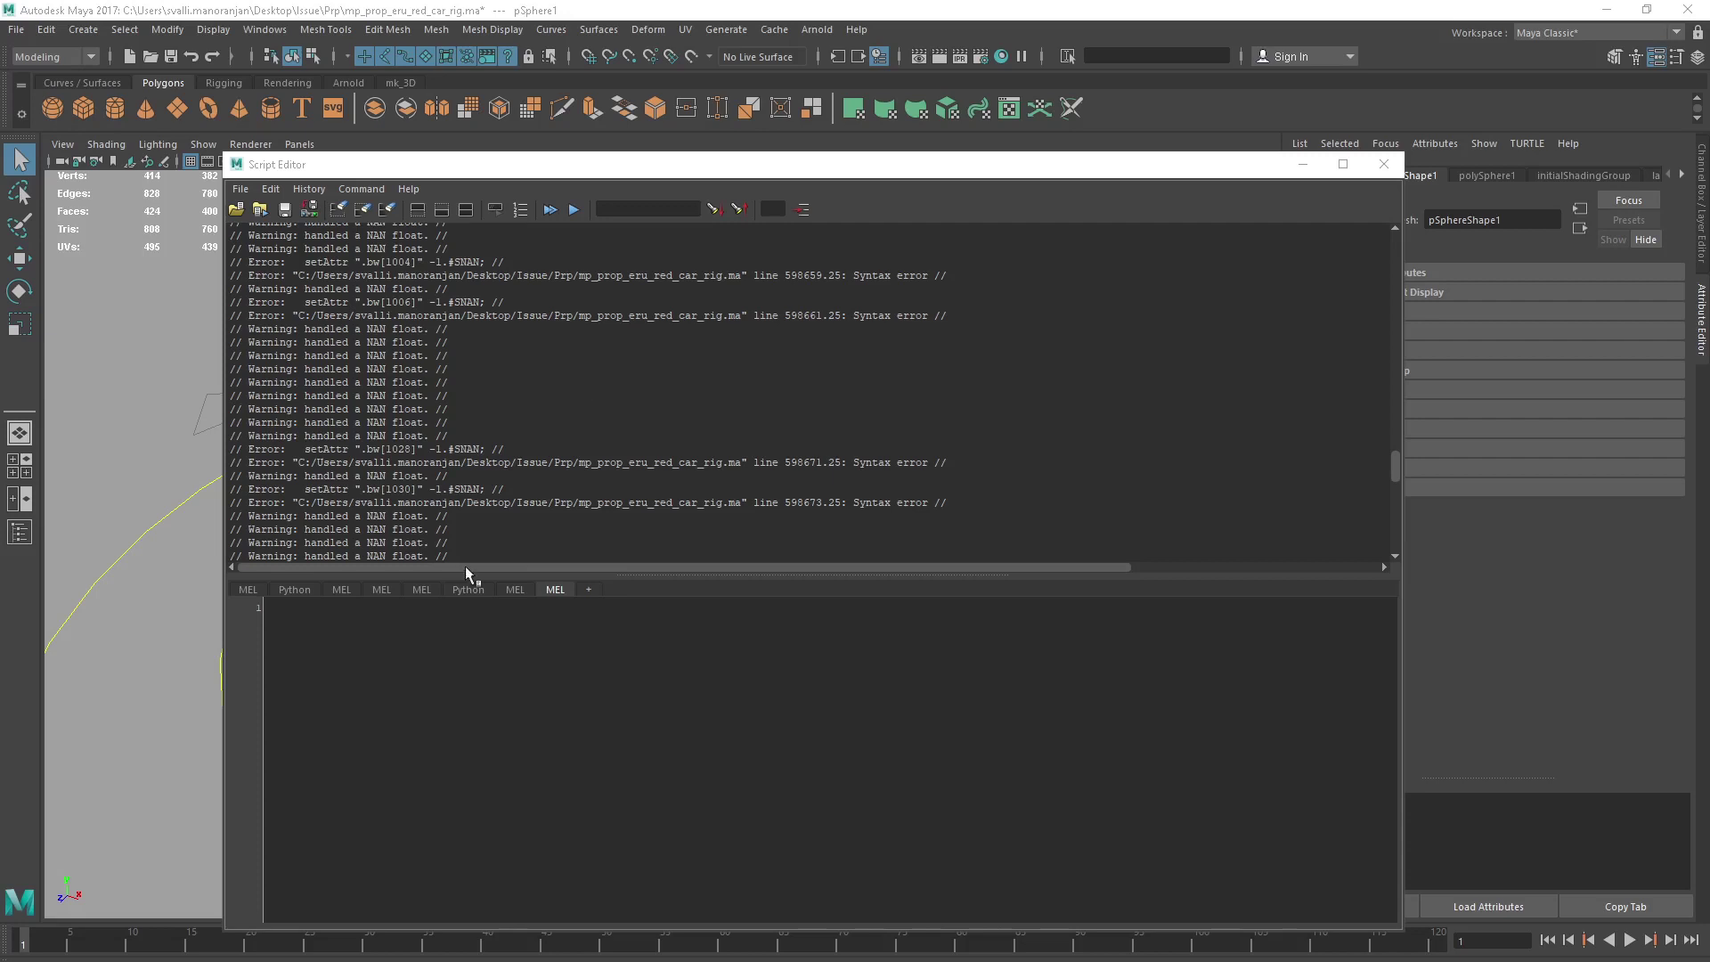
pyautogui.hotkey('alt', 'Tab')
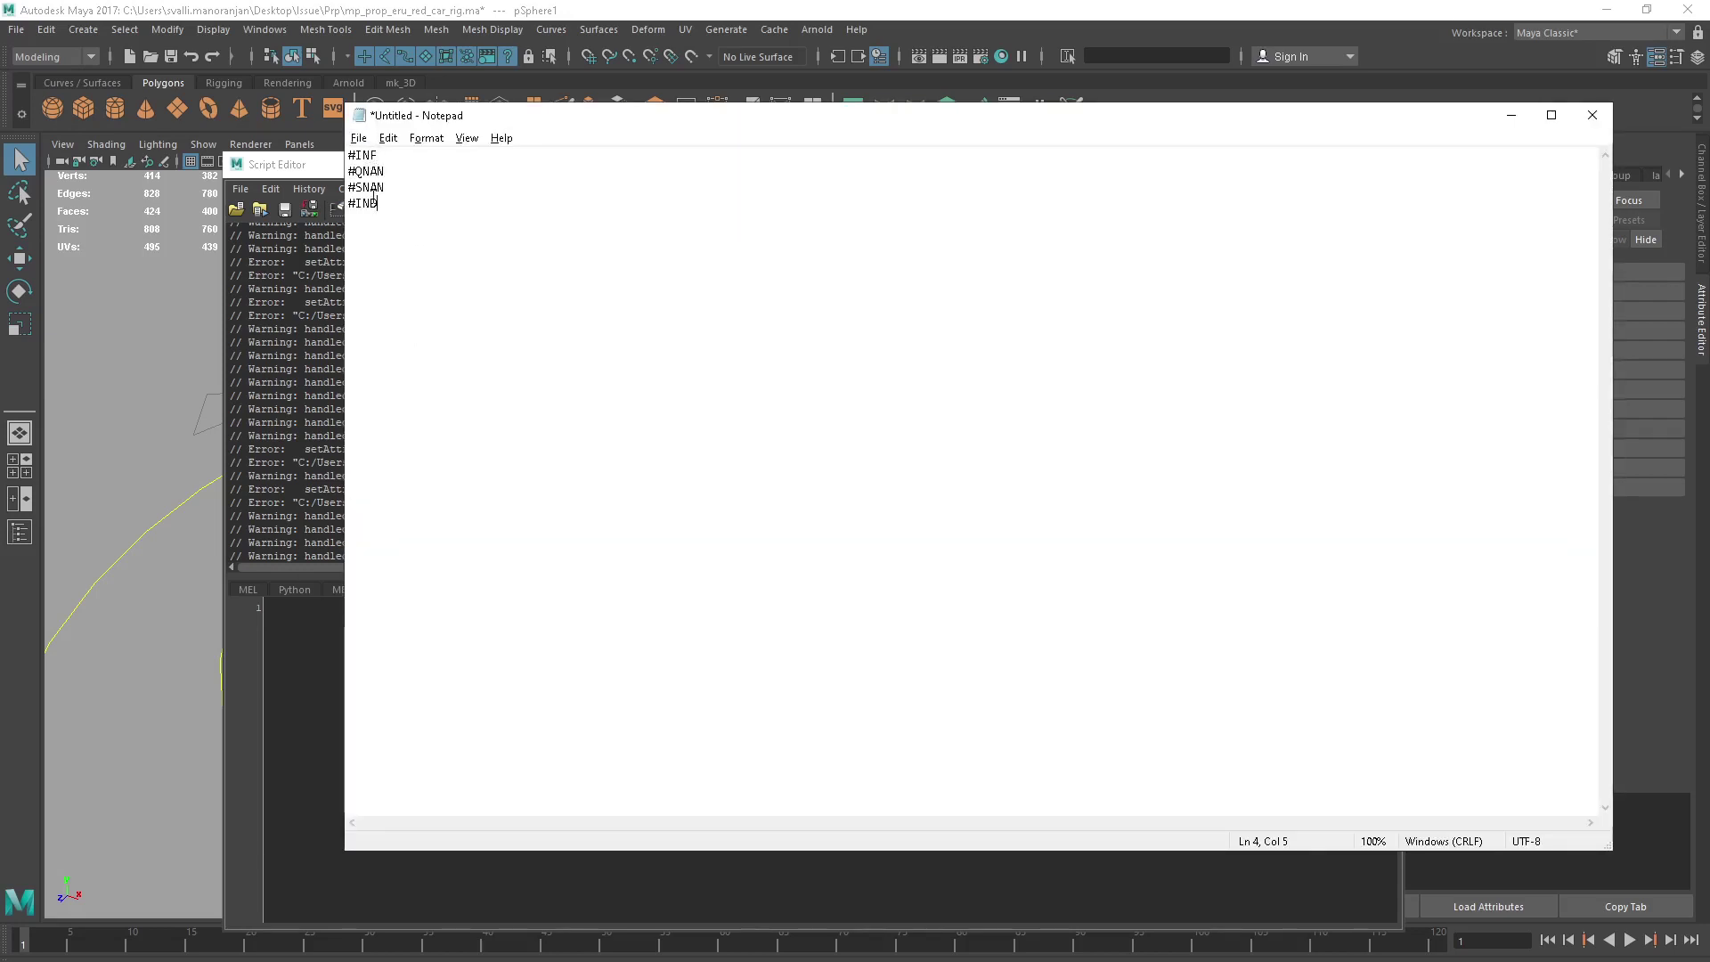
pyautogui.click(1510, 115)
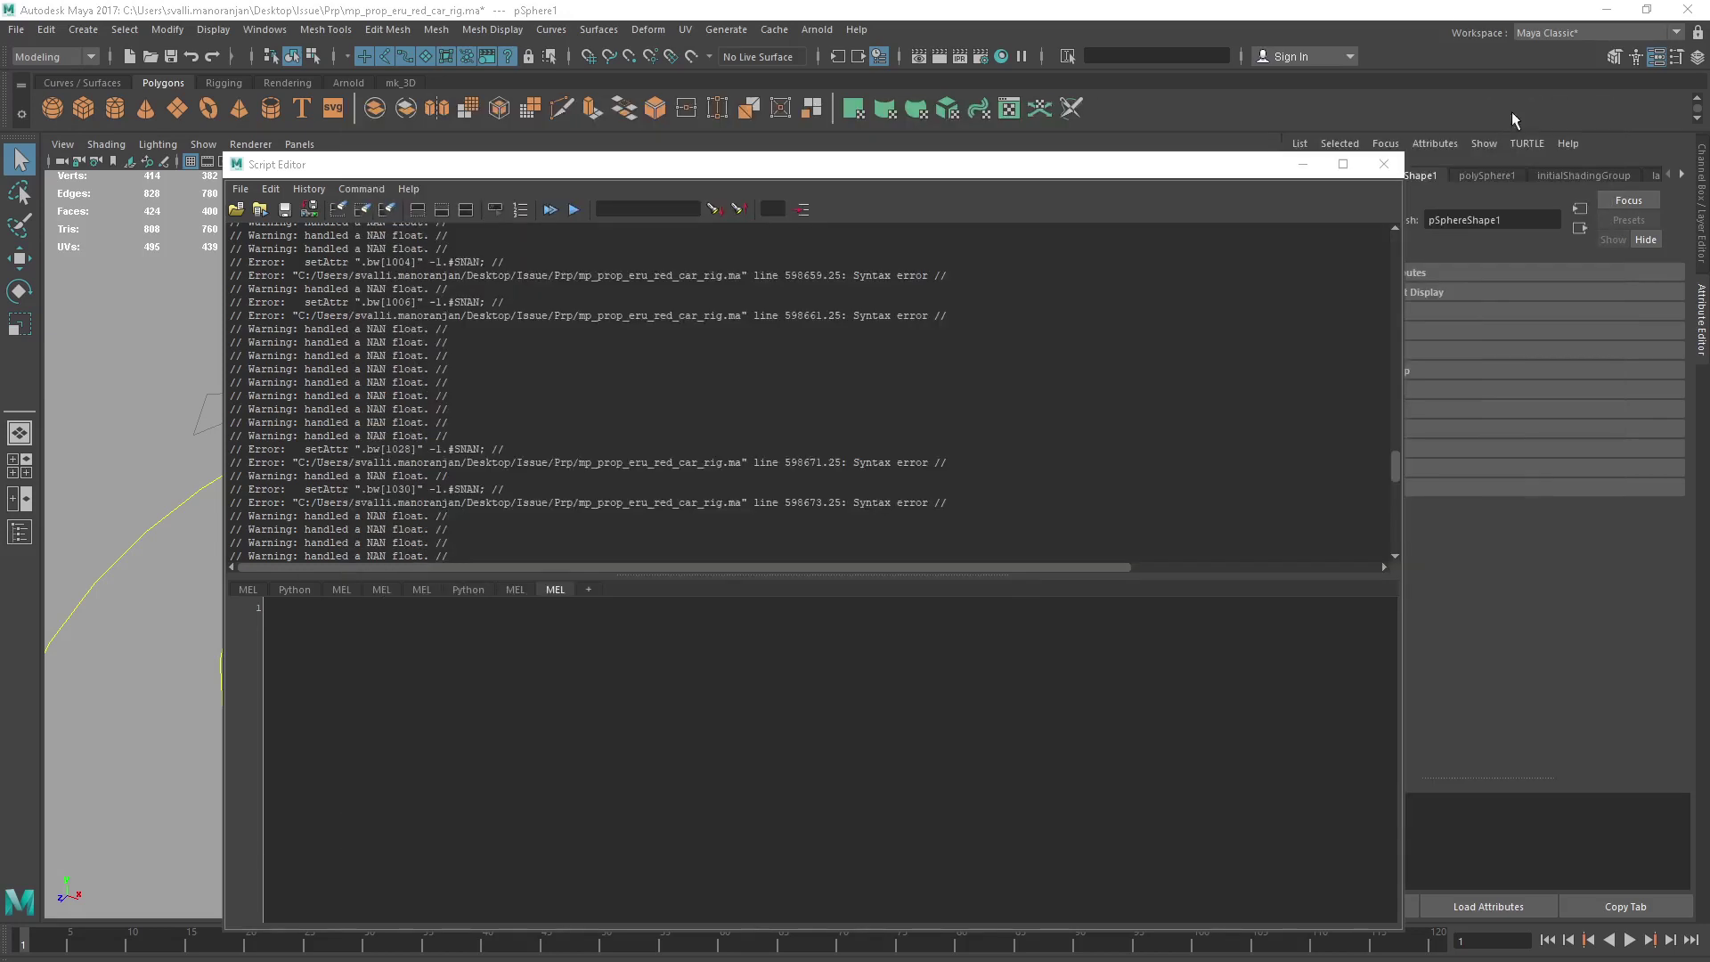
# Step: Minimize the Script Editor and delete the test sphere from the car rig scene
pyautogui.click(1302, 165)
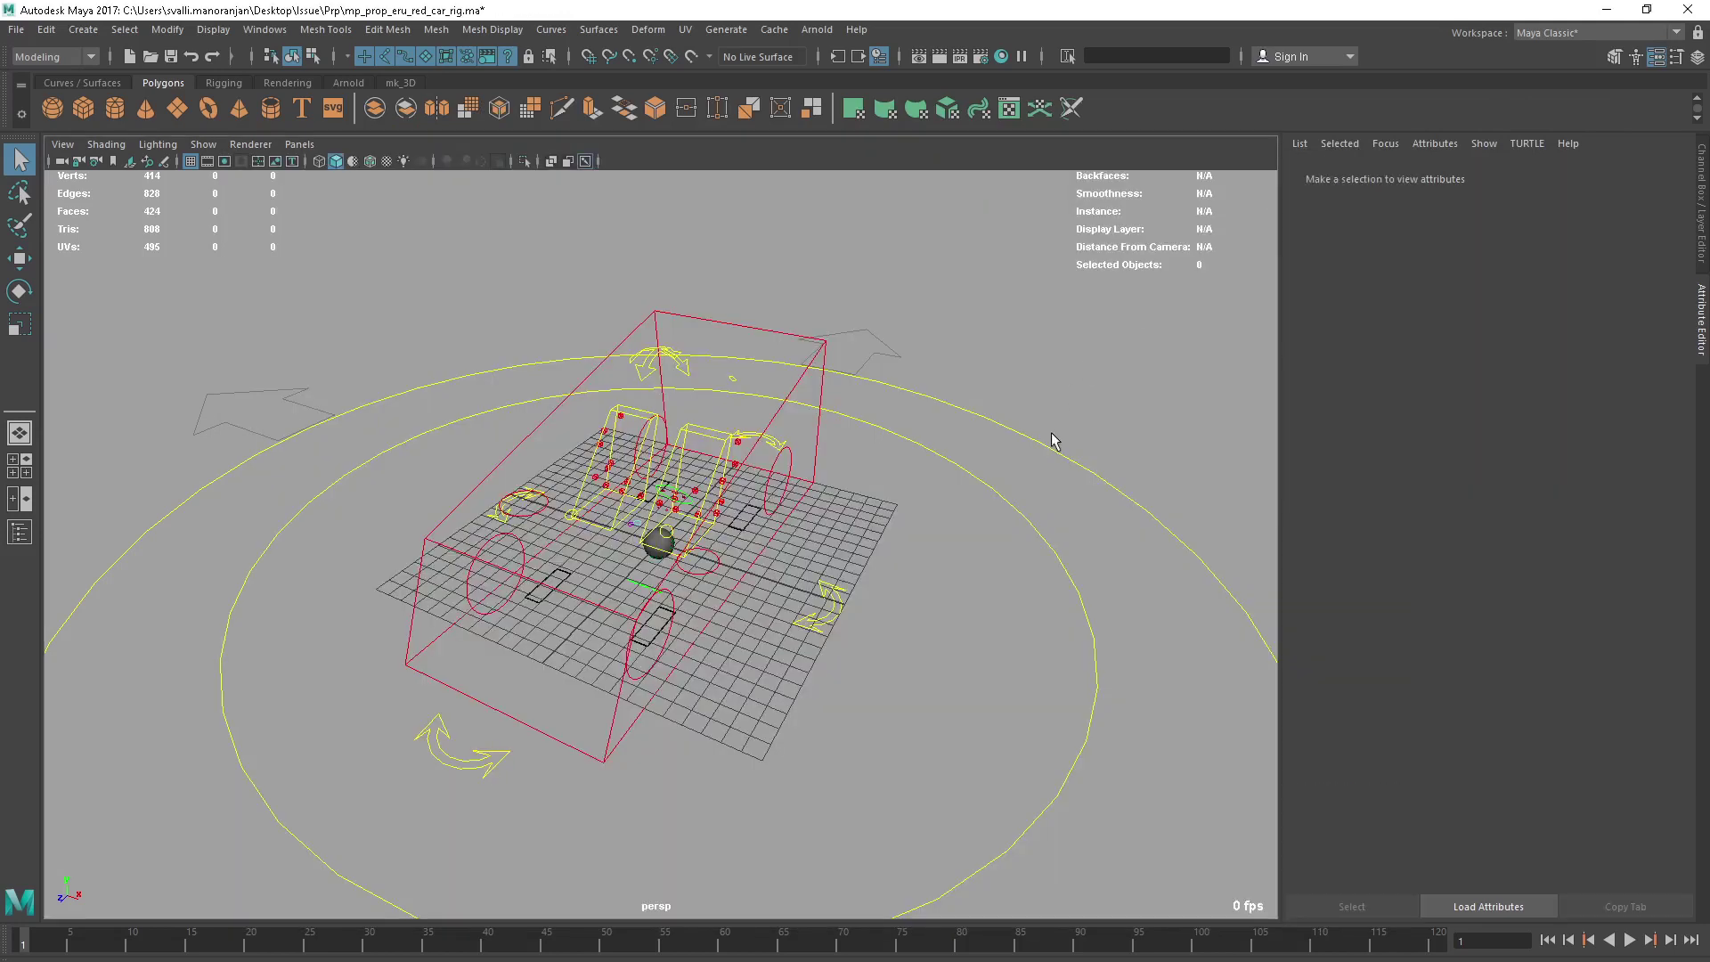
pyautogui.click(661, 545)
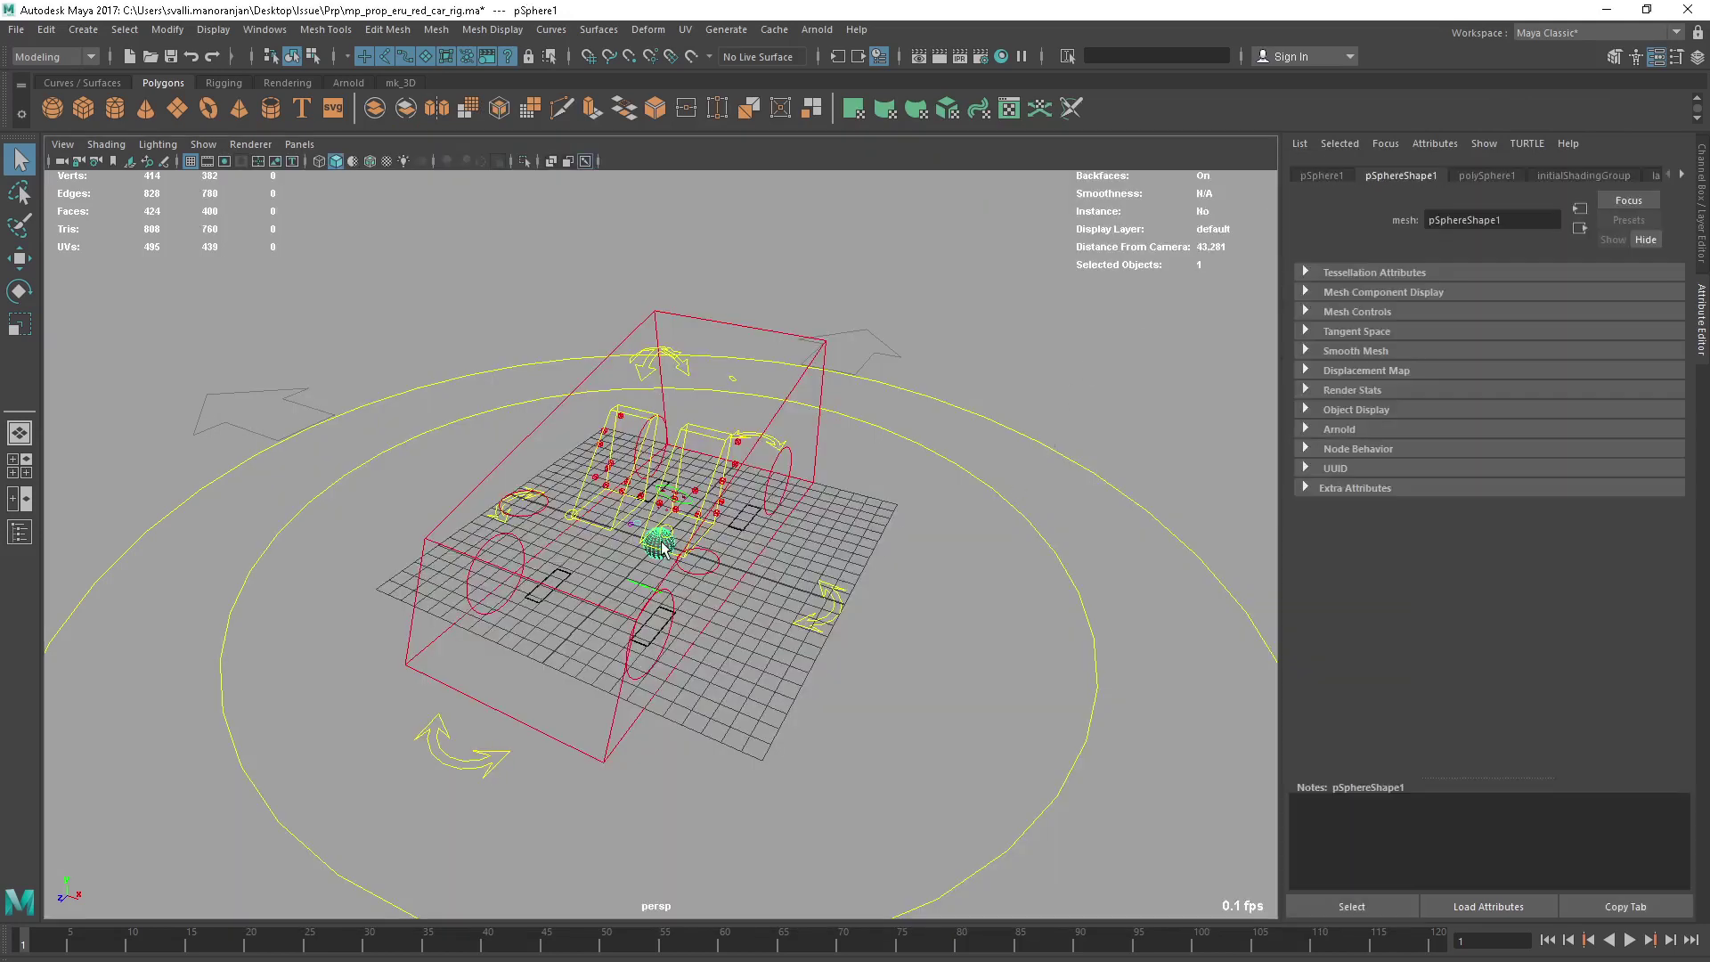
pyautogui.click(346, 844)
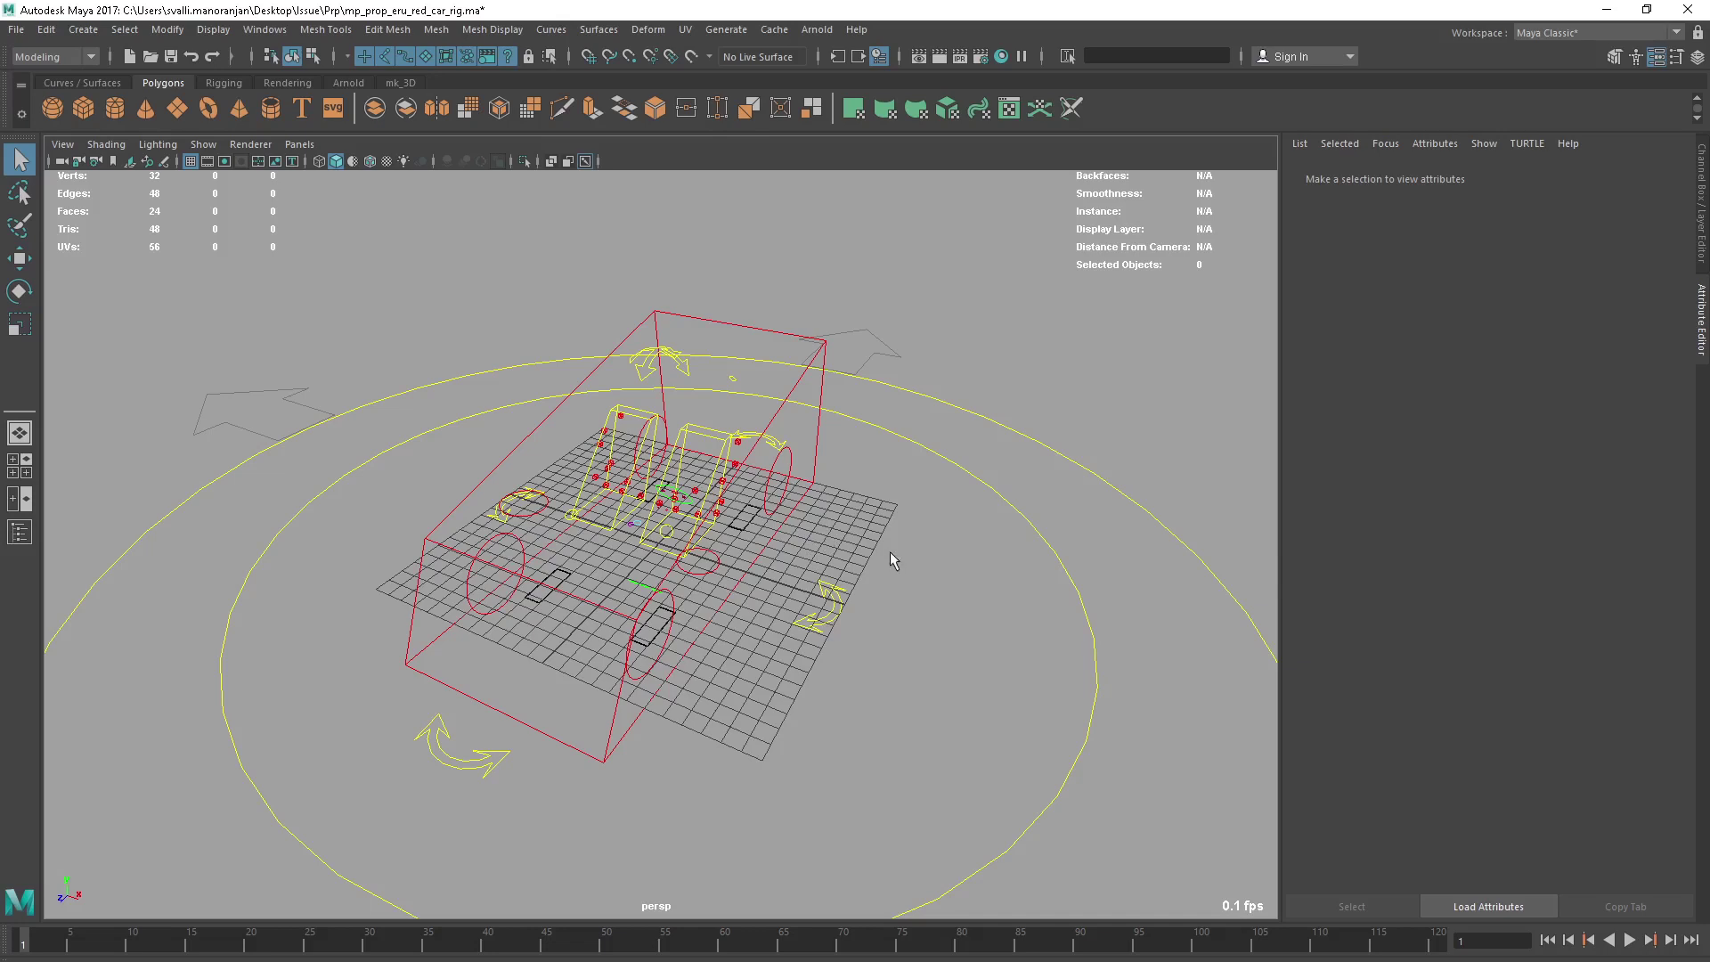
pyautogui.keyDown('alt'); pyautogui.moveTo(939, 577); pyautogui.dragTo(610, 299); pyautogui.keyUp('alt')
pyautogui.keyDown('alt'); pyautogui.moveTo(828, 679); pyautogui.dragTo(827, 642); pyautogui.keyUp('alt')
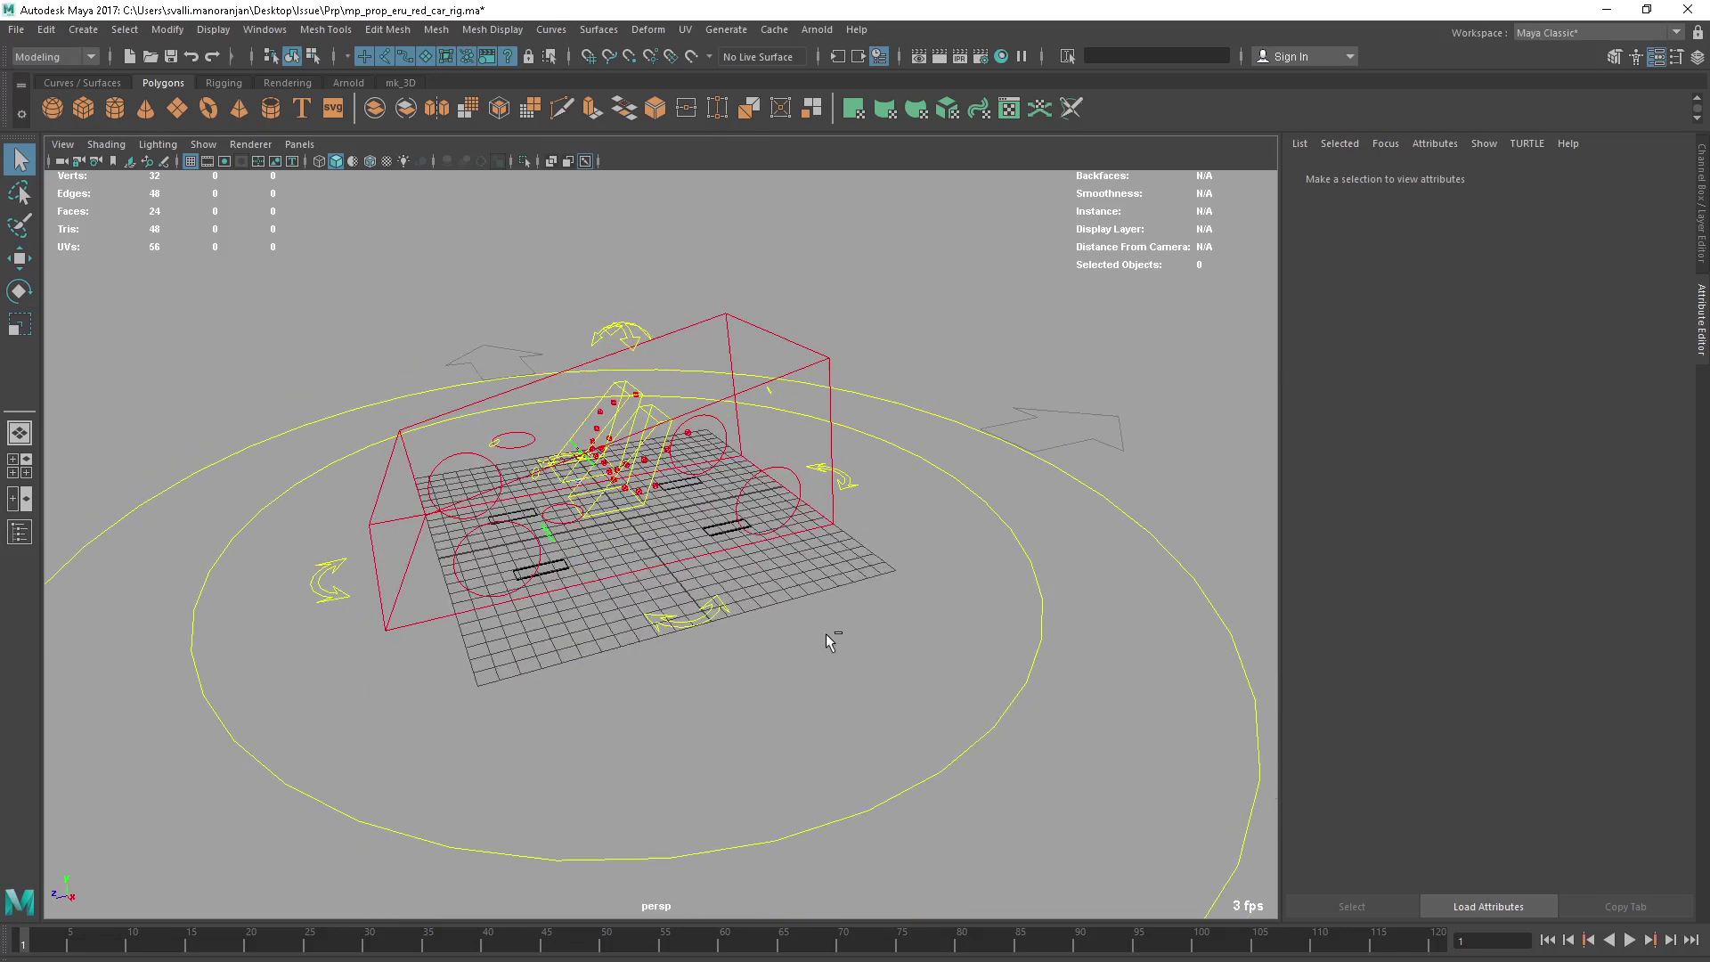
pyautogui.keyDown('alt'); pyautogui.moveTo(882, 672); pyautogui.dragTo(920, 653); pyautogui.keyUp('alt')
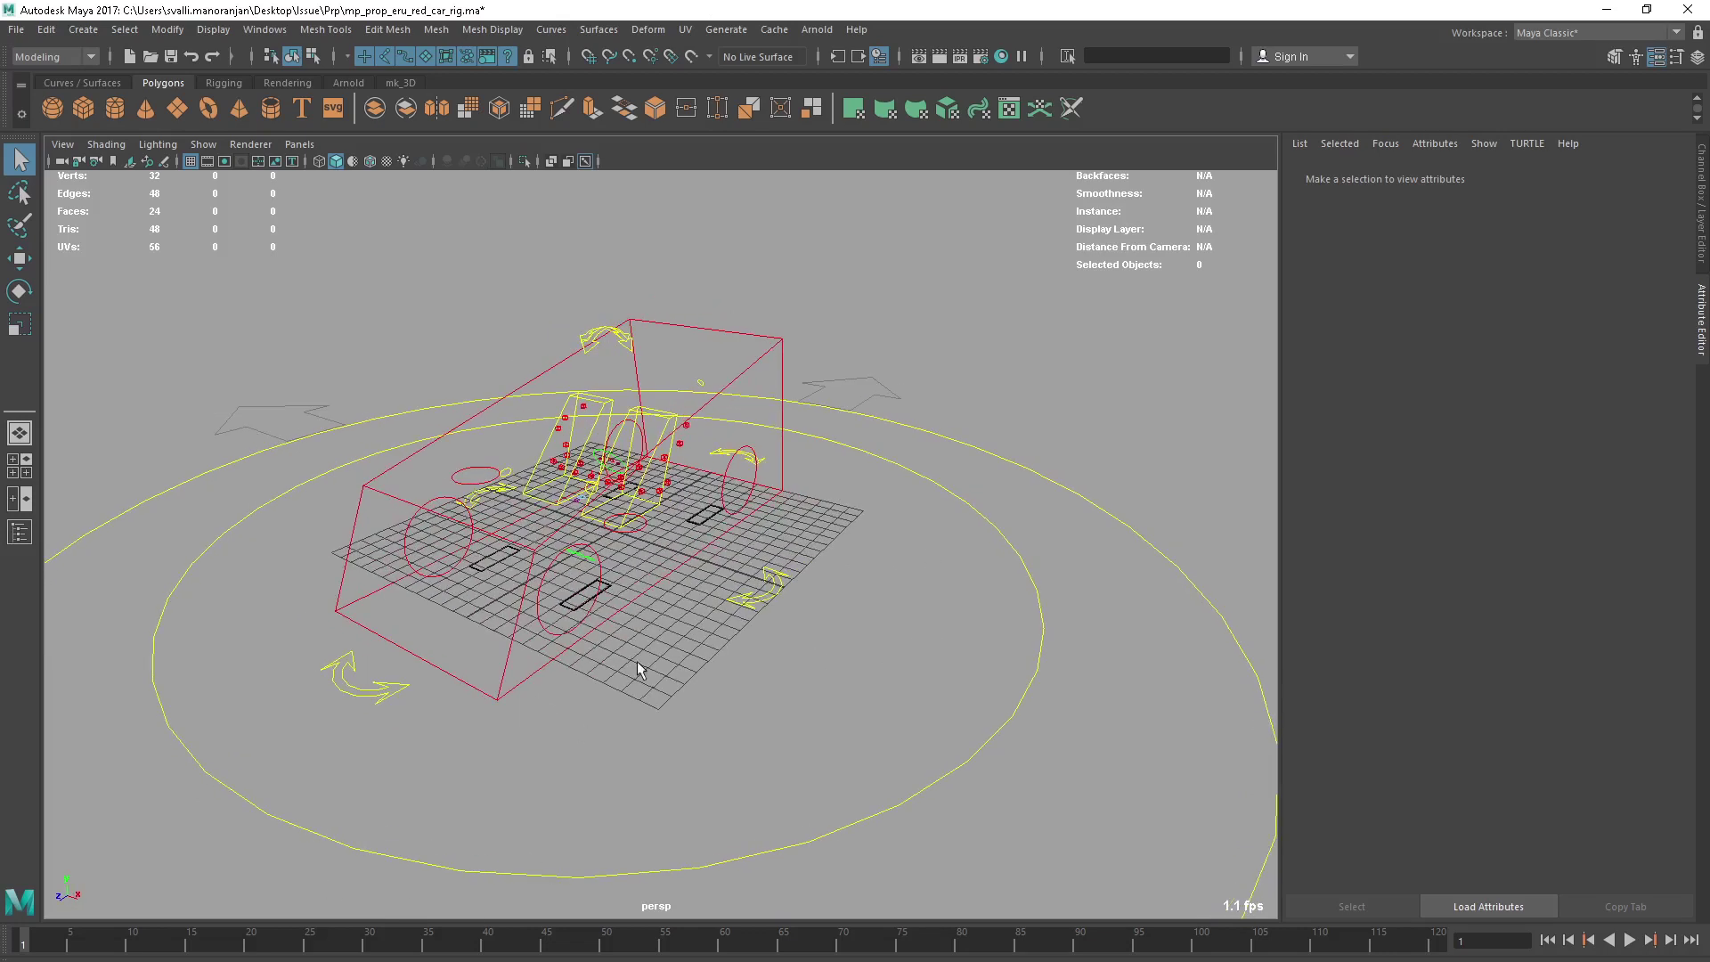
# Step: Start a new scene without saving the rig, and open mp_prop_eru_red_car_rig.ma from the Prp folder in Notepad++
pyautogui.hotkey('ctrl', 'n')
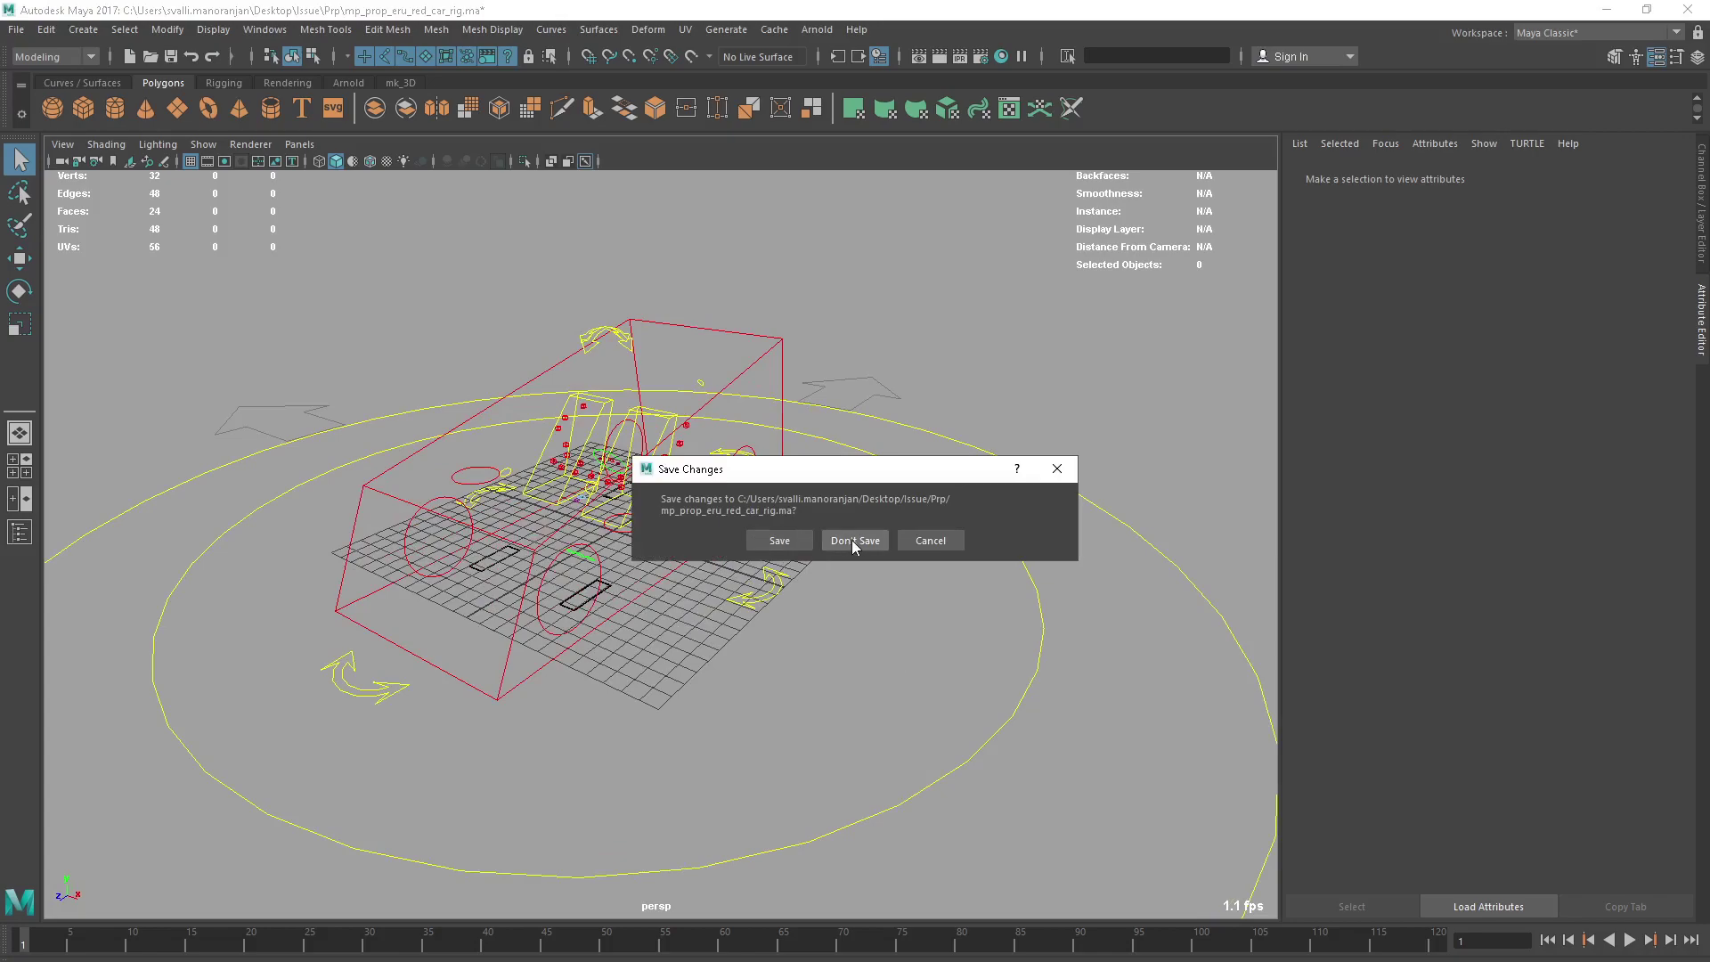
pyautogui.click(853, 539)
pyautogui.press('super+d')
pyautogui.hotkey('alt', 'Tab')
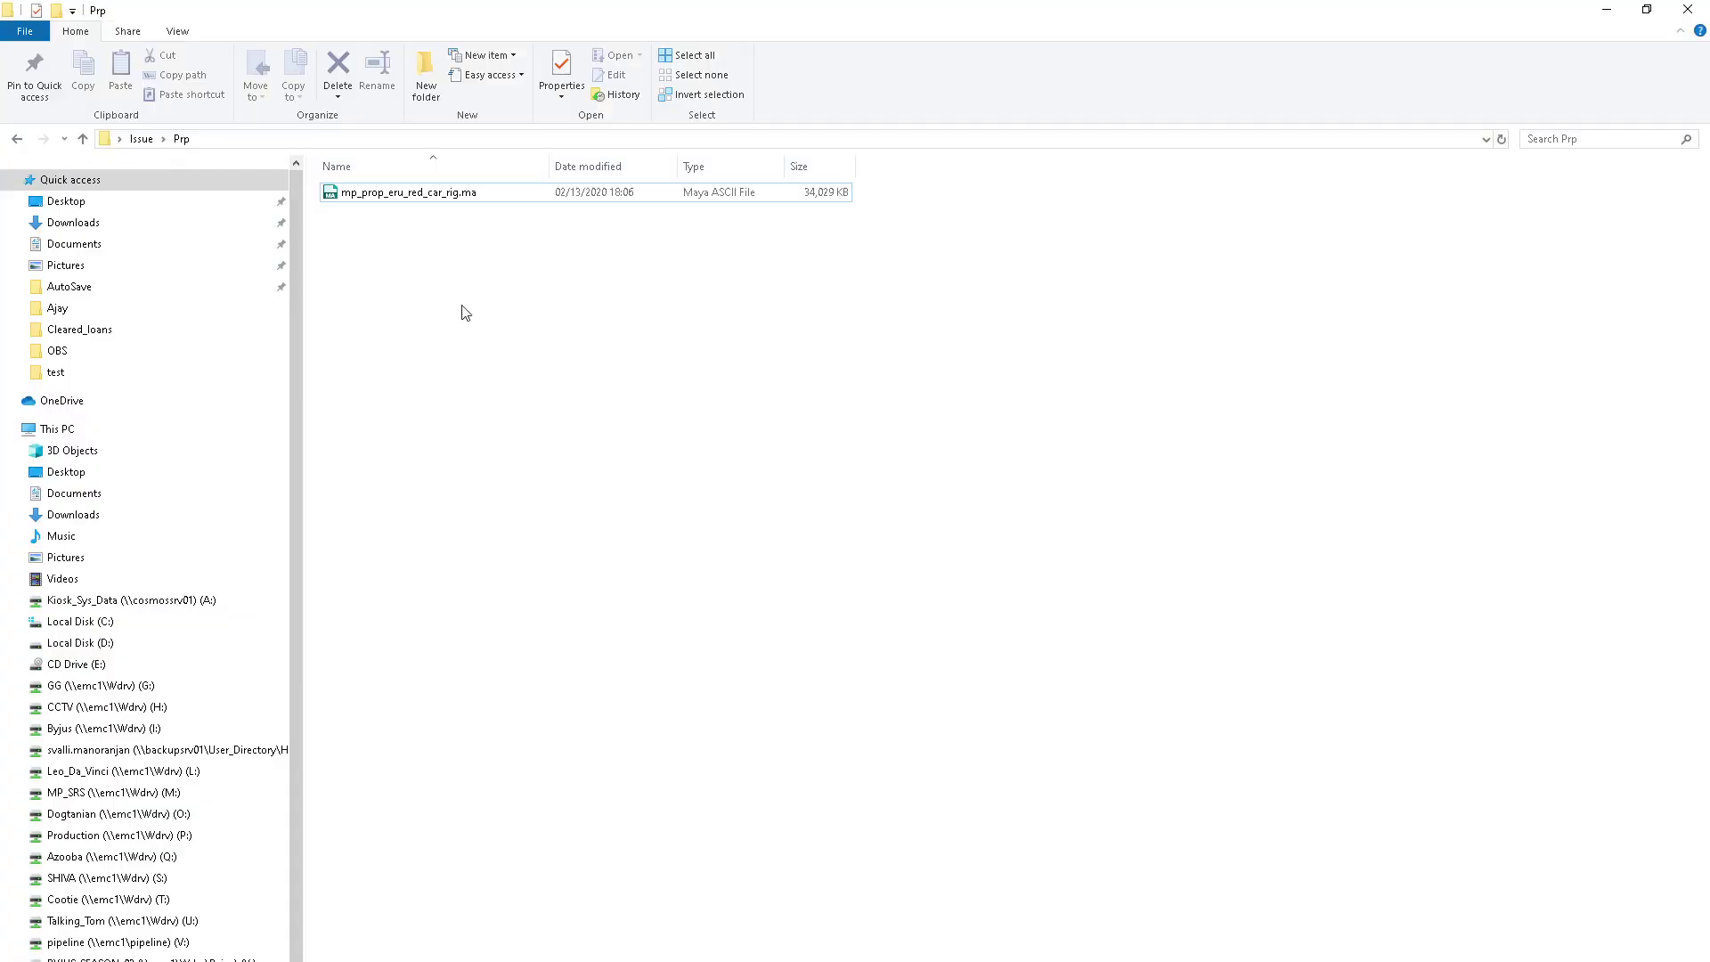
pyautogui.rightClick(443, 196)
pyautogui.click(477, 261)
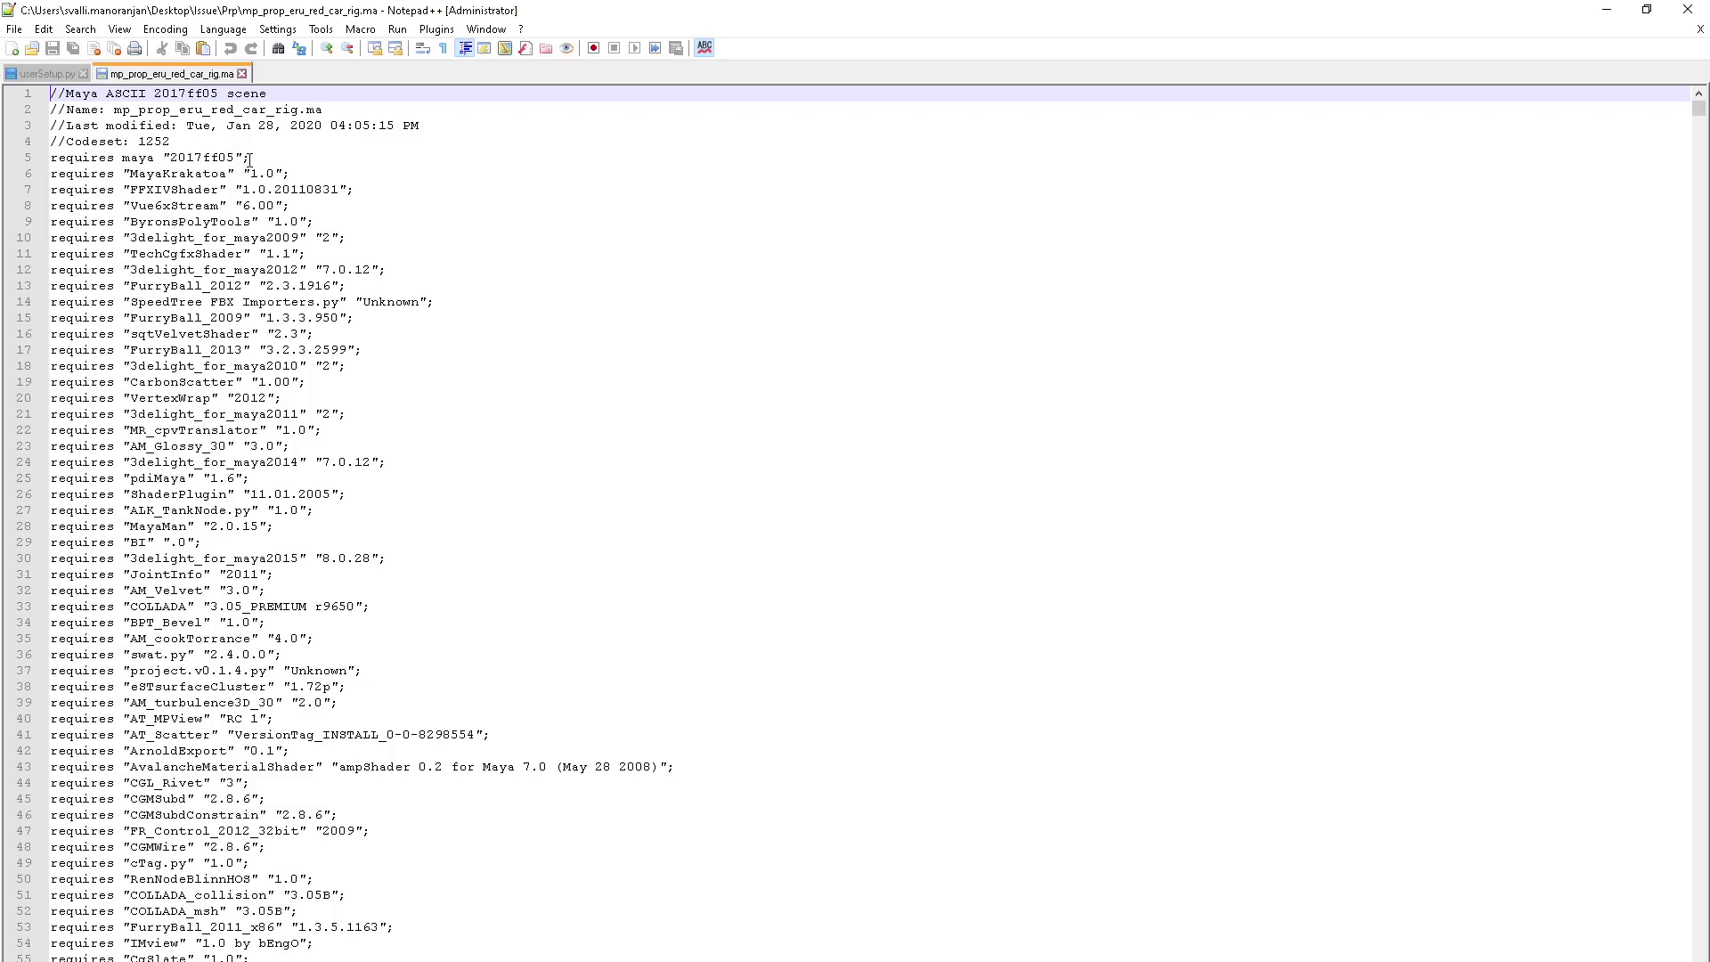
# Step: Examine the requires statements at the start of the file, highlighting the mtoa and stereoCamera entries
pyautogui.scroll(-3, 319, 280)
pyautogui.scroll(2, 314, 267)
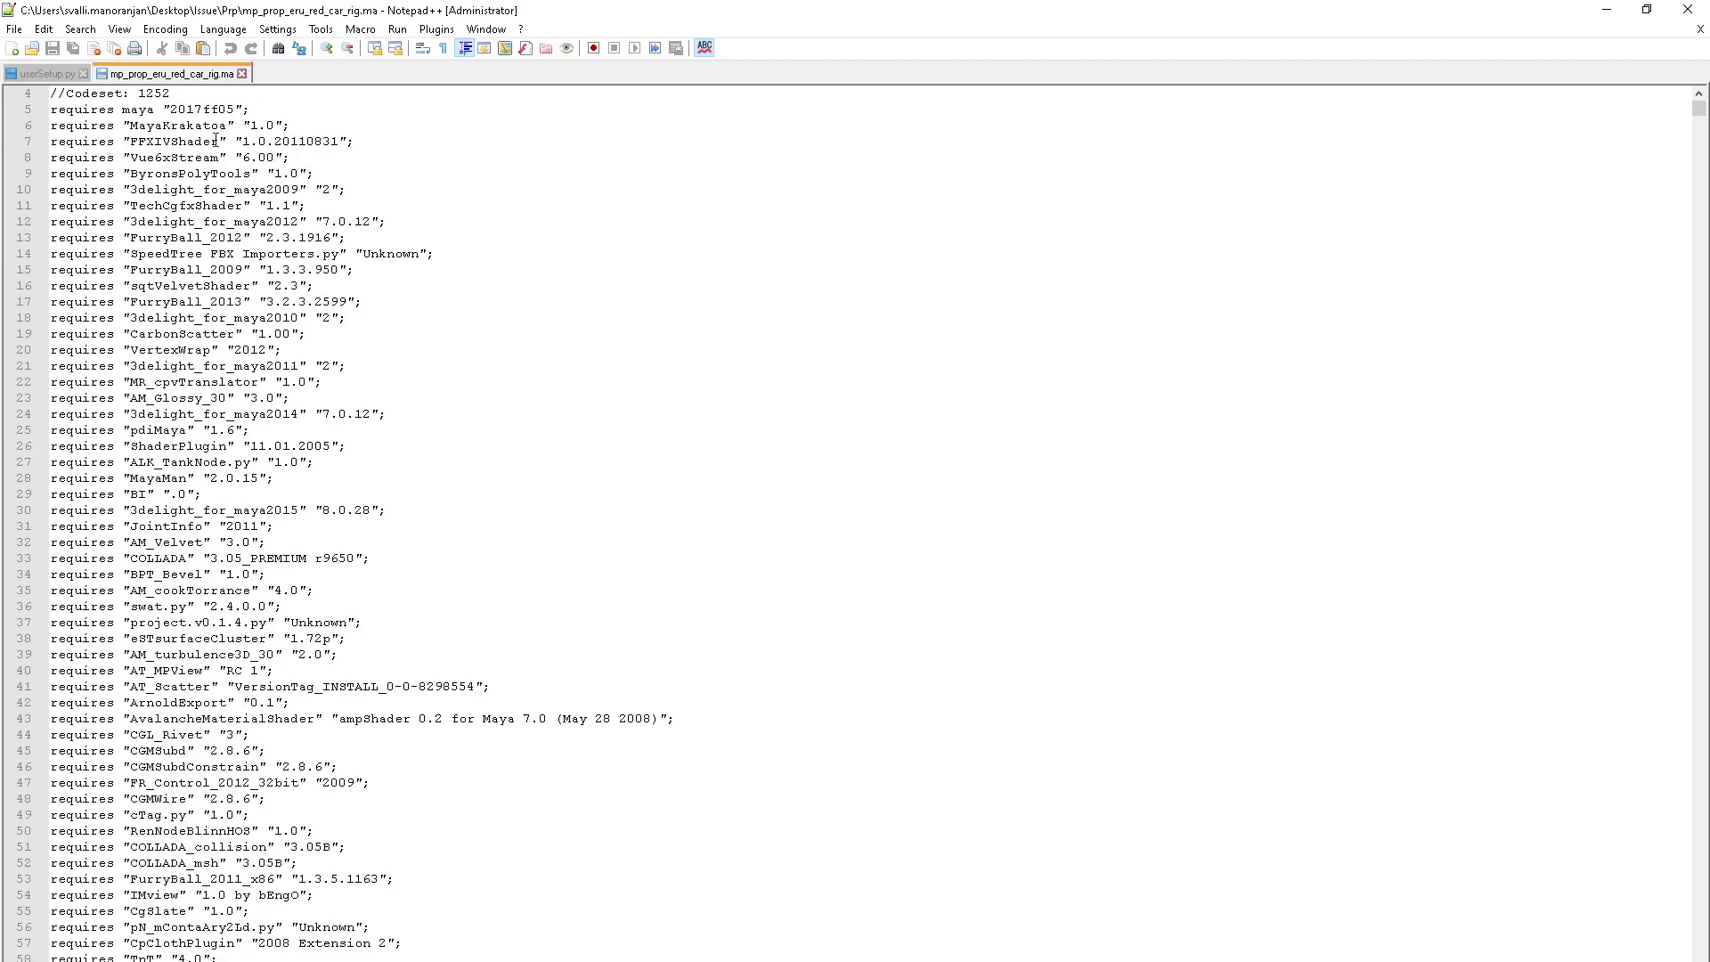
pyautogui.scroll(-20, 247, 439)
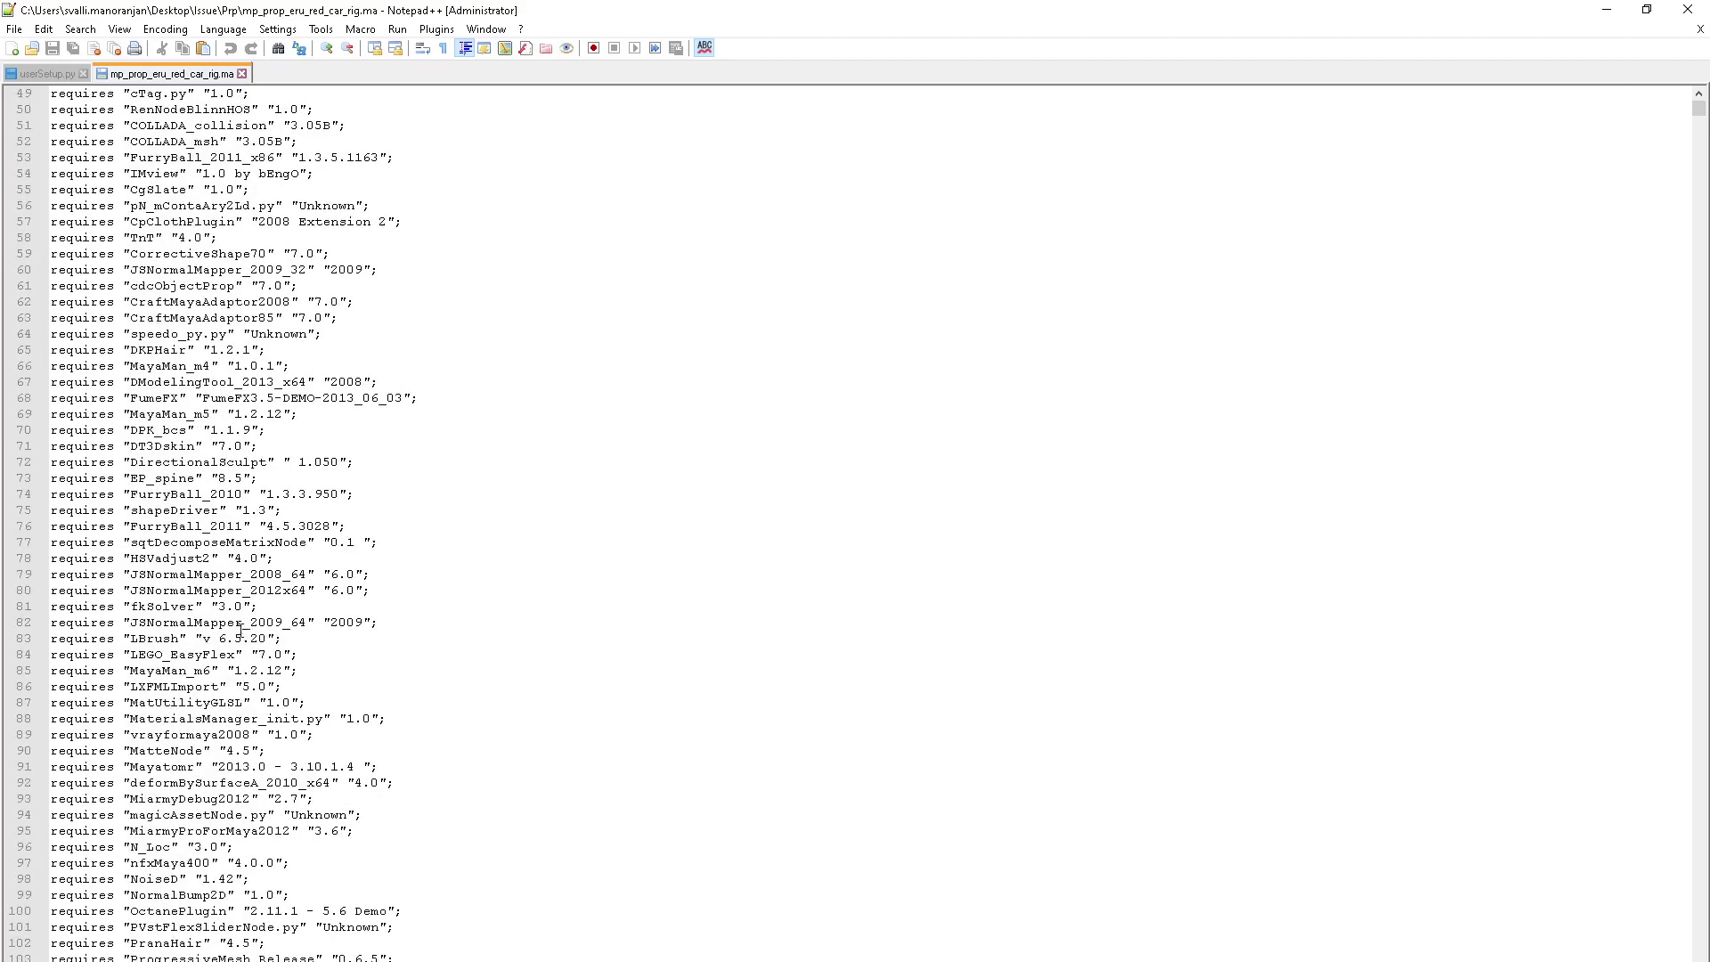
pyautogui.scroll(-4, 234, 566)
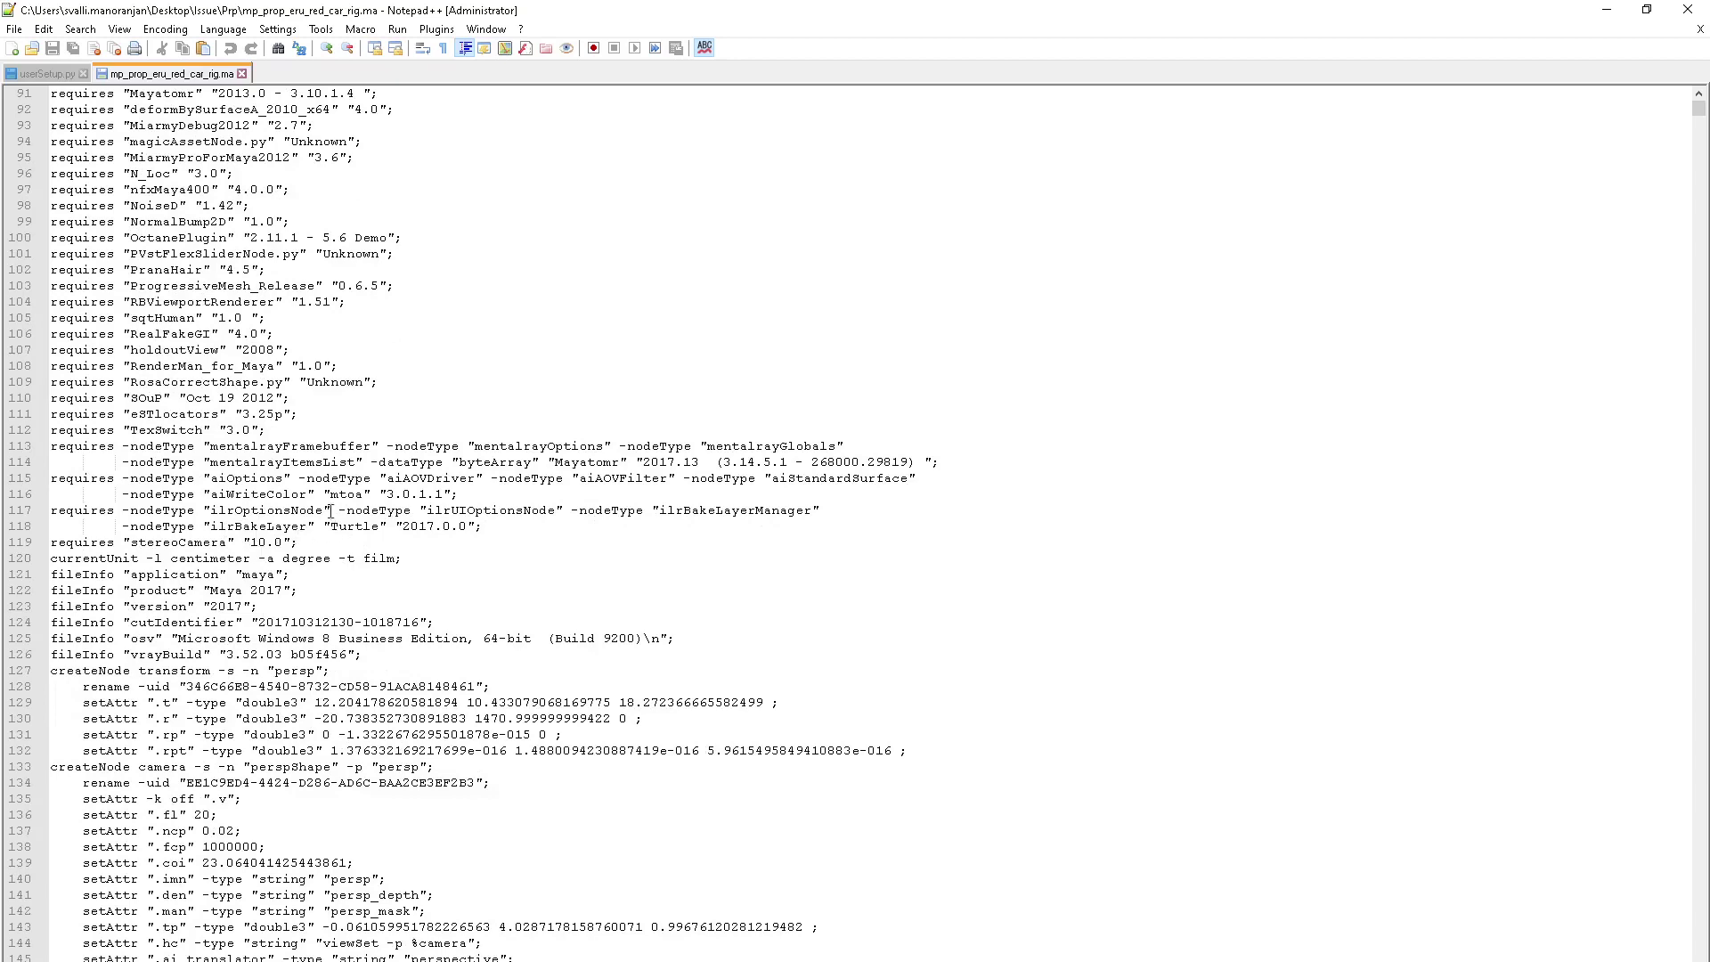
pyautogui.moveTo(467, 496); pyautogui.dragTo(53, 478)
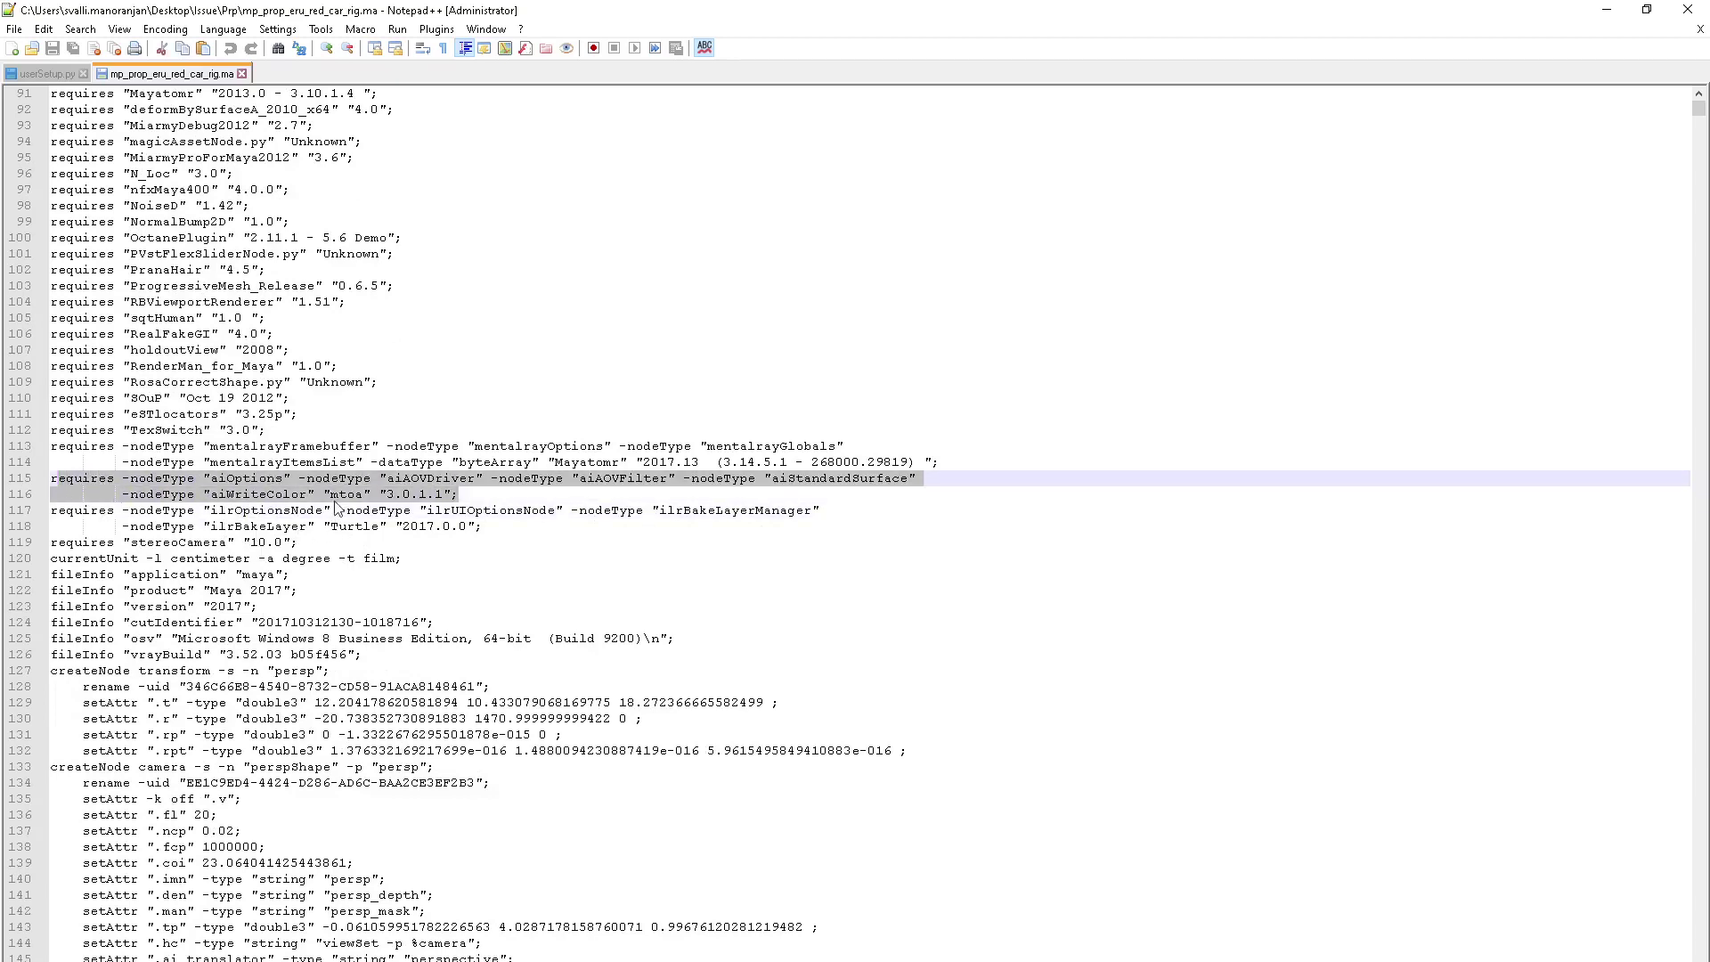
pyautogui.click(297, 544)
pyautogui.moveTo(297, 543); pyautogui.dragTo(40, 546)
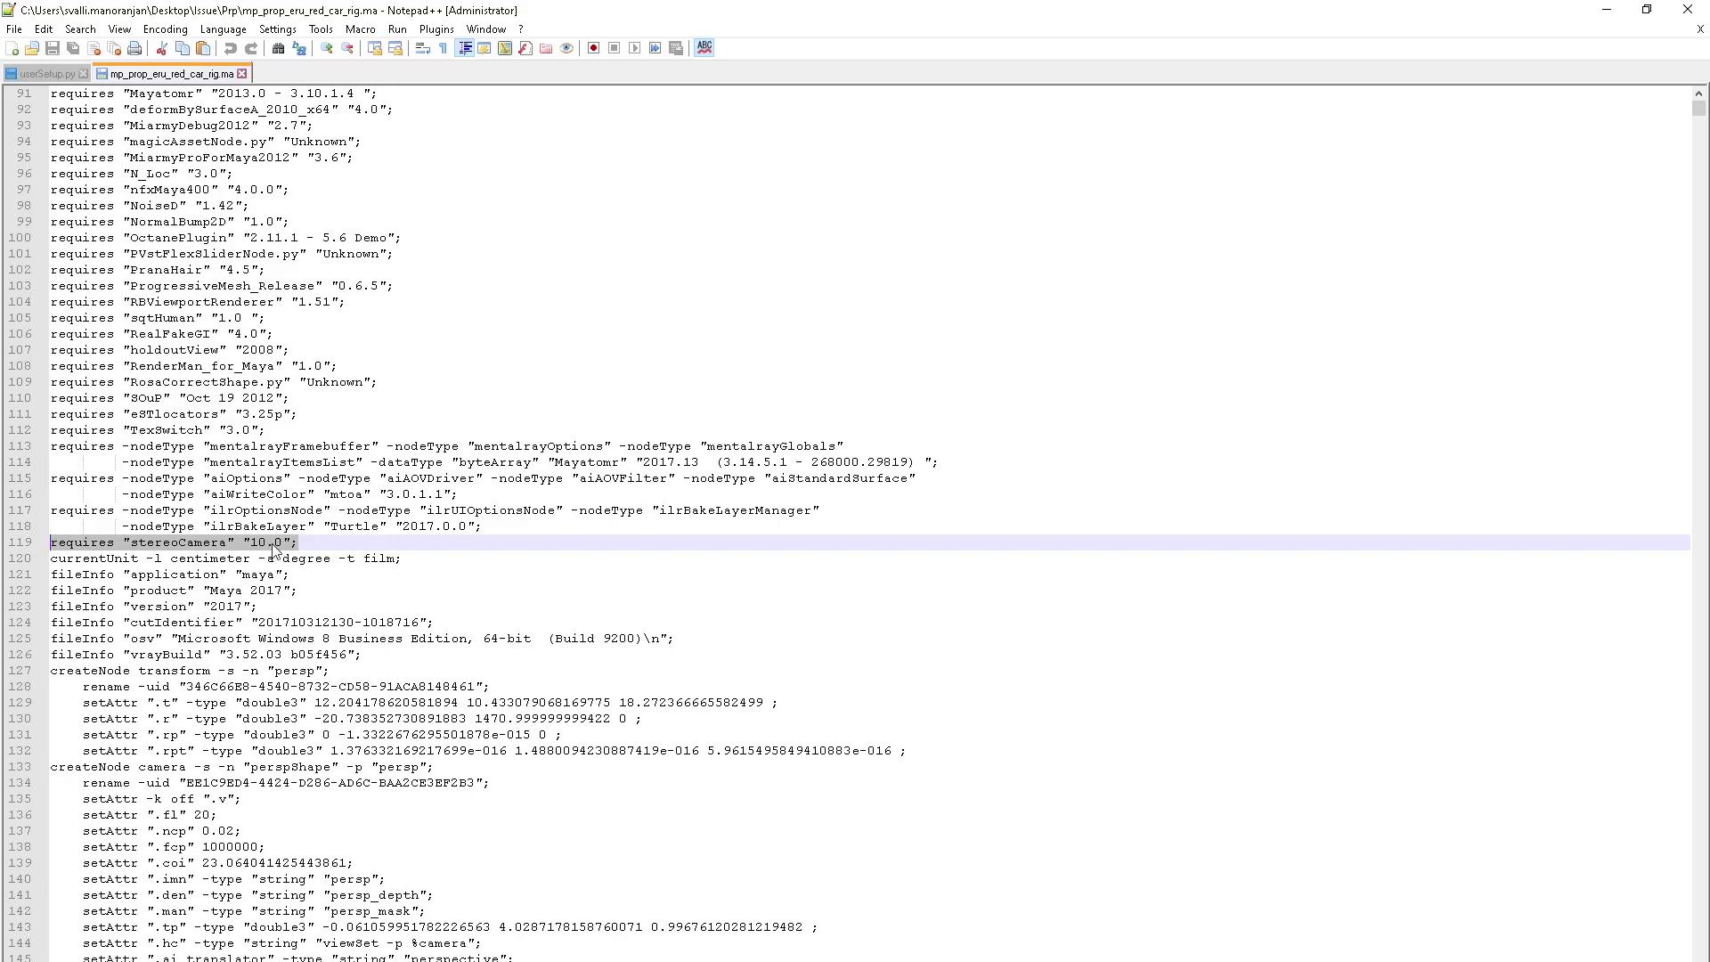
pyautogui.scroll(14, 403, 557)
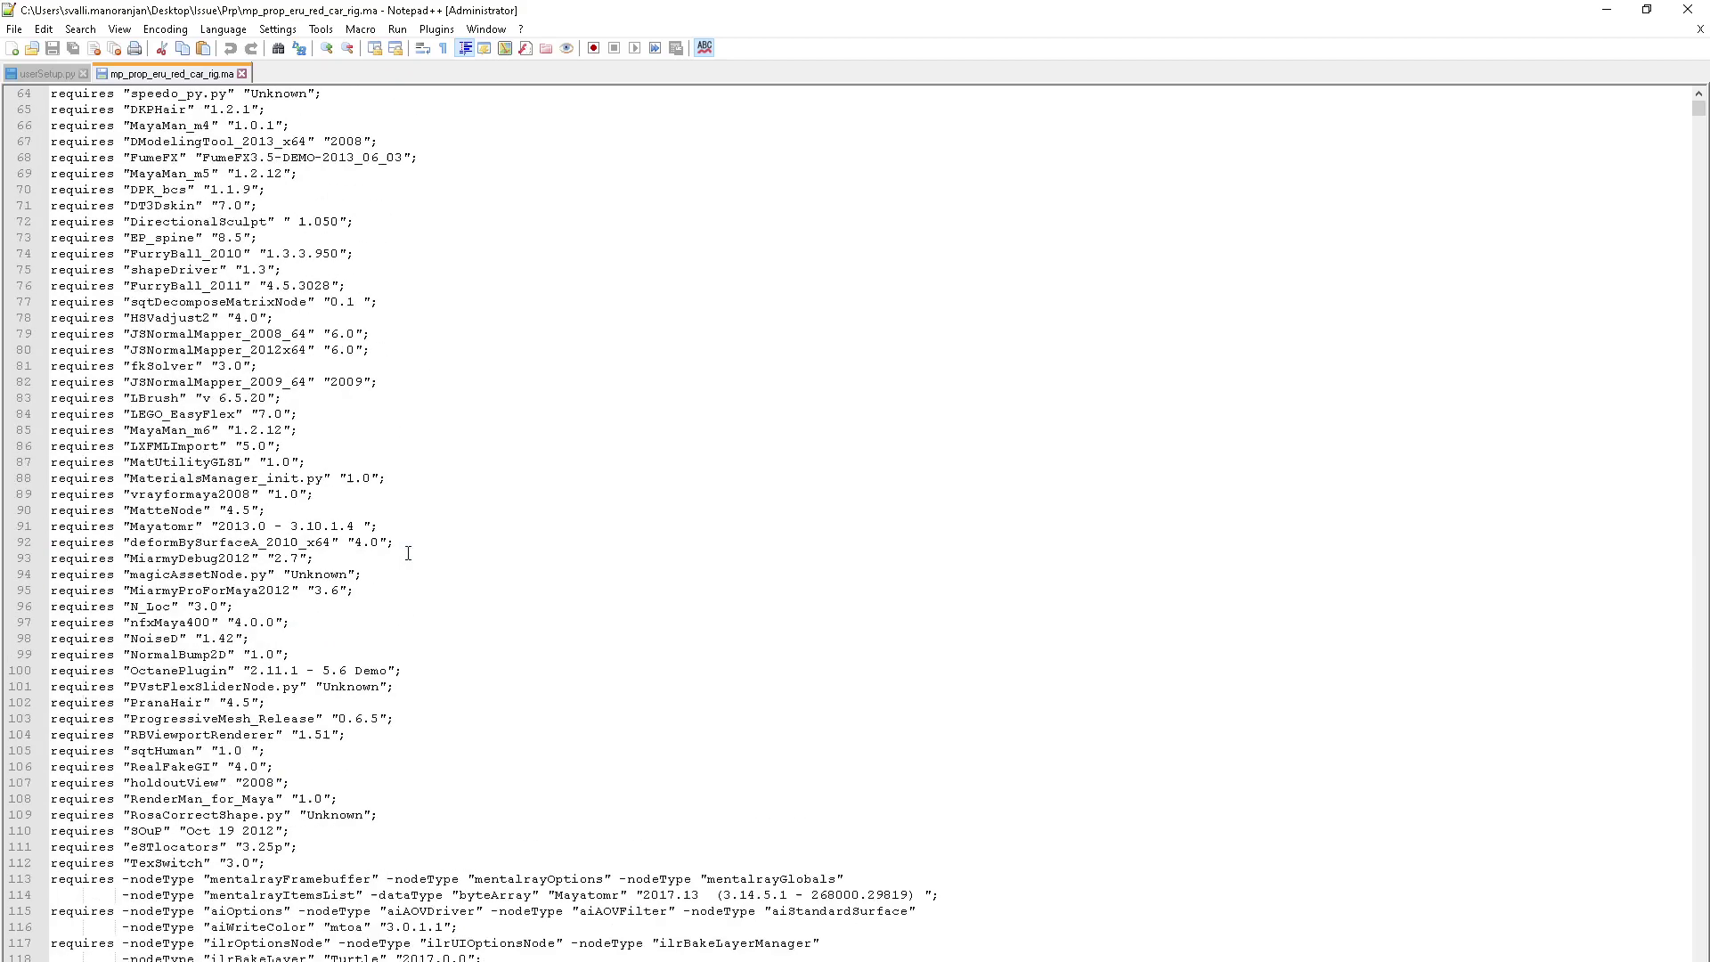
pyautogui.scroll(16, 264, 479)
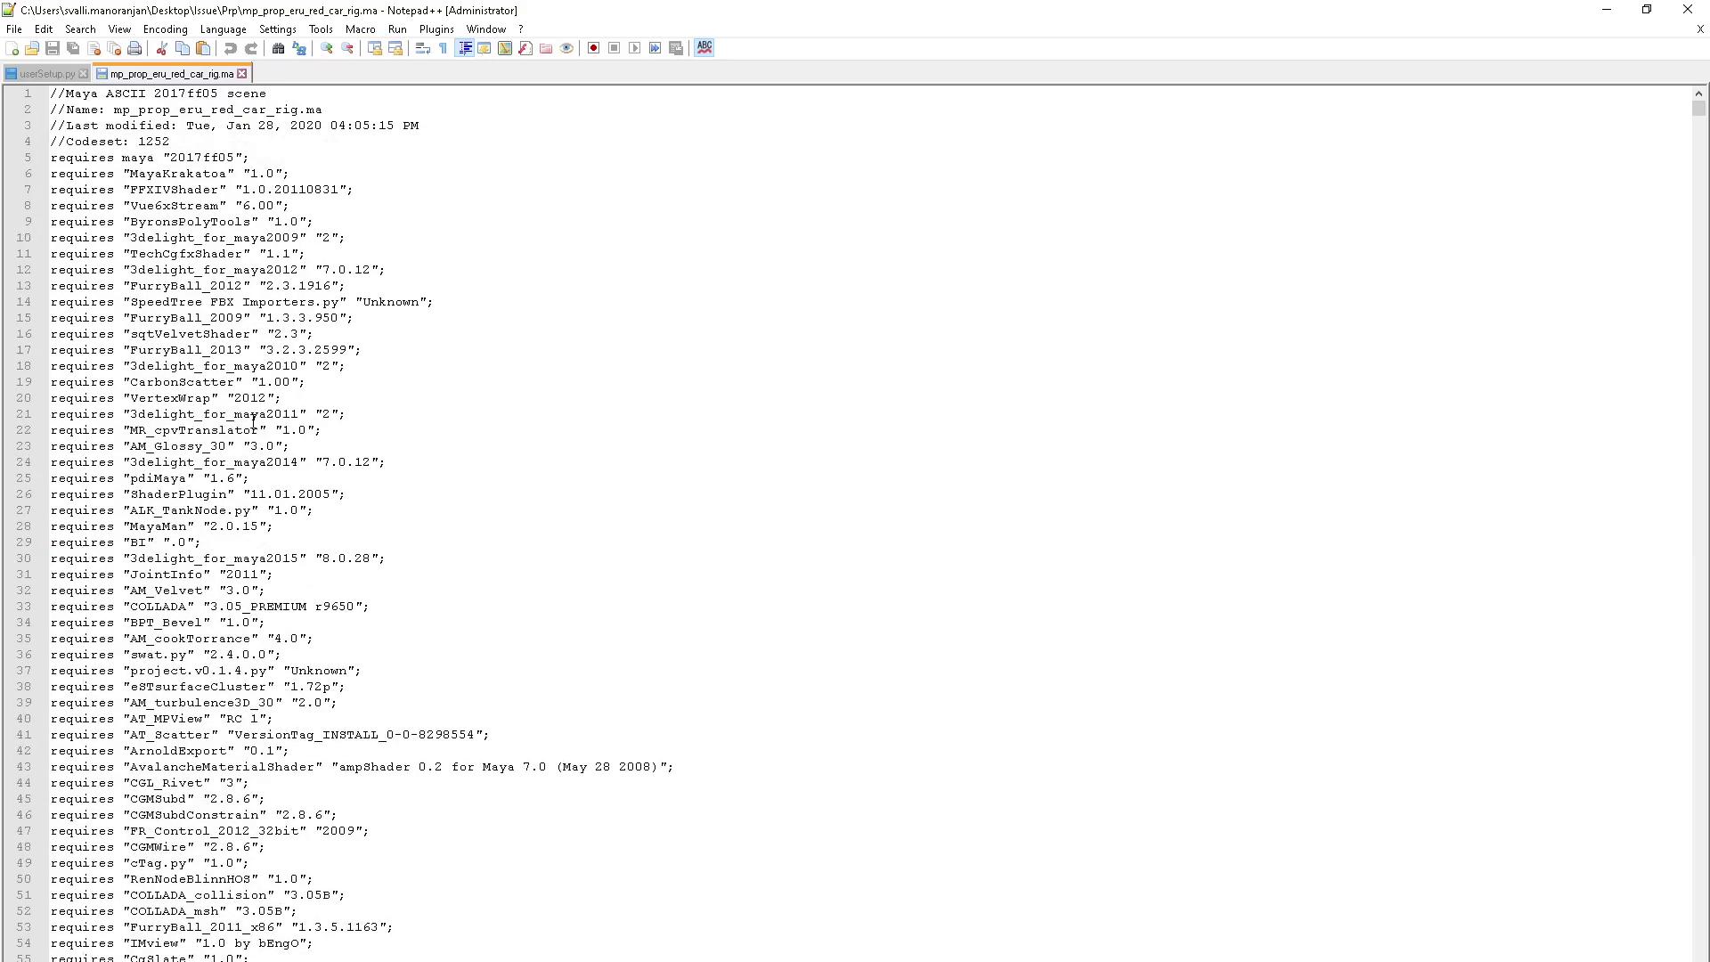
# Step: Delete the requires statements from MayaKrakatoa through the Mayatomr mentalray entry, including the leftover blank line
pyautogui.scroll(-3, 122, 196)
pyautogui.scroll(3, 125, 249)
pyautogui.click(52, 174)
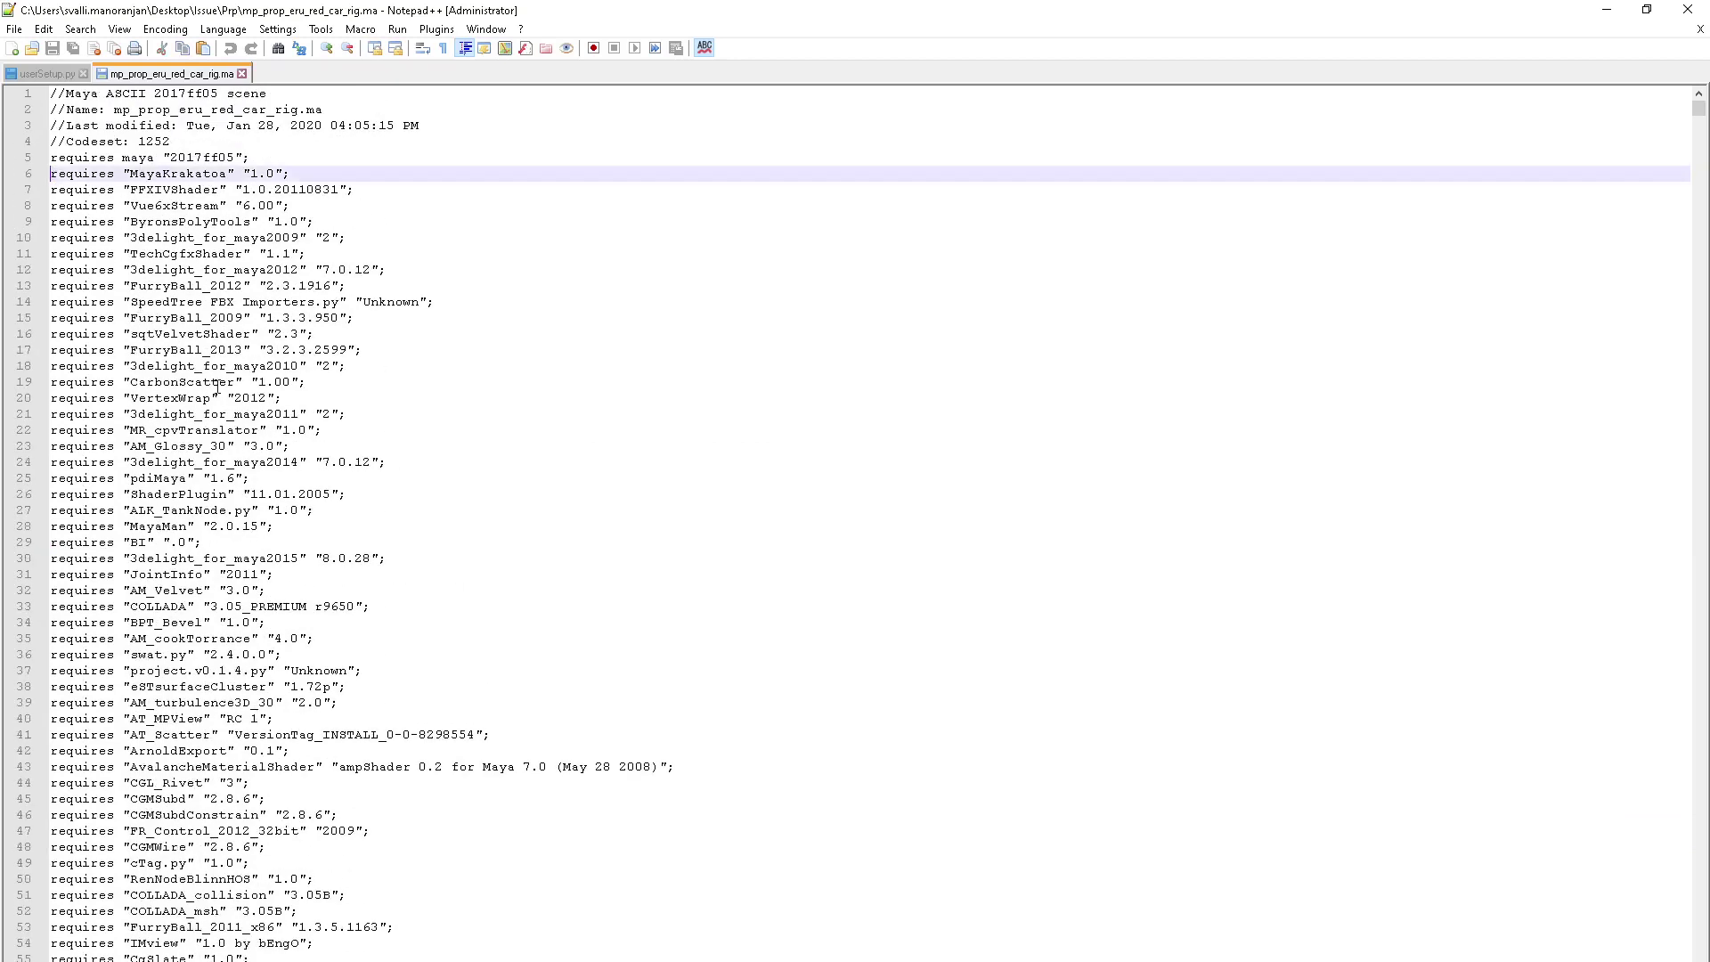
pyautogui.scroll(-20, 467, 629)
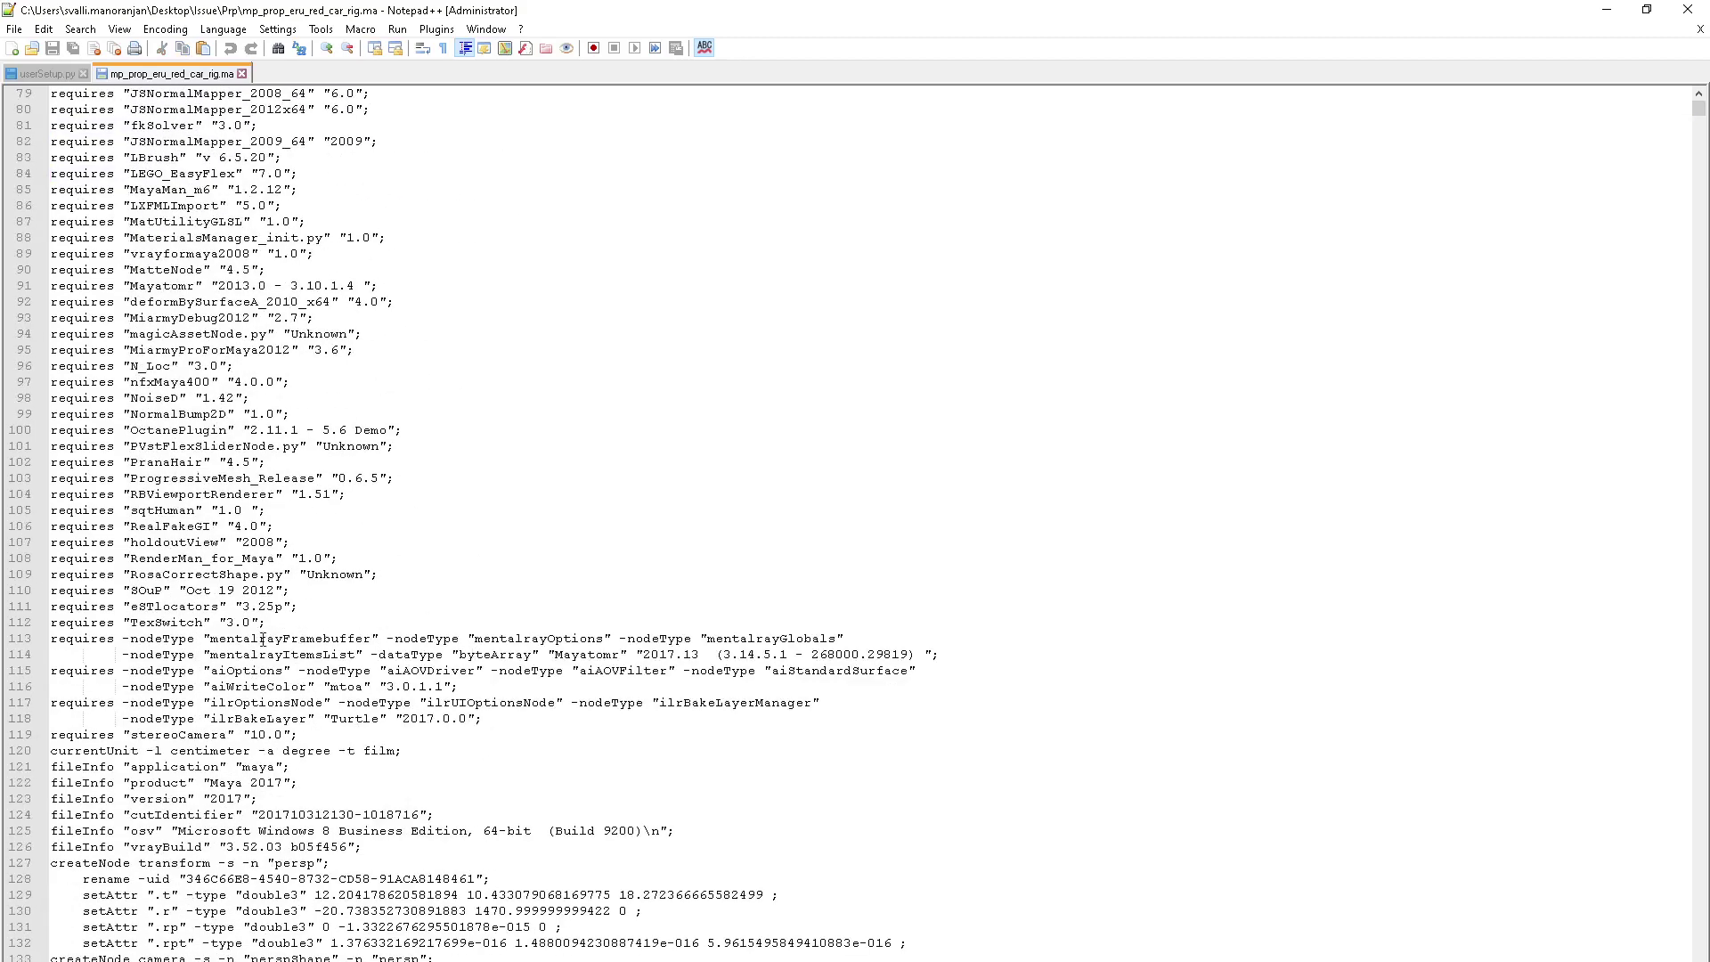
pyautogui.keyDown('shift'); pyautogui.click(954, 654); pyautogui.keyUp('shift')
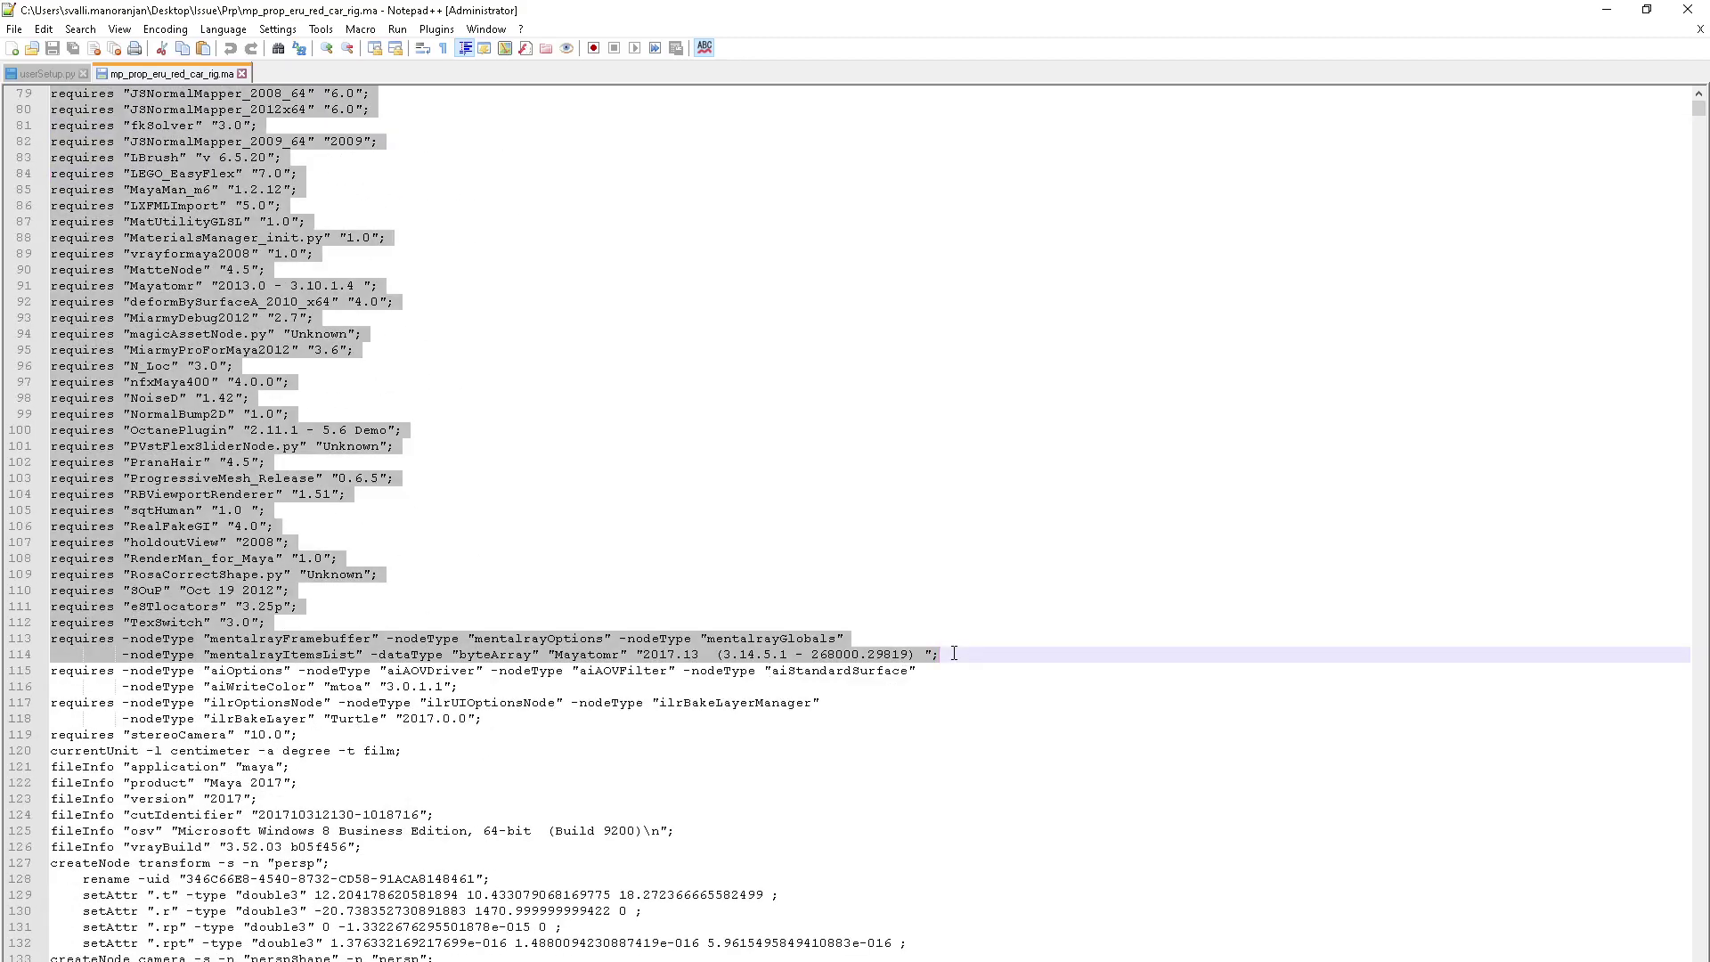
pyautogui.press('Delete')
pyautogui.press('Delete')
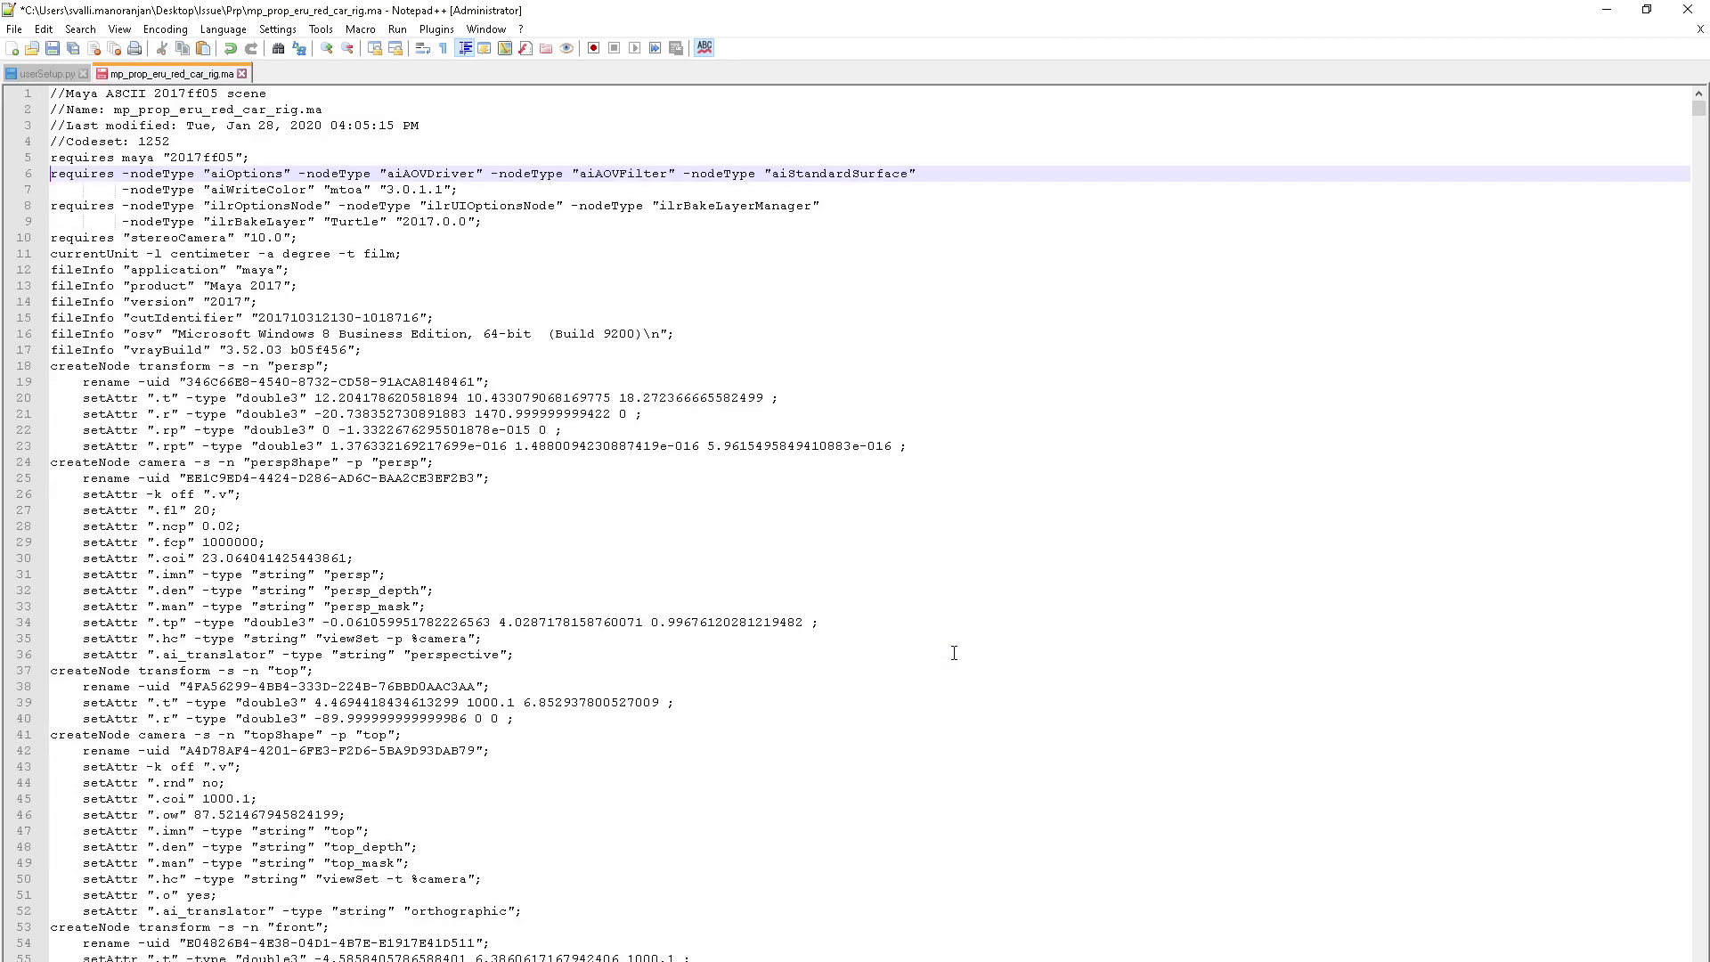
# Step: Delete the requires statement for the Turtle plug-in, including the leftover blank line
pyautogui.moveTo(51, 206); pyautogui.dragTo(516, 222)
pyautogui.press('Delete')
pyautogui.press('Delete')
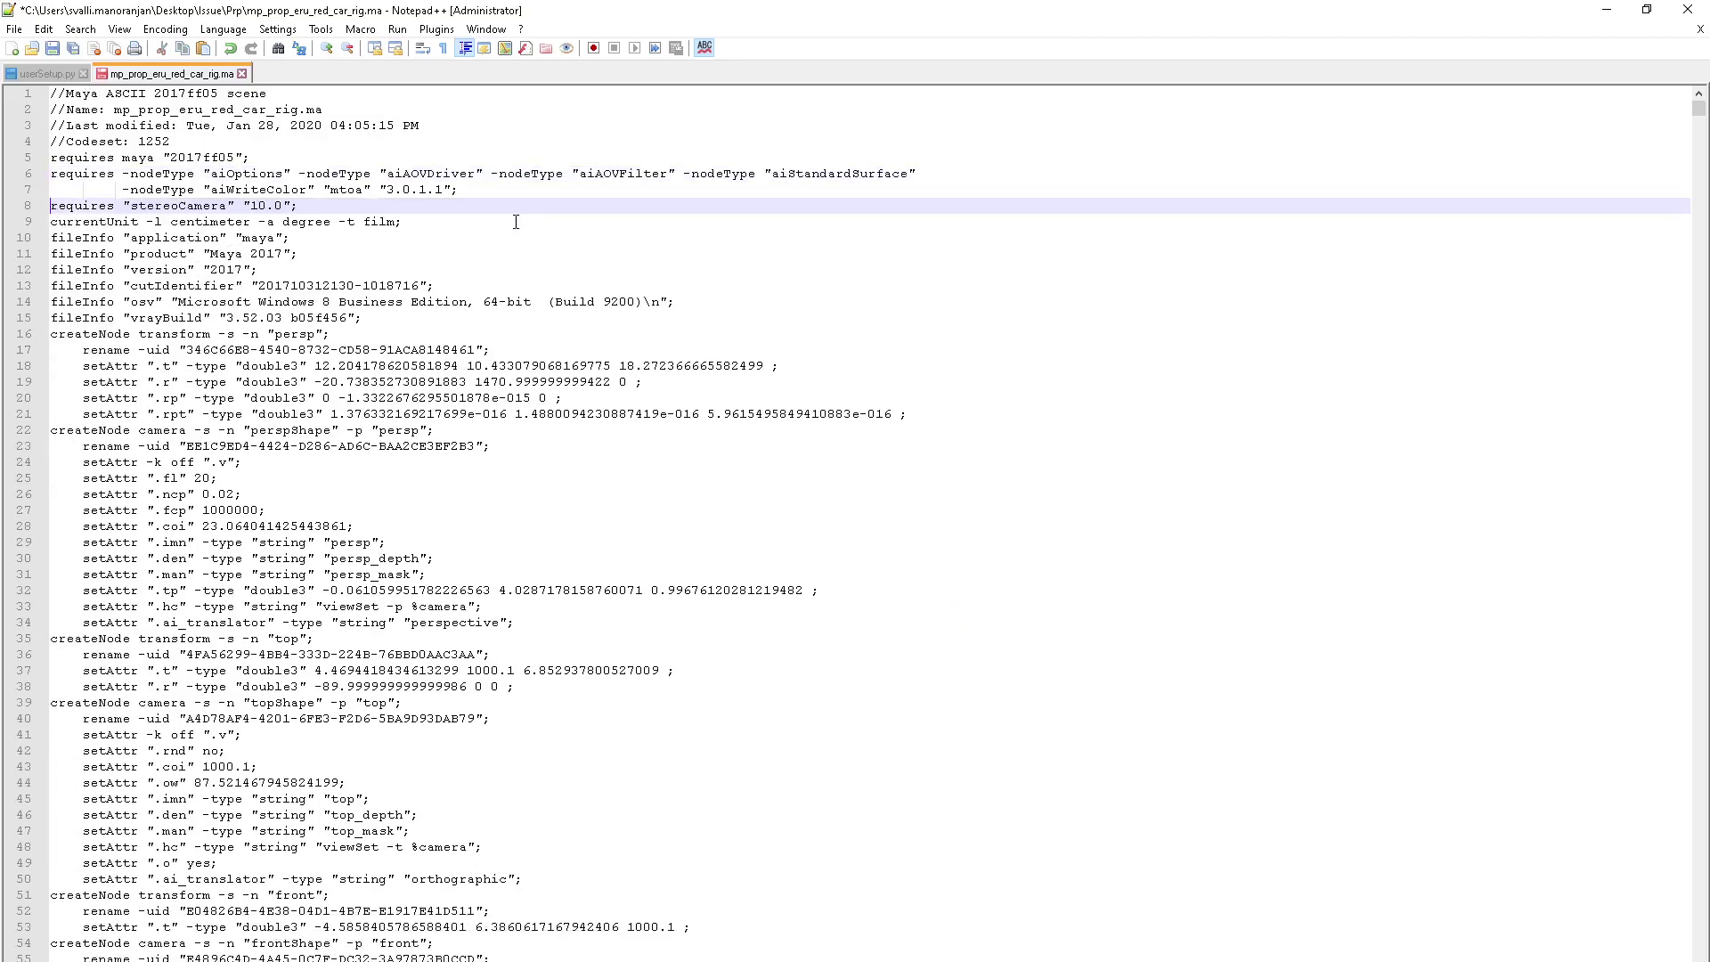
# Step: Search the file for Turtle and delete the ilrOptionsNode, ilrUIOptionsNode, ilrBakeLayerManager and ilrBakeLayer node blocks
pyautogui.hotkey('ctrl', 'h')
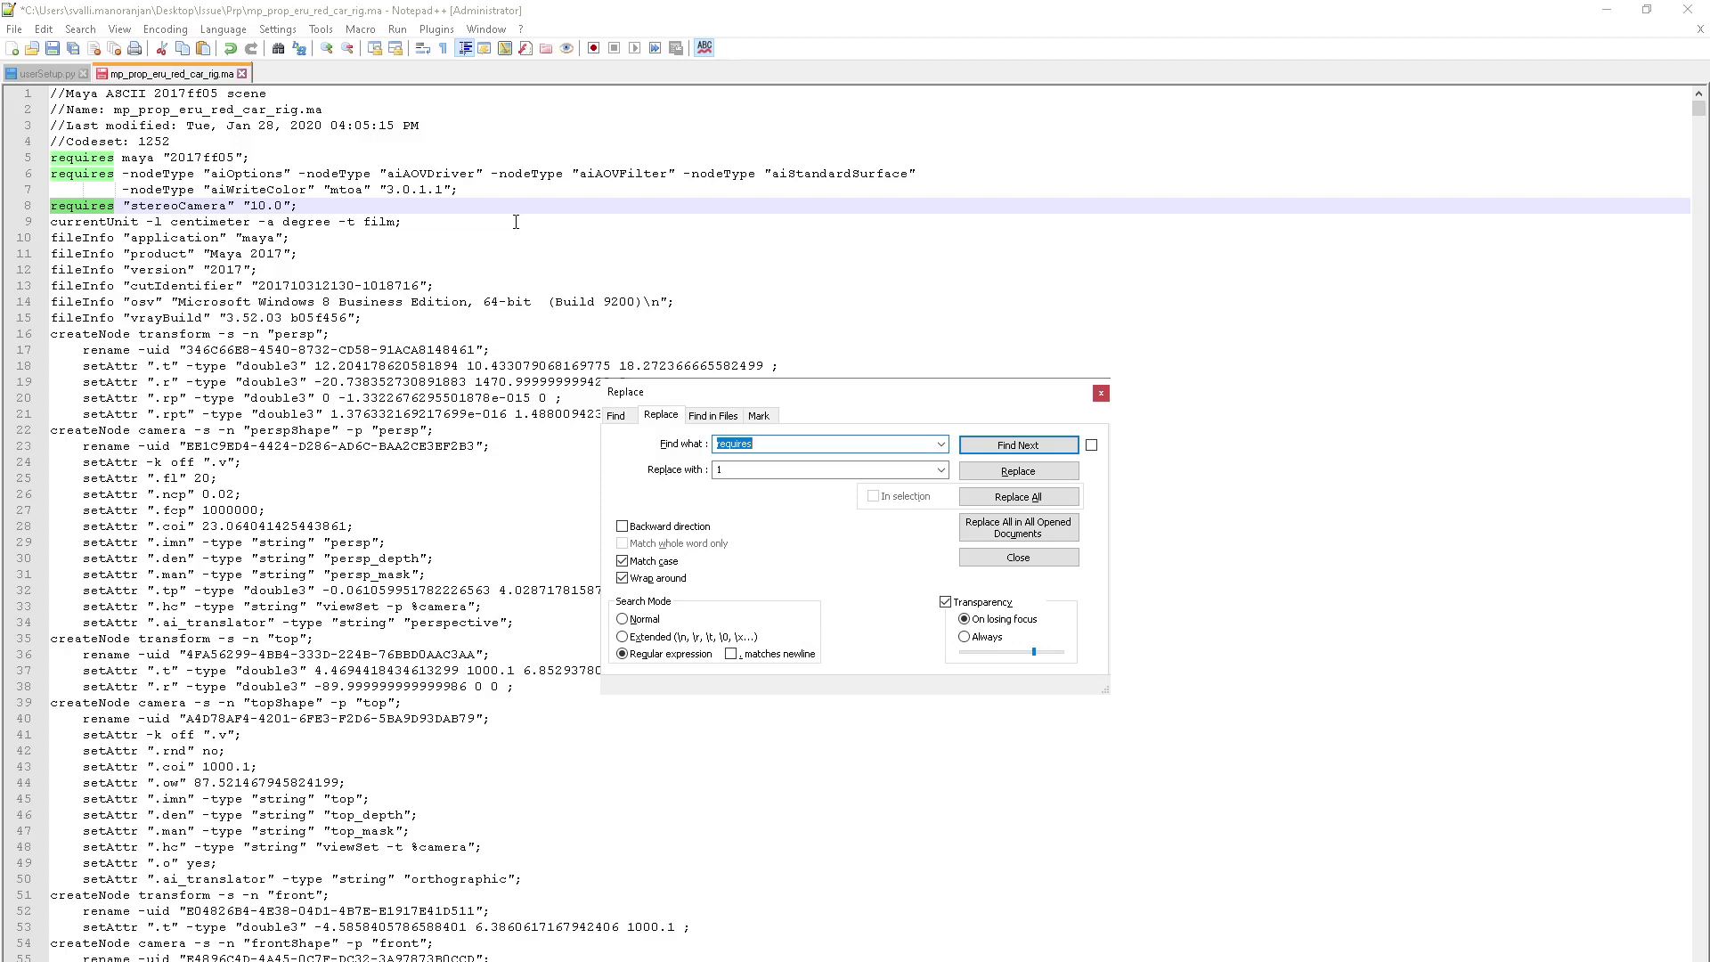
pyautogui.write('Turtle')
pyautogui.click(1018, 445)
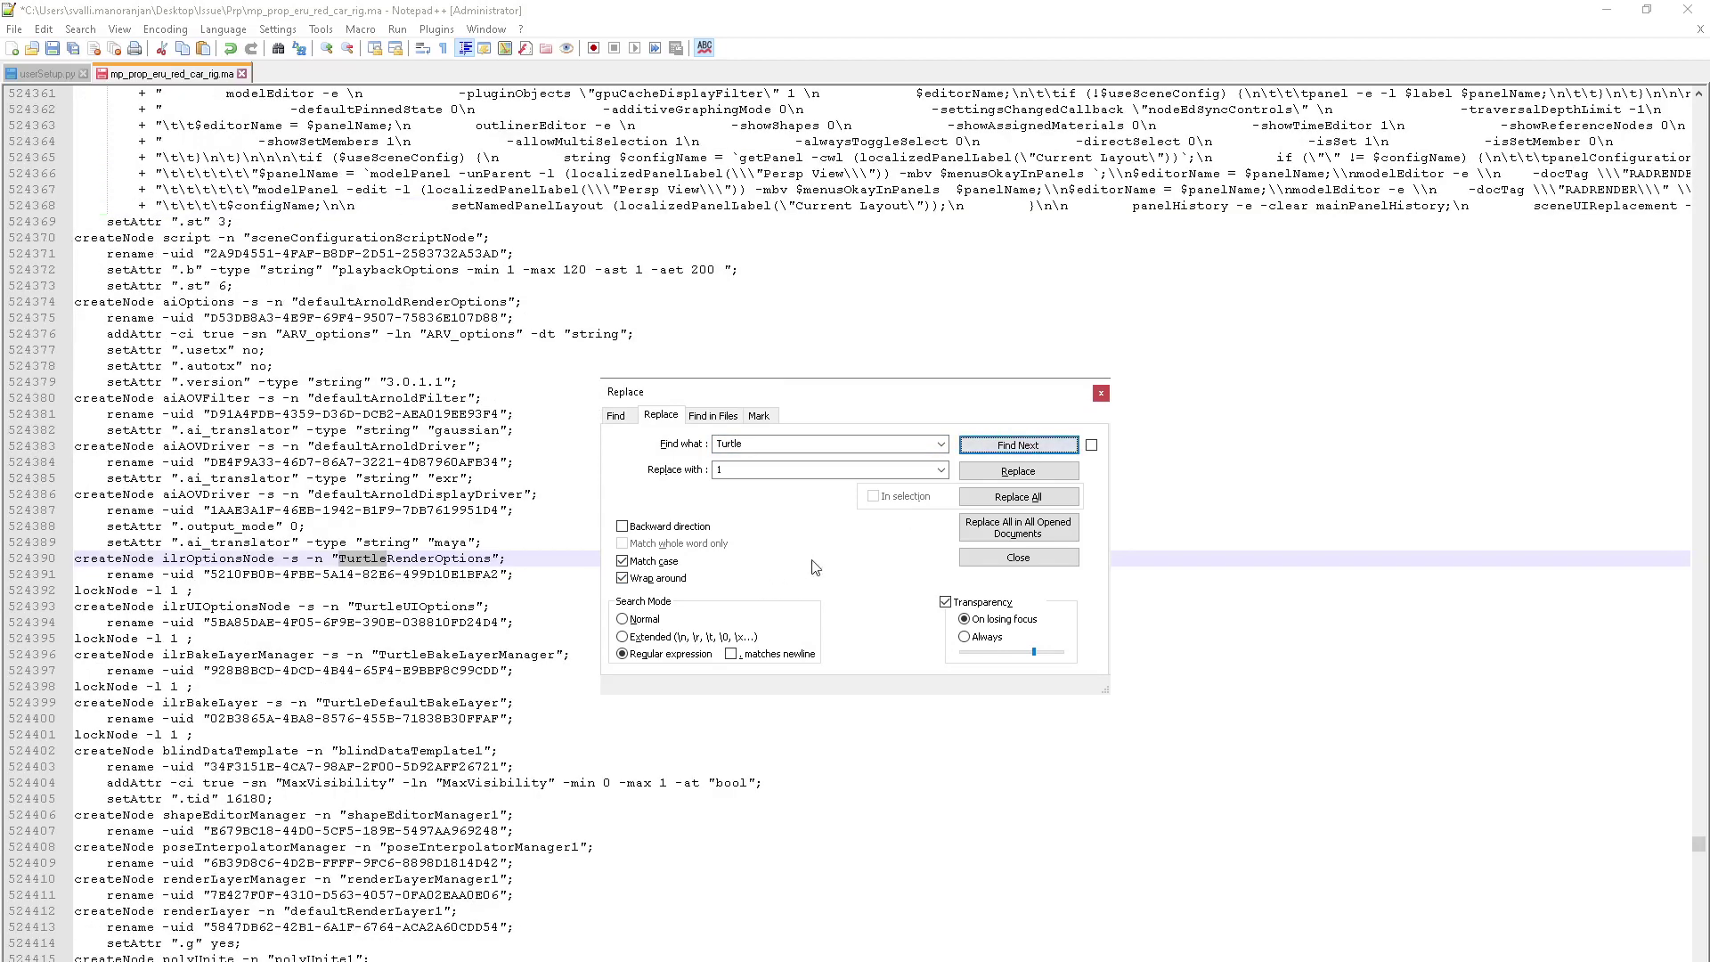
pyautogui.moveTo(941, 393); pyautogui.dragTo(1276, 349)
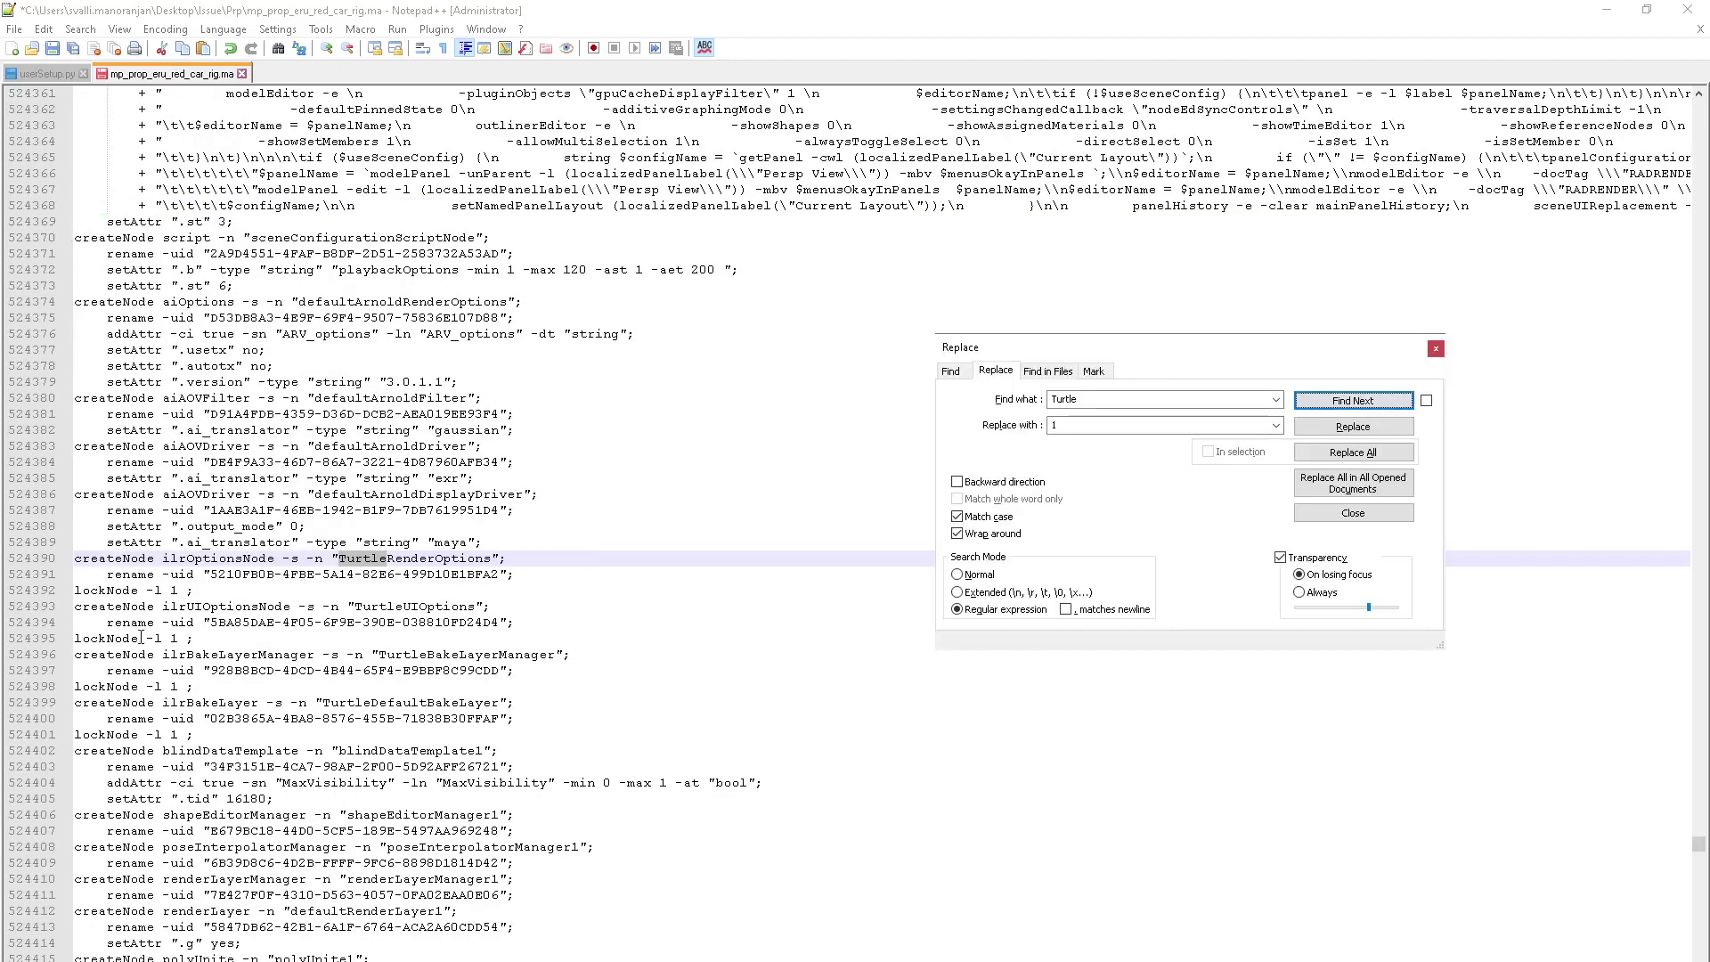
pyautogui.click(75, 558)
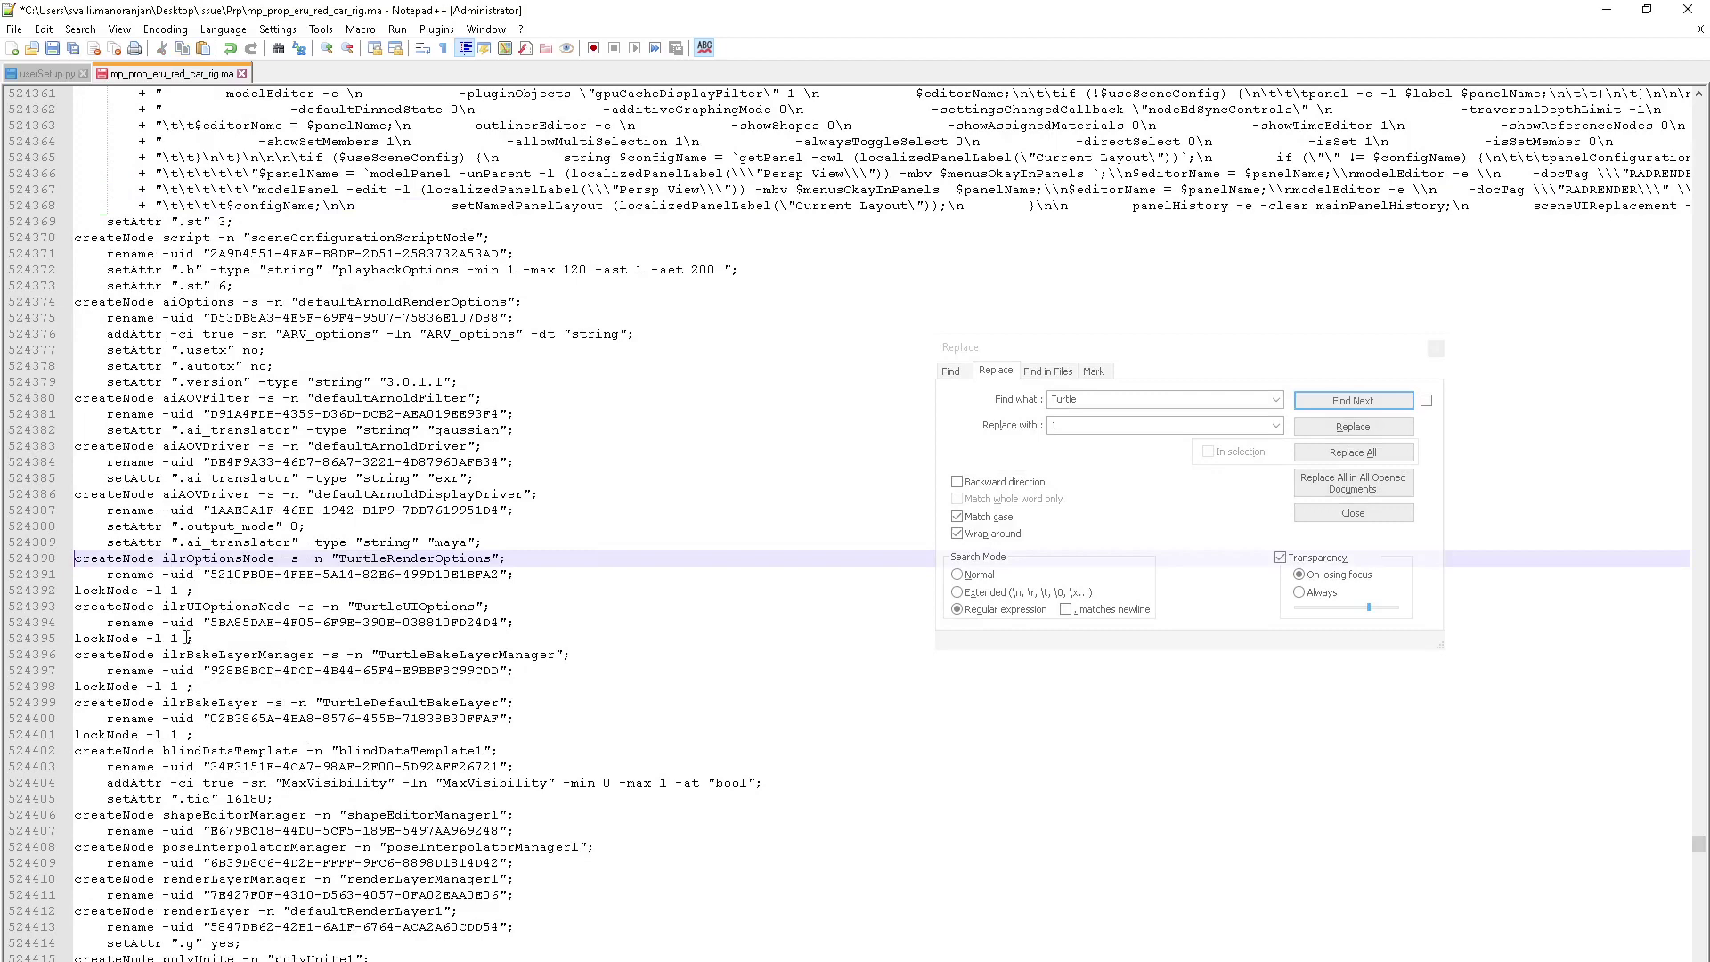
pyautogui.keyDown('shift'); pyautogui.click(231, 738); pyautogui.keyUp('shift')
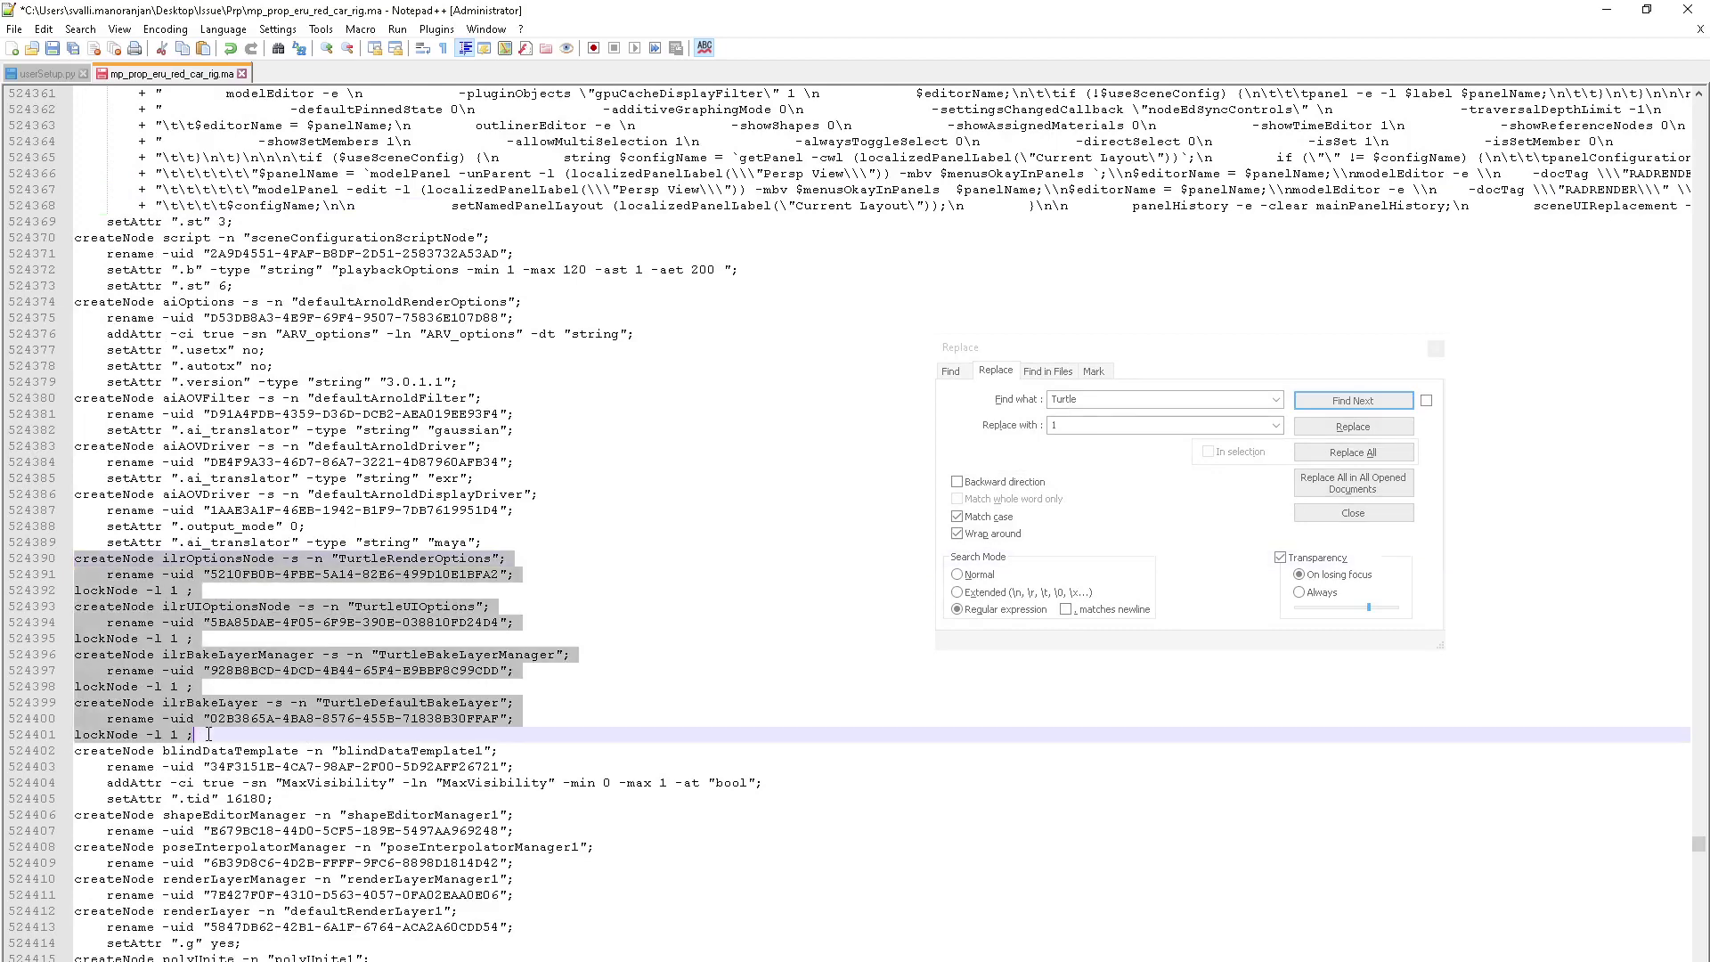
pyautogui.press('Delete')
pyautogui.press('Delete')
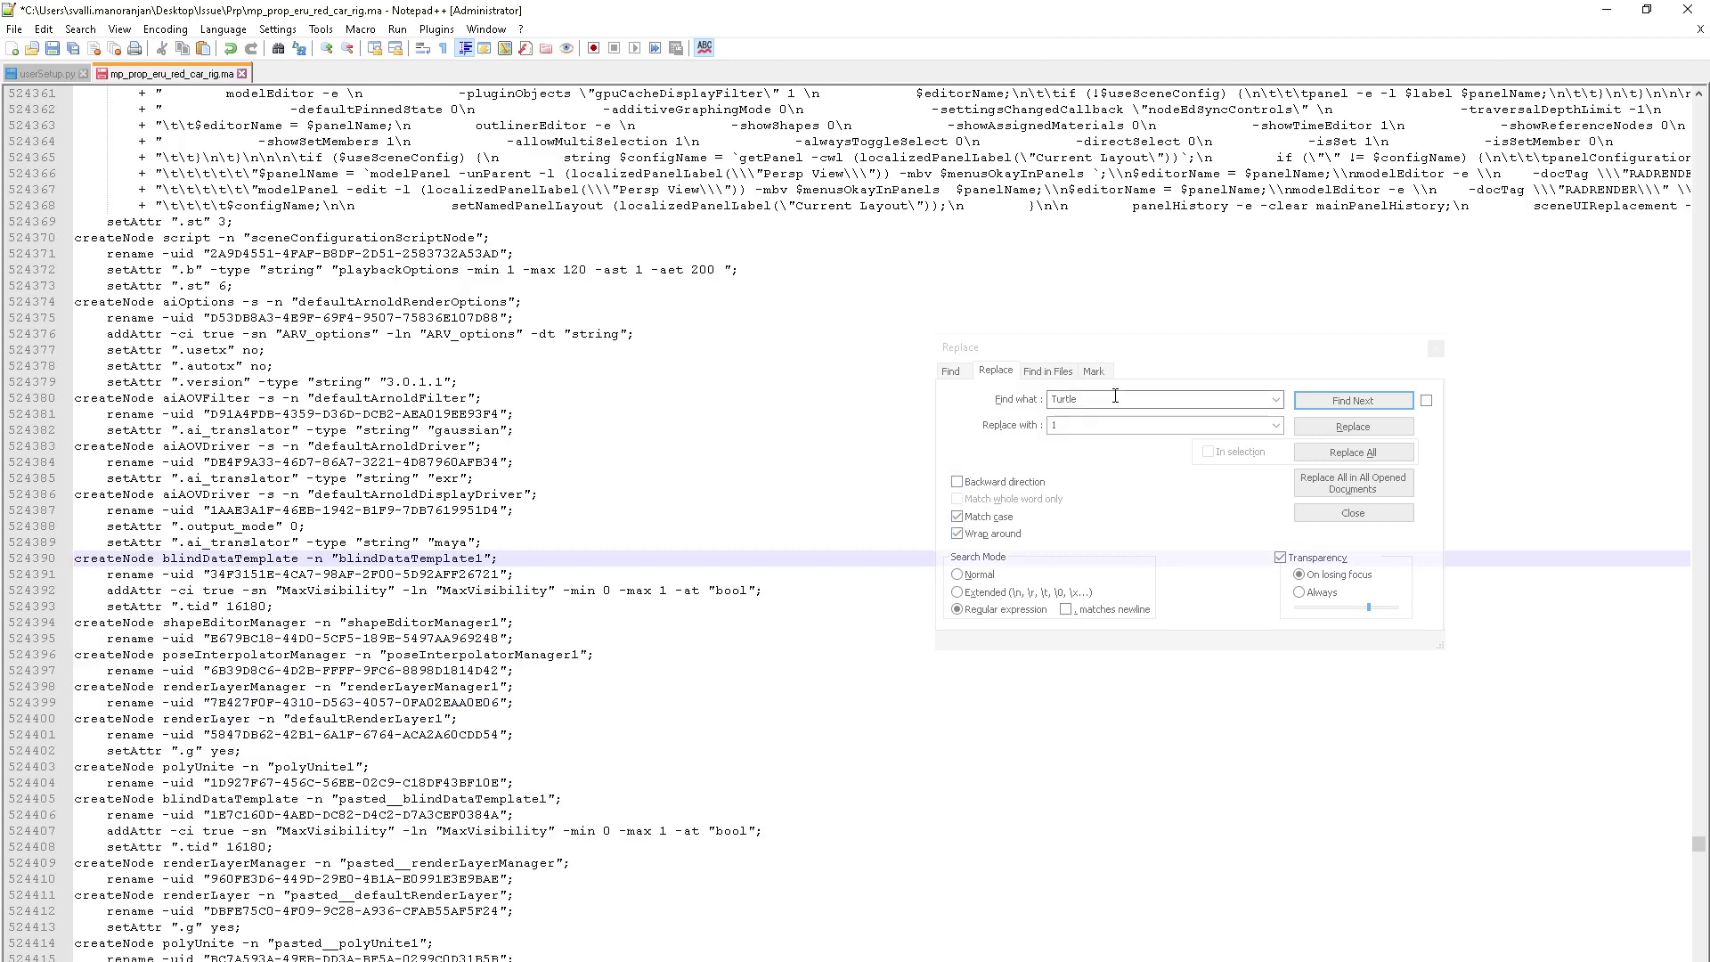
# Step: Search the file for leftover mental ray entries using Menta and mi, and clear the search term
pyautogui.click(1034, 397)
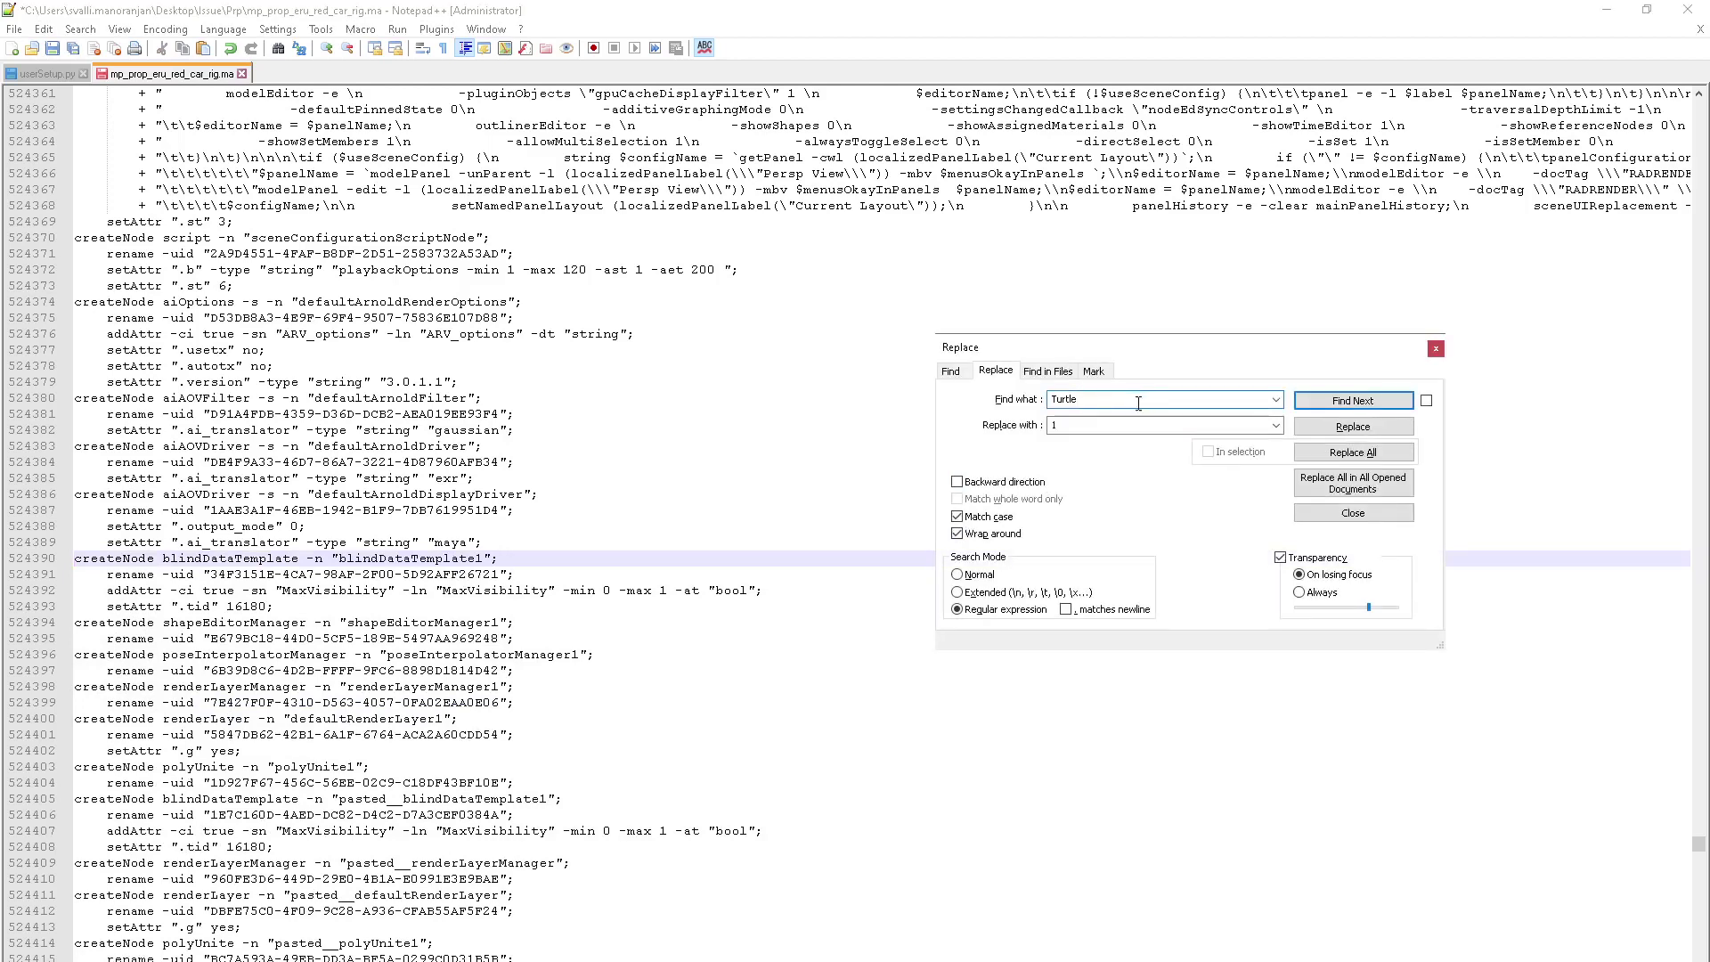
pyautogui.write('Menta')
pyautogui.press('Return')
pyautogui.write('Mi')
pyautogui.press('BackSpace')
pyautogui.press('BackSpace')
pyautogui.write('mi')
pyautogui.click(1354, 401)
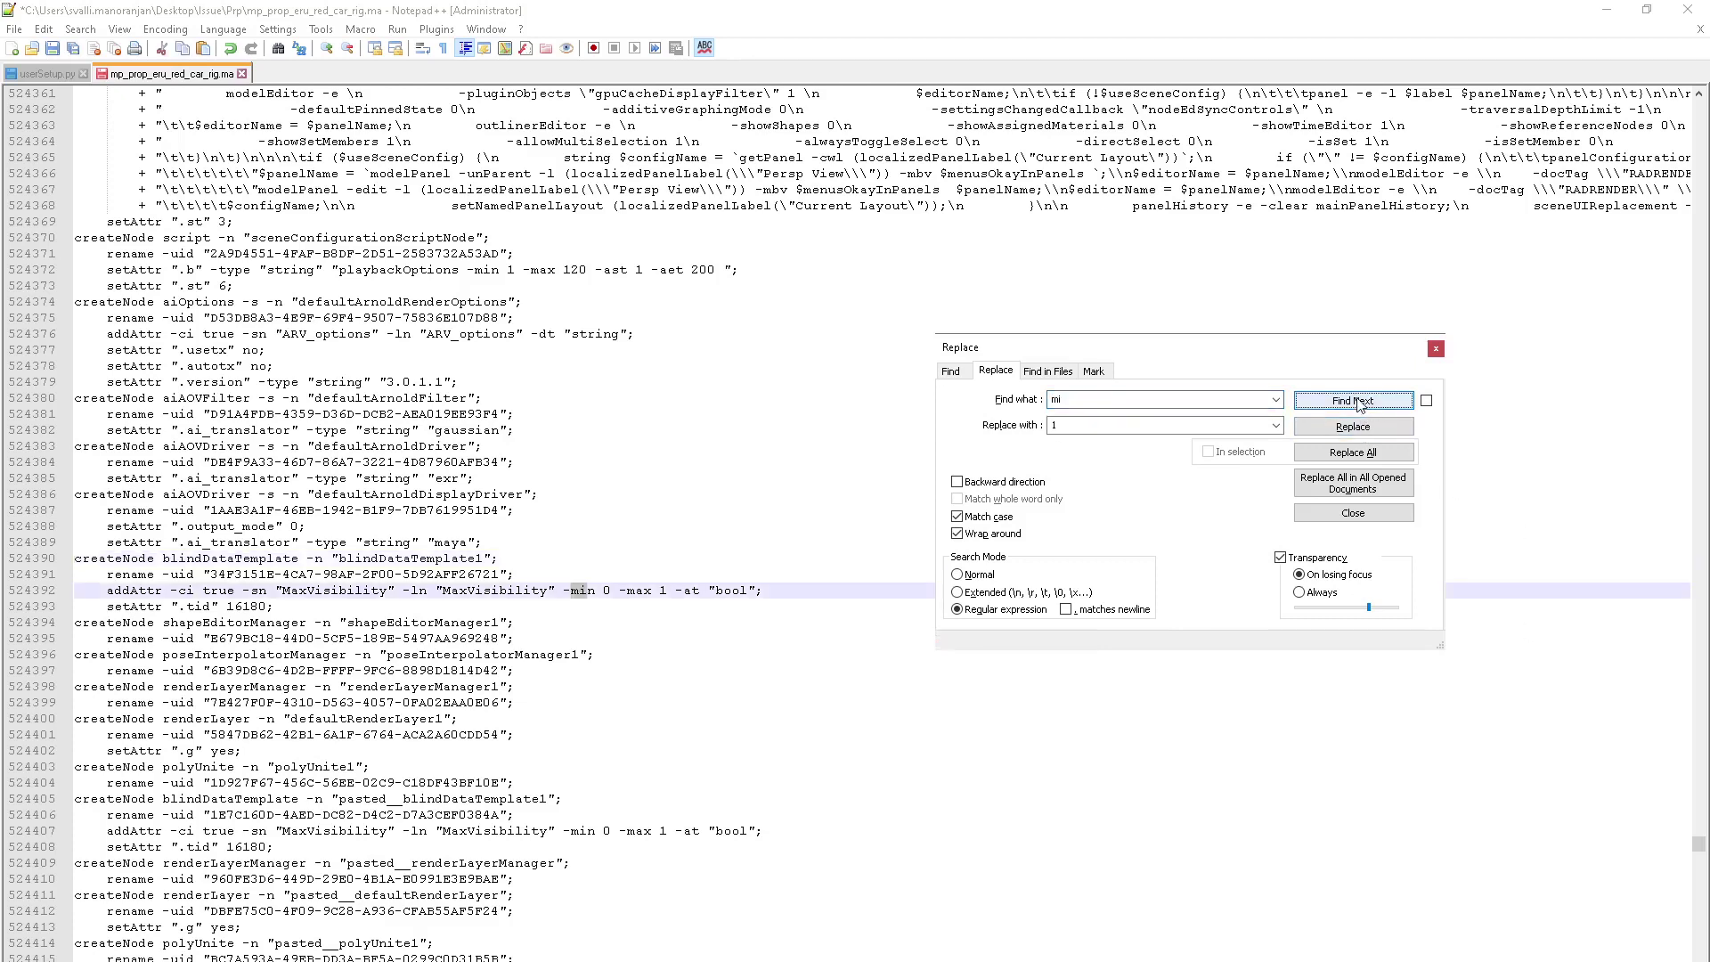
pyautogui.doubleClick(1136, 401)
pyautogui.press('BackSpace')
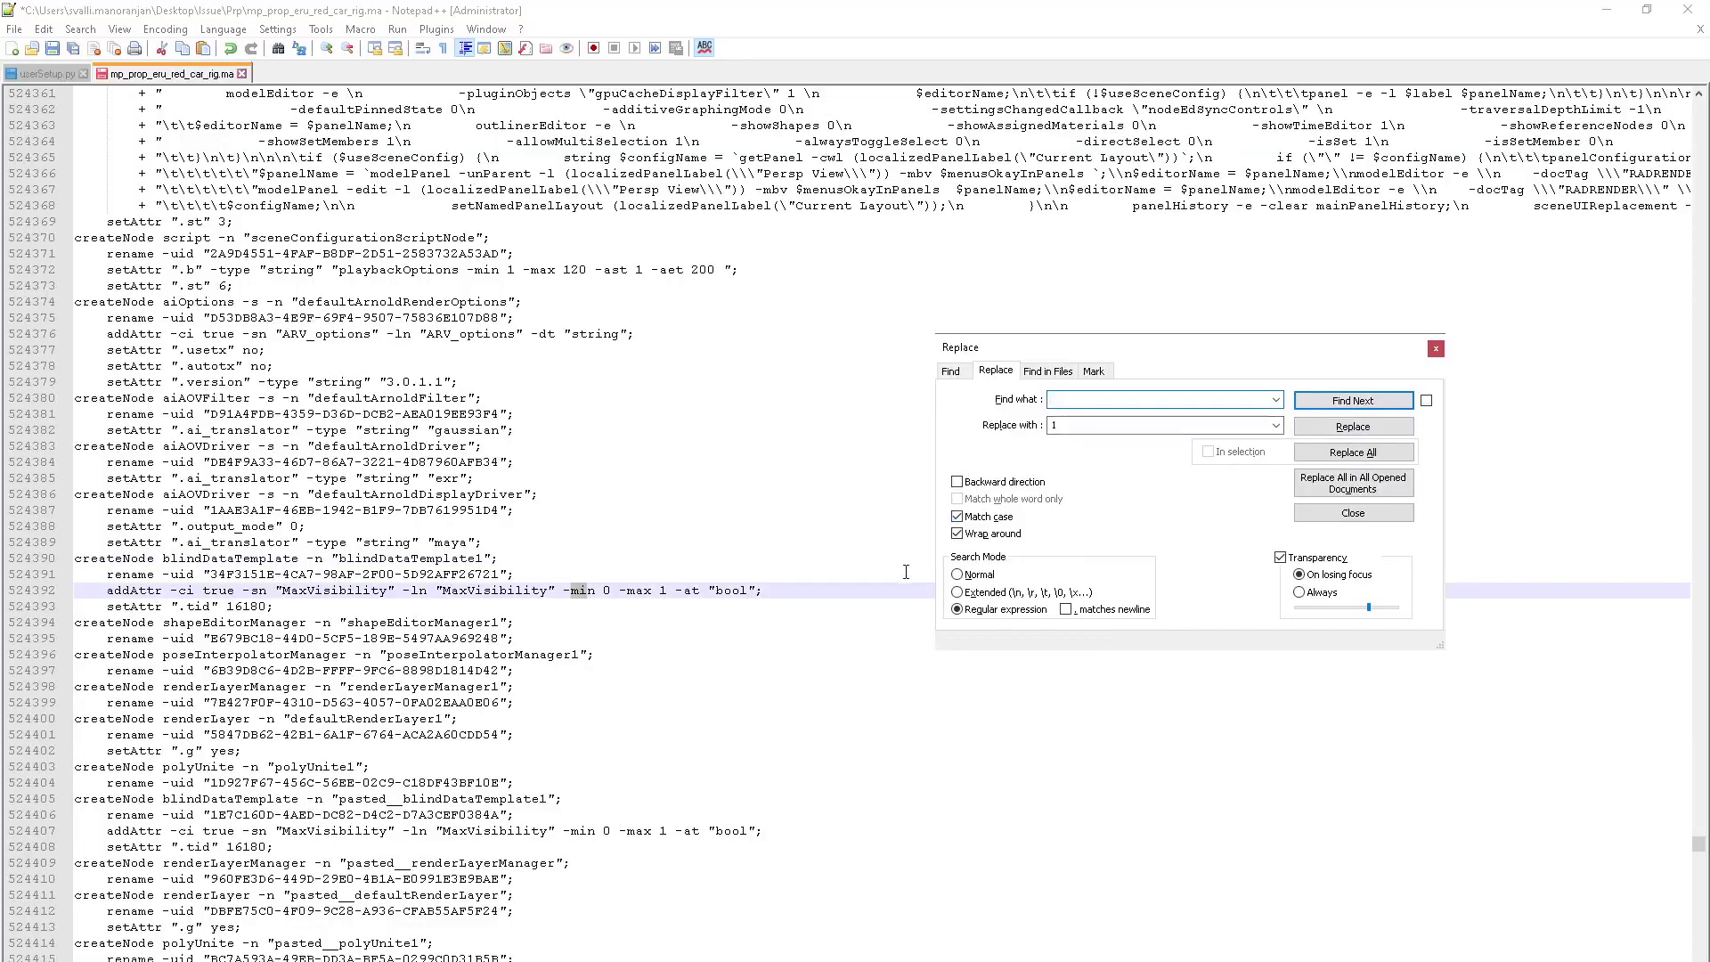
# Step: Delete the vrayBuild fileInfo line from the header at the start of the file
pyautogui.moveTo(1699, 844); pyautogui.dragTo(1650, 89)
pyautogui.scroll(-2, 207, 173)
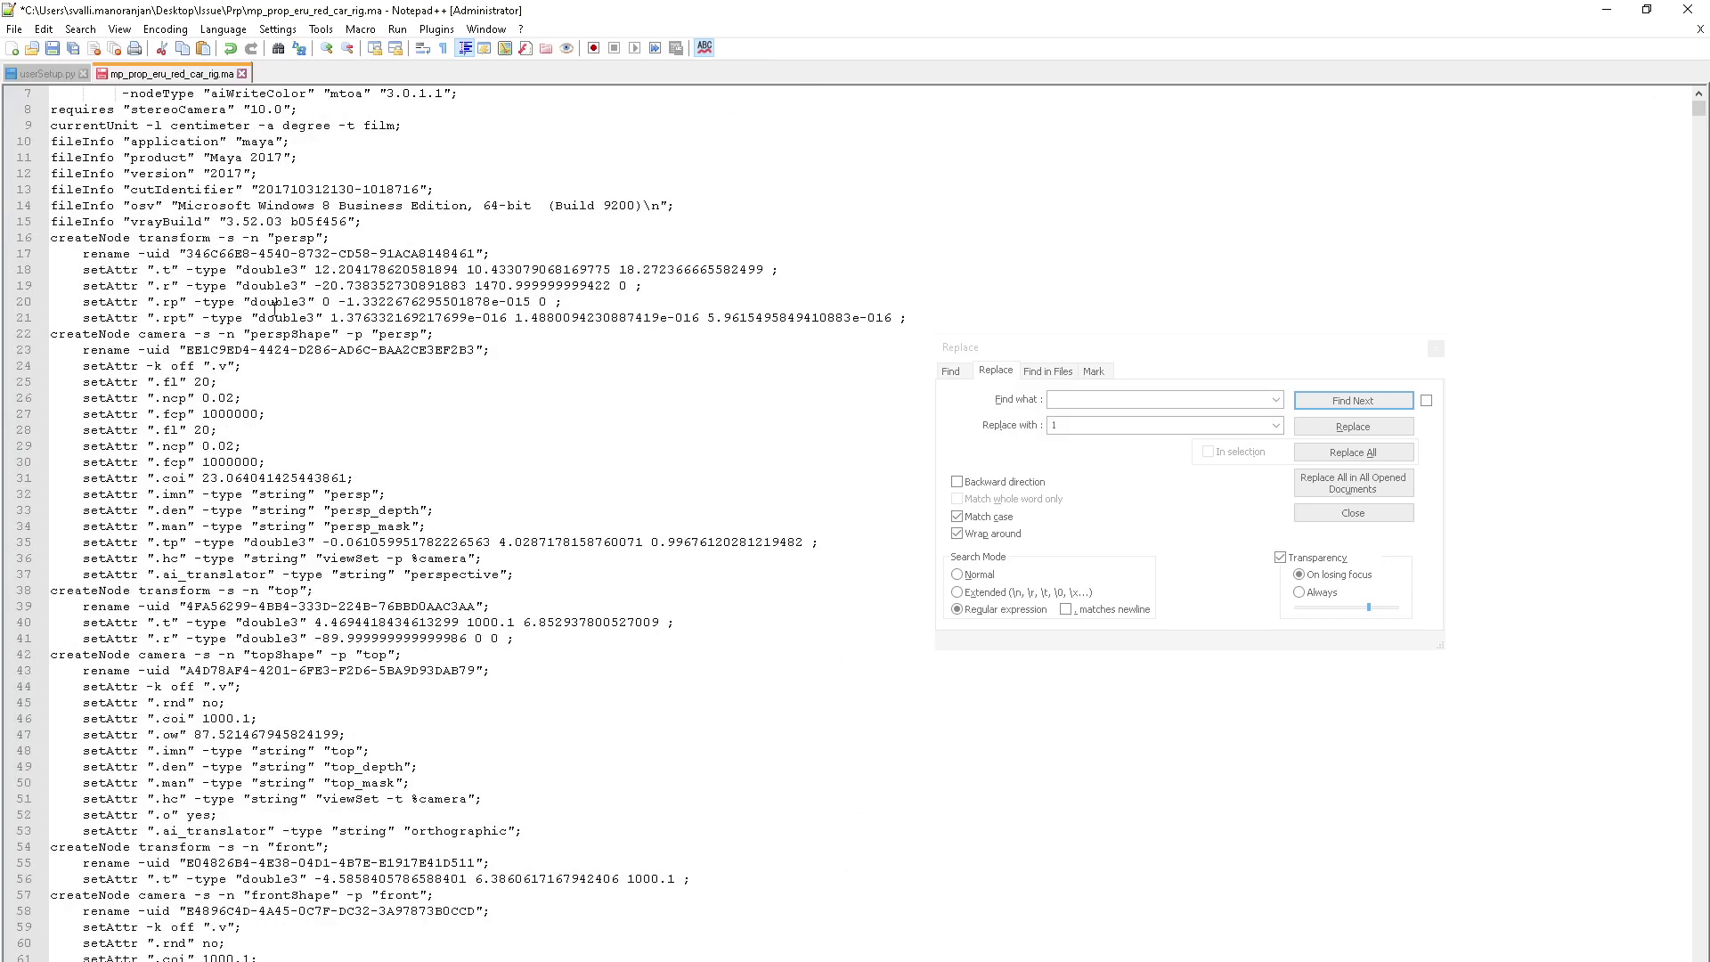
pyautogui.moveTo(372, 221); pyautogui.dragTo(51, 223)
pyautogui.press('Delete')
pyautogui.press('Delete')
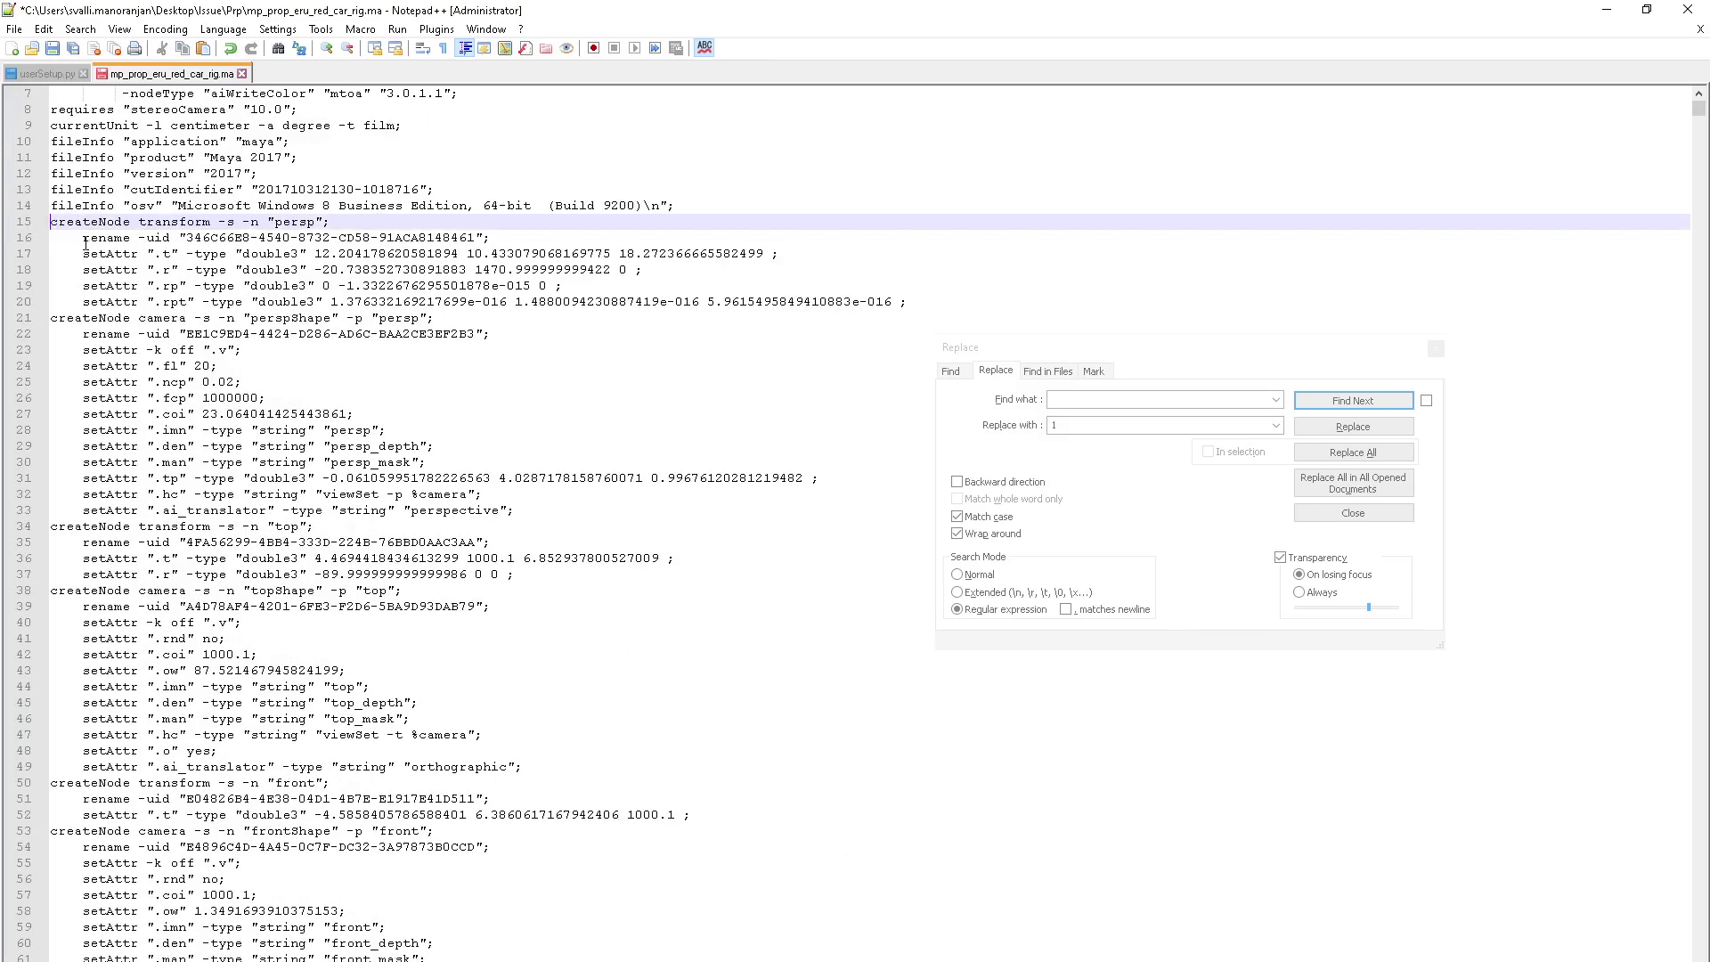
pyautogui.scroll(2, 411, 409)
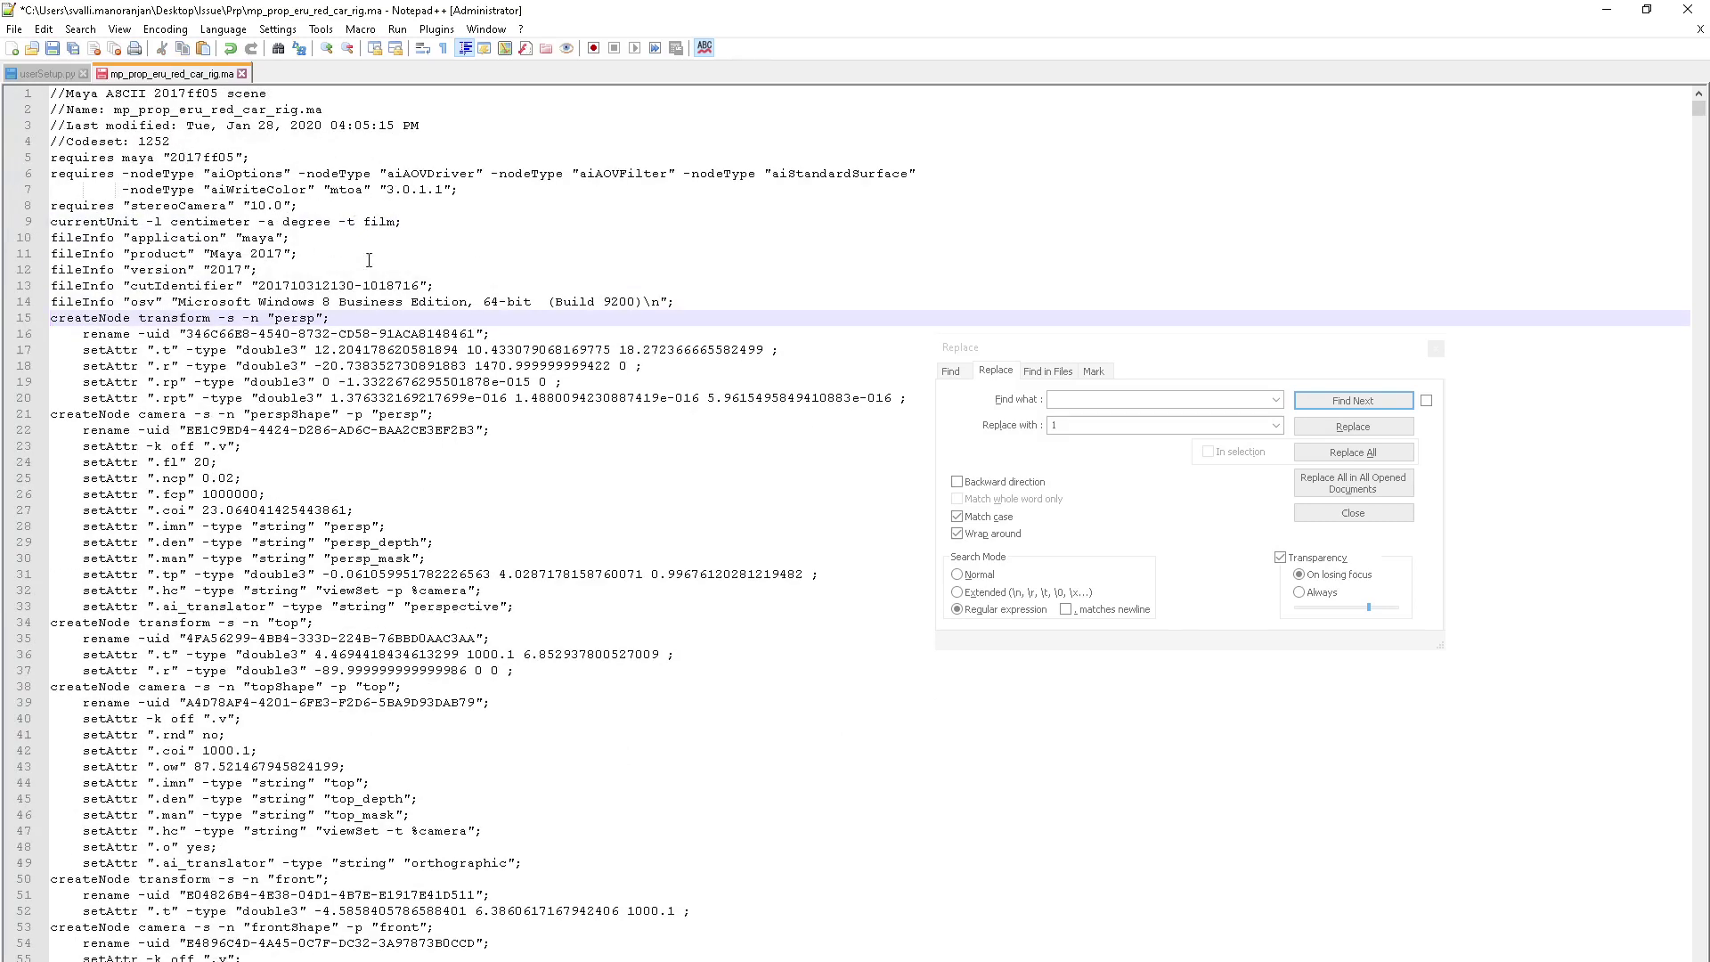
# Step: Switch to Maya and examine the rig's file-read errors in the Script Editor, highlighting the # in the .bw[956] value
pyautogui.scroll(-10, 499, 448)
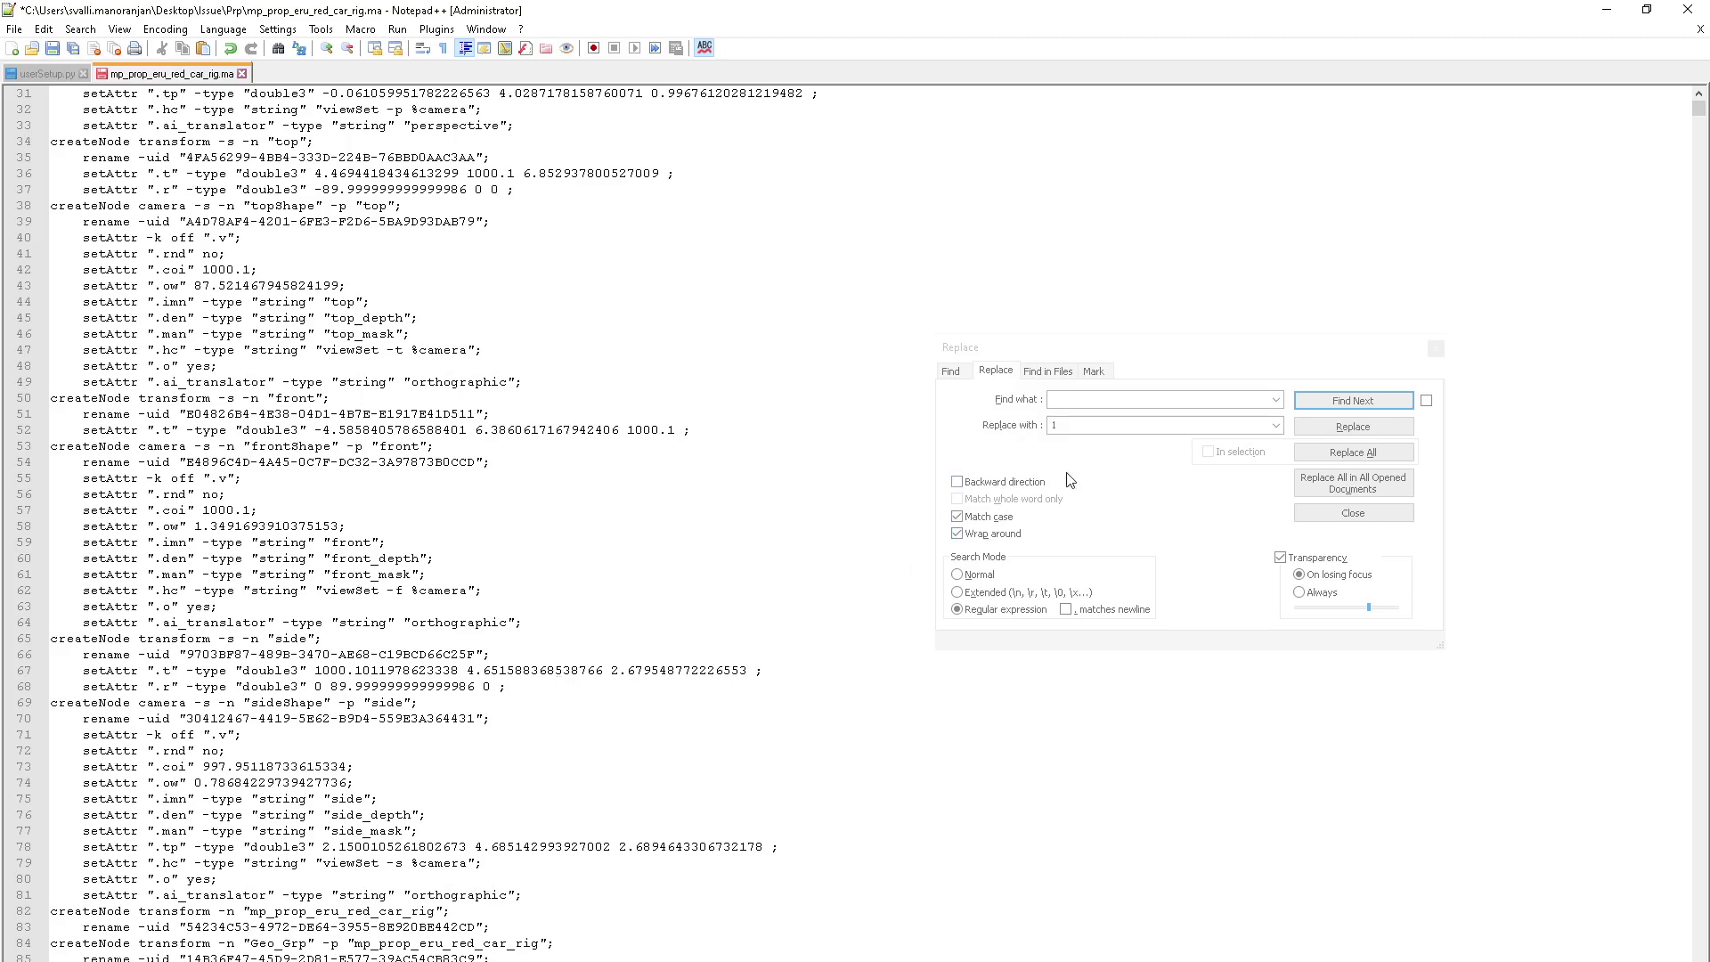
pyautogui.click(1097, 402)
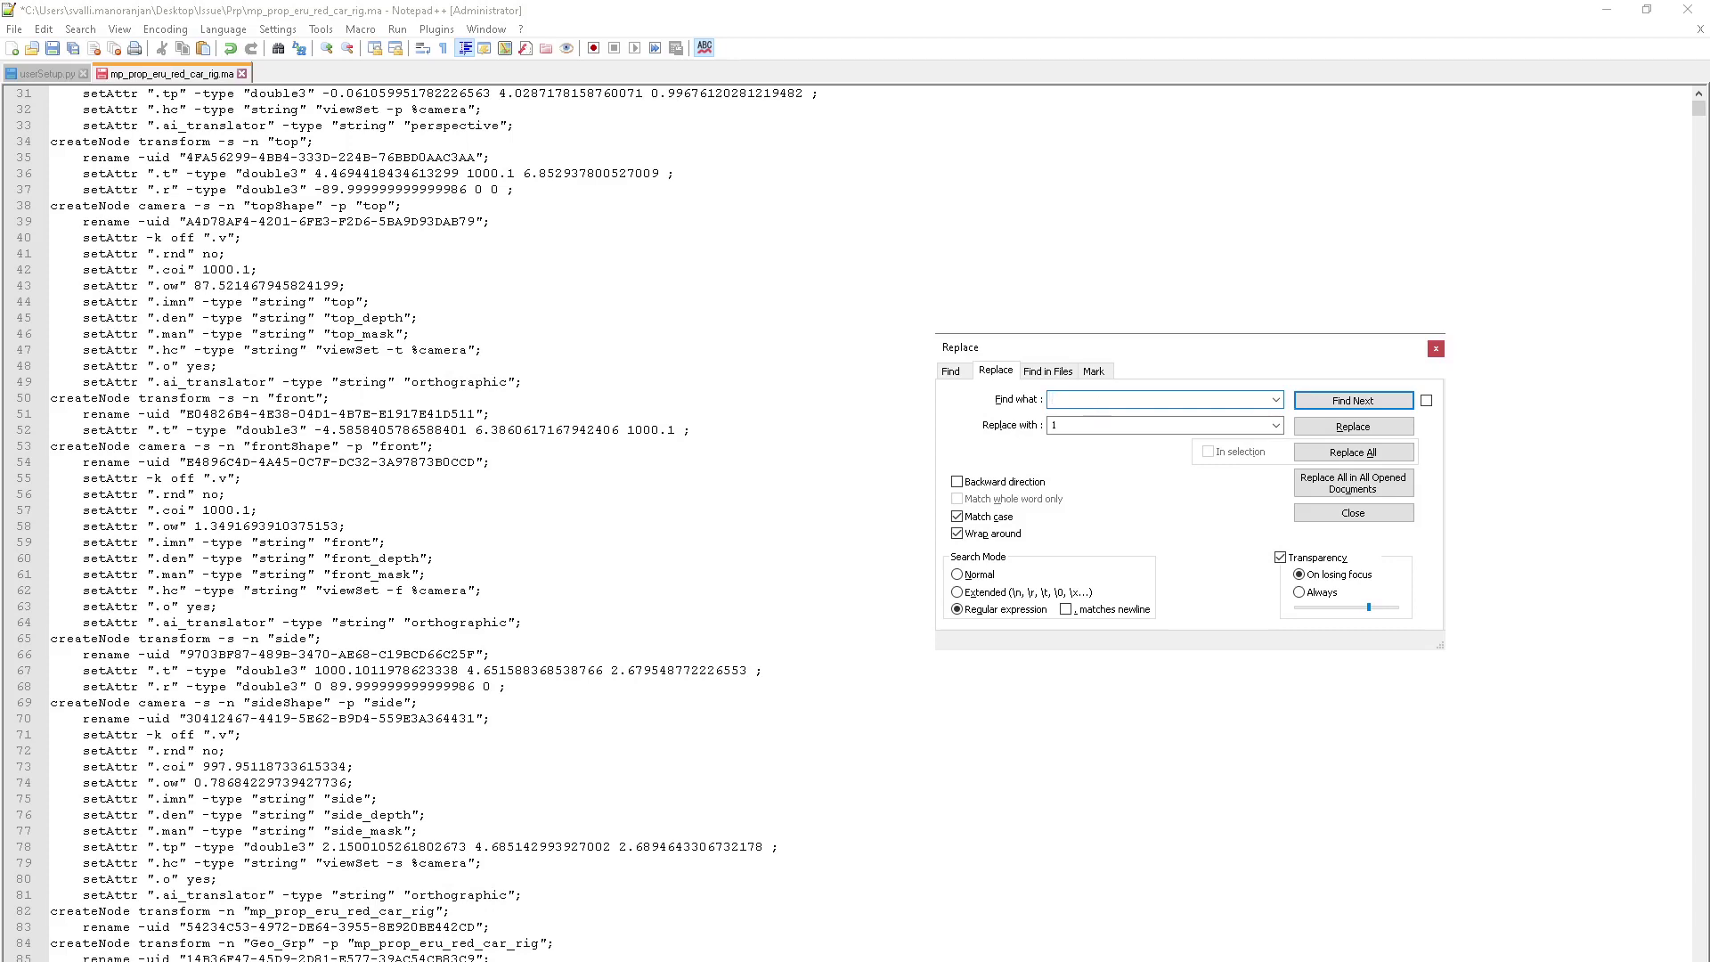
pyautogui.click(1053, 955)
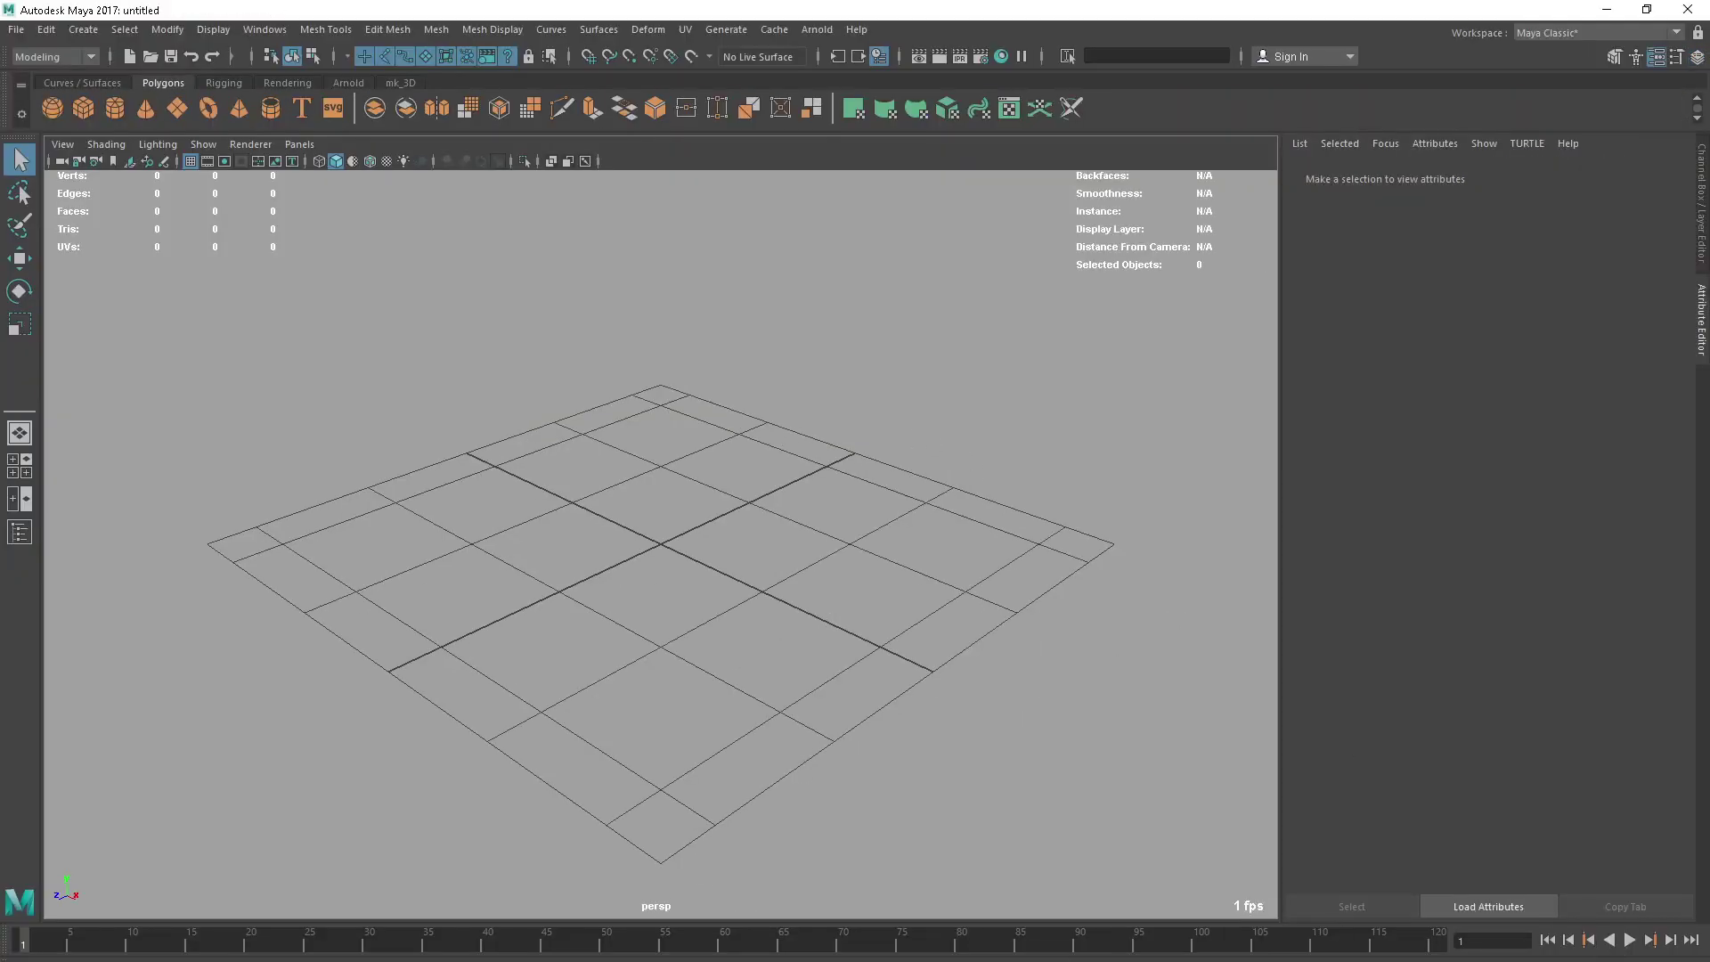
pyautogui.click(1606, 954)
pyautogui.scroll(10, 618, 385)
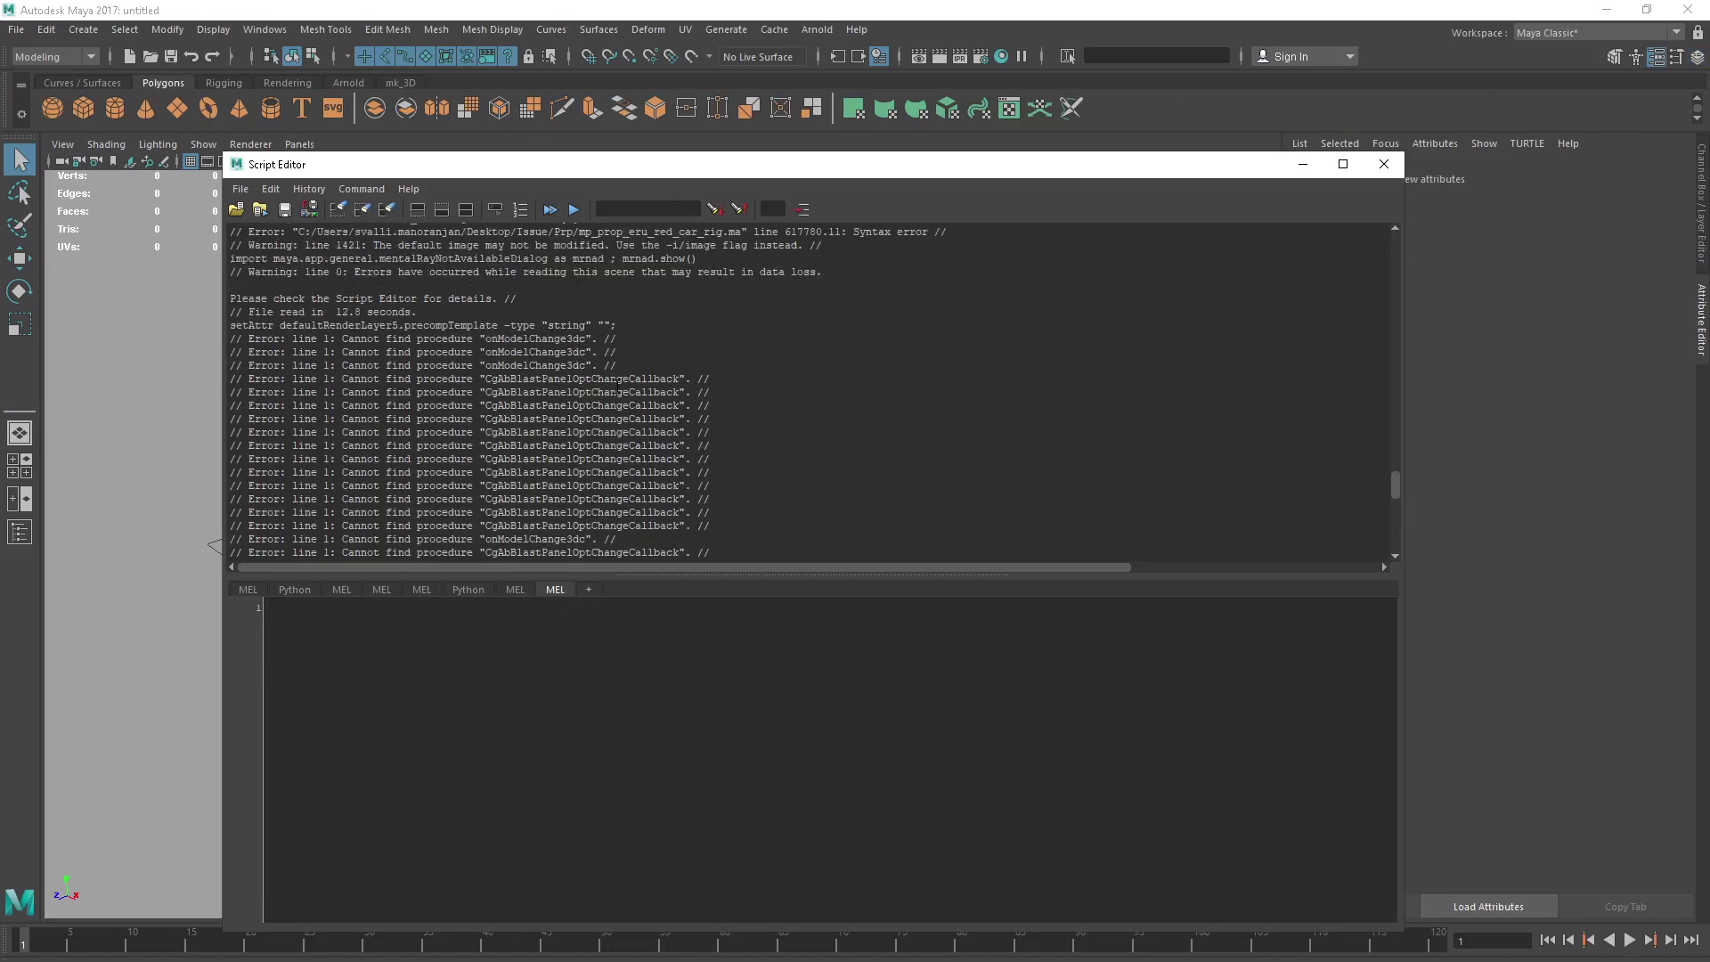
pyautogui.scroll(5, 617, 385)
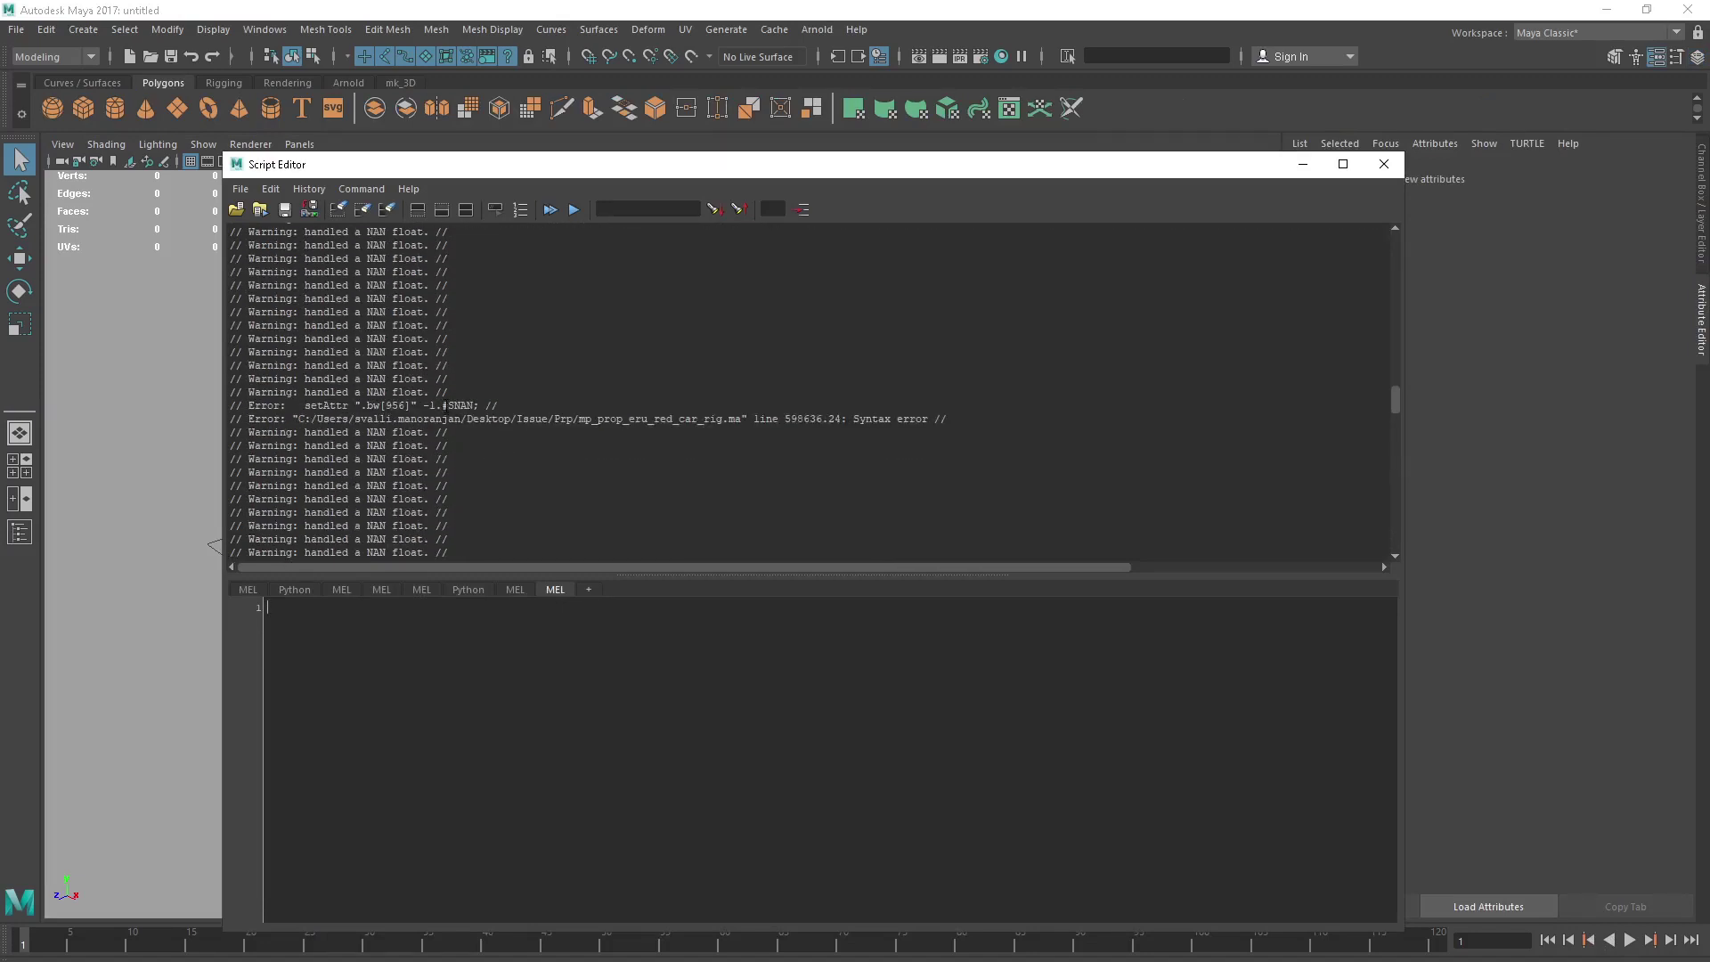
pyautogui.moveTo(448, 405)
pyautogui.mouseDown()
pyautogui.moveTo(473, 405)
pyautogui.moveTo(436, 405)
pyautogui.moveTo(451, 405)
pyautogui.mouseUp()
pyautogui.click(448, 405)
# Step: Return to Notepad++, search for #, and replace every -1.#QNAN value in the file with 1
pyautogui.hotkey('alt', 'Tab')
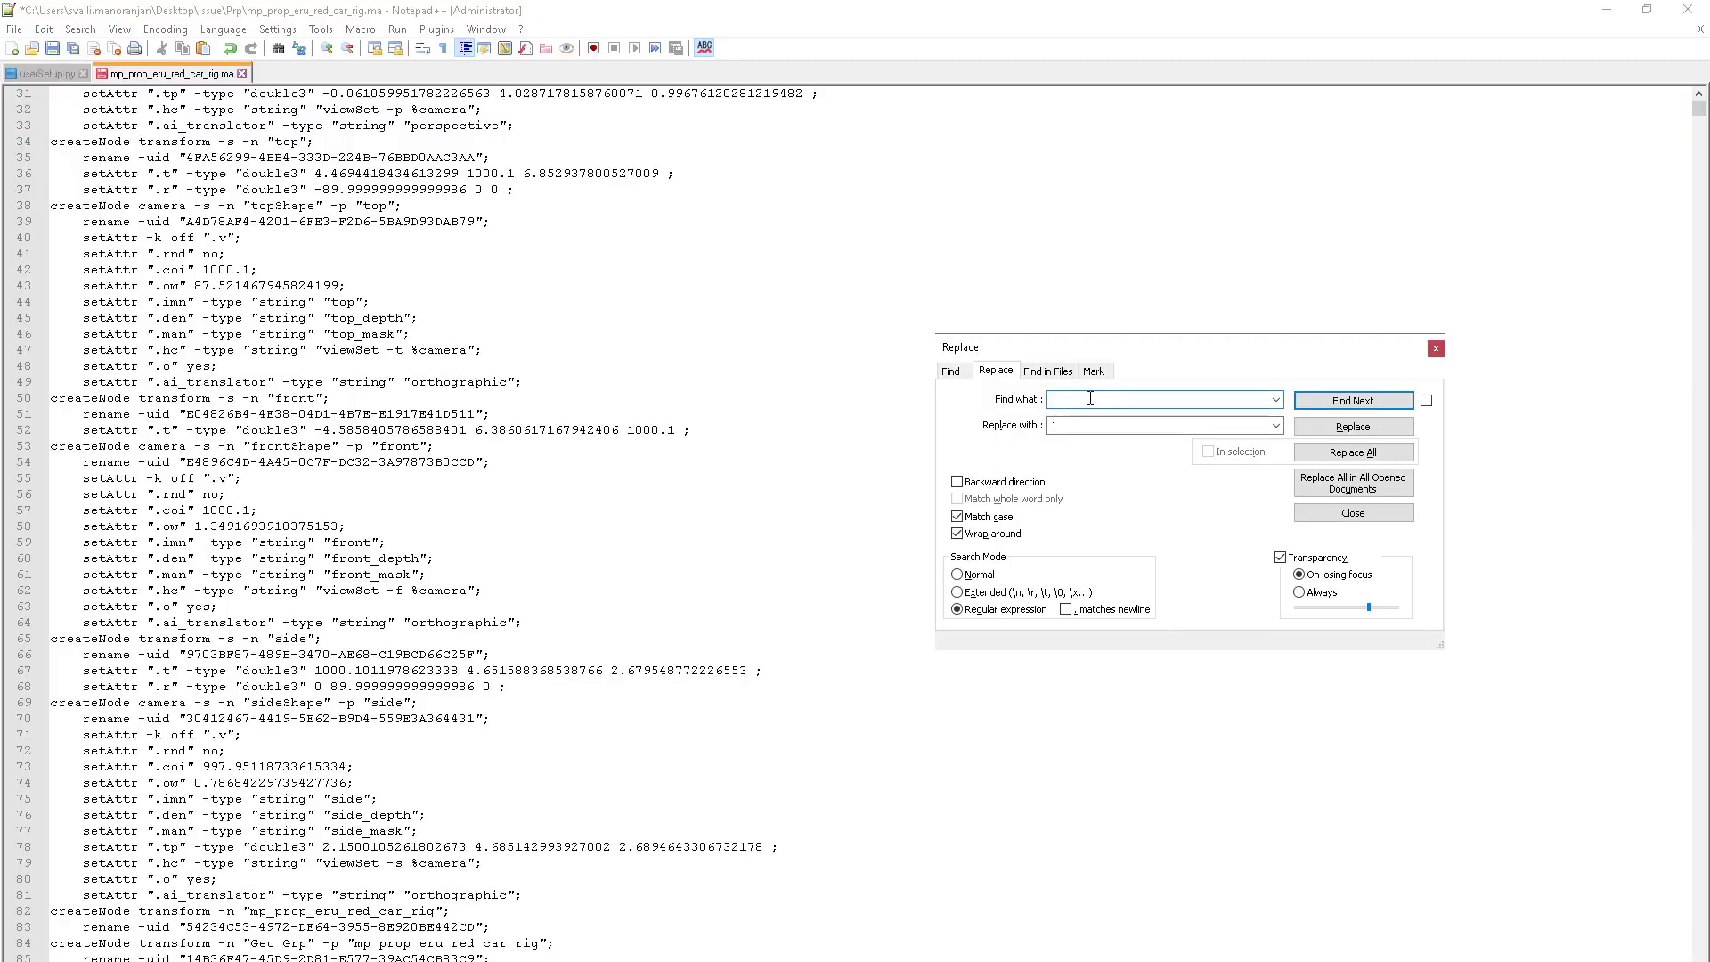
pyautogui.press('Return')
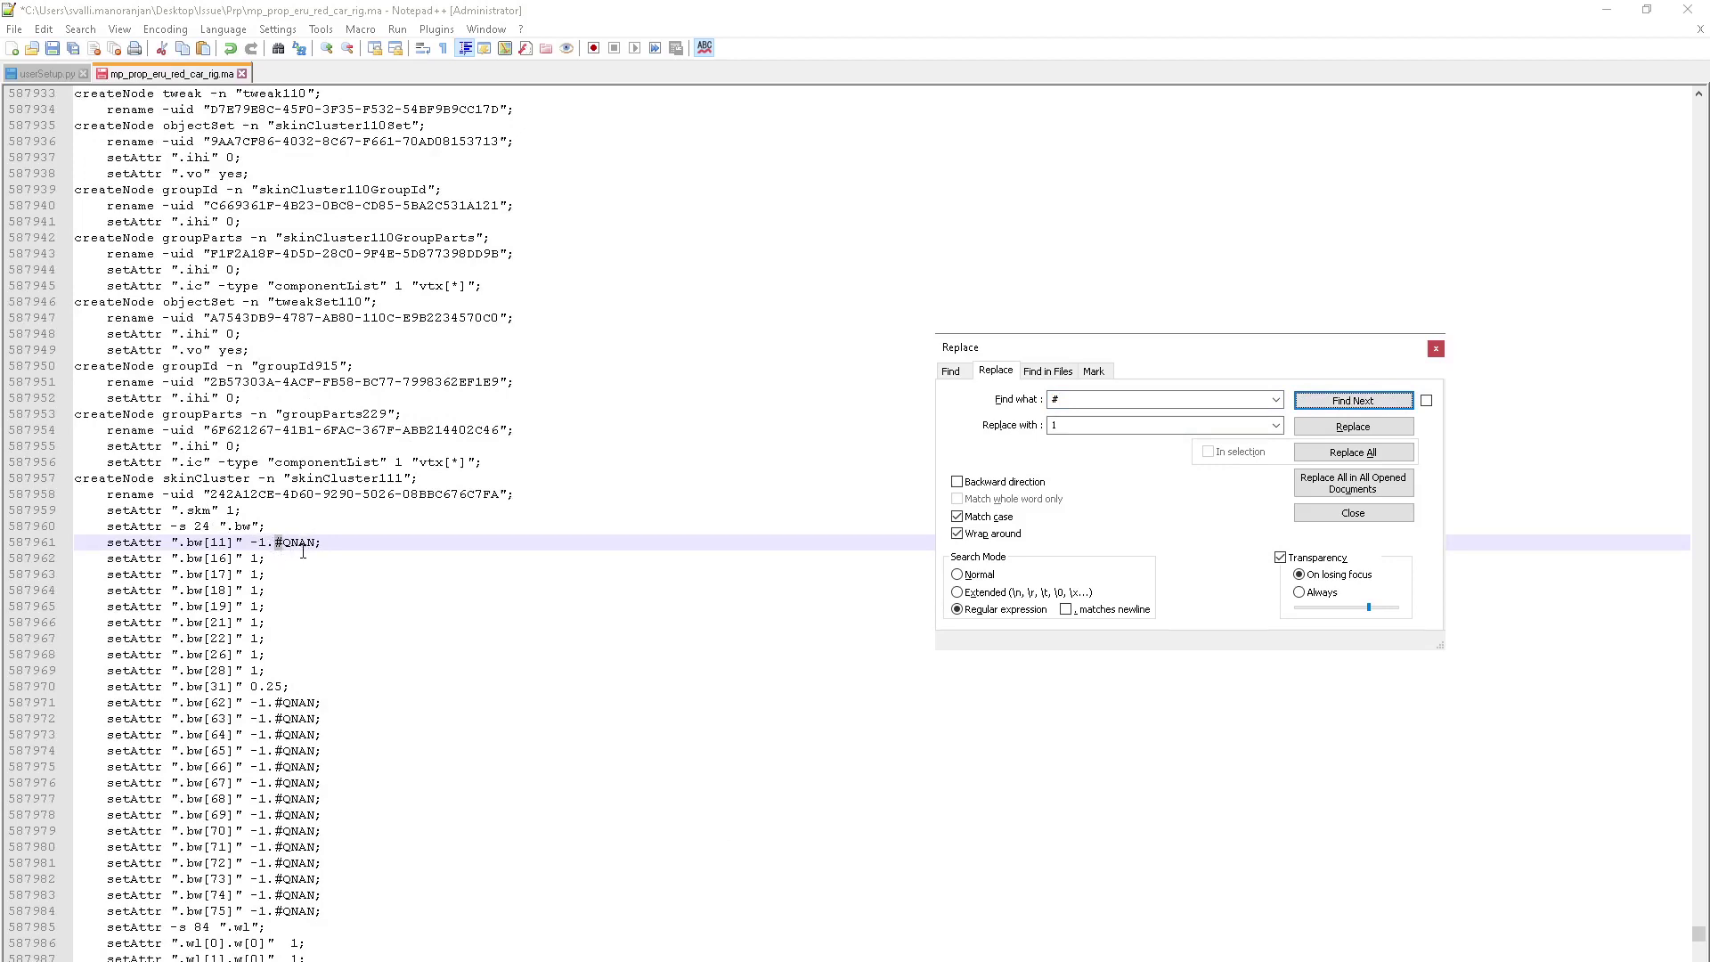
pyautogui.moveTo(252, 543); pyautogui.dragTo(316, 546)
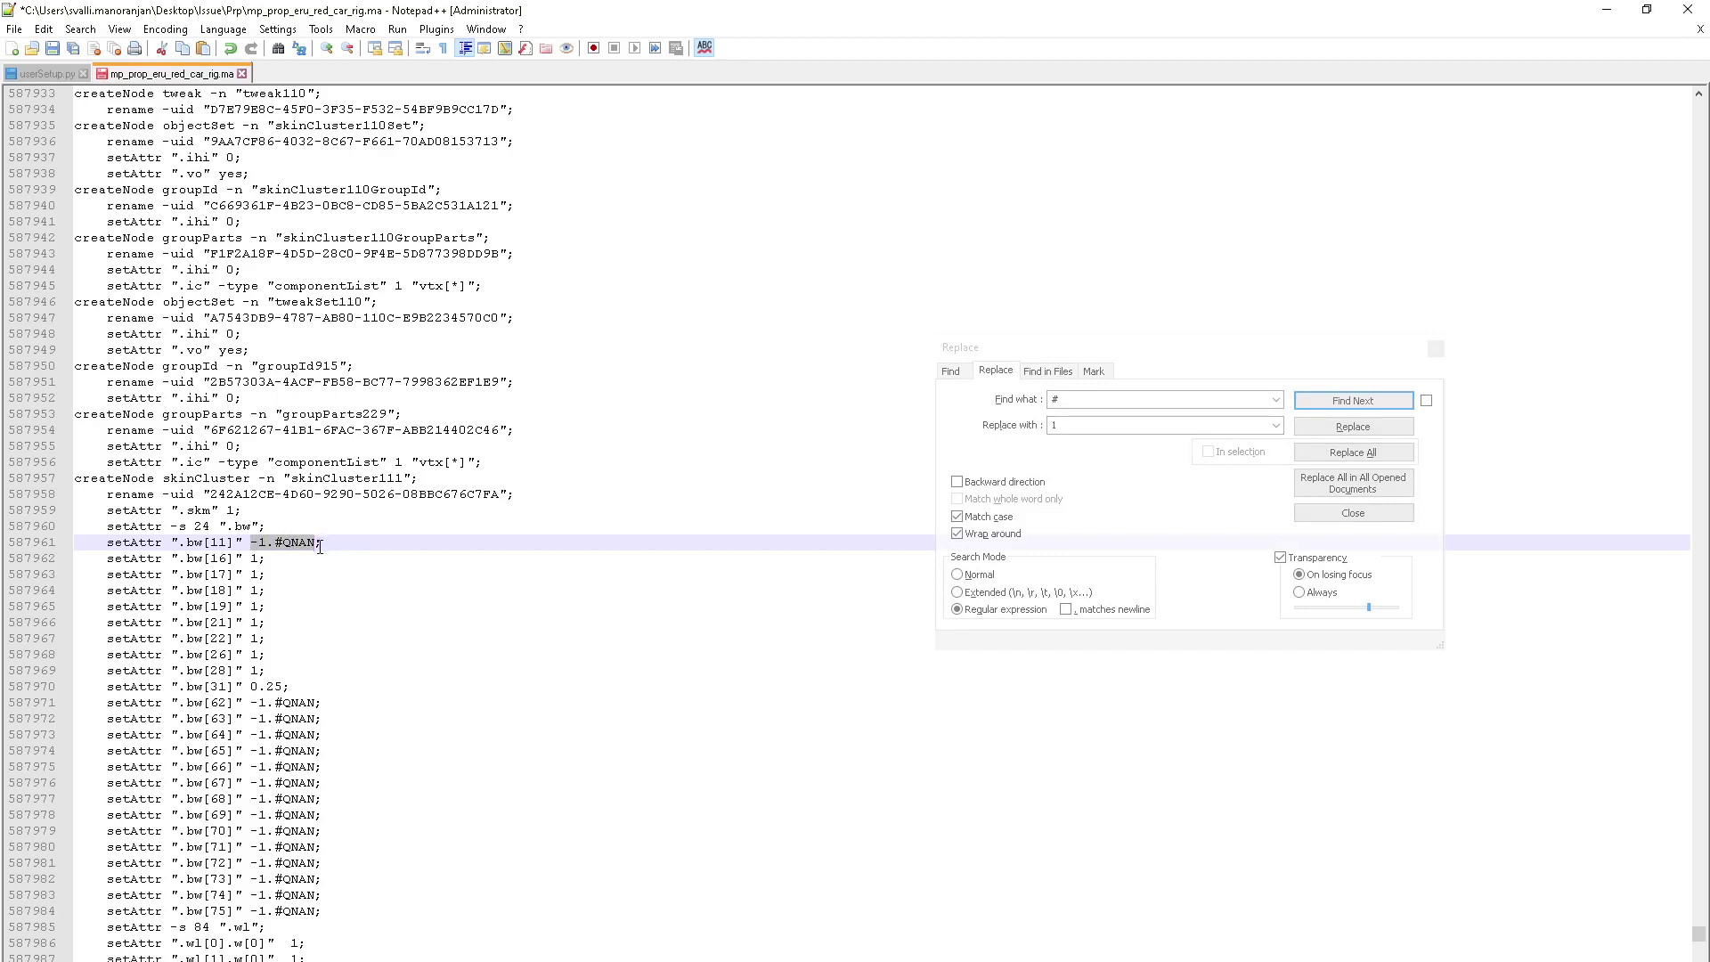
pyautogui.hotkey('ctrl', 'h')
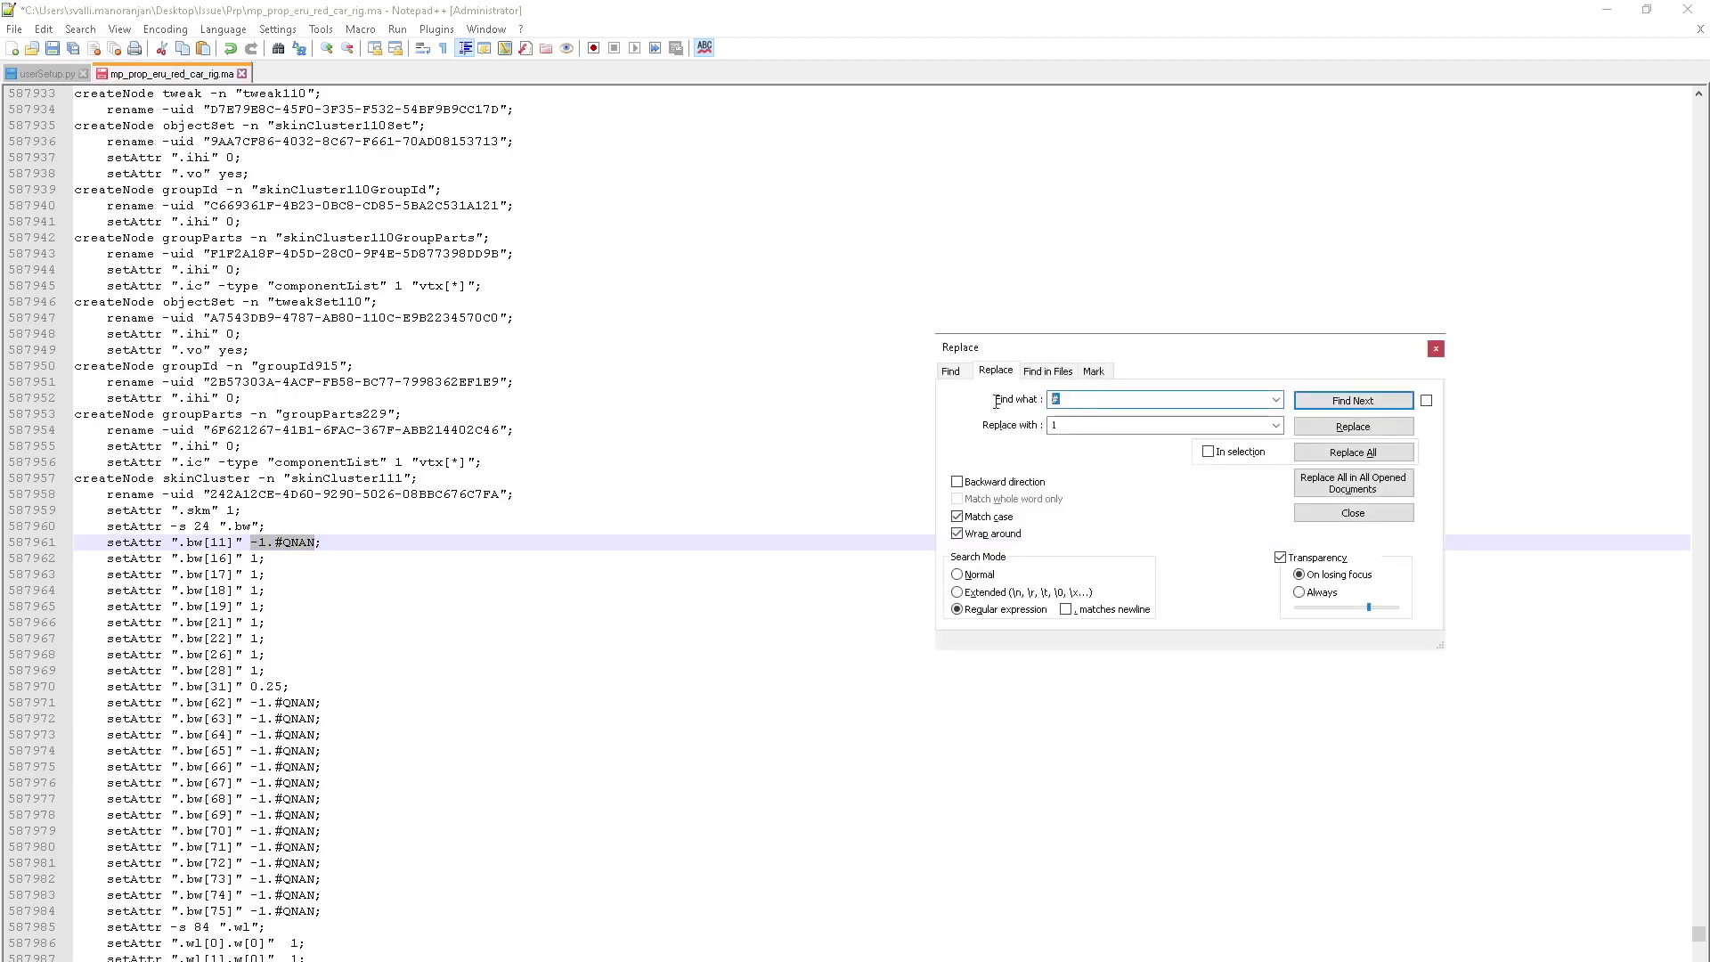
pyautogui.doubleClick(1074, 426)
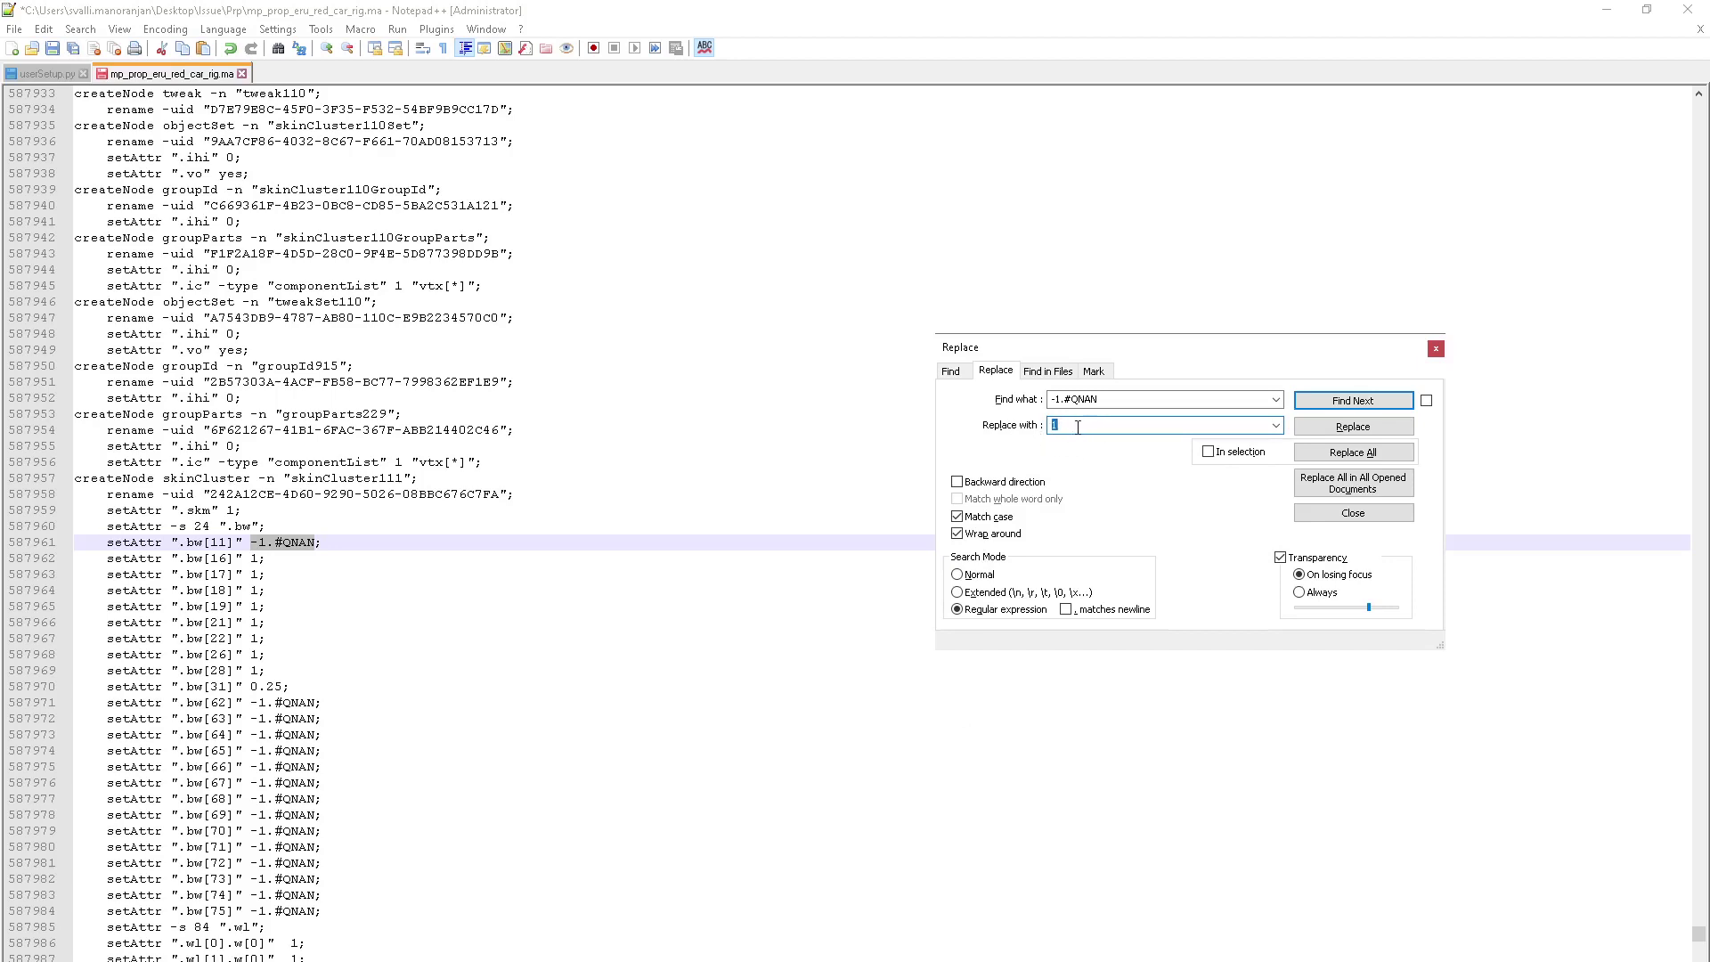
pyautogui.click(1321, 455)
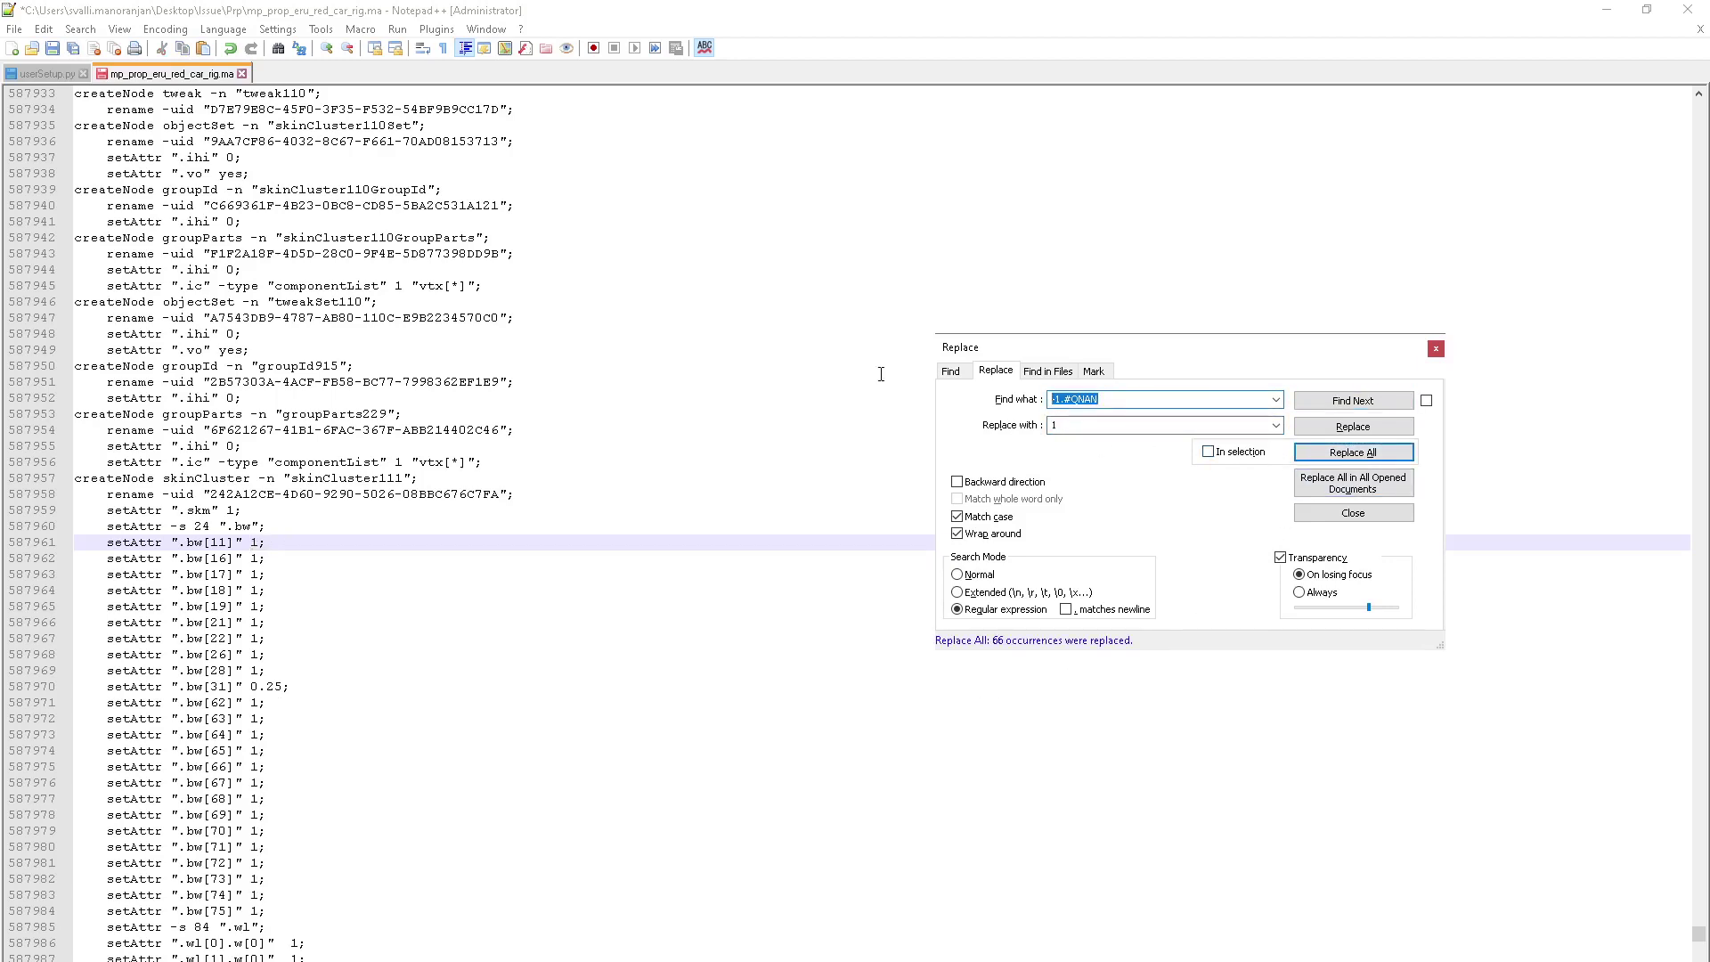
# Step: Search for # again and replace every -1.#SNAN value in the file with 1
pyautogui.write('#')
pyautogui.click(1319, 403)
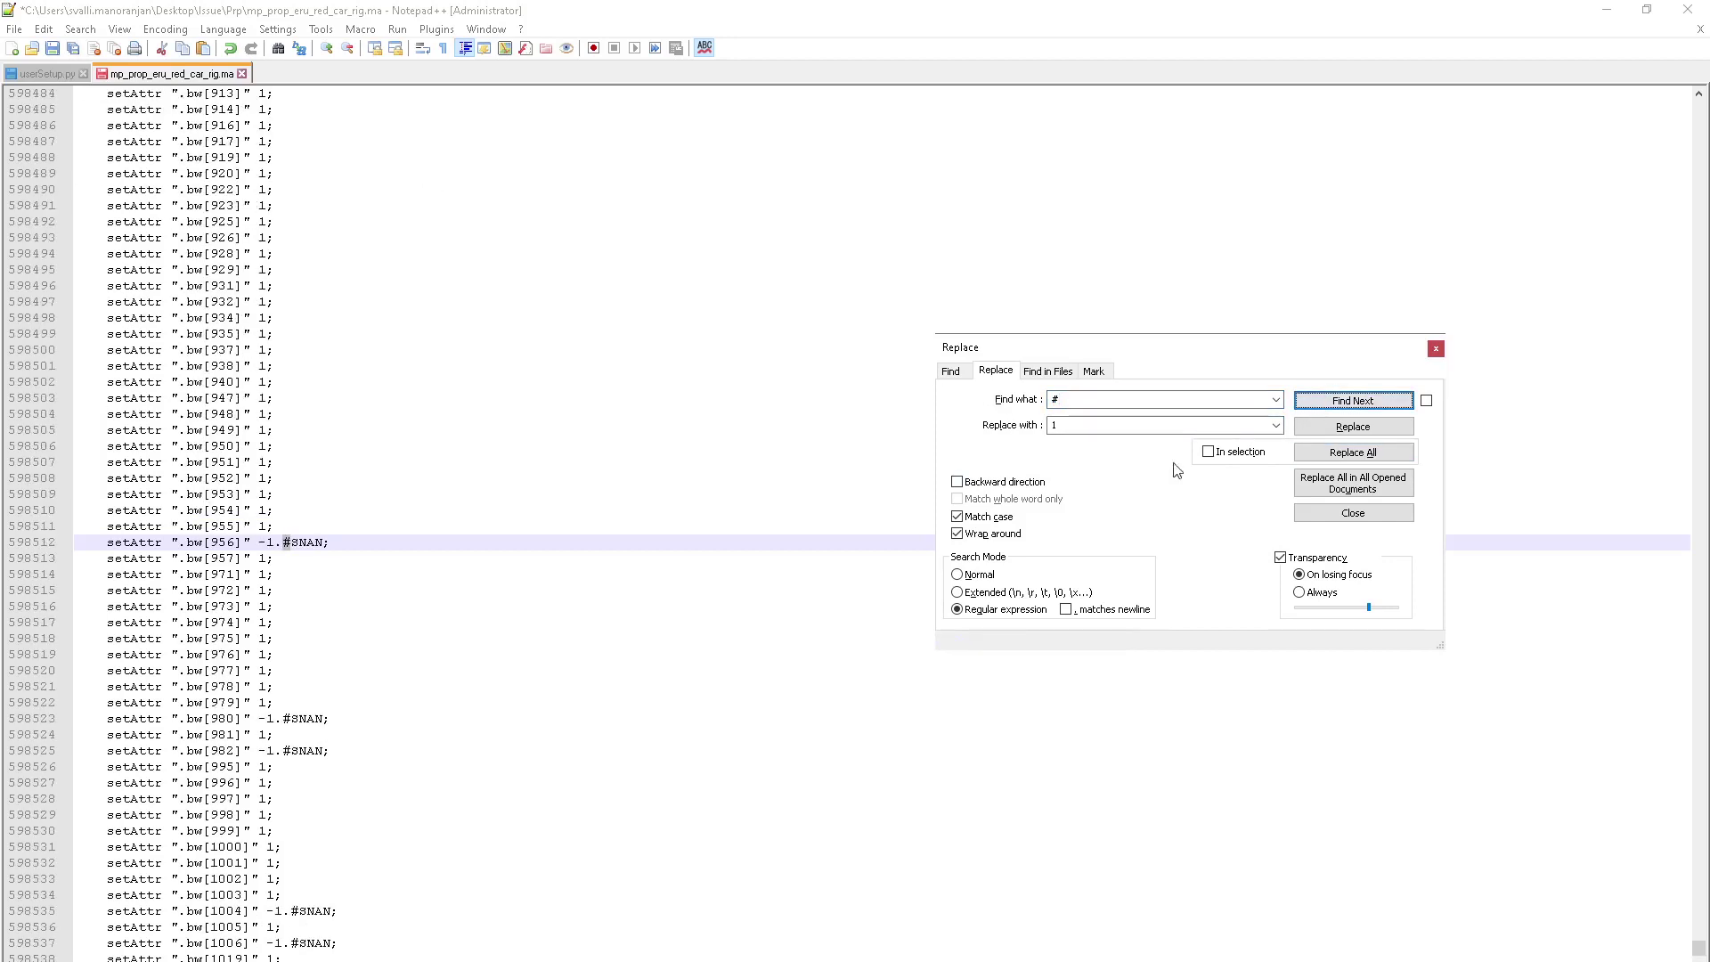
pyautogui.moveTo(258, 543); pyautogui.dragTo(324, 543)
pyautogui.hotkey('ctrl', 'c')
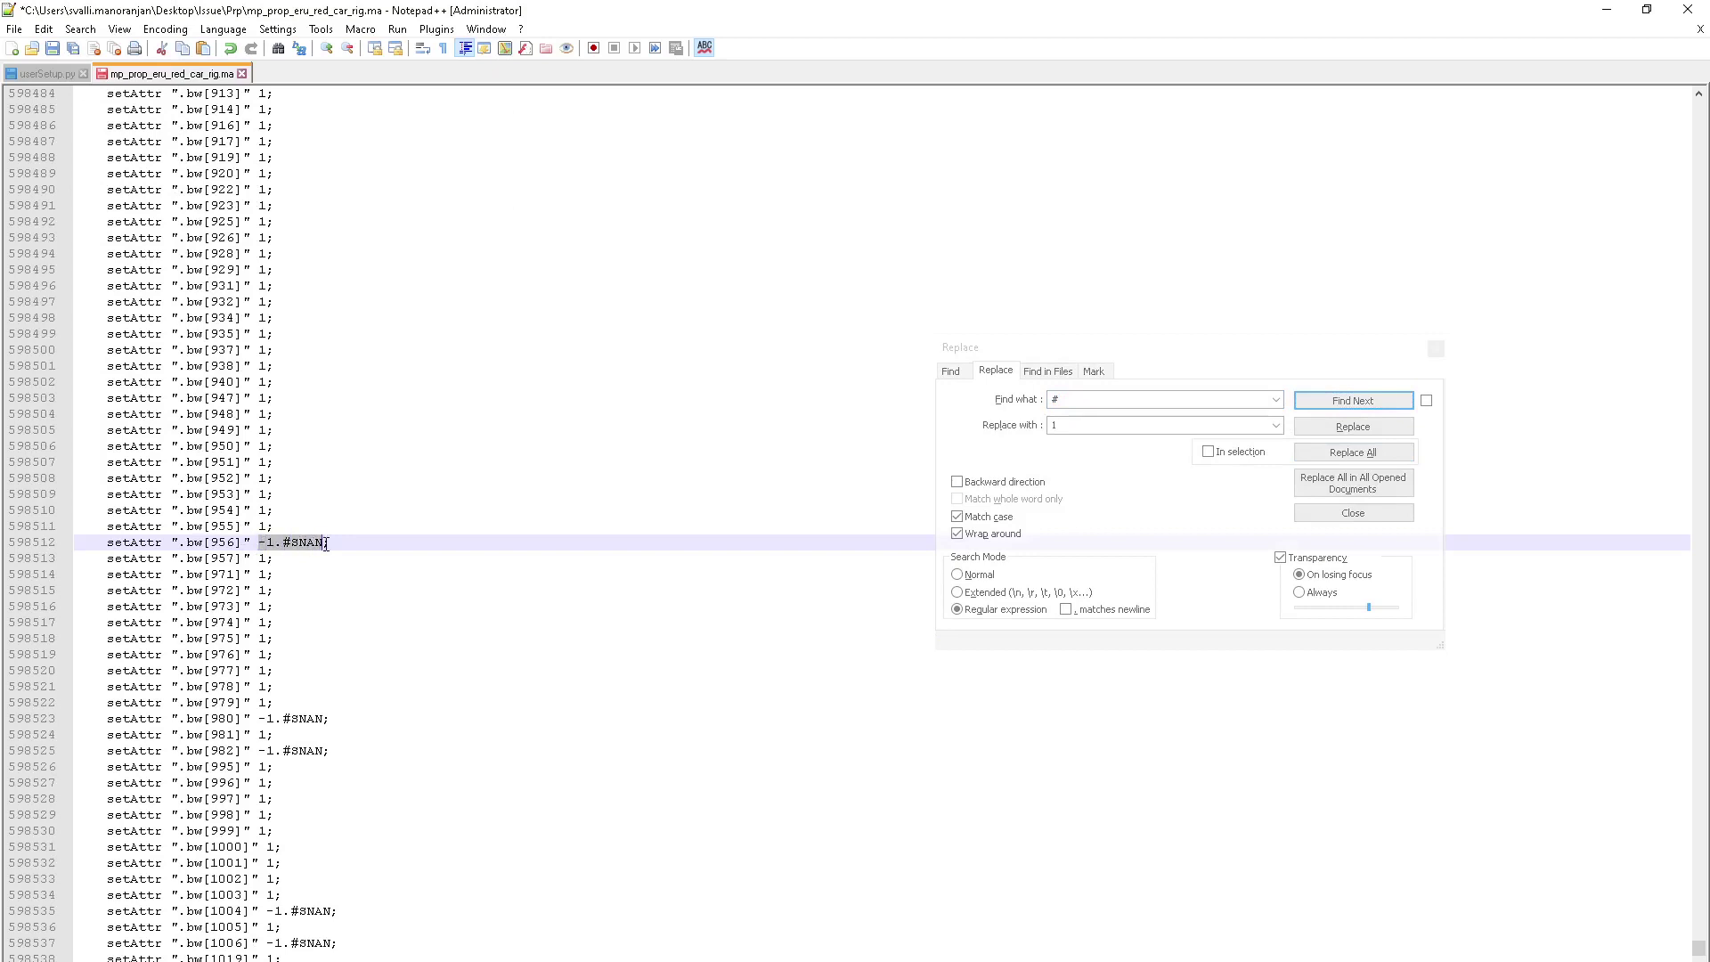
pyautogui.click(1081, 403)
pyautogui.hotkey('ctrl', 'a')
pyautogui.hotkey('ctrl', 'v')
pyautogui.click(1170, 427)
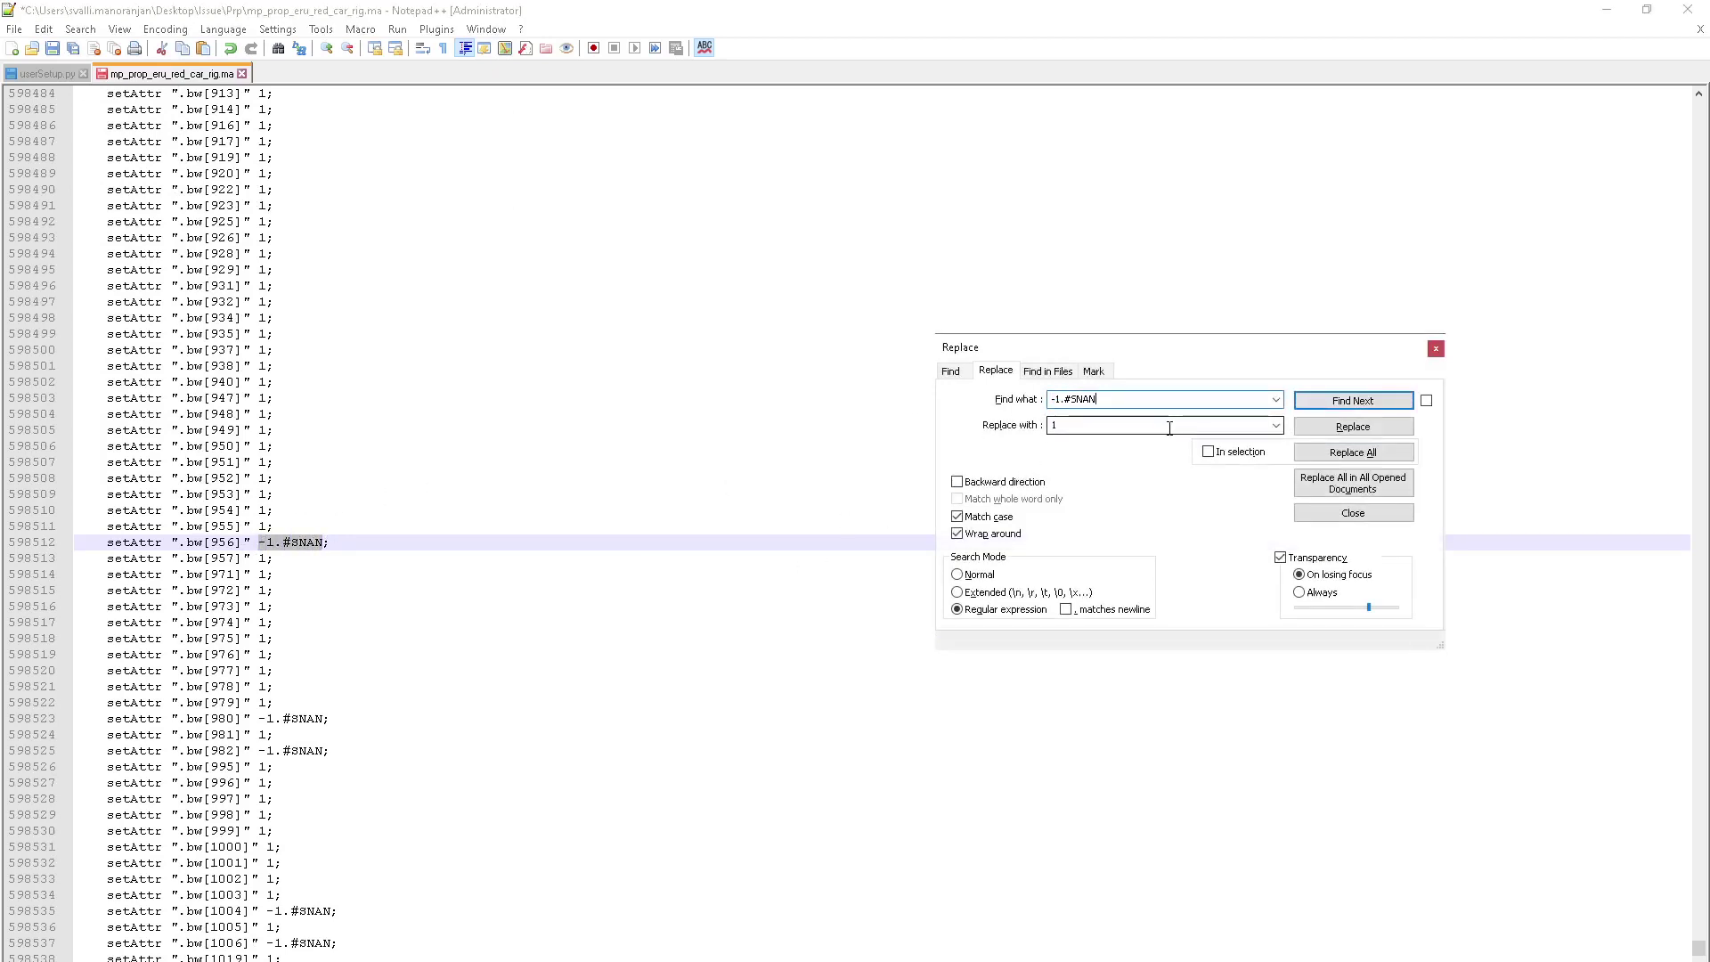
pyautogui.click(1347, 452)
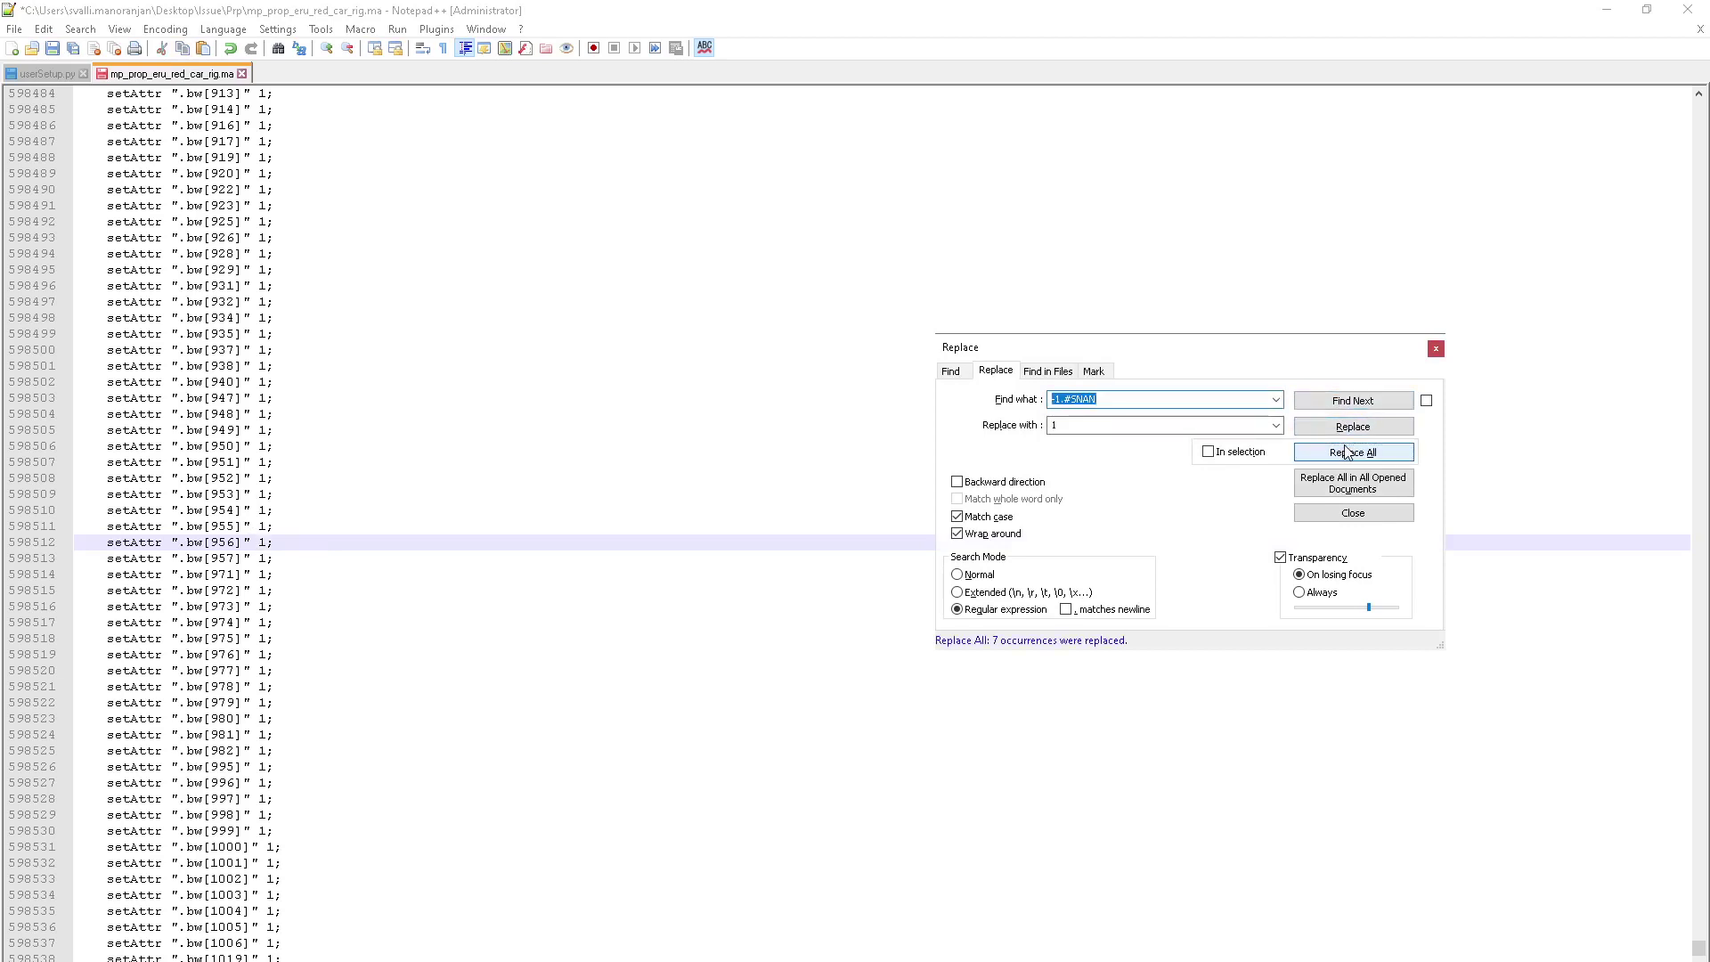
# Step: Search the file for any remaining # characters and review the lines near its start
pyautogui.write('#')
pyautogui.click(1352, 401)
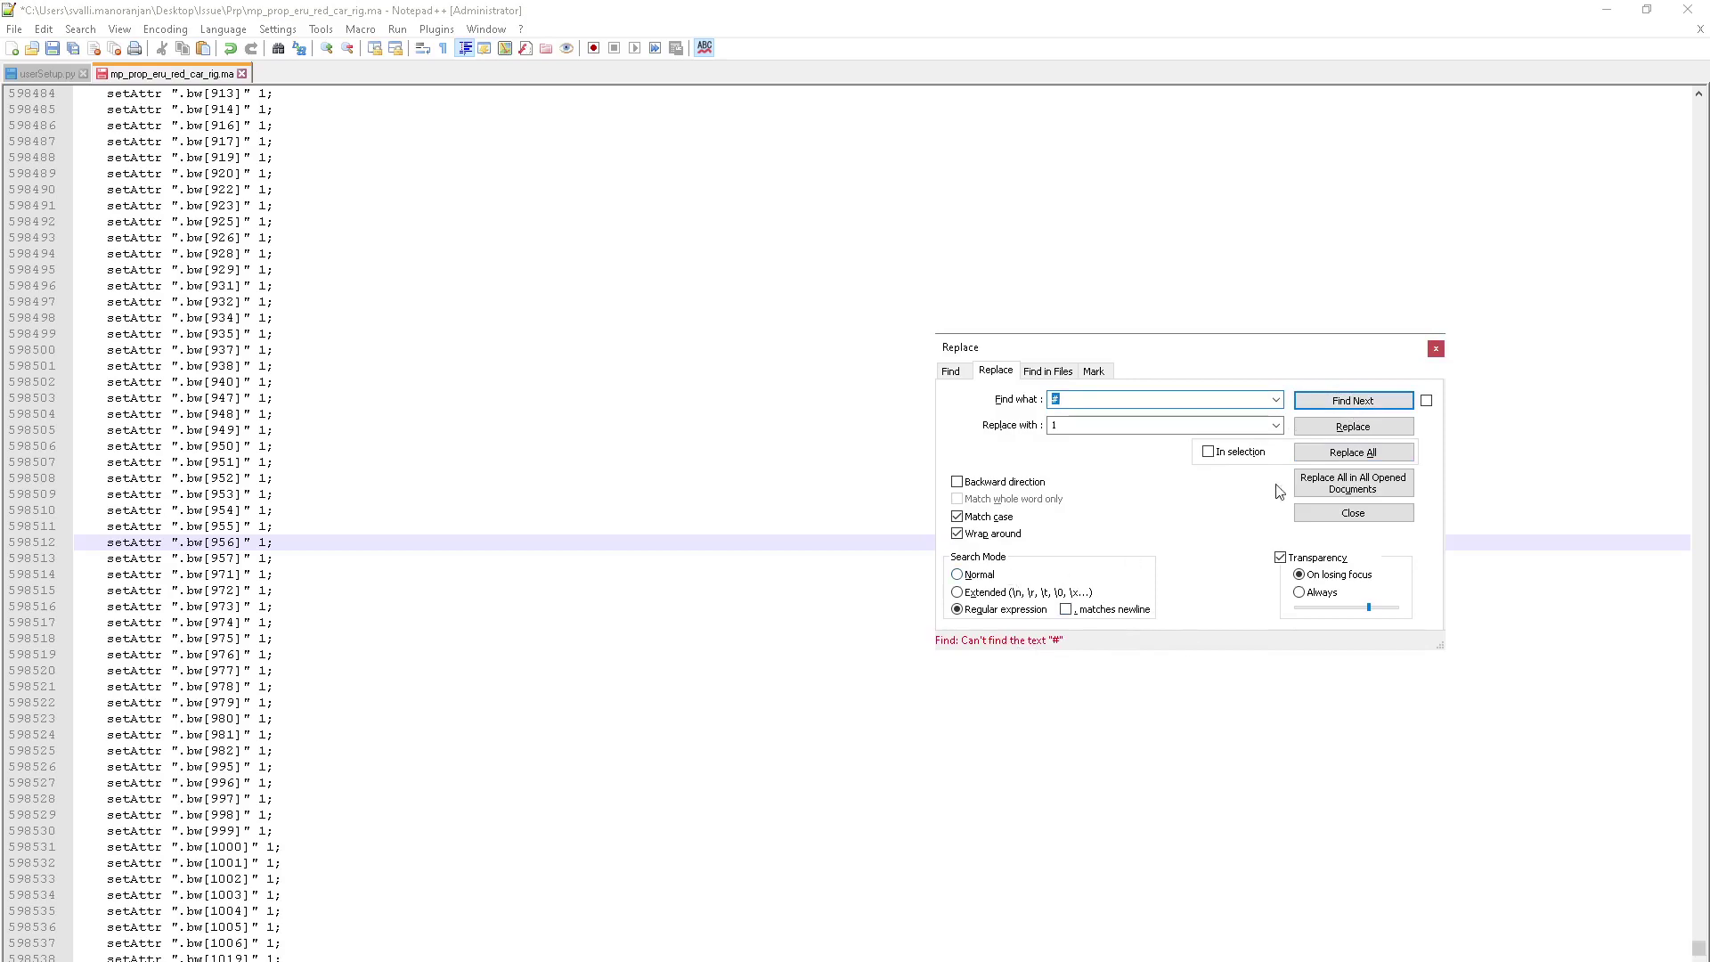
pyautogui.moveTo(1698, 949); pyautogui.dragTo(1699, 100)
pyautogui.scroll(-6, 586, 313)
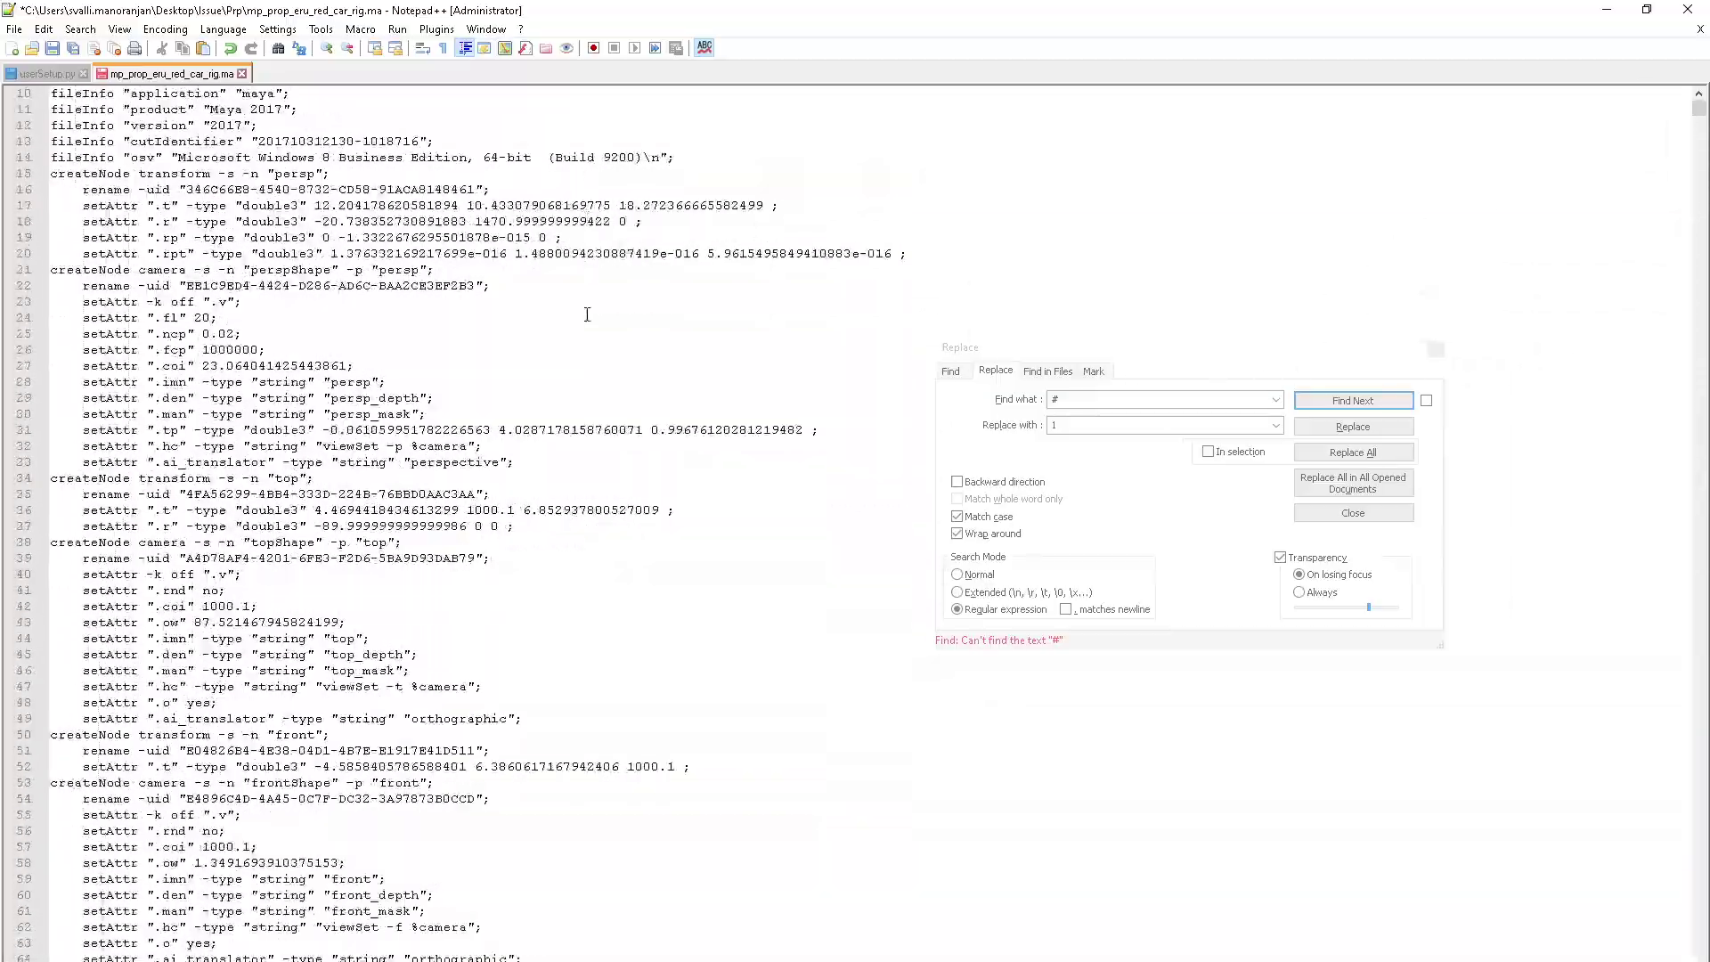
# Step: Search for defaultRenderLayer5 and replace all its occurrences with defaultRenderLayer
pyautogui.click(1075, 405)
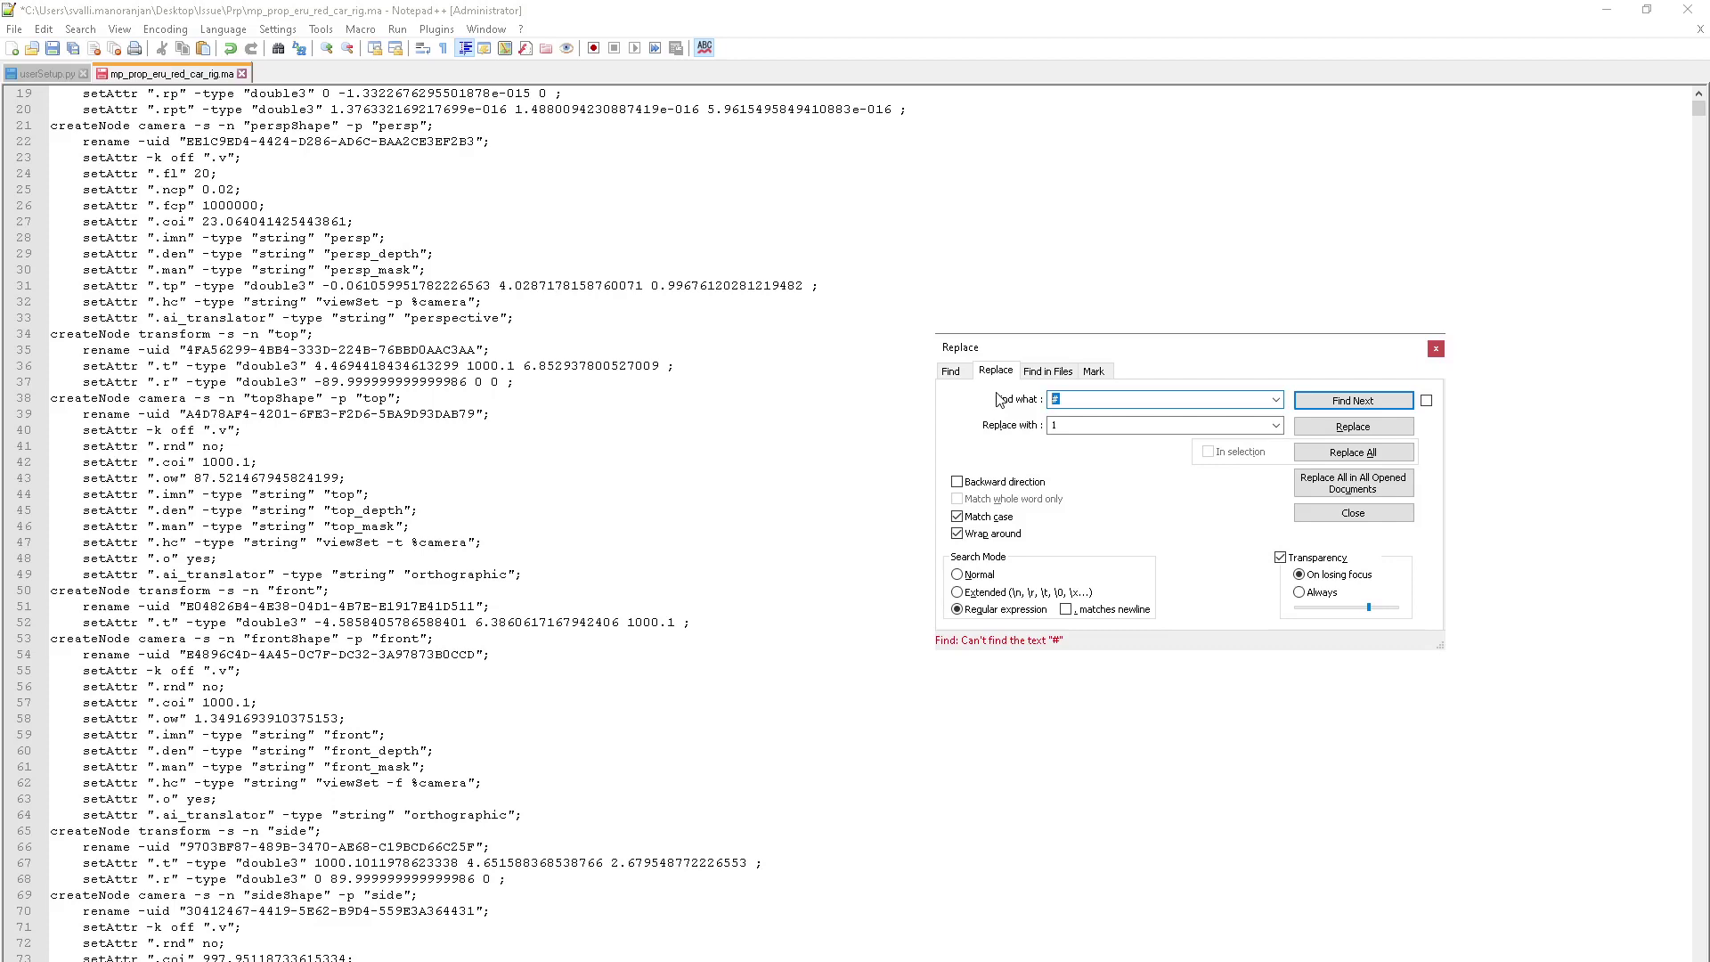
pyautogui.write('defaultRenderLayer')
pyautogui.click(1327, 403)
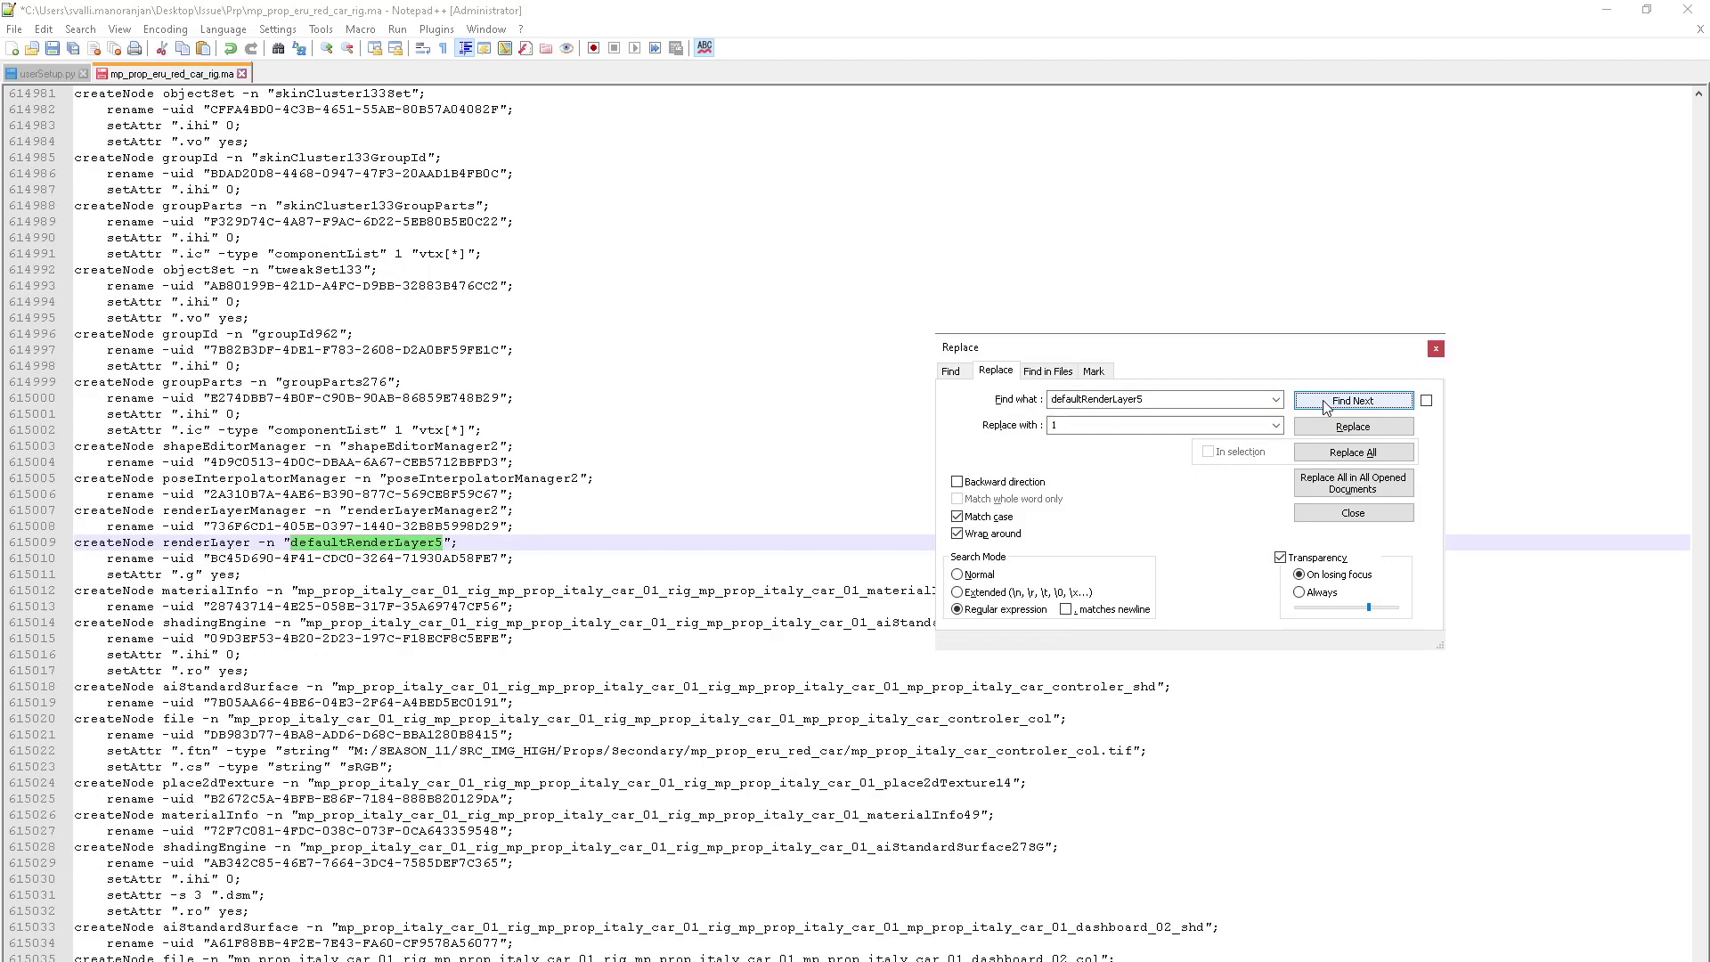
pyautogui.click(1158, 399)
pyautogui.hotkey('ctrl', 'c')
pyautogui.doubleClick(1106, 427)
pyautogui.hotkey('ctrl', 'v')
pyautogui.press('BackSpace')
pyautogui.click(1346, 458)
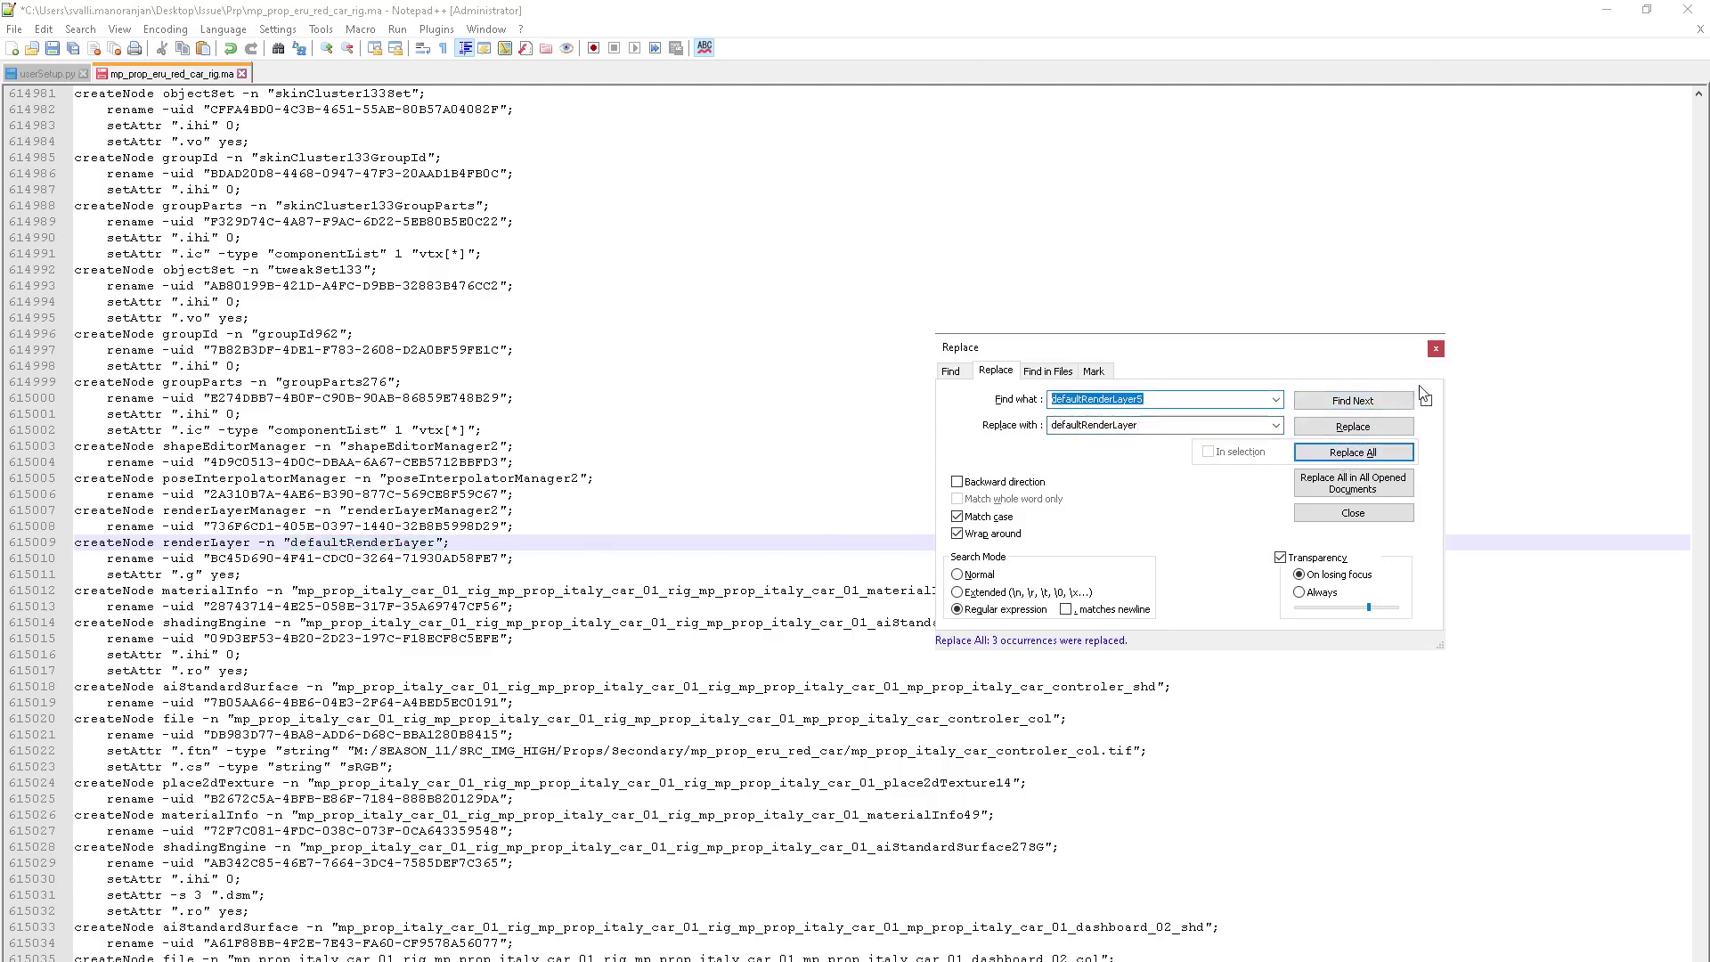
# Step: Close the Replace dialog, save and close mp_prop_eru_red_car_rig.ma, and minimize Notepad++ to return to Maya
pyautogui.click(1436, 348)
pyautogui.hotkey('ctrl', 's')
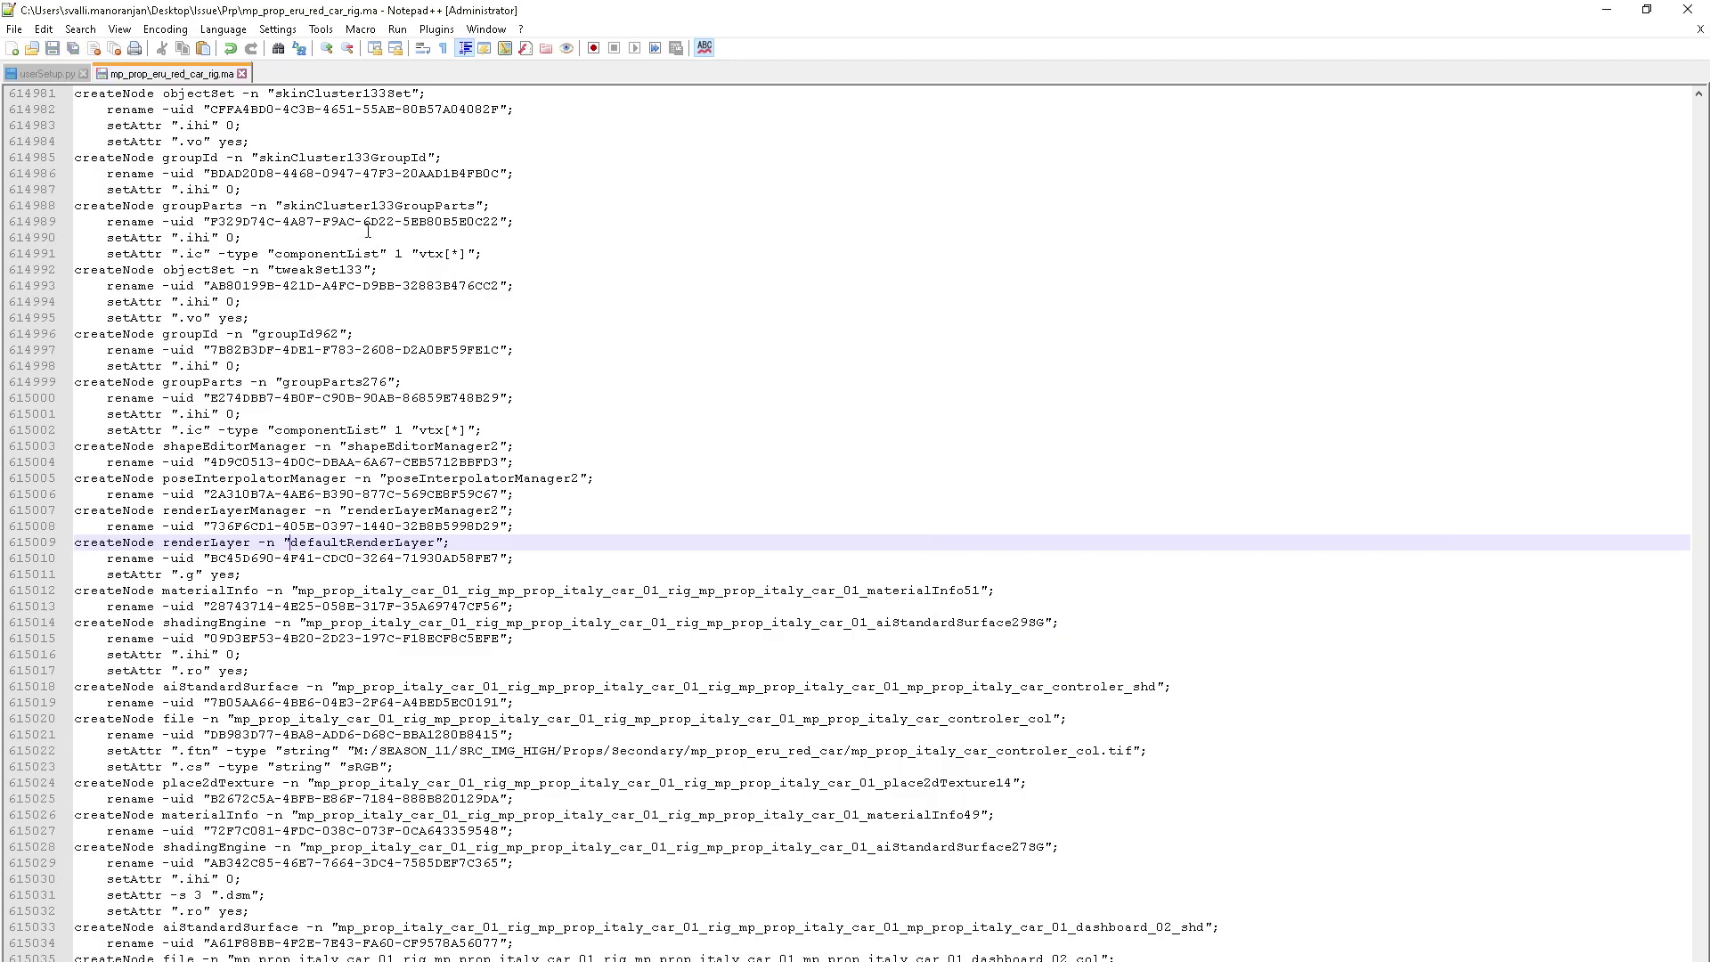
pyautogui.click(243, 74)
pyautogui.click(1605, 10)
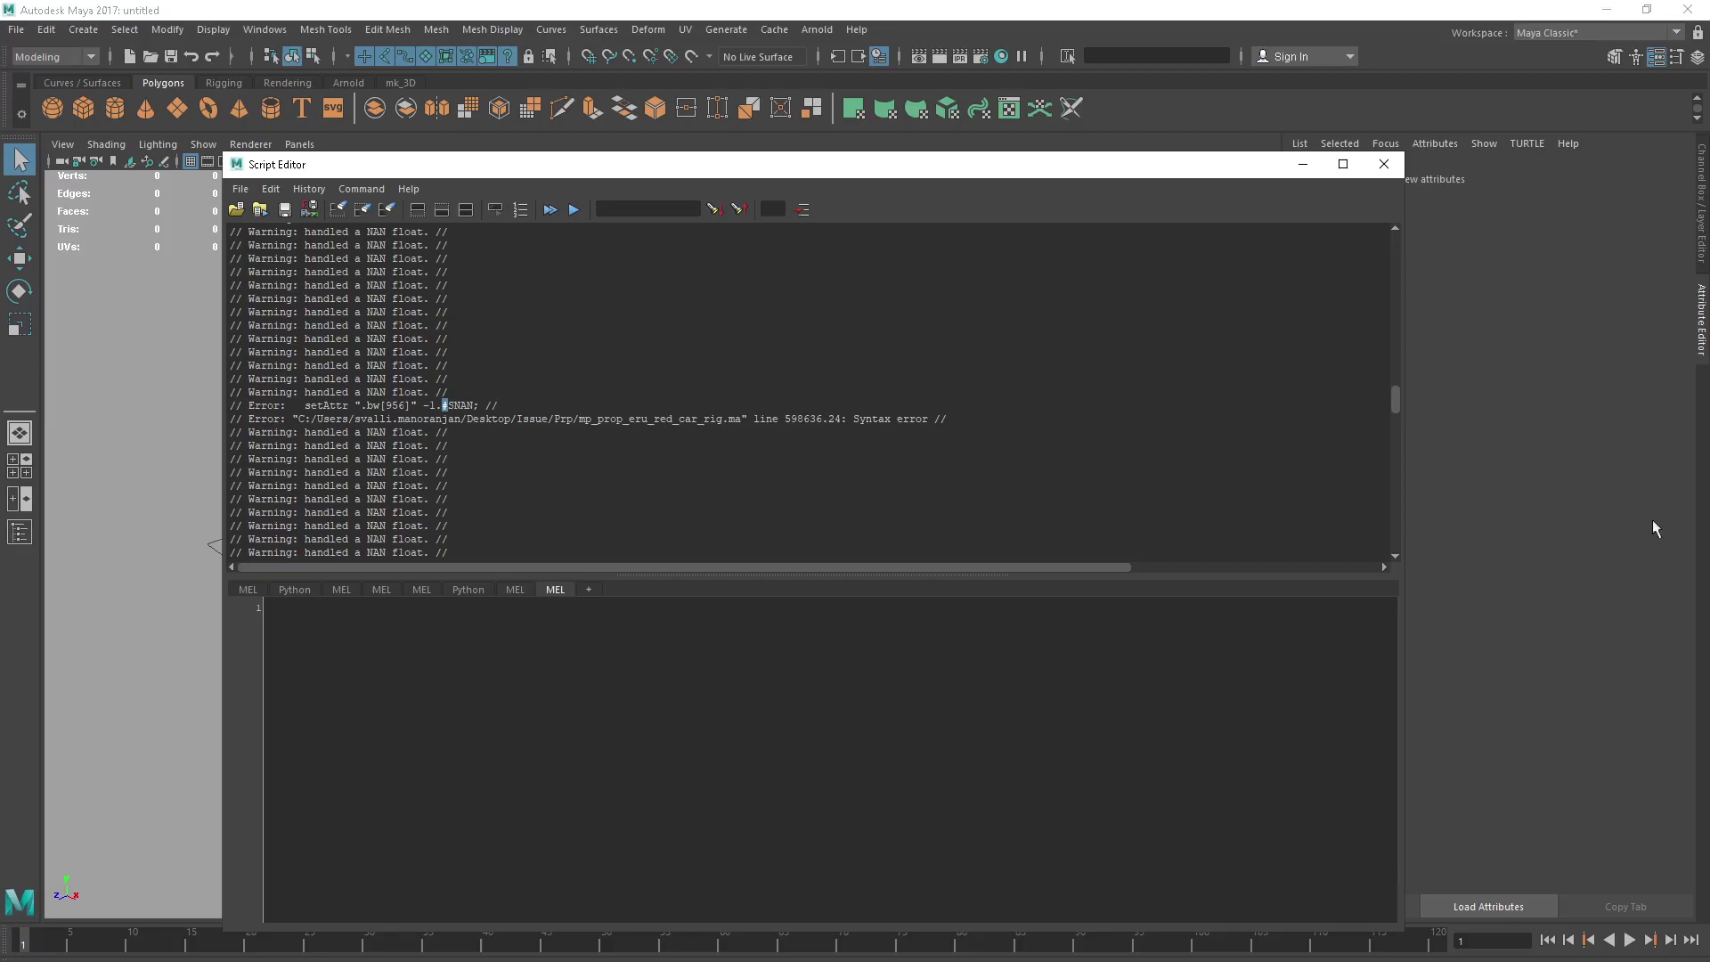
# Step: Clear the Script Editor's history and close the Script Editor
pyautogui.click(270, 189)
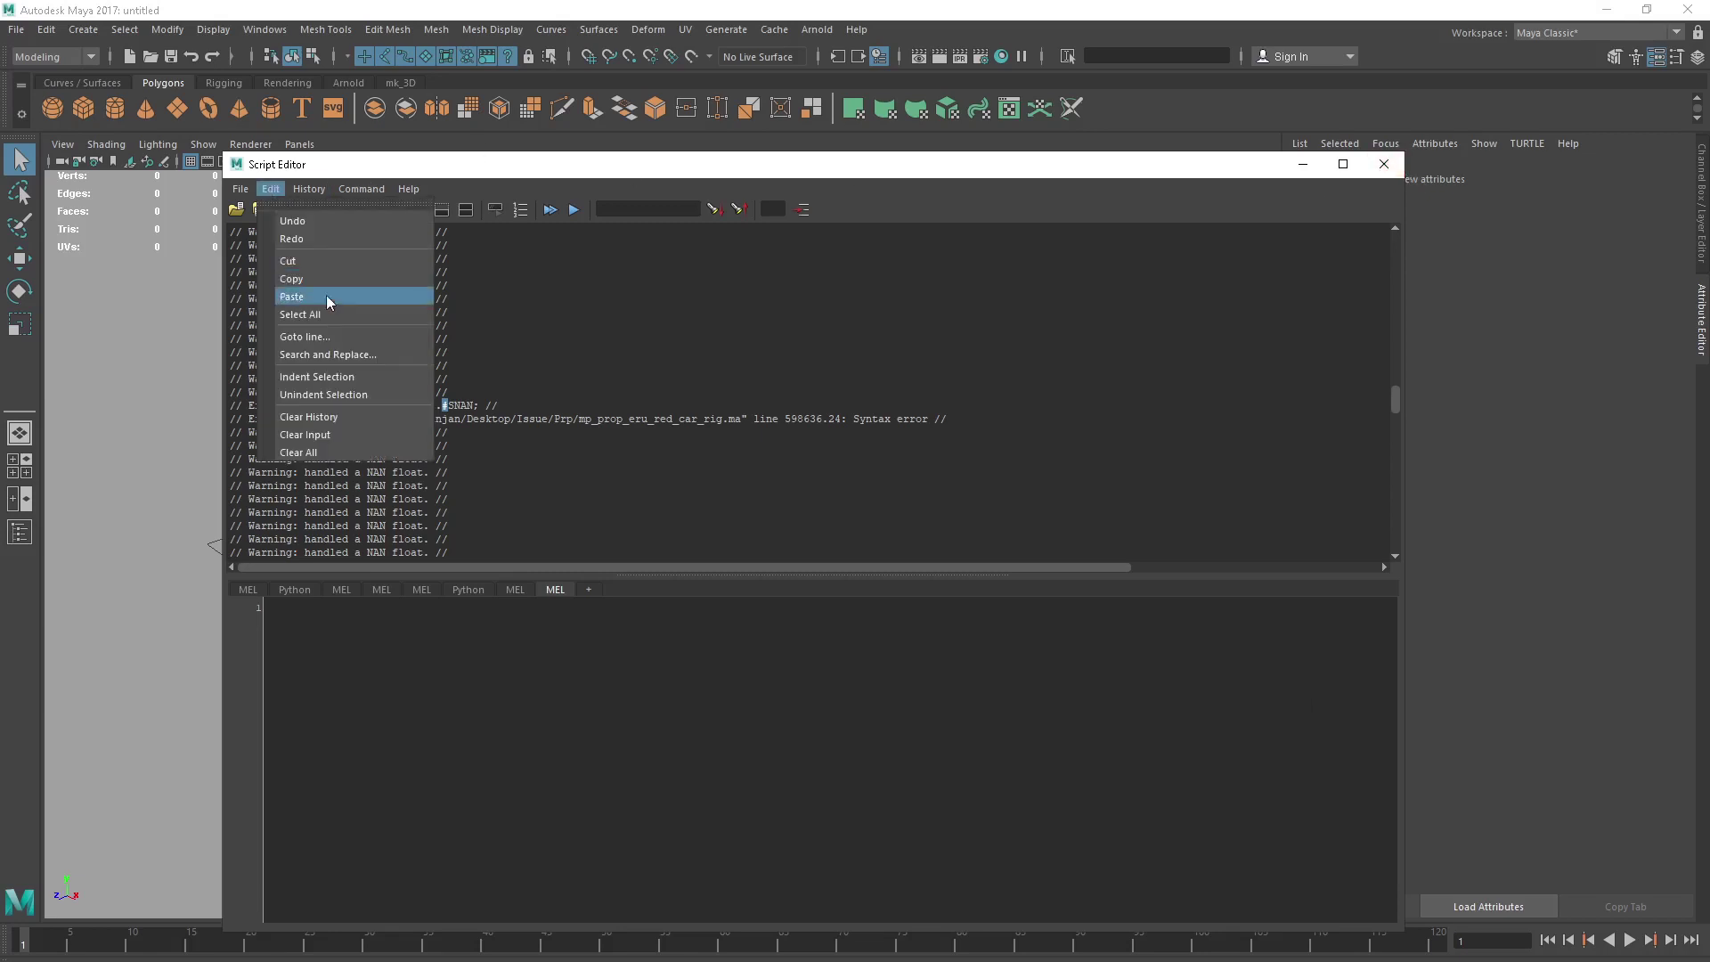
pyautogui.click(308, 416)
pyautogui.click(1383, 164)
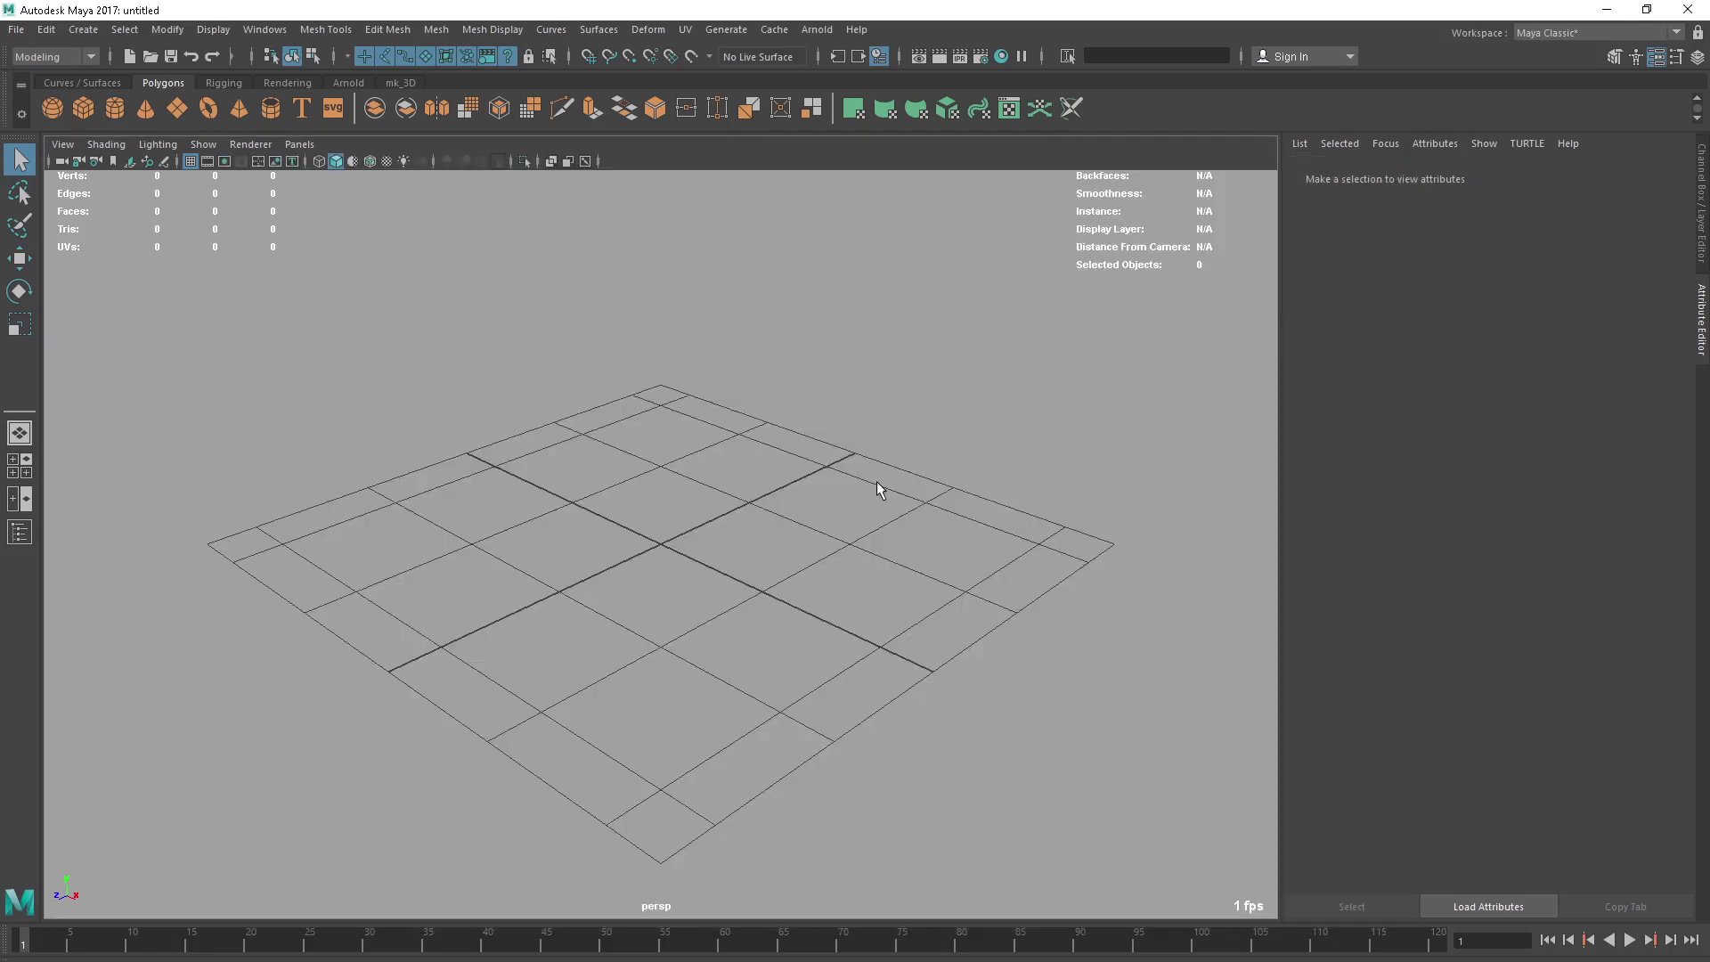
# Step: Open the repaired mp_prop_eru_red_car_rig.ma scene and show the Channel Box in place of the Attribute Editor
pyautogui.hotkey('ctrl', 'o')
pyautogui.click(420, 310)
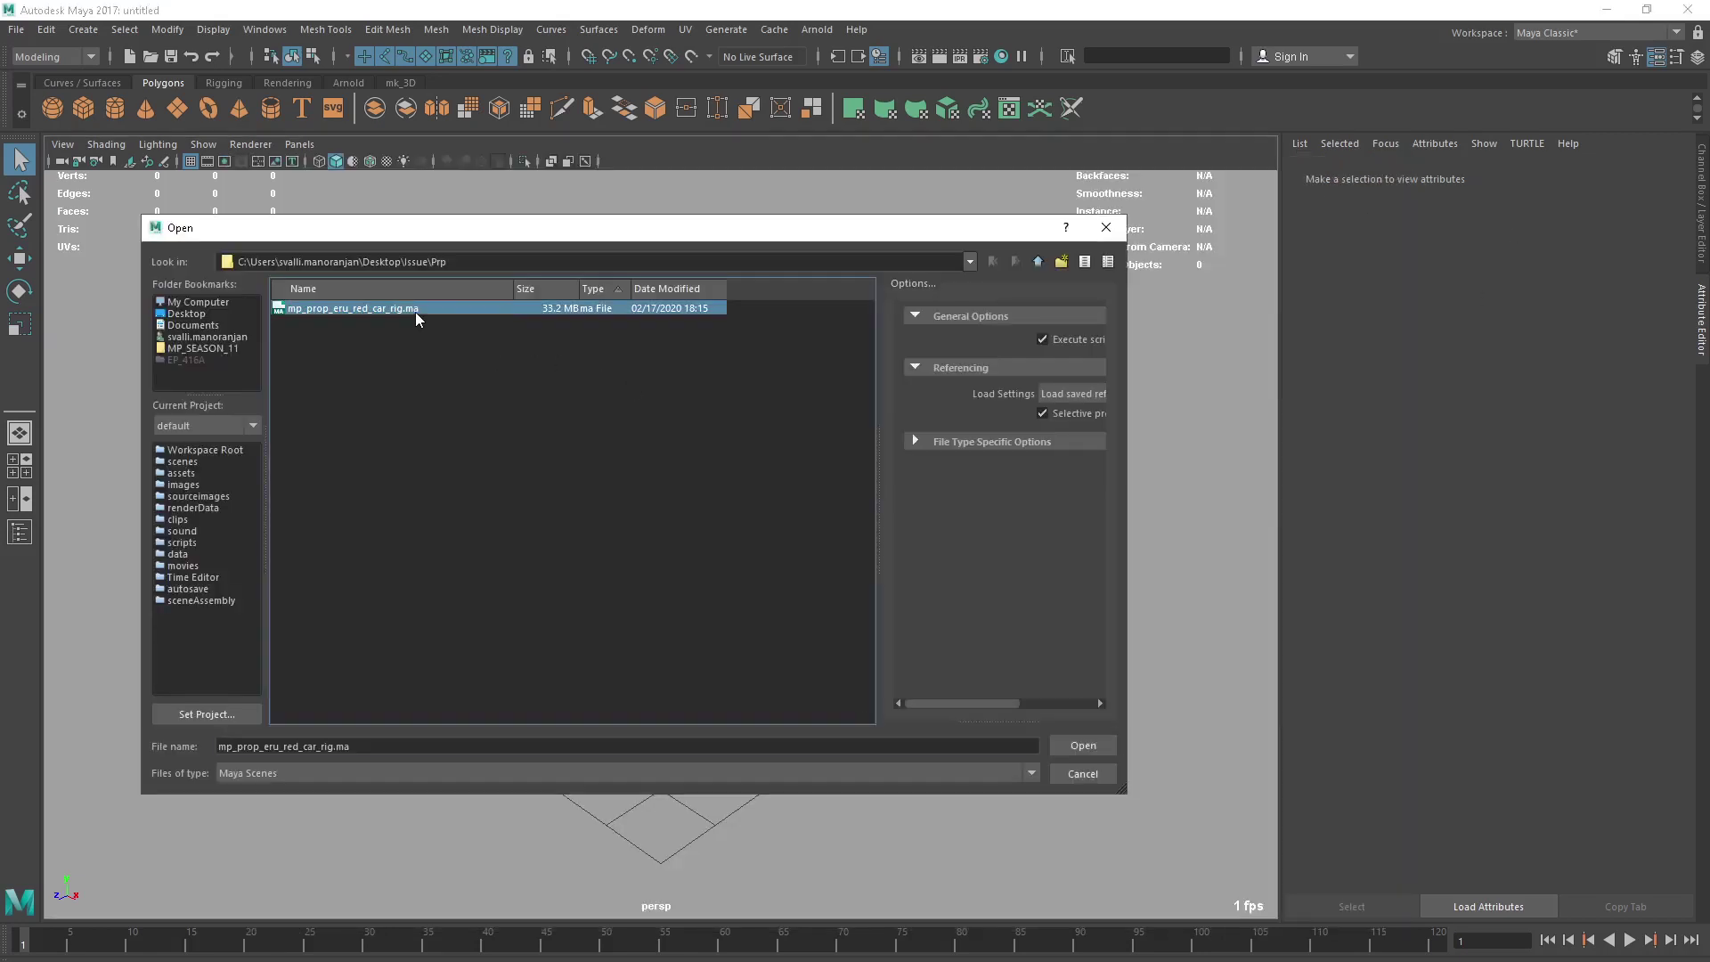
pyautogui.click(1072, 747)
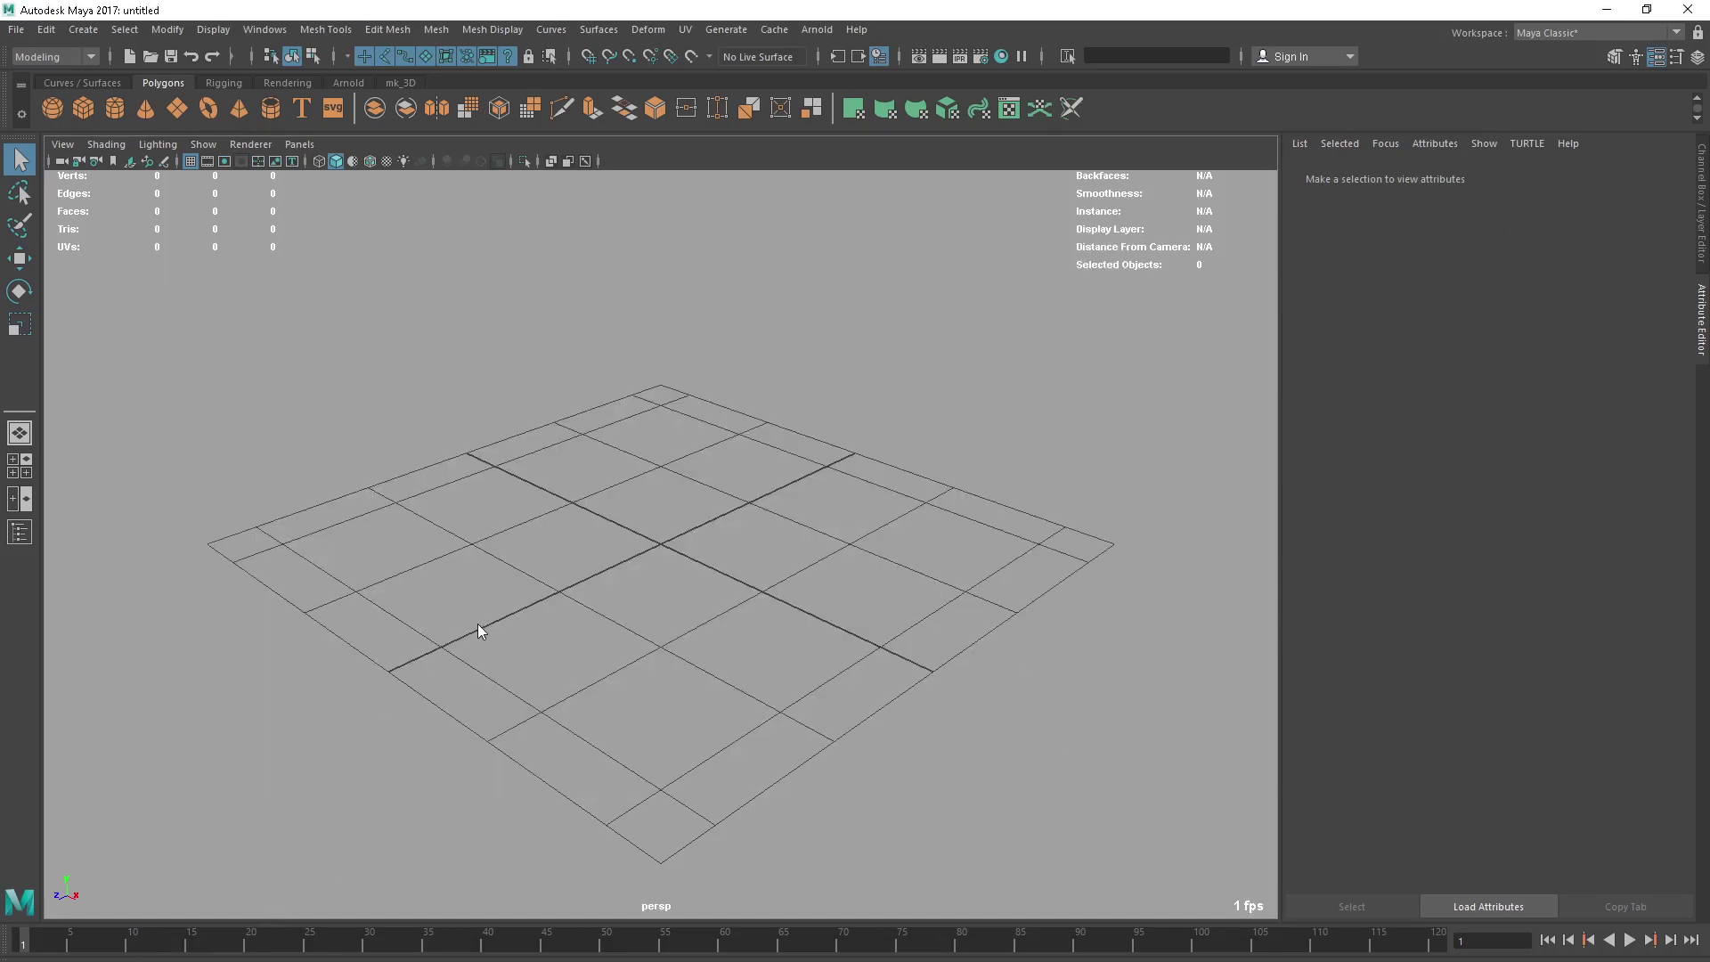
pyautogui.click(802, 821)
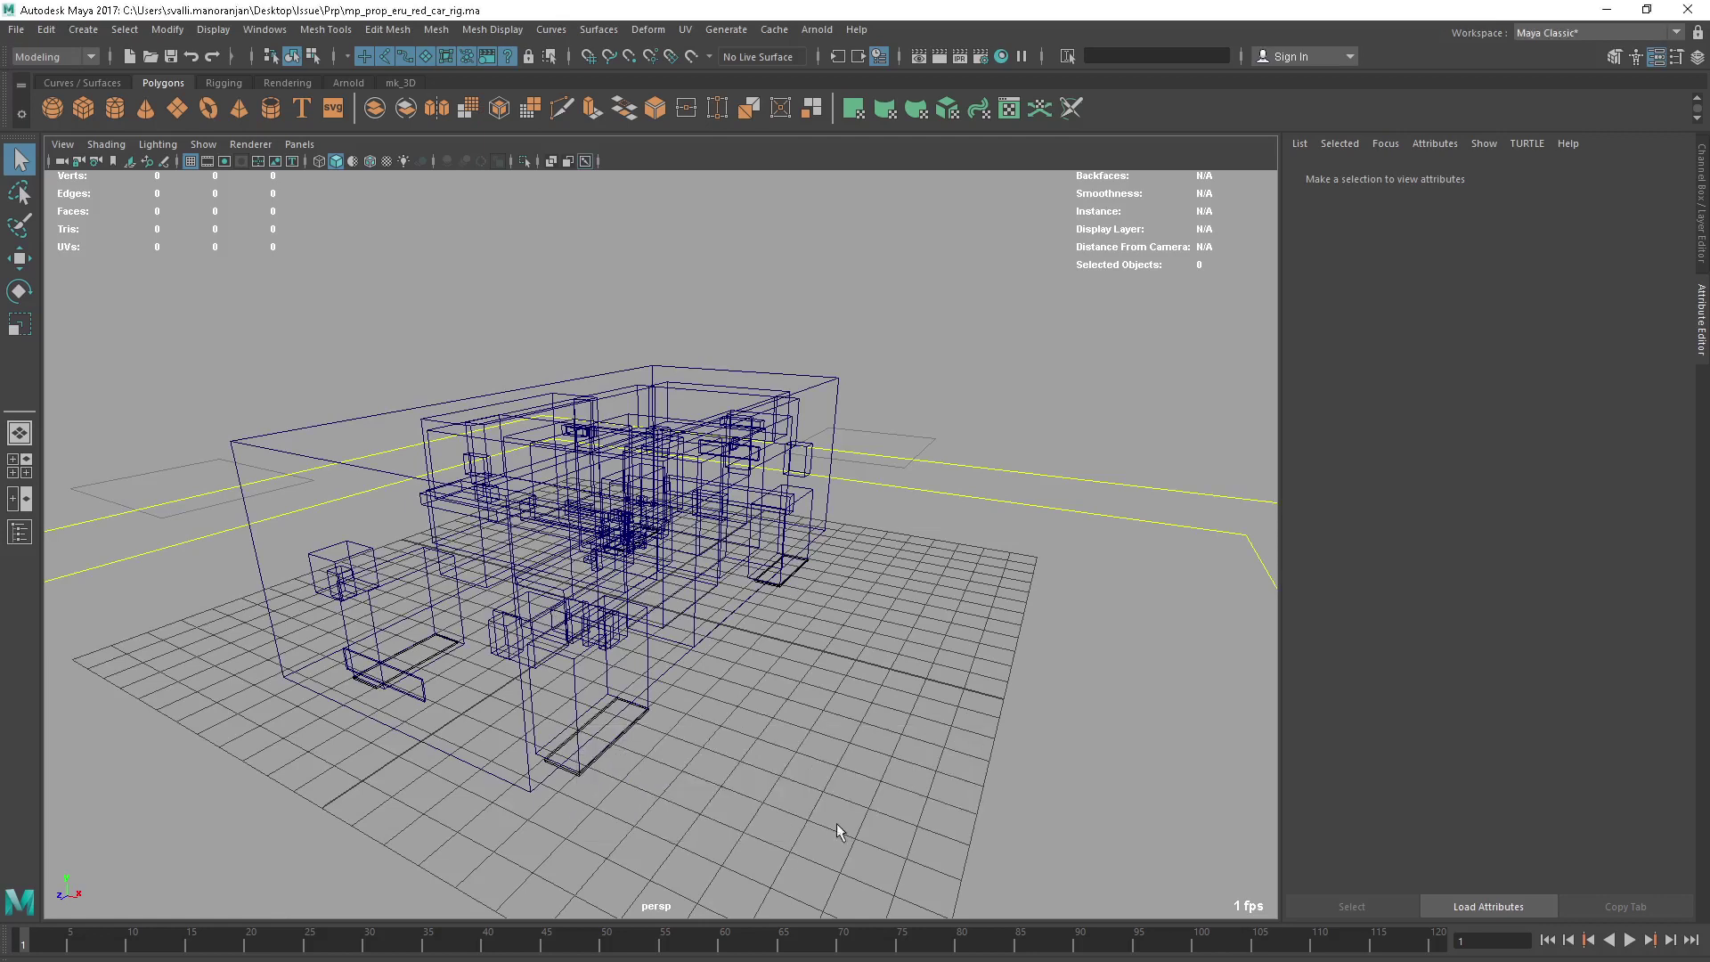
pyautogui.hotkey('ctrl', 'a')
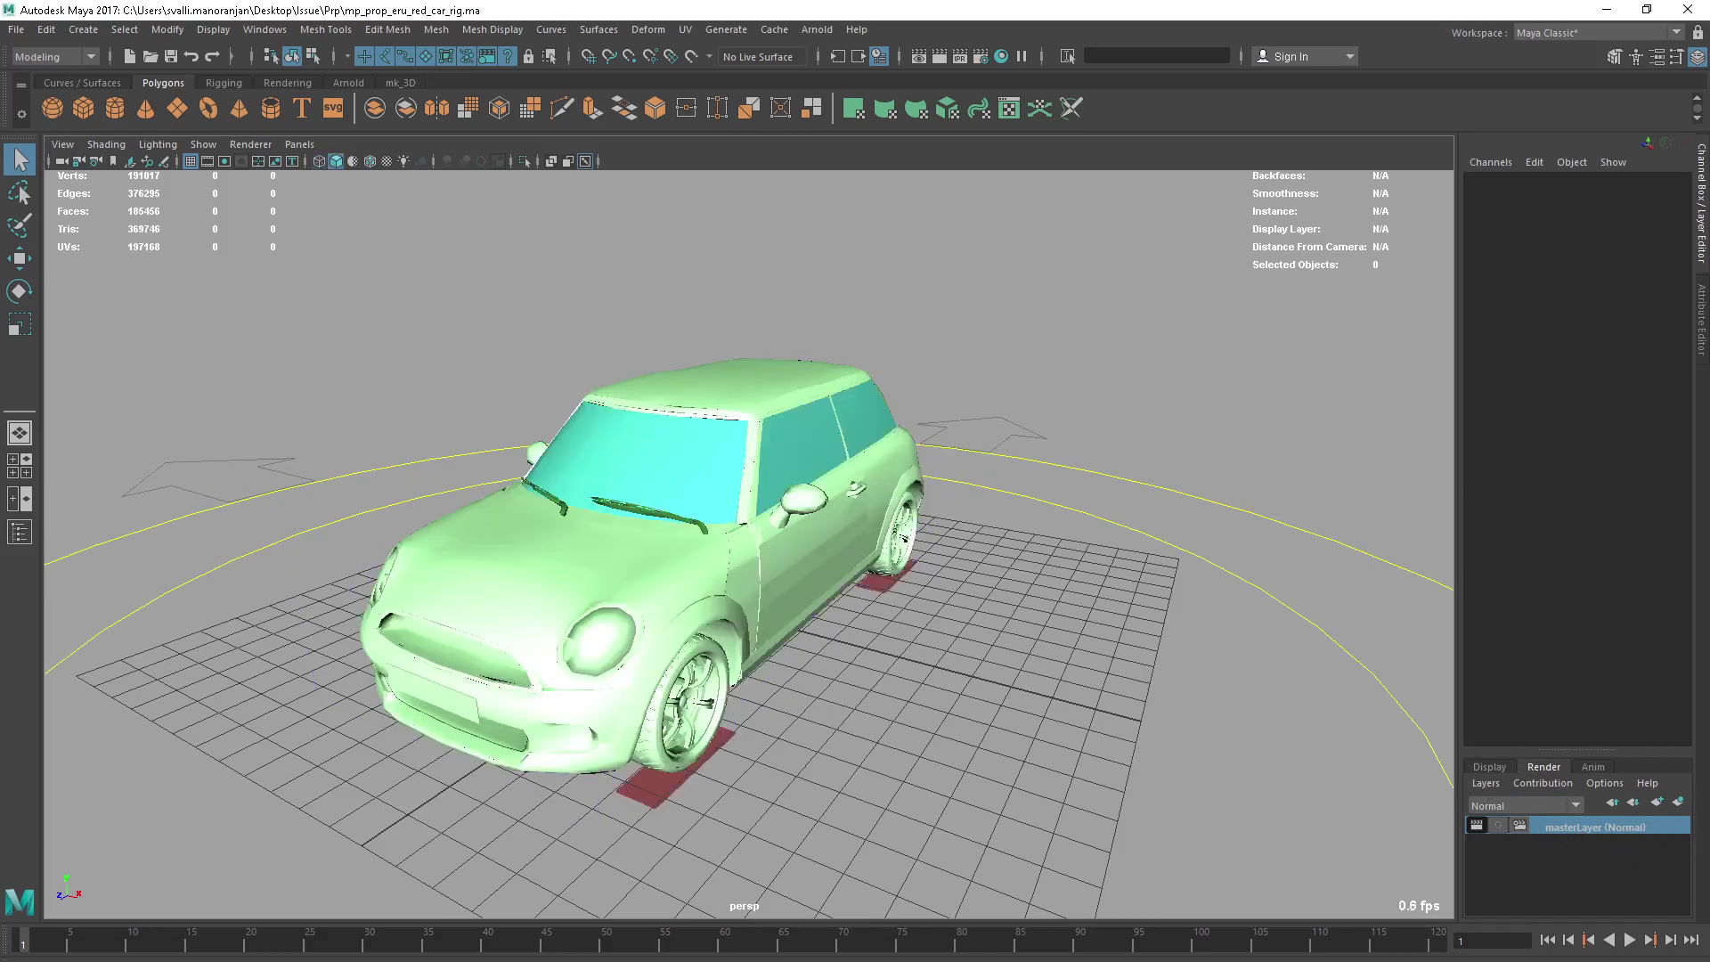
# Step: Inspect the car up close, switch the viewport to wireframe, and select and frame Main_Master_Ctrl with the Move tool active
pyautogui.keyDown('alt'); pyautogui.moveTo(1019, 657); pyautogui.dragTo(960, 631); pyautogui.keyUp('alt')
pyautogui.scroll(5, 869, 654)
pyautogui.click(725, 603)
pyautogui.scroll(-5, 960, 631)
pyautogui.press('4')
pyautogui.click(1263, 675)
pyautogui.press('f')
pyautogui.press('w')
pyautogui.keyDown('alt'); pyautogui.moveTo(766, 575); pyautogui.dragTo(882, 561); pyautogui.keyUp('alt')
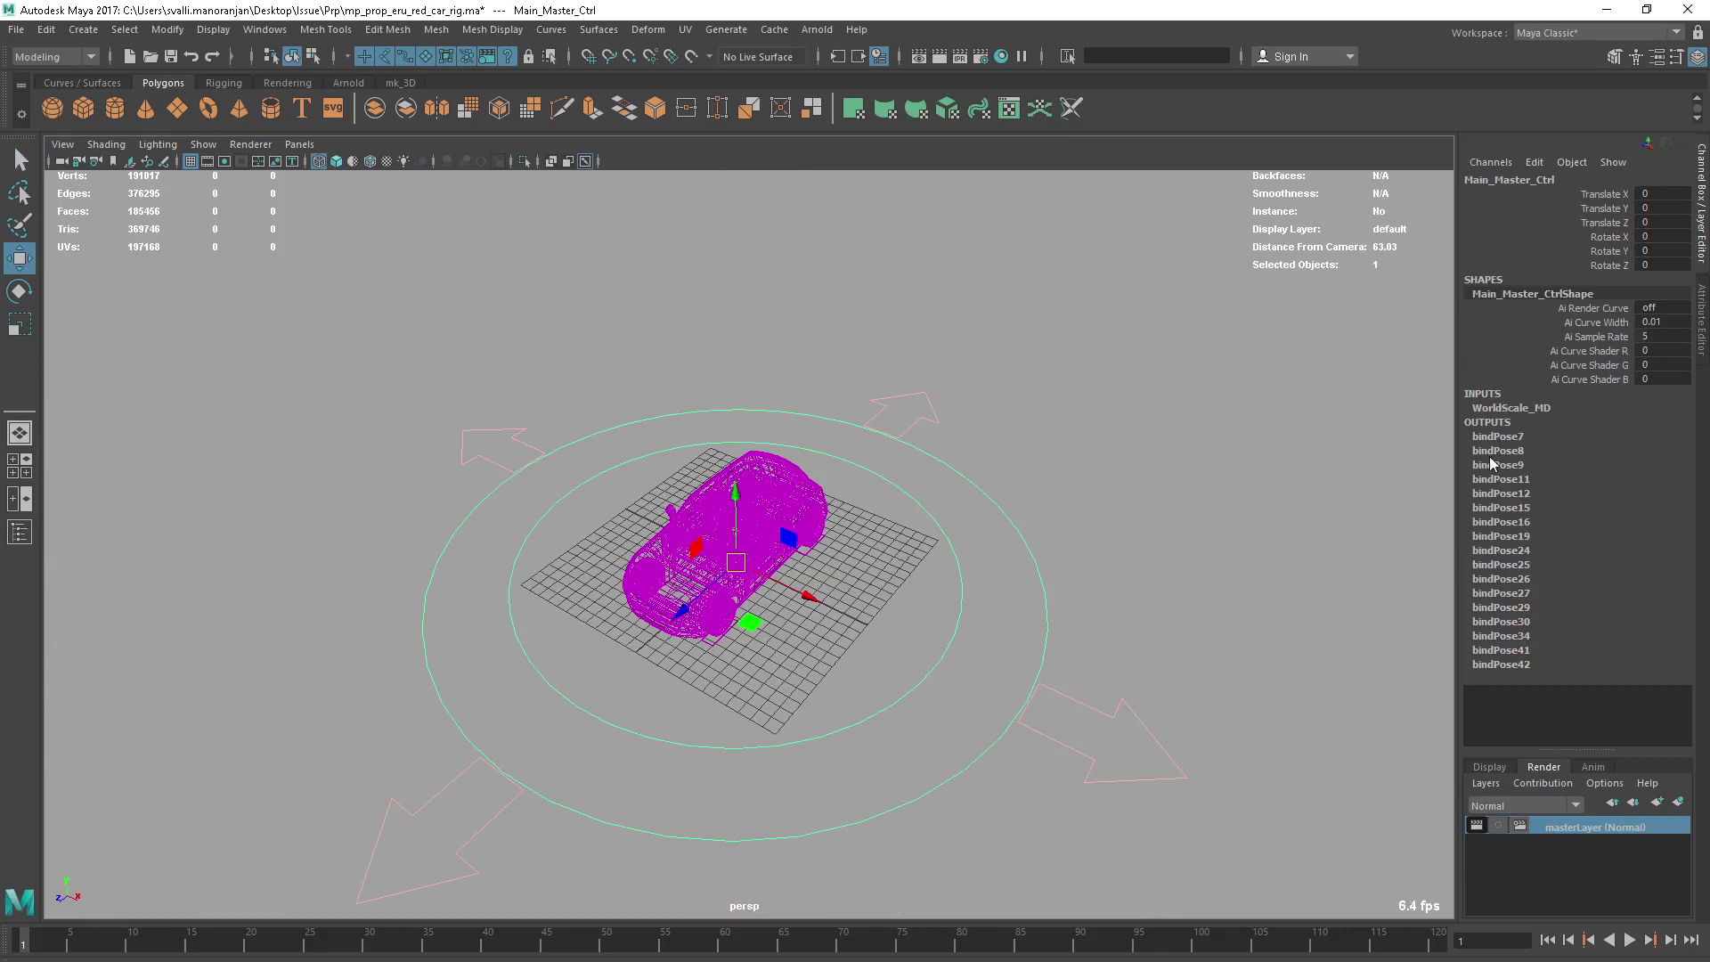
# Step: Test the rig by moving the car with Main_Master_Ctrl, and undo the last move
pyautogui.keyDown('alt'); pyautogui.moveTo(757, 570); pyautogui.dragTo(668, 579); pyautogui.keyUp('alt')
pyautogui.click(668, 579)
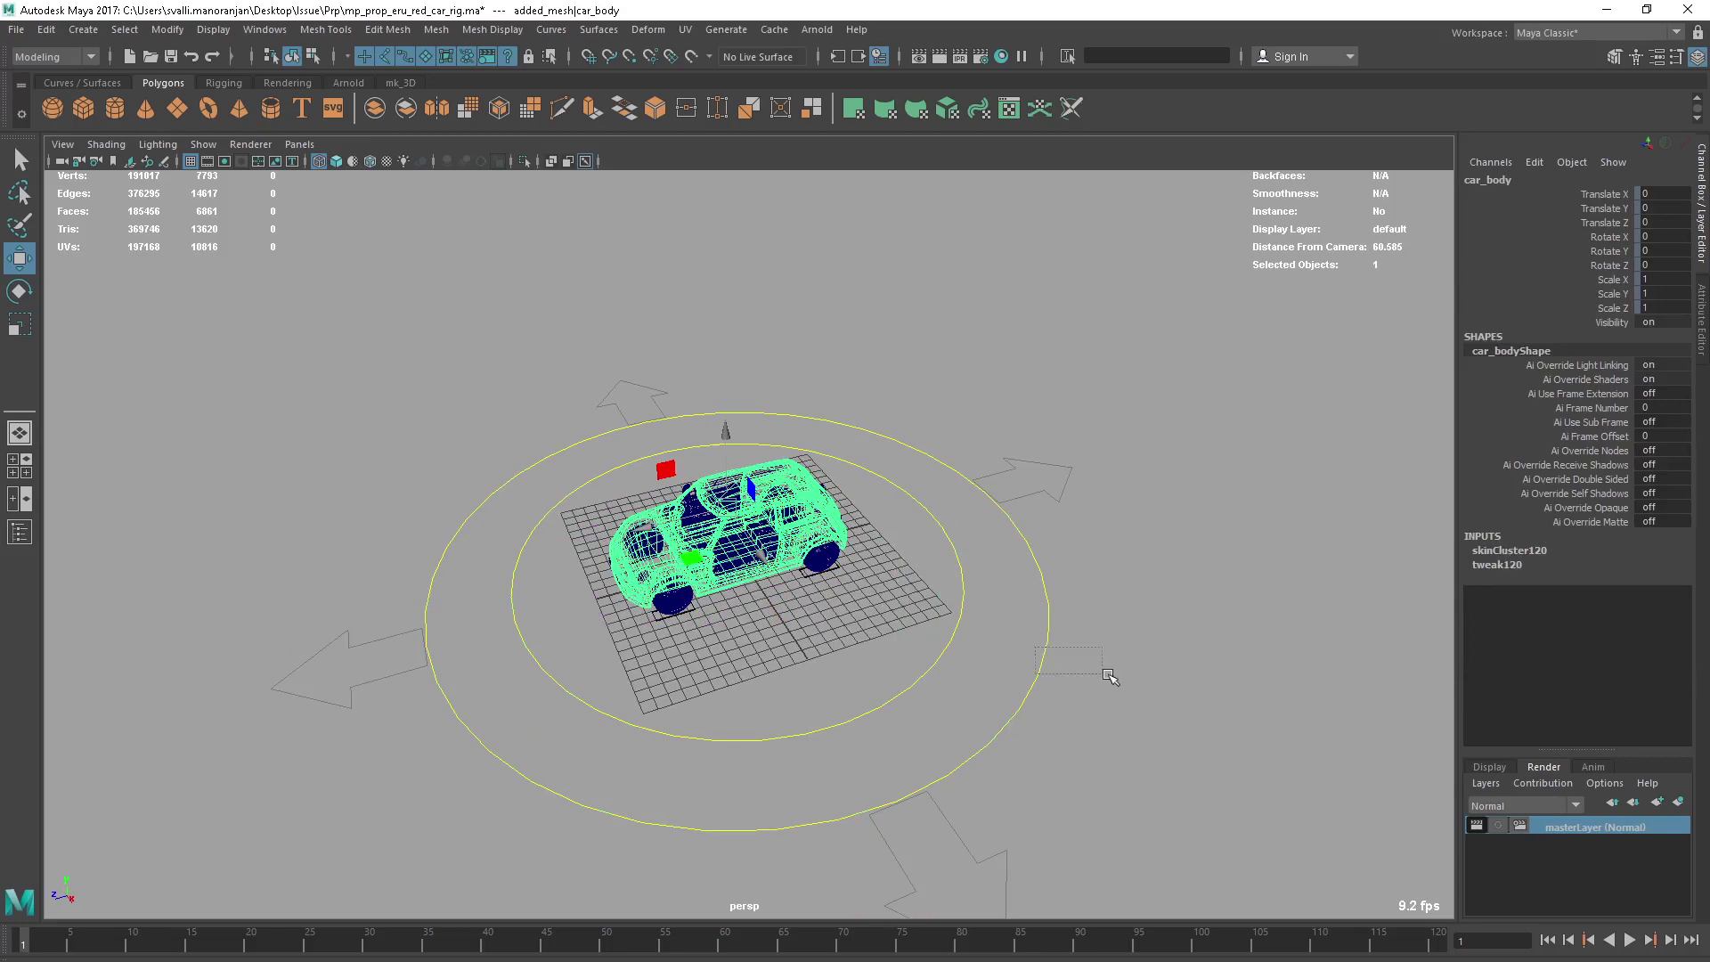
pyautogui.click(1074, 664)
pyautogui.moveTo(660, 588); pyautogui.dragTo(894, 602)
pyautogui.hotkey('ctrl', 'z')
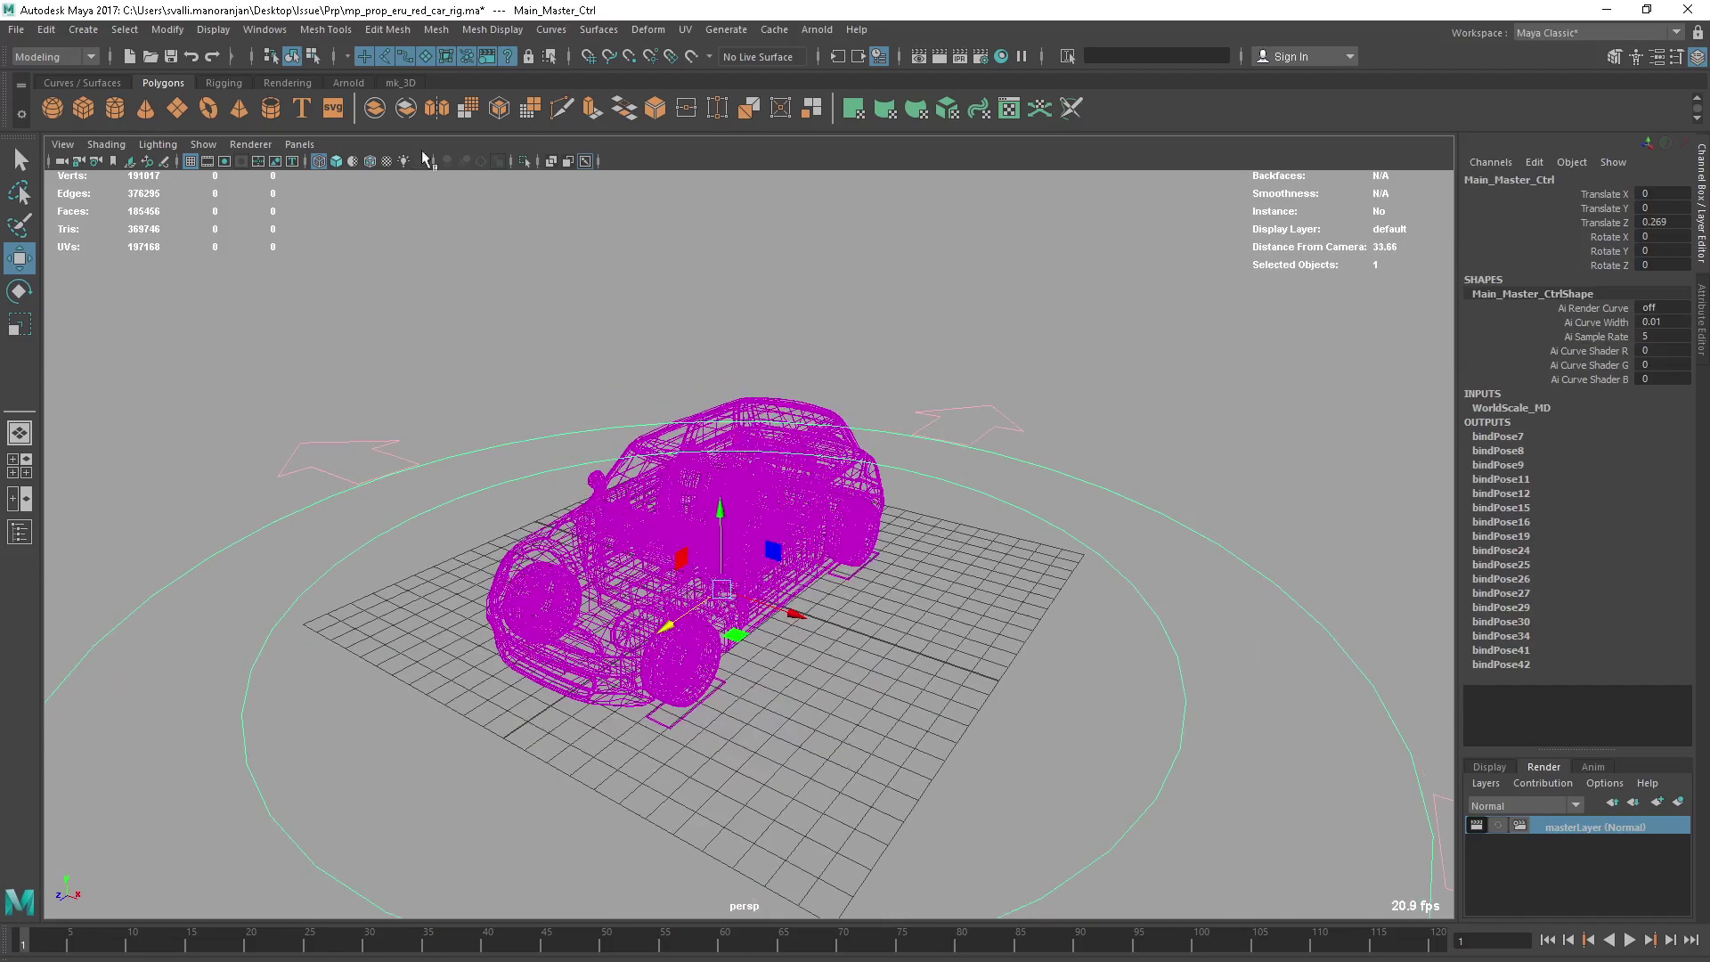
# Step: Open the Outliner, check the members of mp_prop_eru_red_car_rig_sel_set, turn off DAG Objects Only, and enlarge the window
pyautogui.click(400, 83)
pyautogui.click(84, 105)
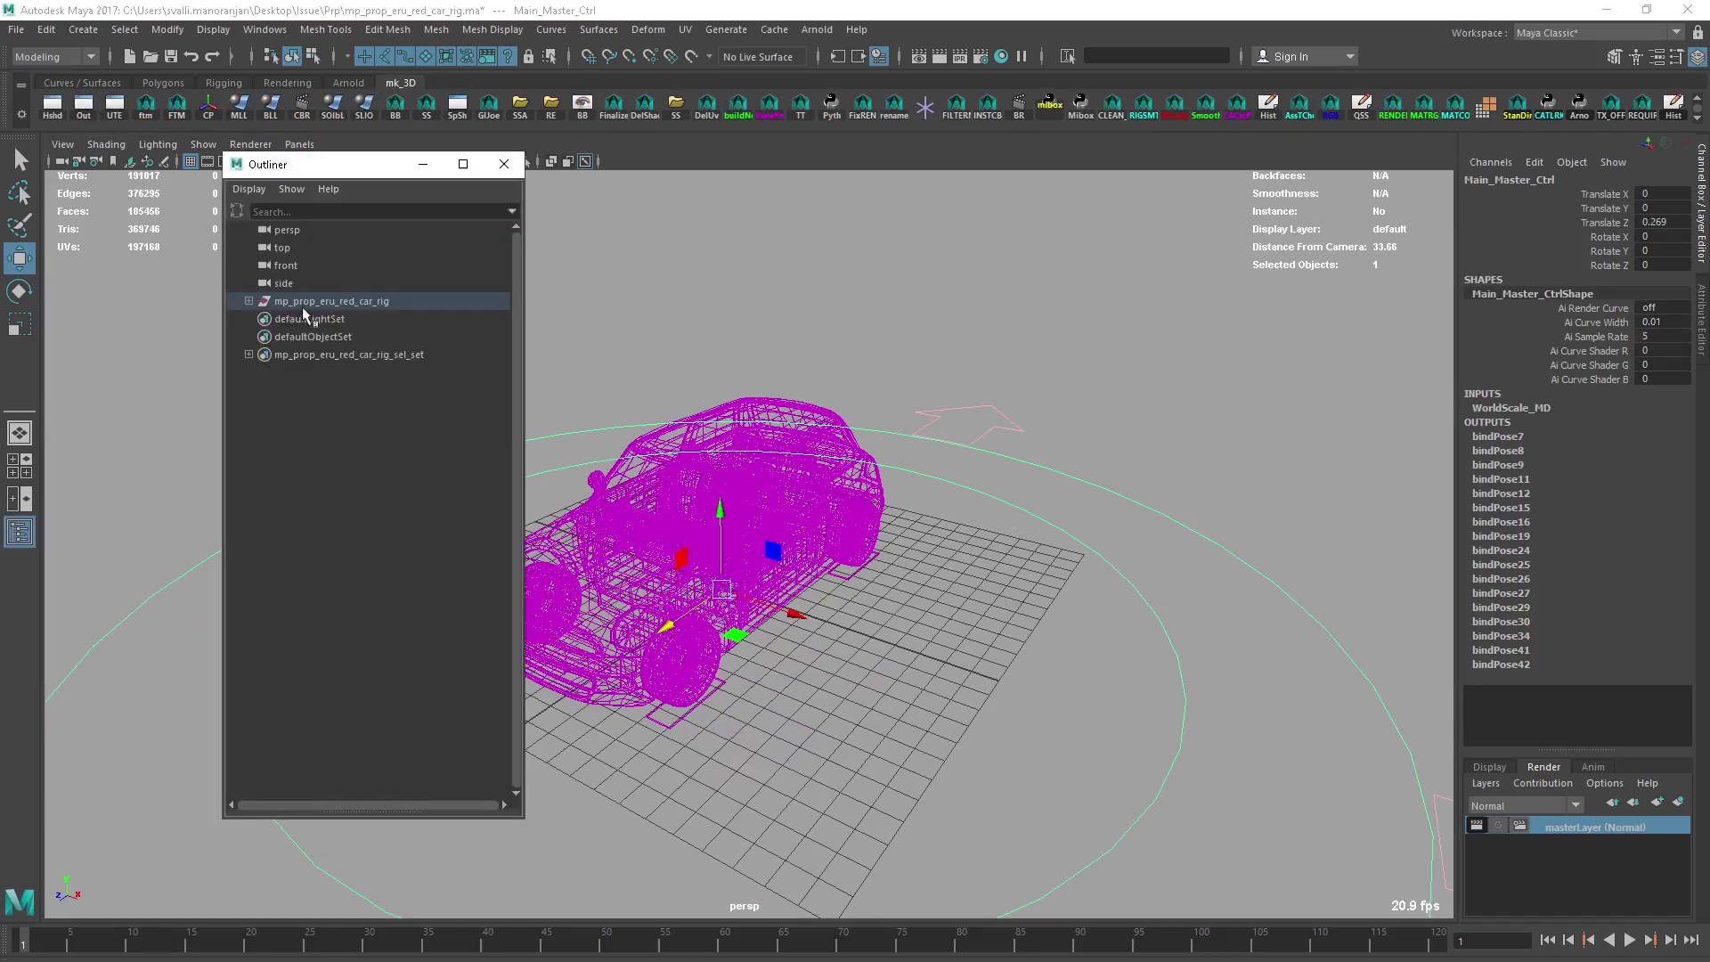
pyautogui.click(249, 354)
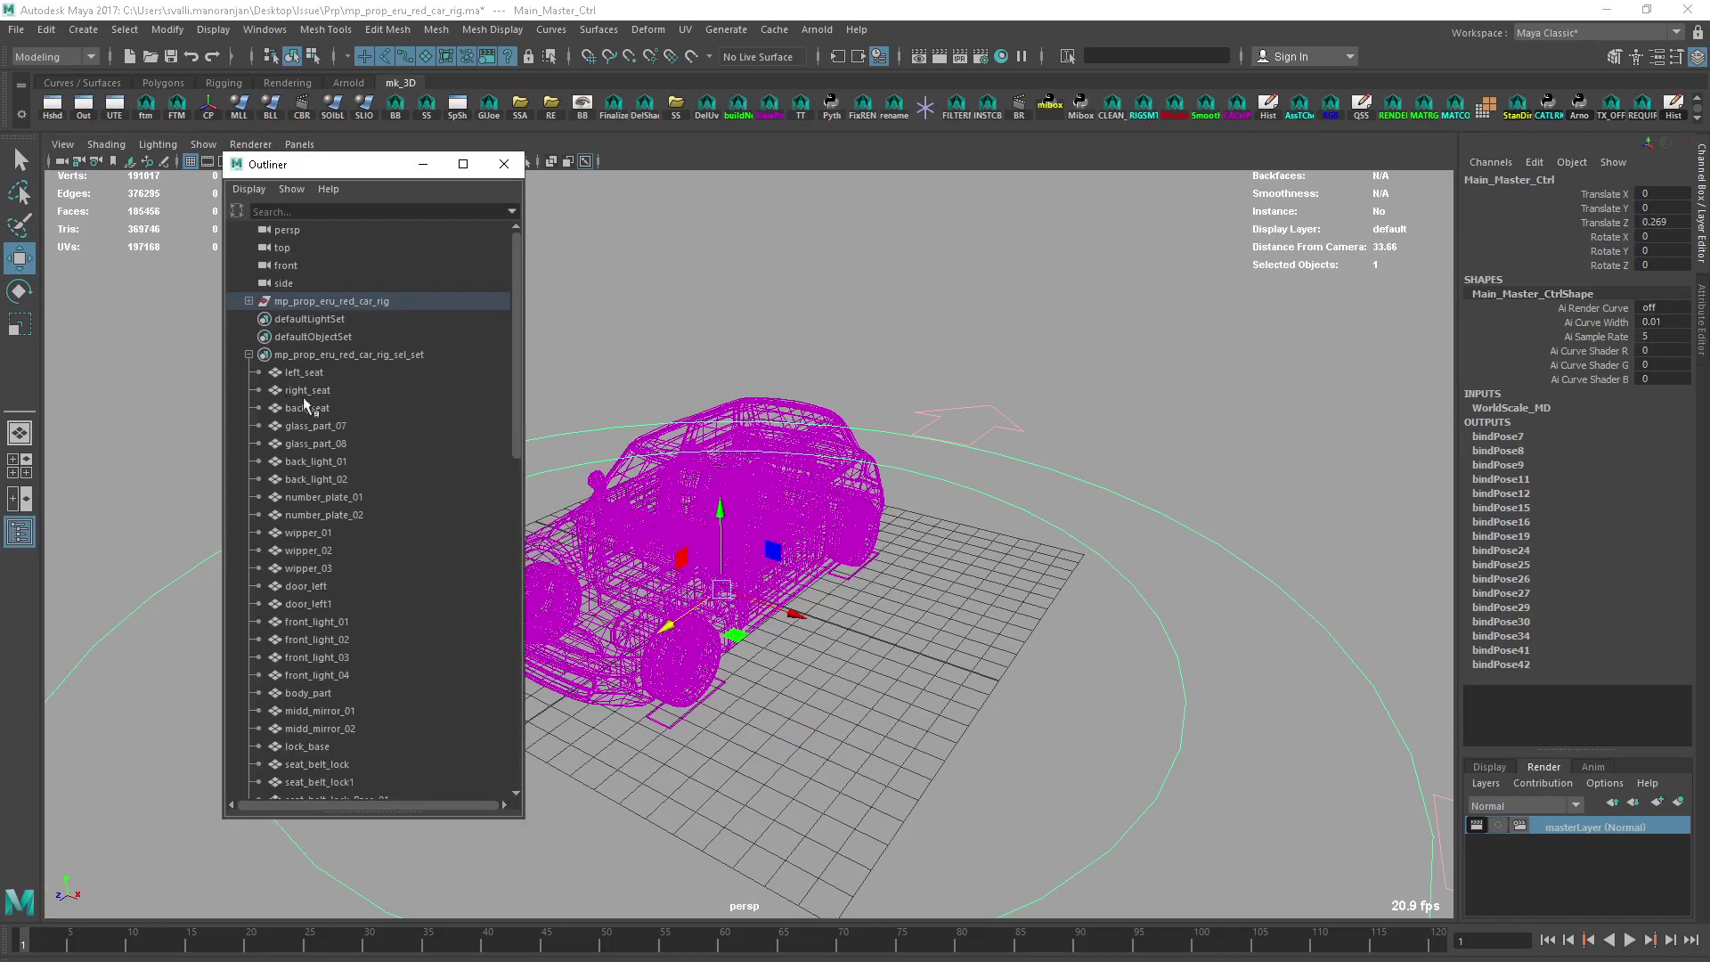
pyautogui.click(248, 354)
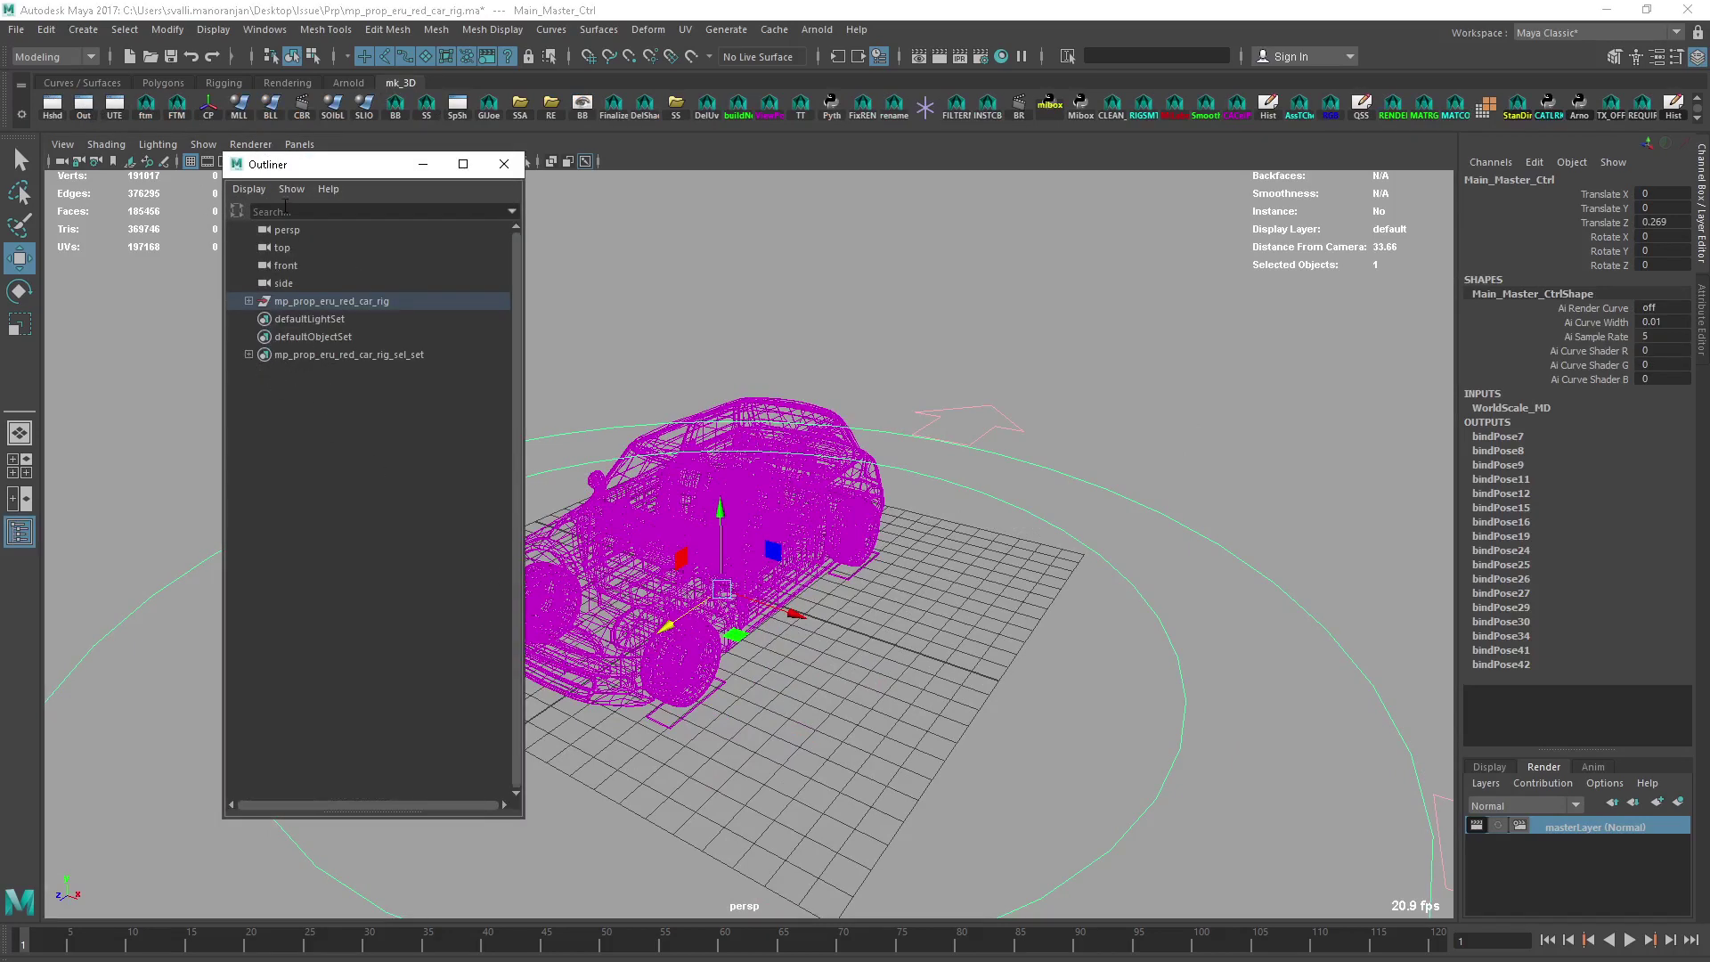
pyautogui.click(249, 188)
pyautogui.click(283, 225)
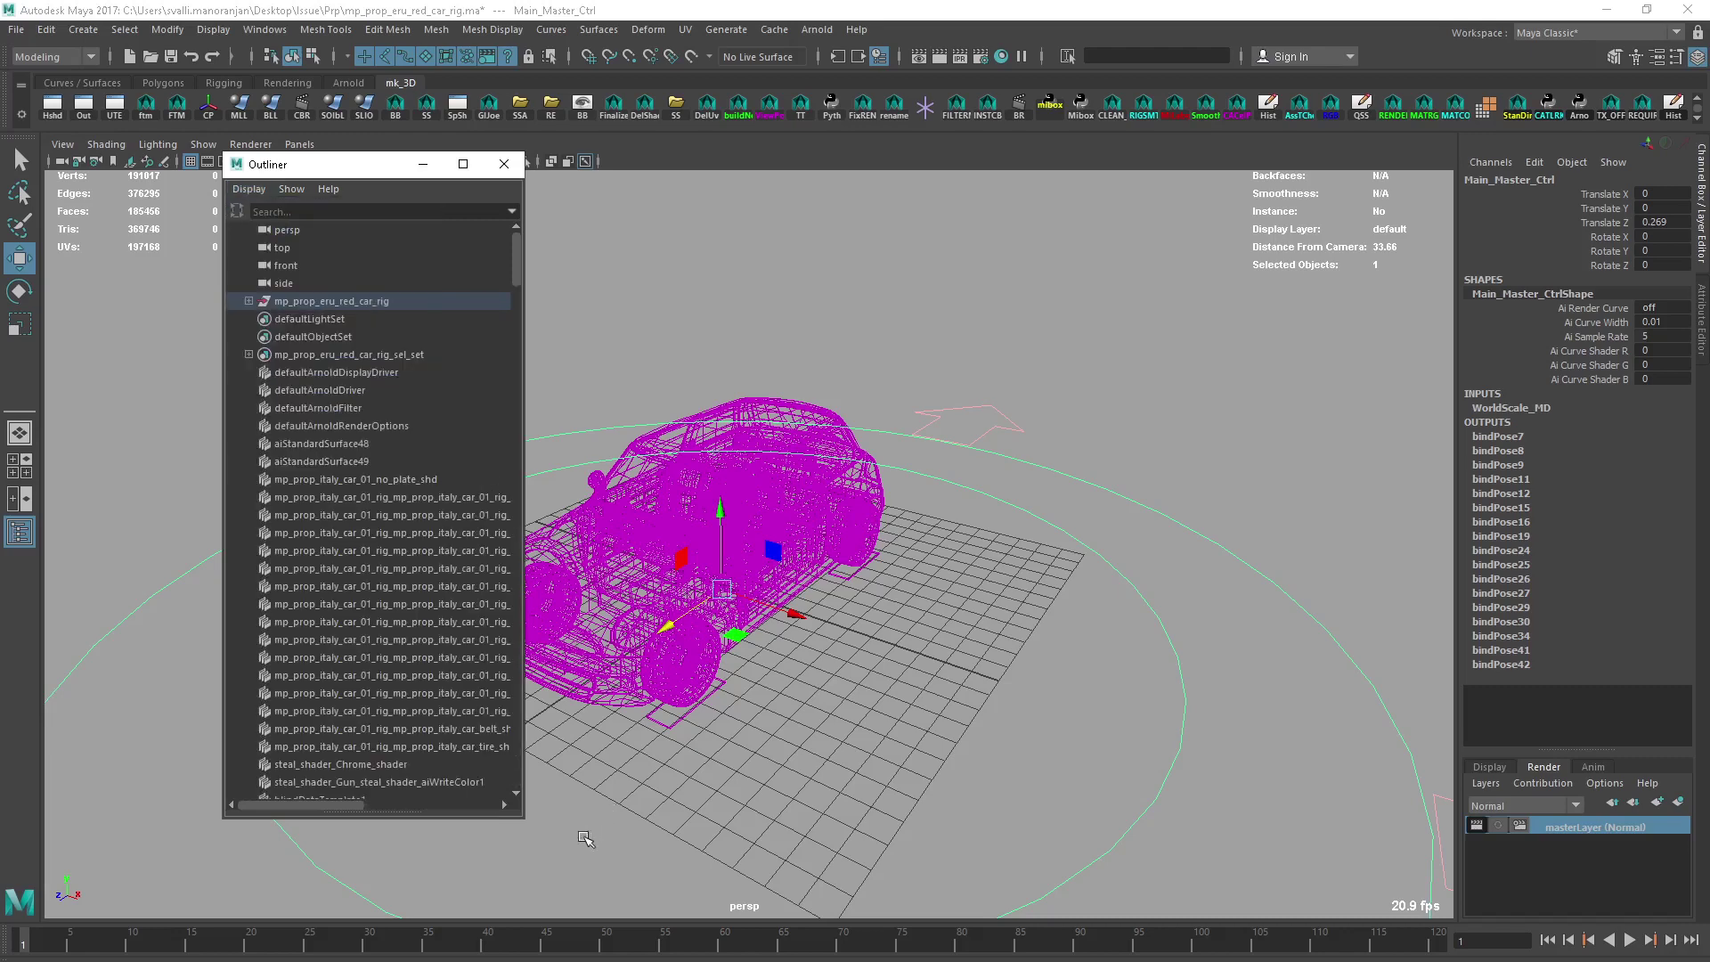
pyautogui.moveTo(524, 817); pyautogui.dragTo(781, 915)
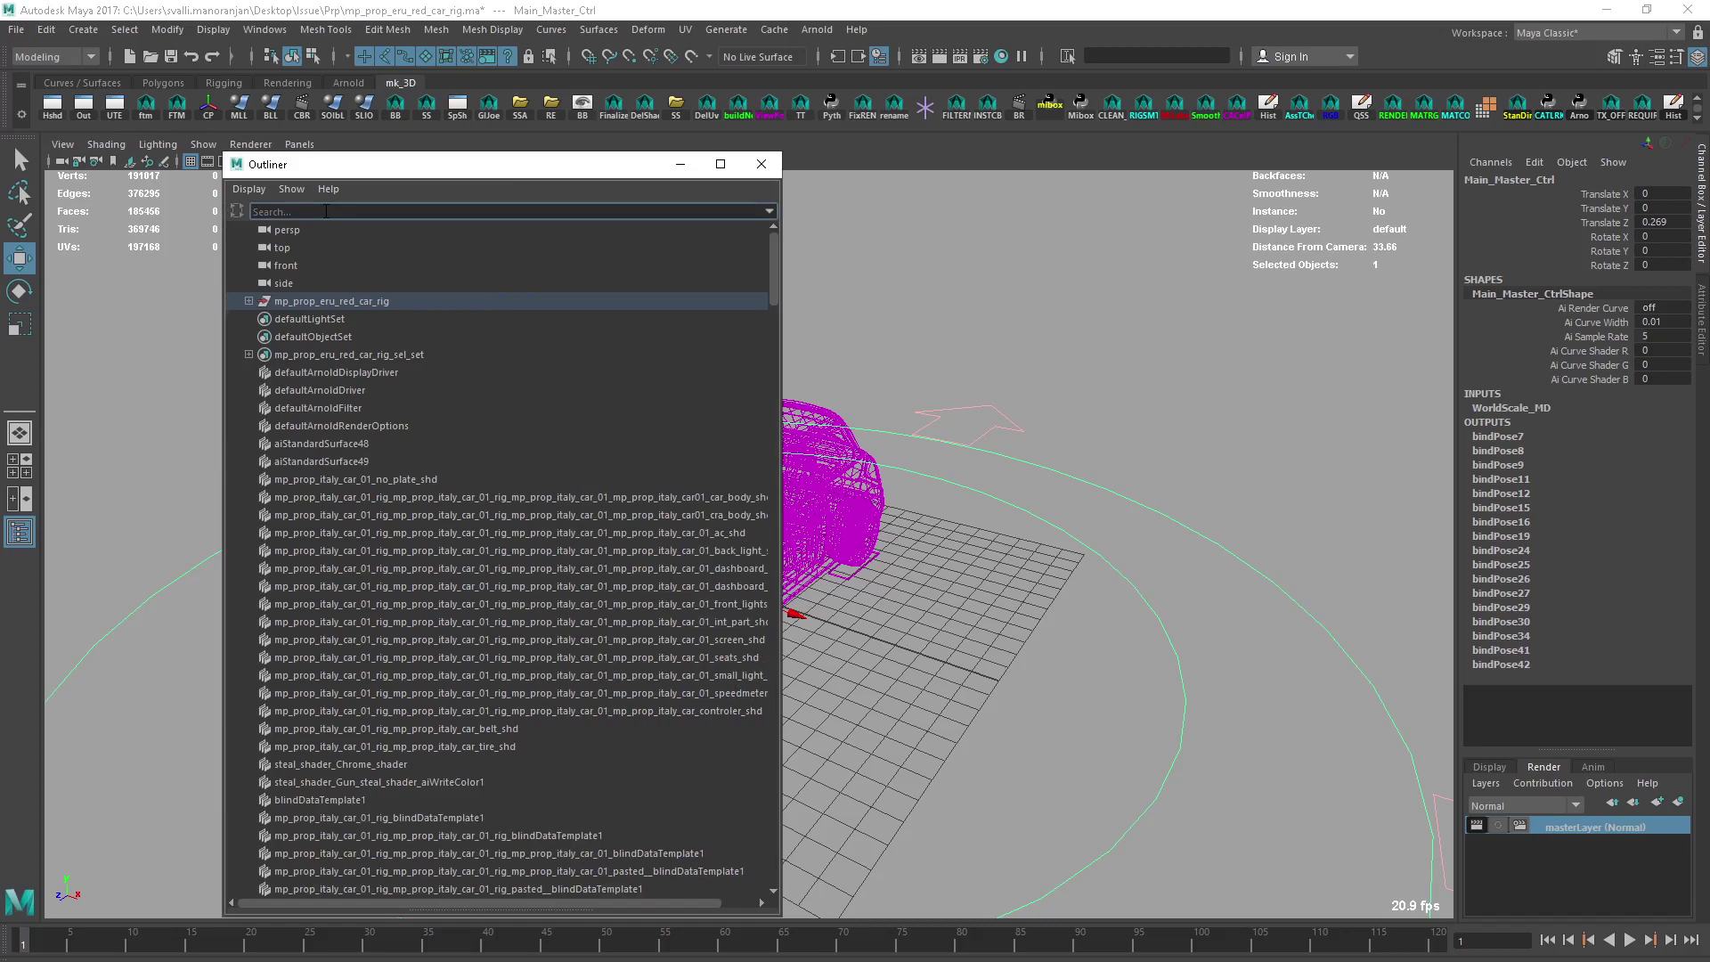
pyautogui.write('*d')
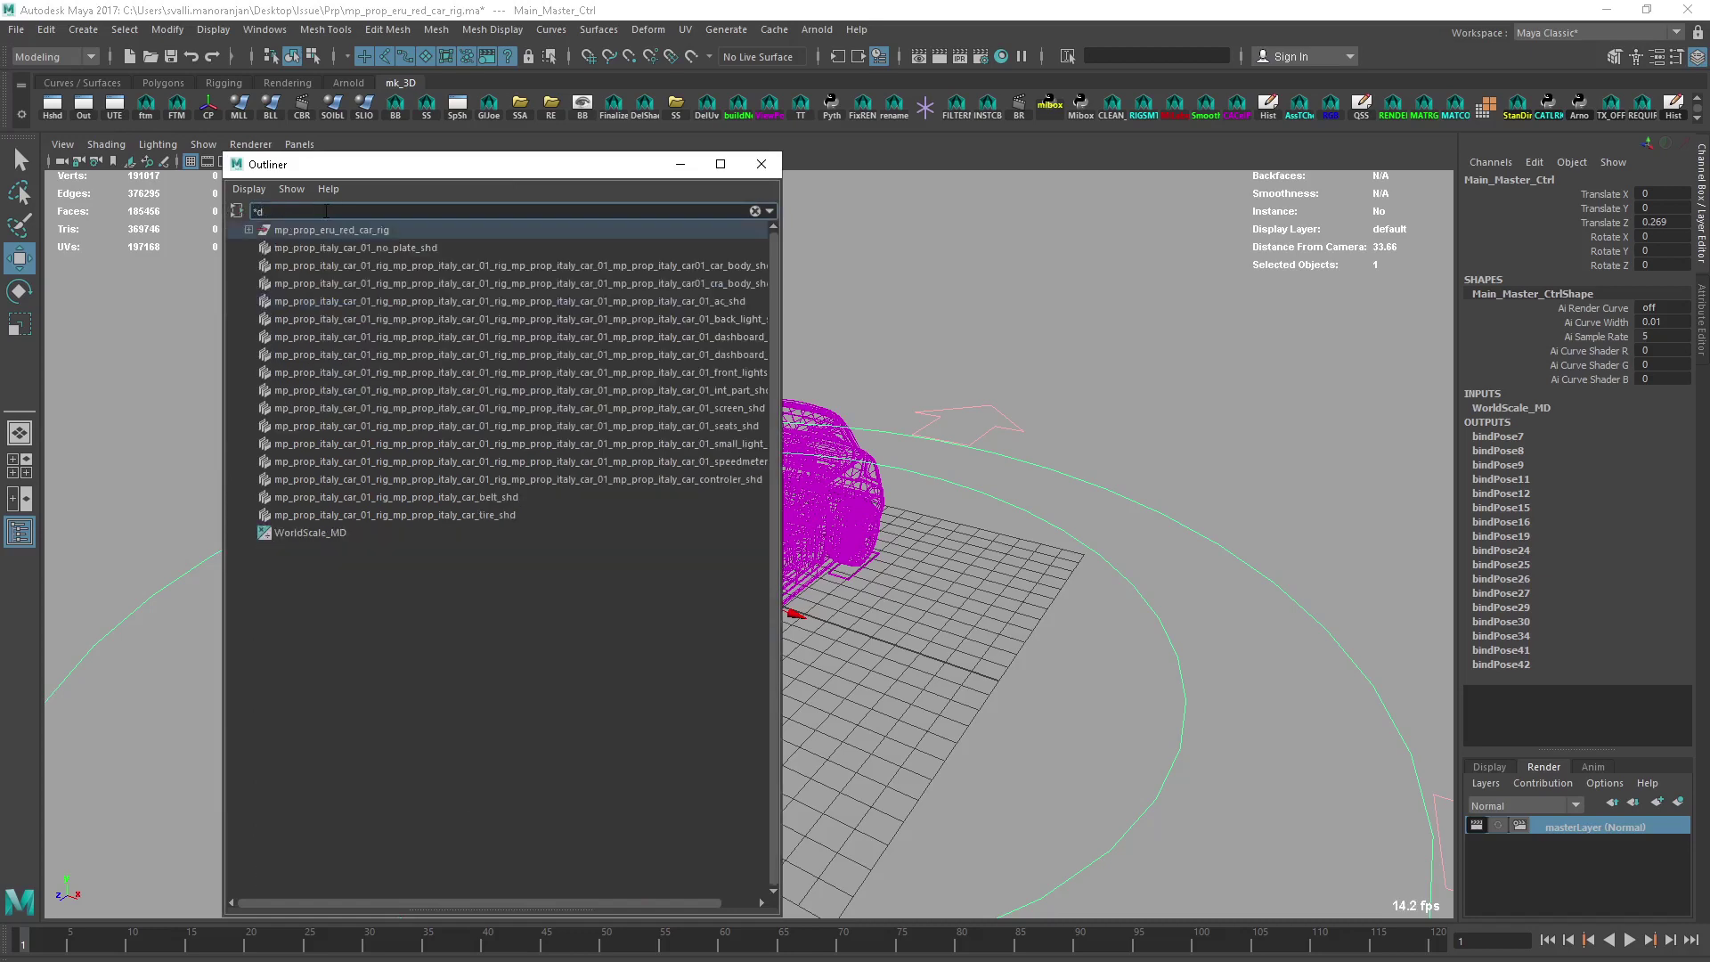
pyautogui.press('BackSpace')
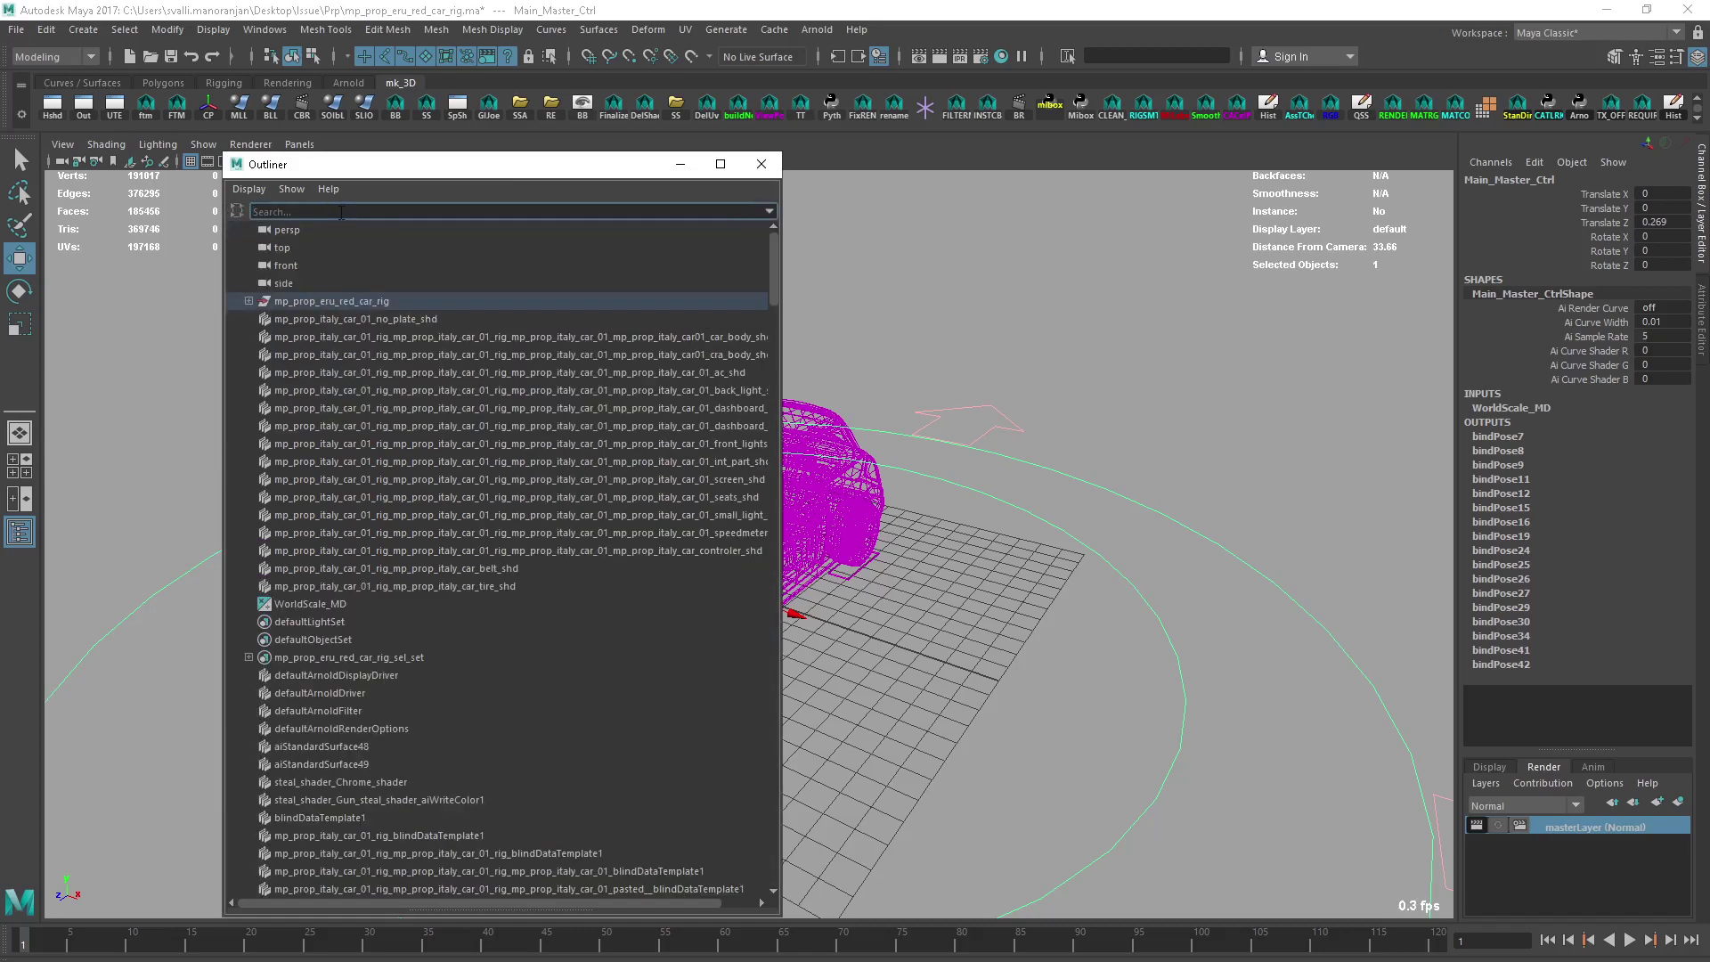
pyautogui.click(248, 189)
pyautogui.click(267, 215)
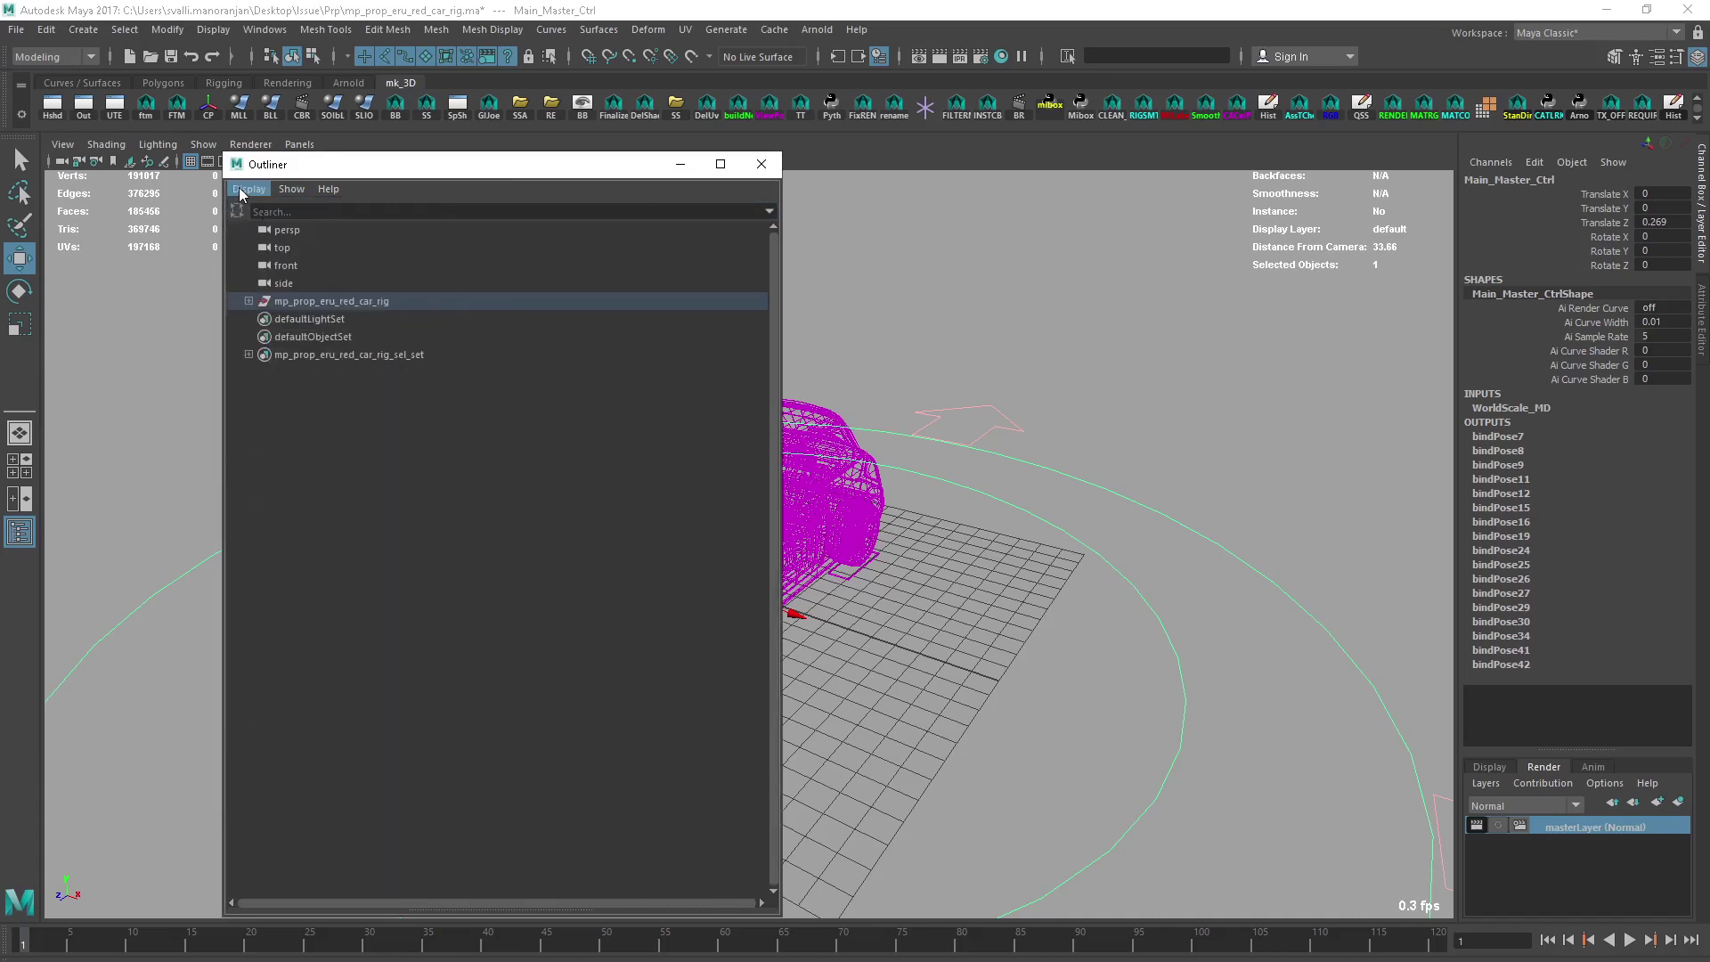
pyautogui.click(241, 190)
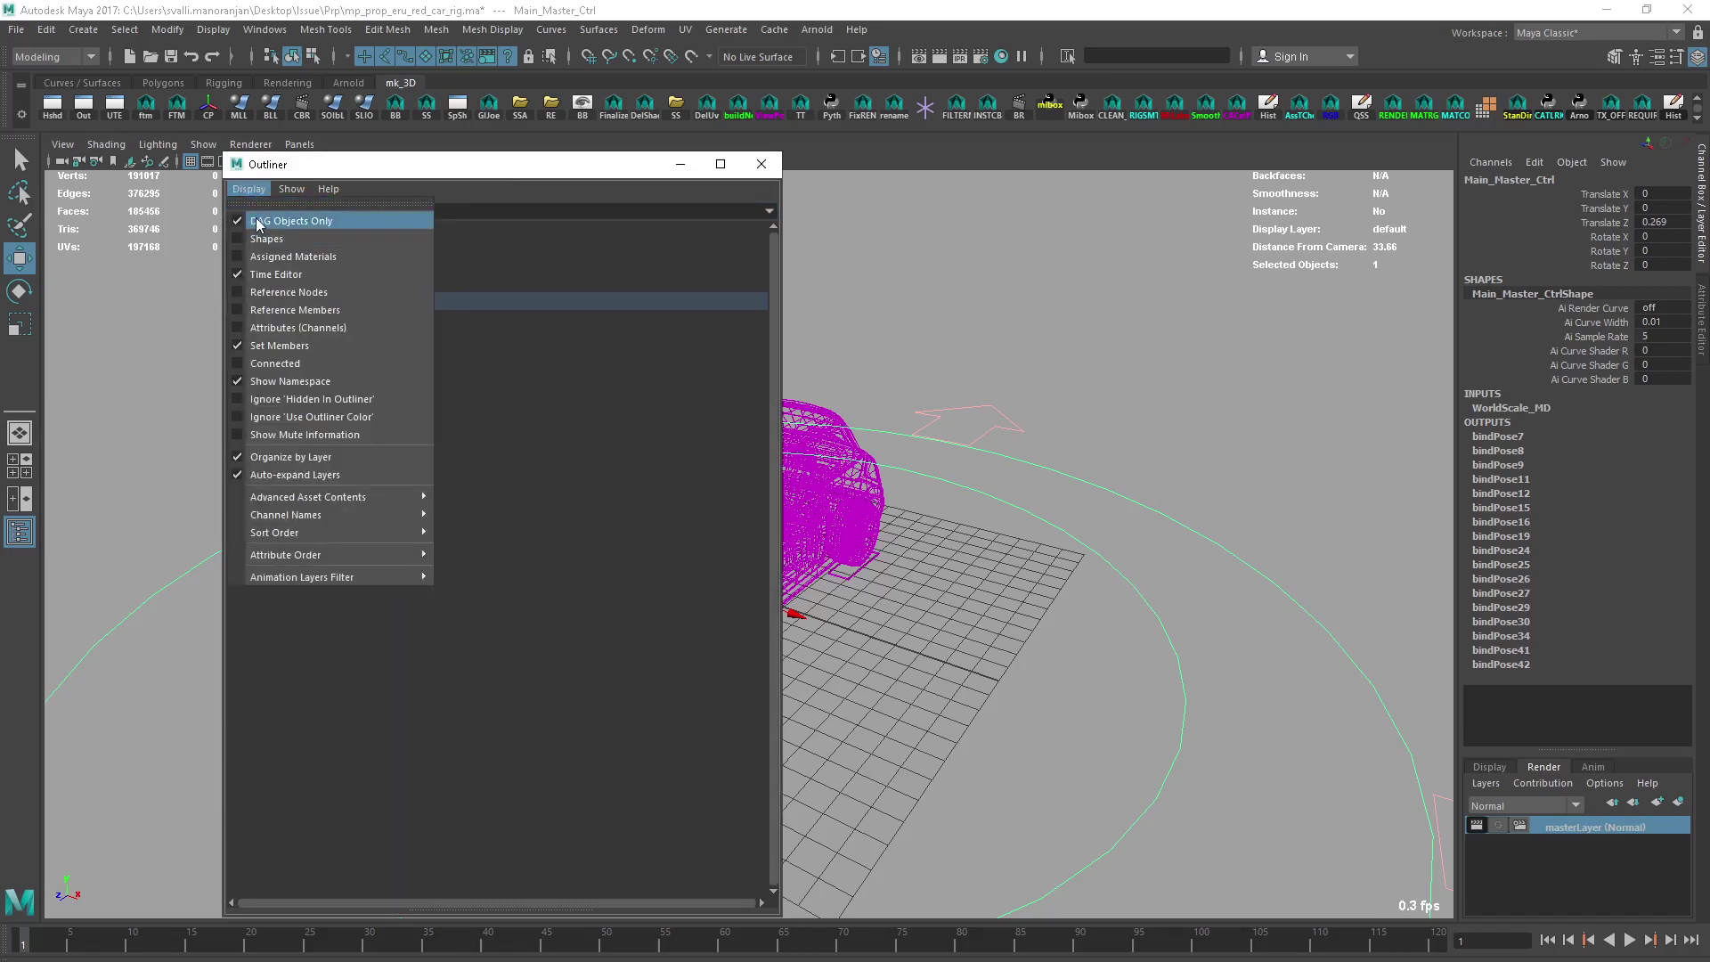
pyautogui.click(259, 223)
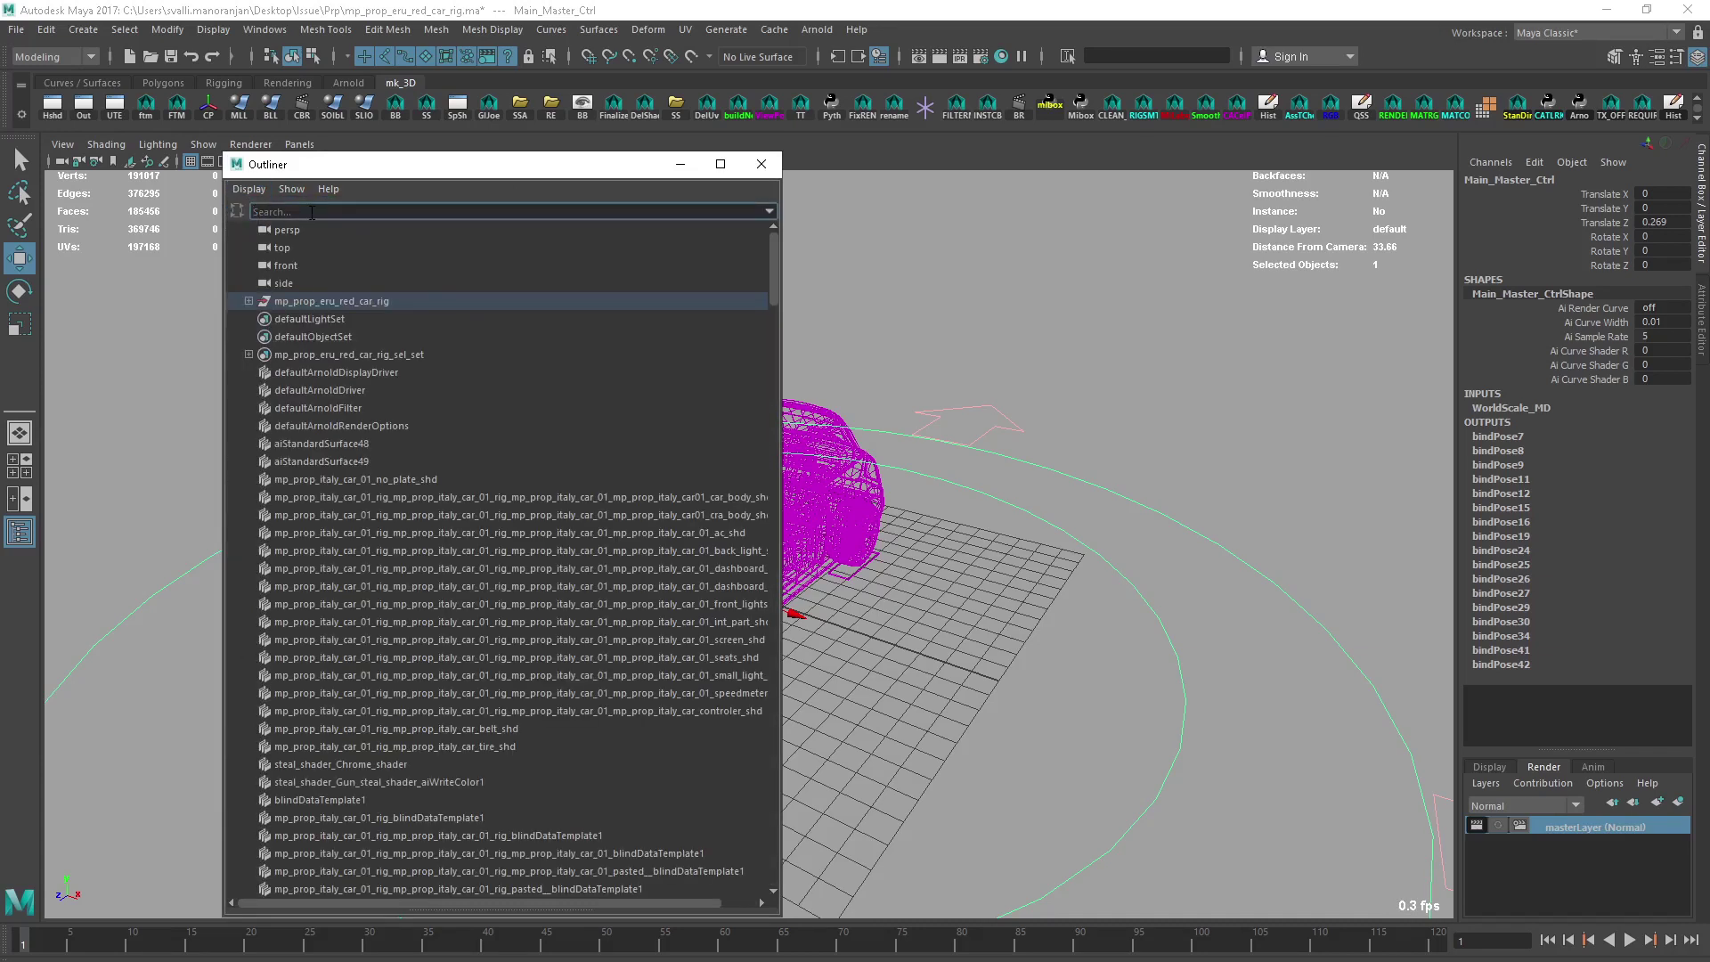
# Step: Filter the Outliner by *def* and delete the extra render layers: defaultRenderLayer1–5, Global_ctrl_defaultRenderLayer1–3 and pasted__defaultRenderLayer
pyautogui.click(312, 212)
pyautogui.write('*def*')
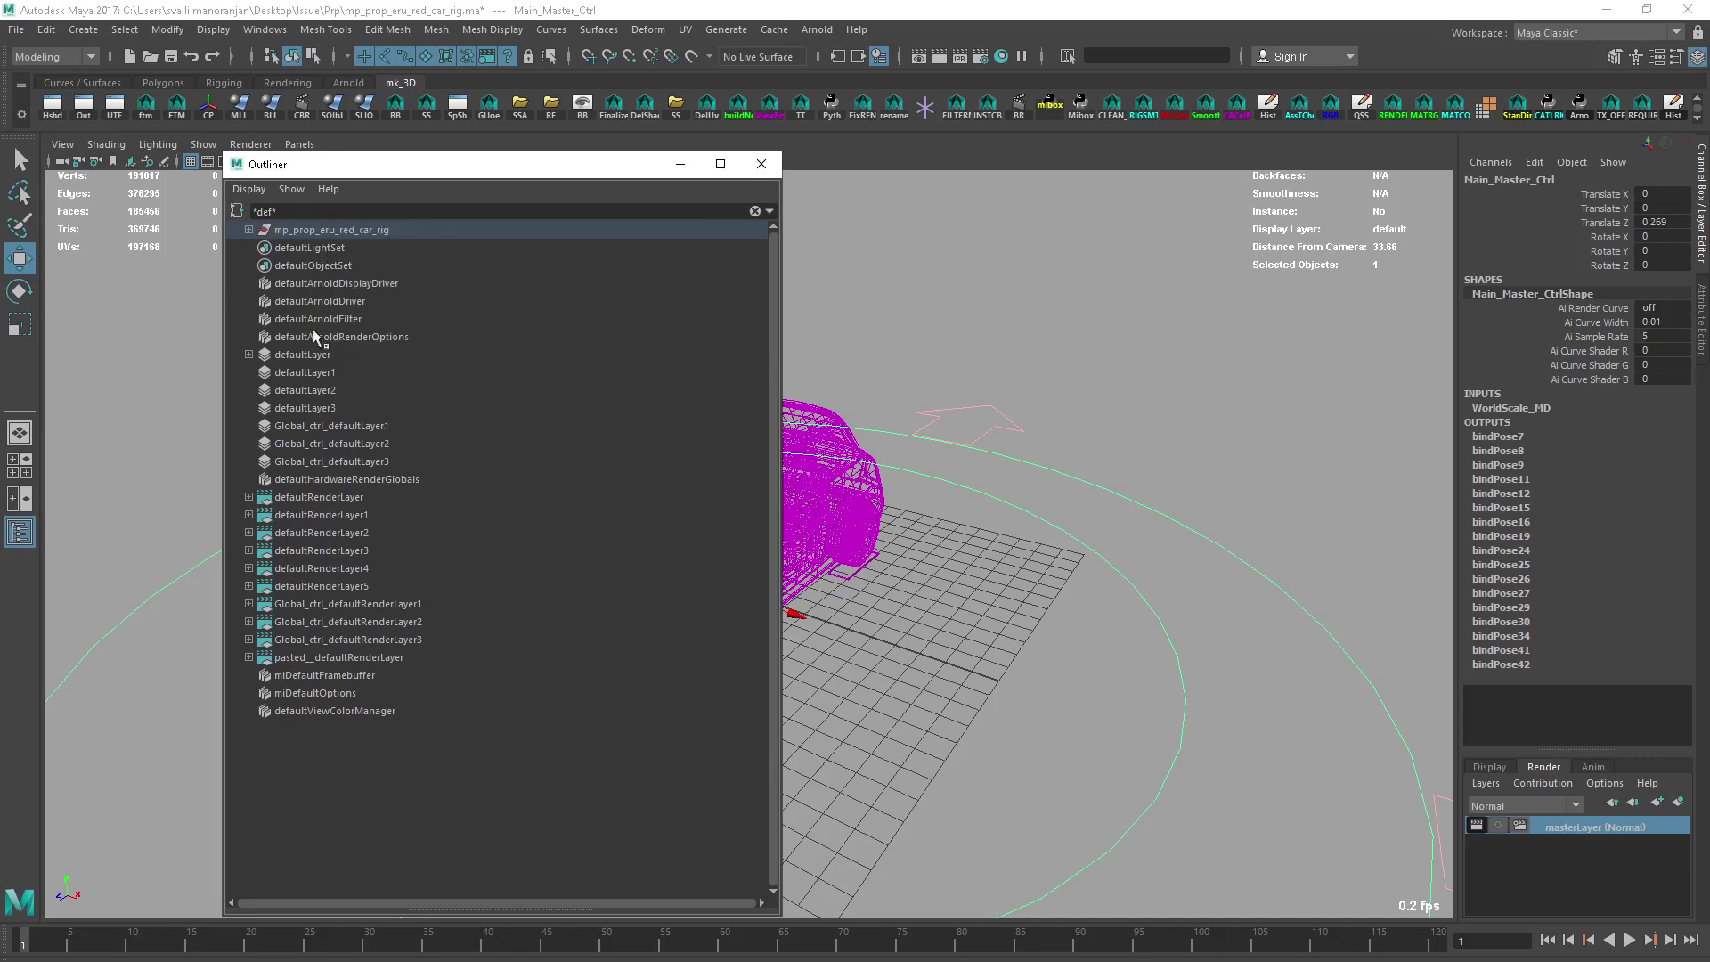
pyautogui.click(324, 495)
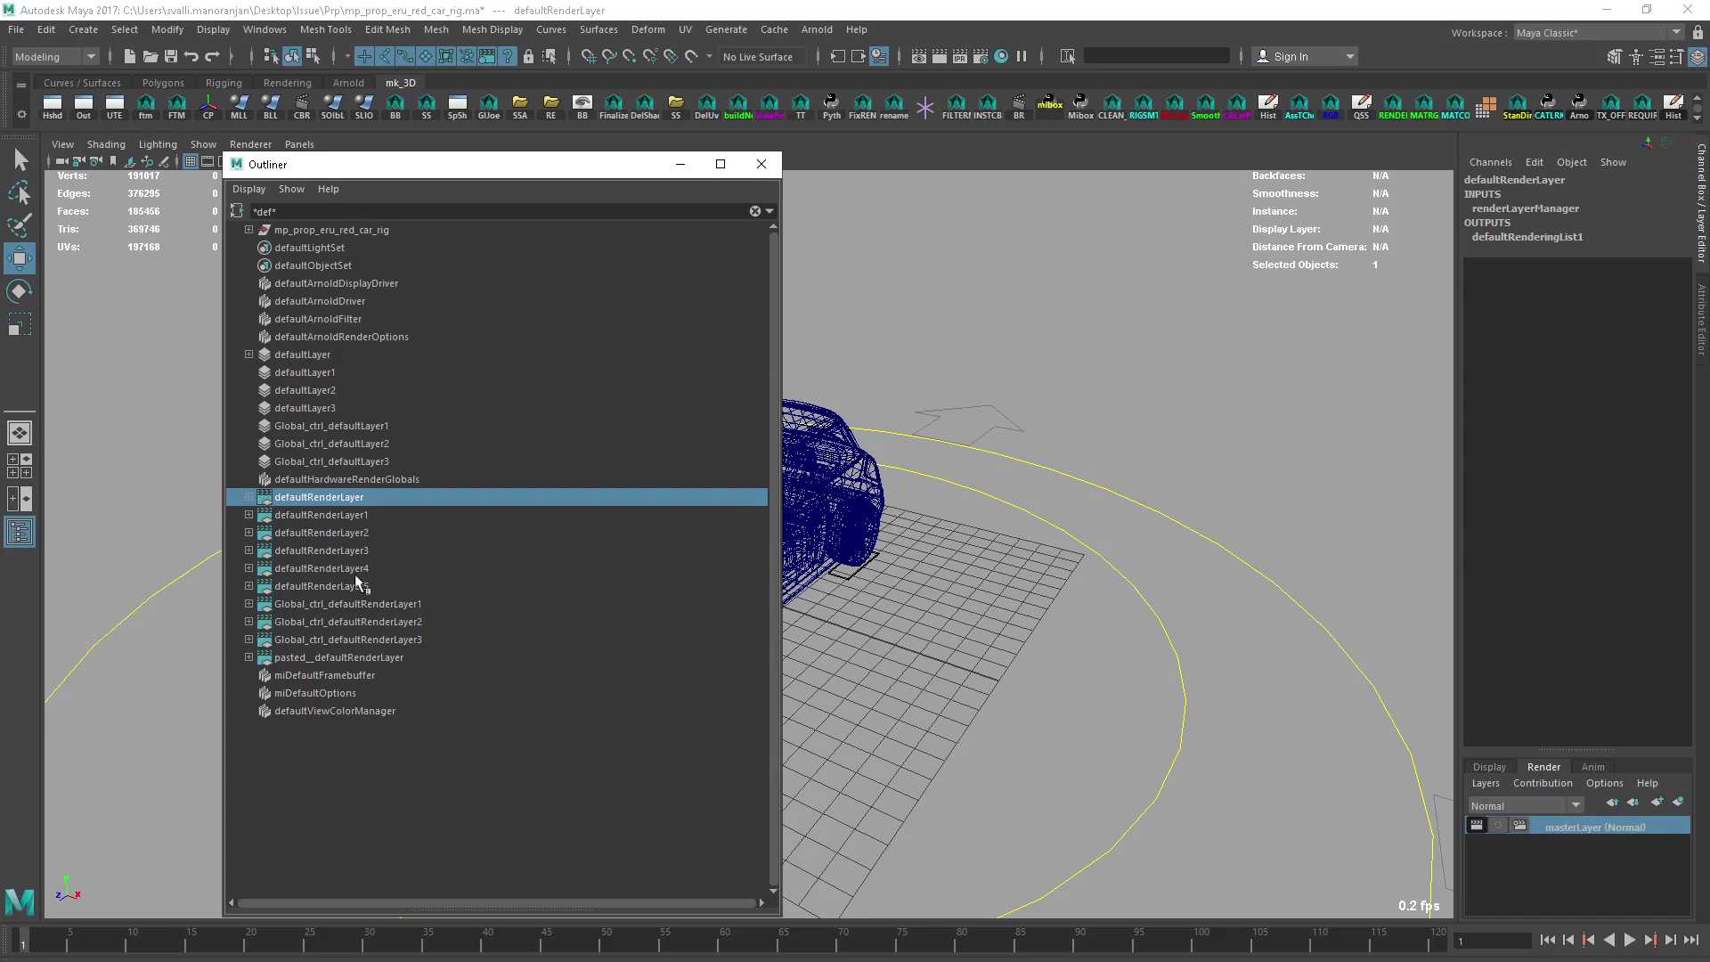
pyautogui.keyDown('shift'); pyautogui.click(361, 657); pyautogui.keyUp('shift')
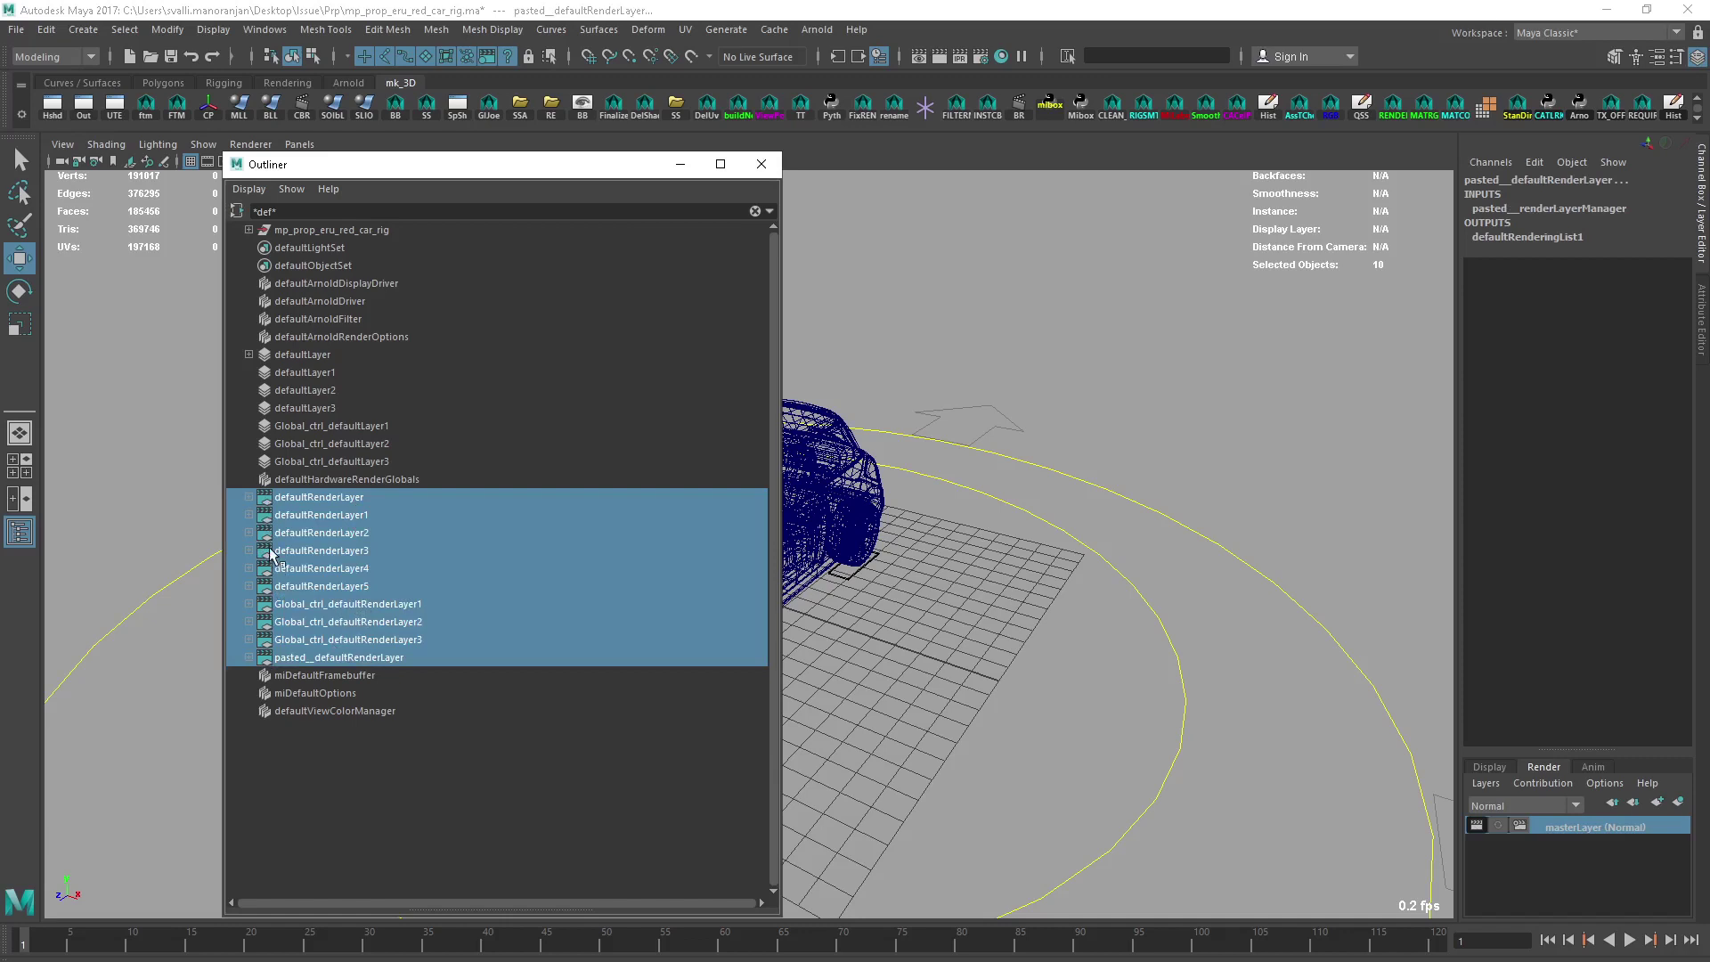
pyautogui.press('Delete')
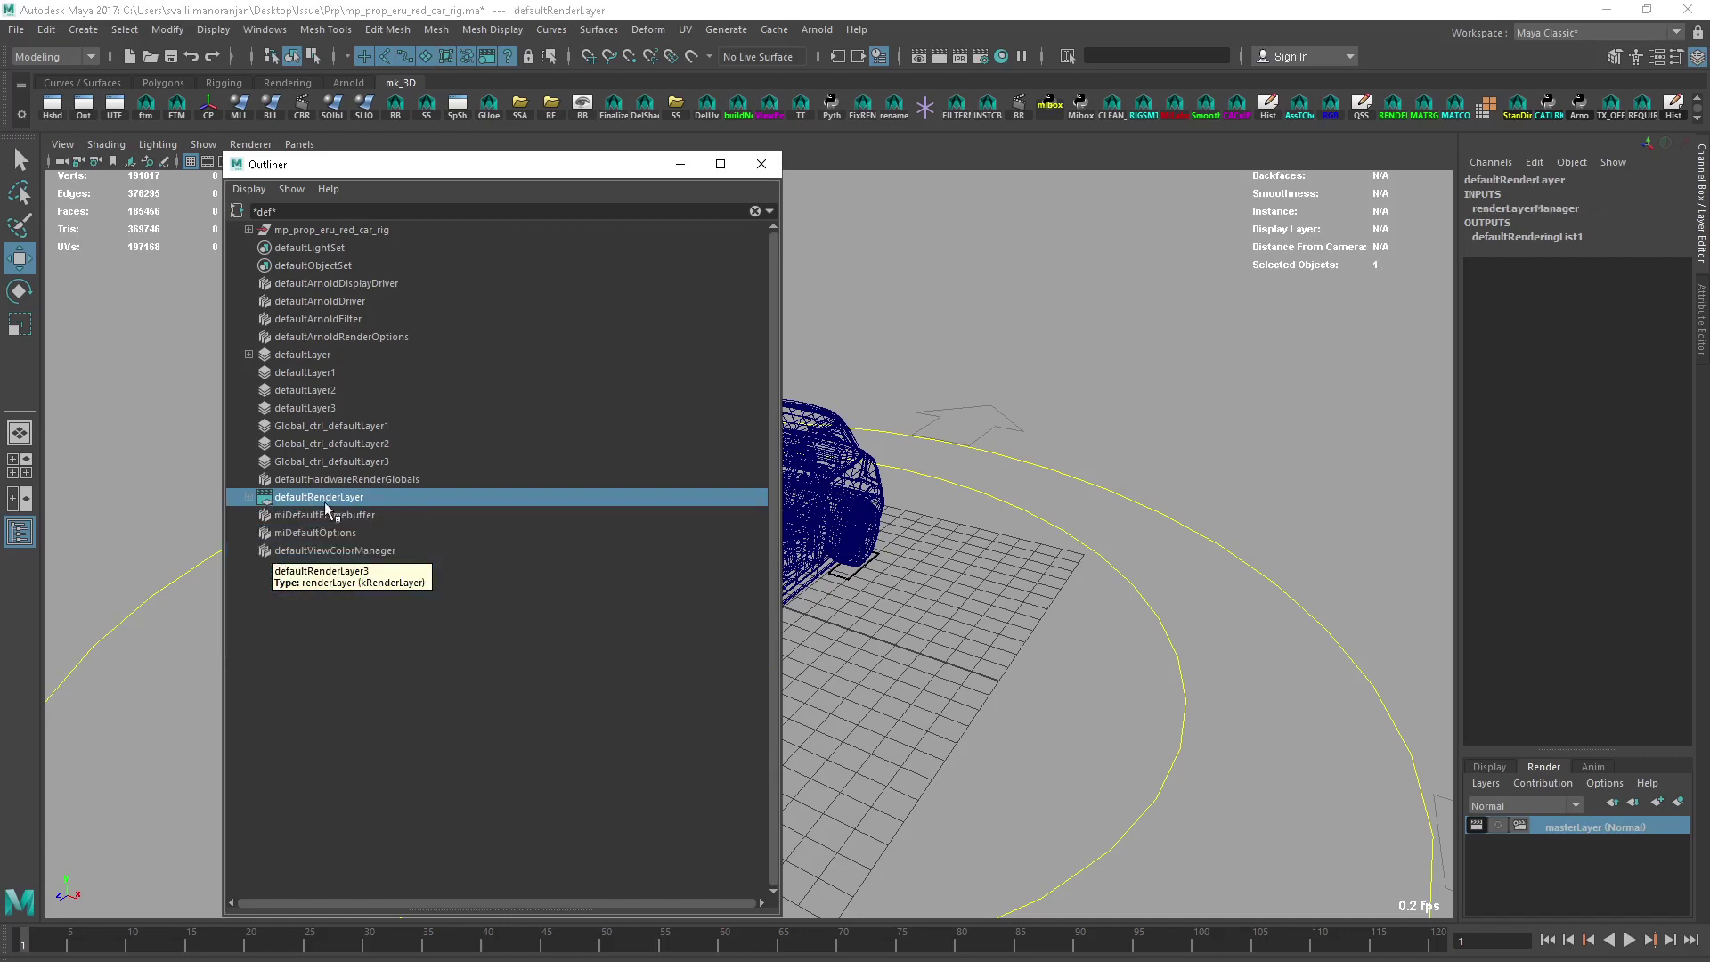
# Step: Delete the duplicate display layers defaultLayer1–3 and Global_ctrl_defaultLayer1–3
pyautogui.click(317, 356)
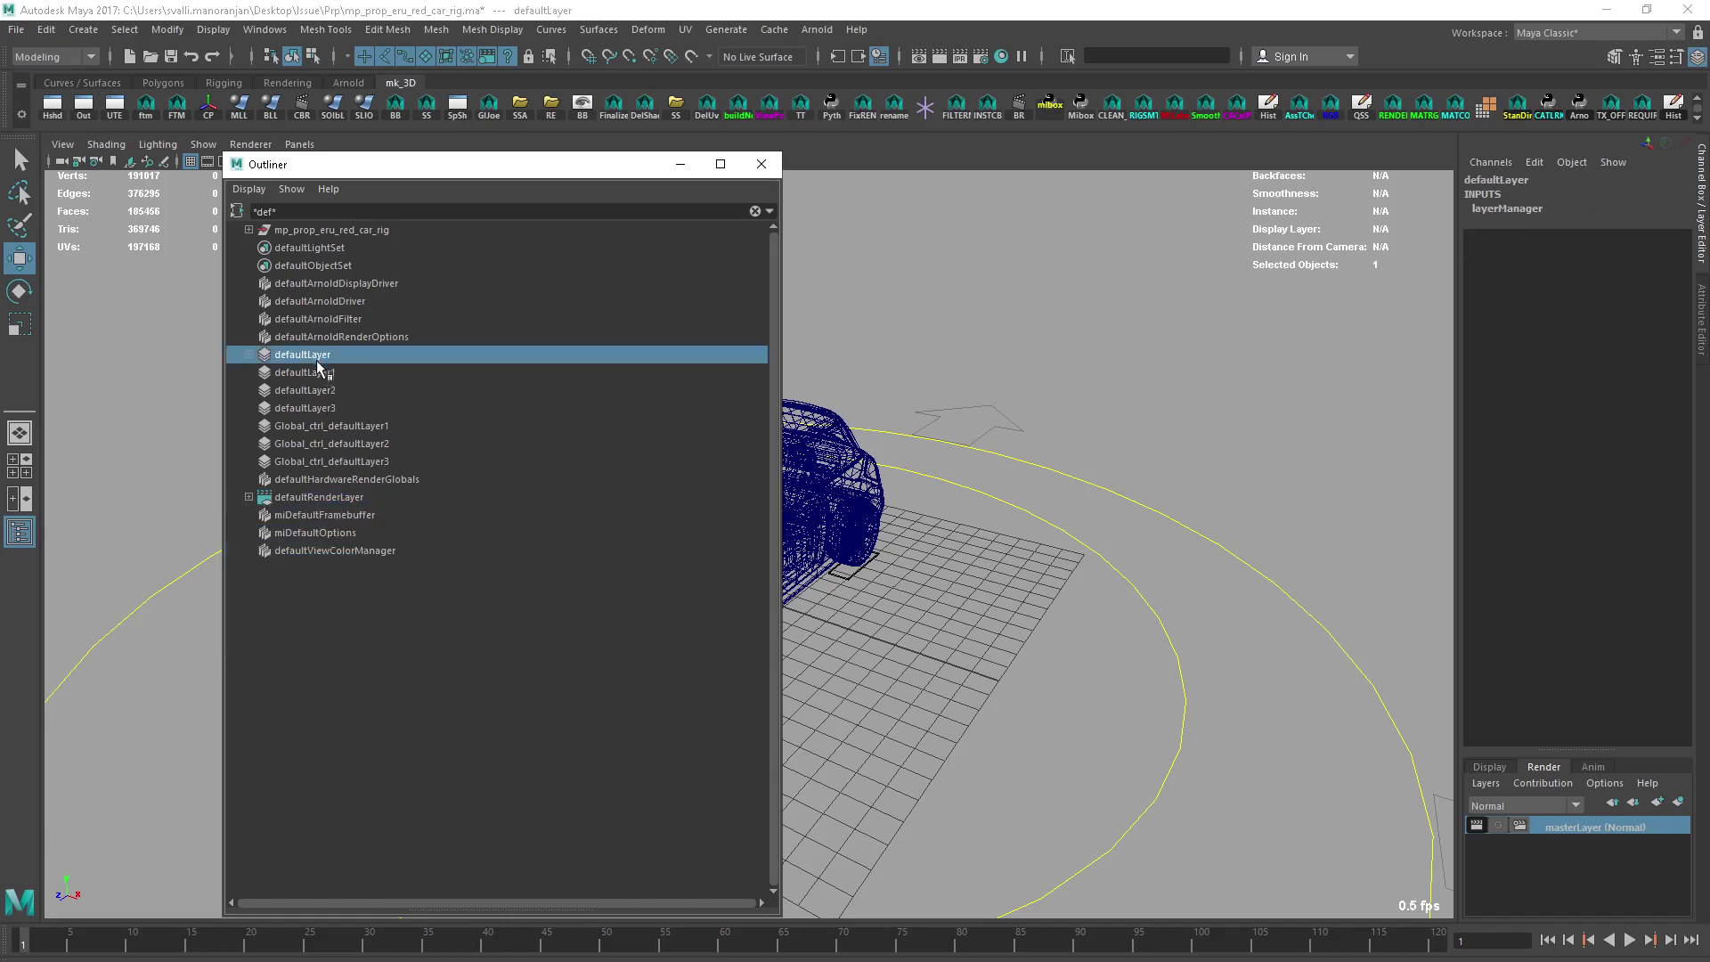
pyautogui.keyDown('shift'); pyautogui.click(319, 462); pyautogui.keyUp('shift')
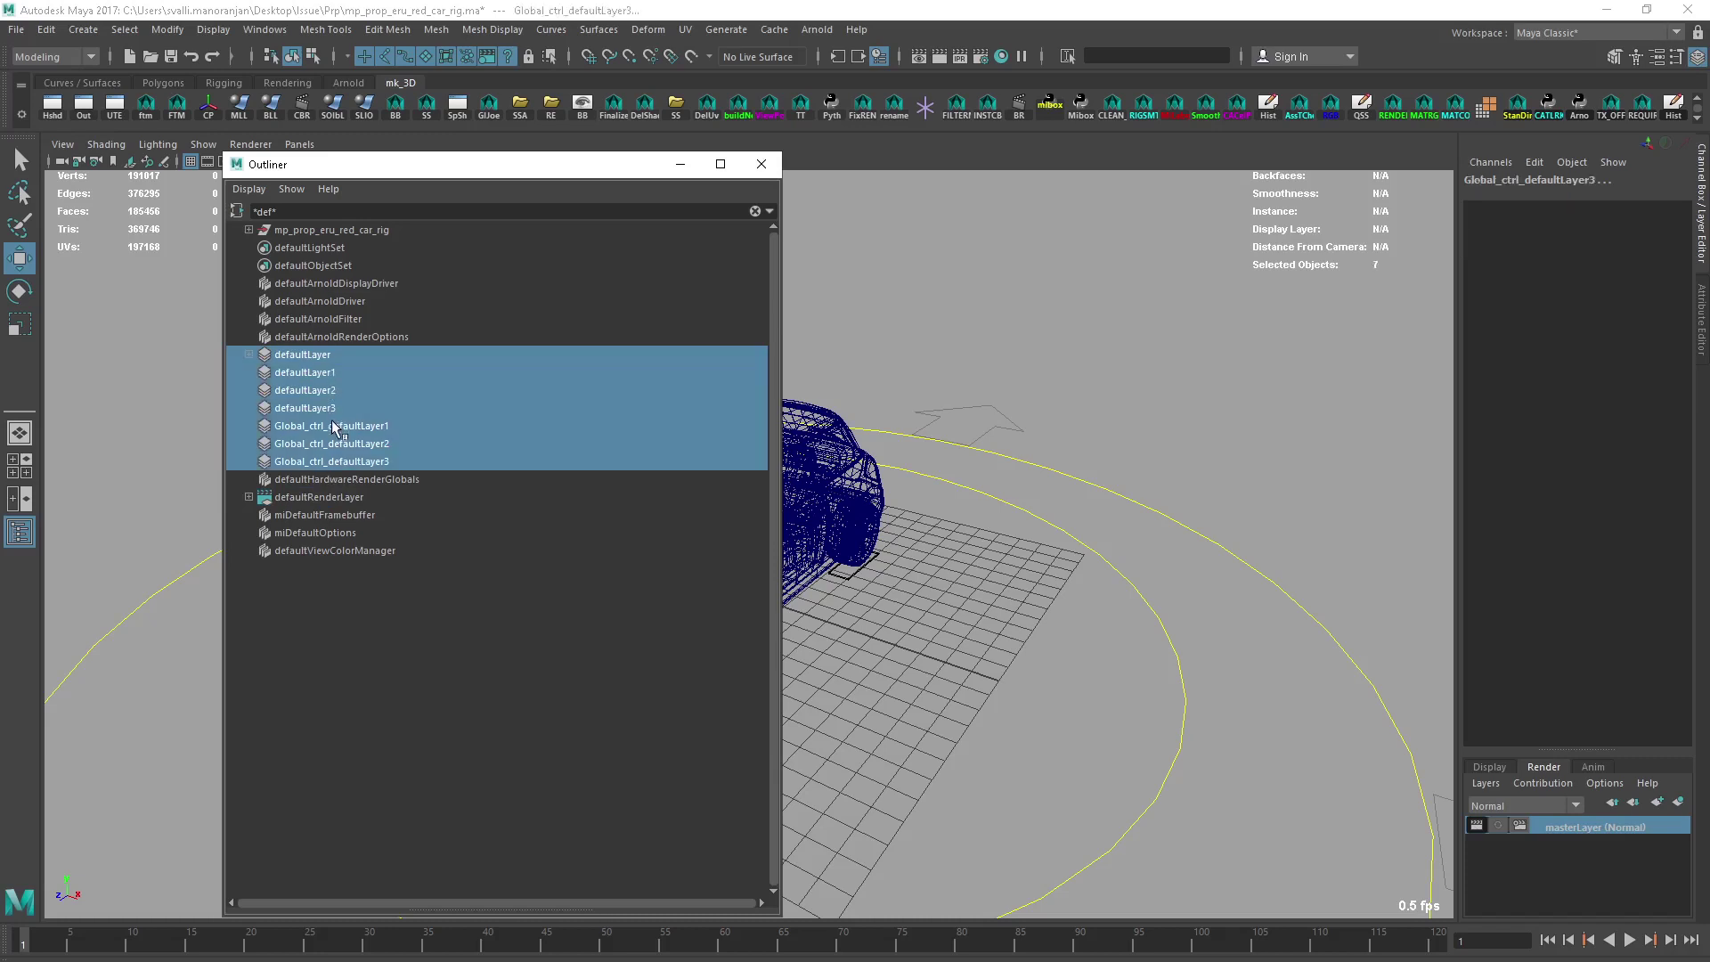
pyautogui.press('Delete')
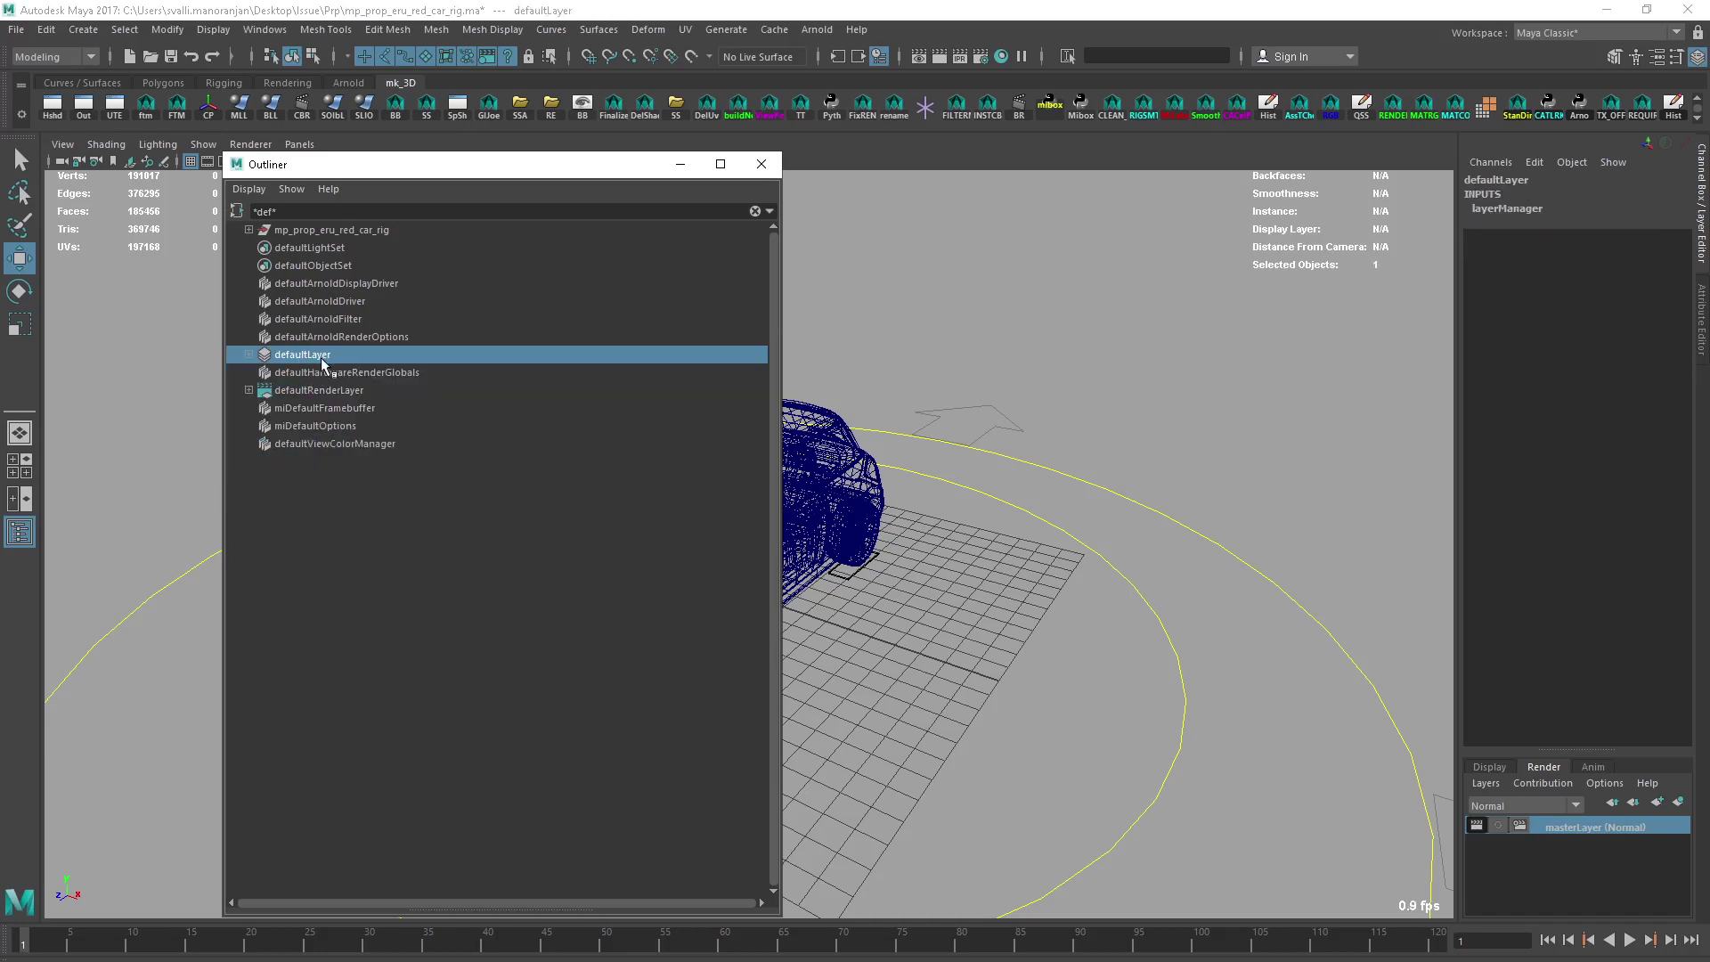
# Step: Delete the leftover mental ray nodes miDefaultFramebuffer and miDefaultOptions
pyautogui.click(335, 407)
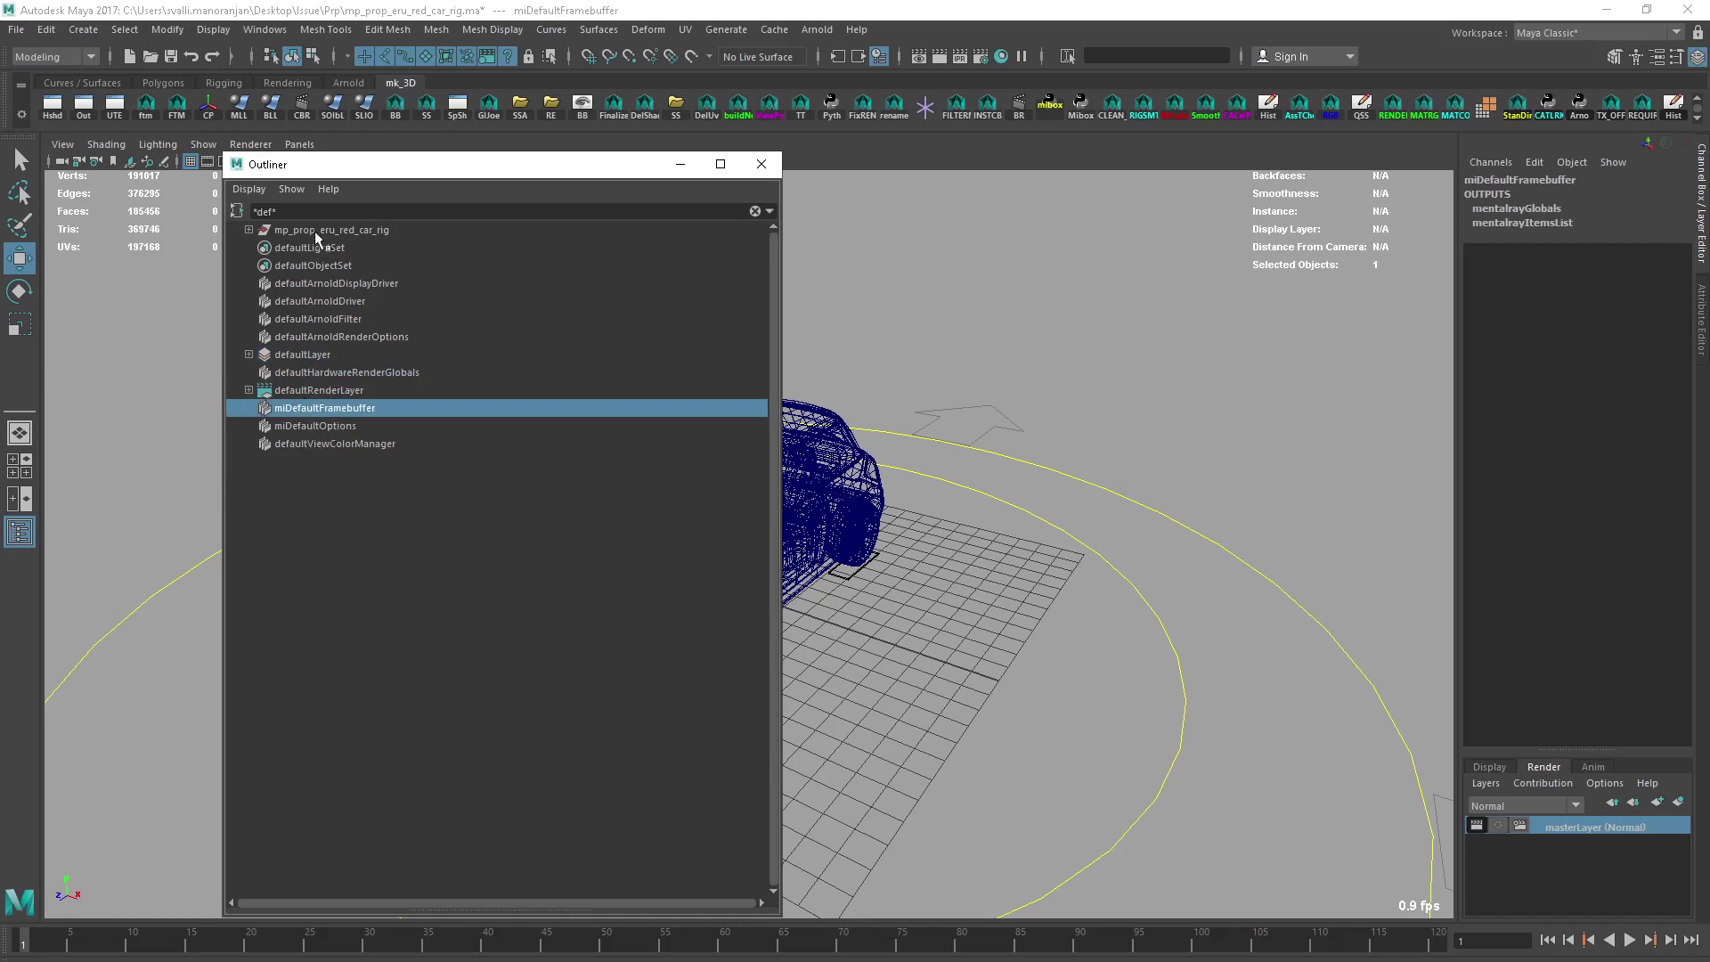
pyautogui.keyDown('ctrl'); pyautogui.click(345, 428); pyautogui.keyUp('ctrl')
pyautogui.press('Delete')
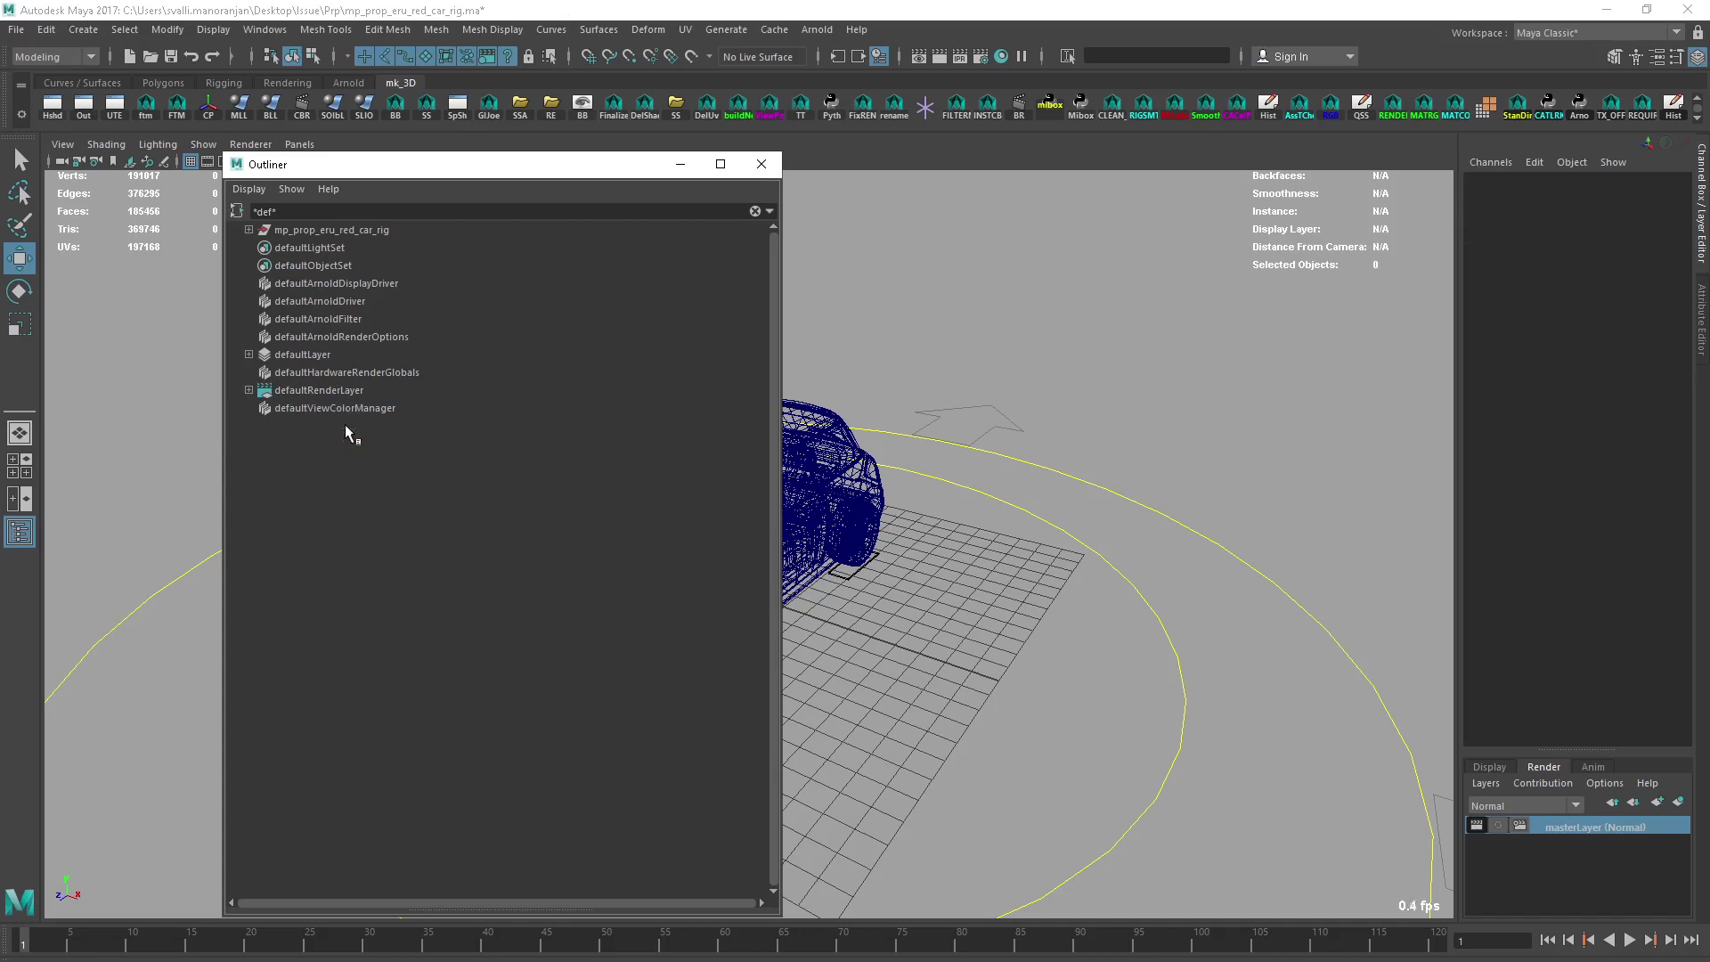
# Step: Search the Outliner for *mental* to look for remaining mental ray nodes
pyautogui.click(291, 212)
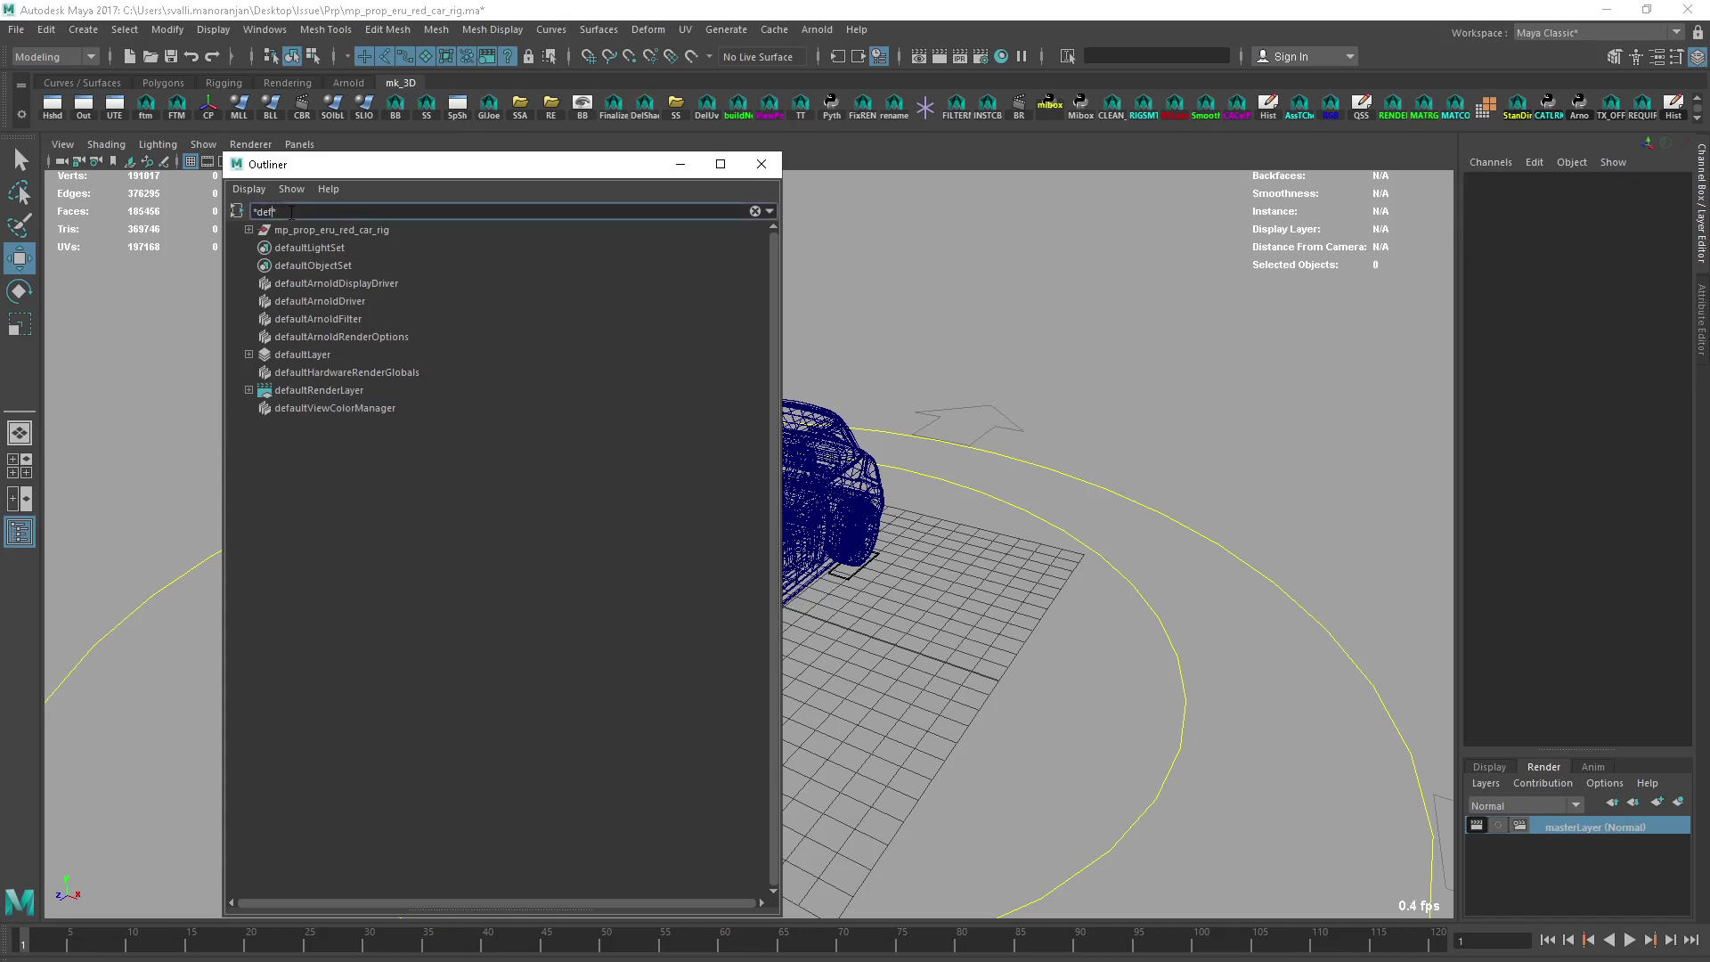
pyautogui.press('Left')
pyautogui.press('BackSpace')
pyautogui.press('BackSpace')
pyautogui.press('BackSpace')
pyautogui.press('Return')
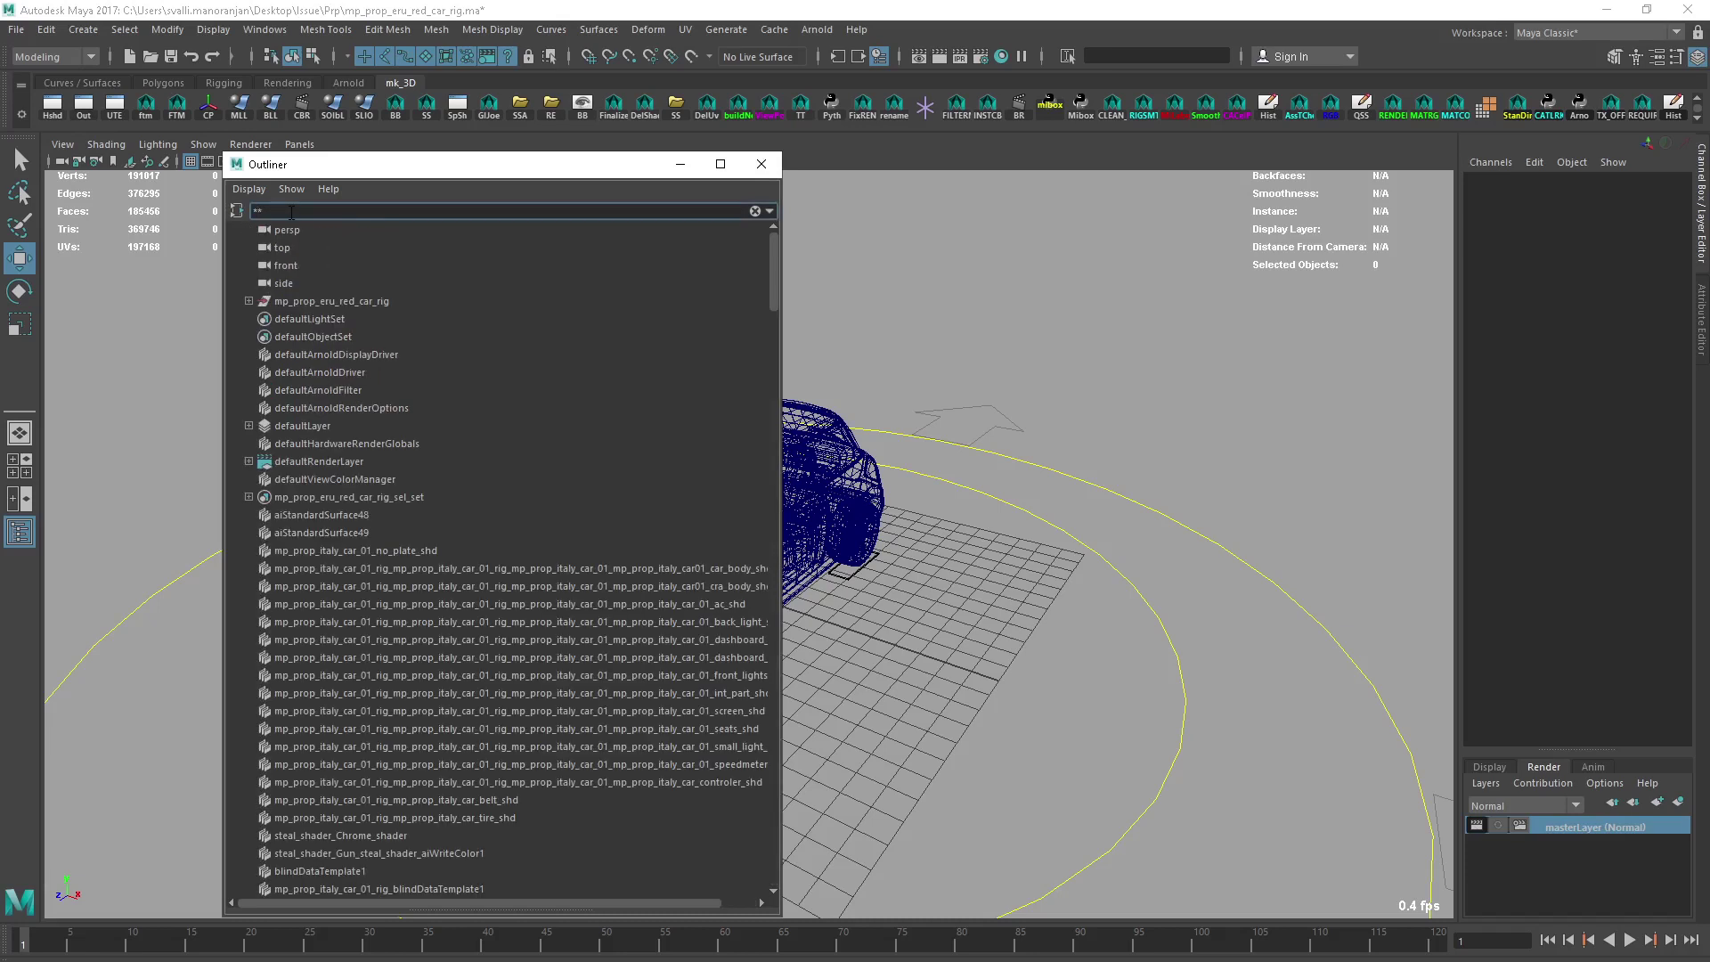
pyautogui.write('mental')
pyautogui.press('Return')
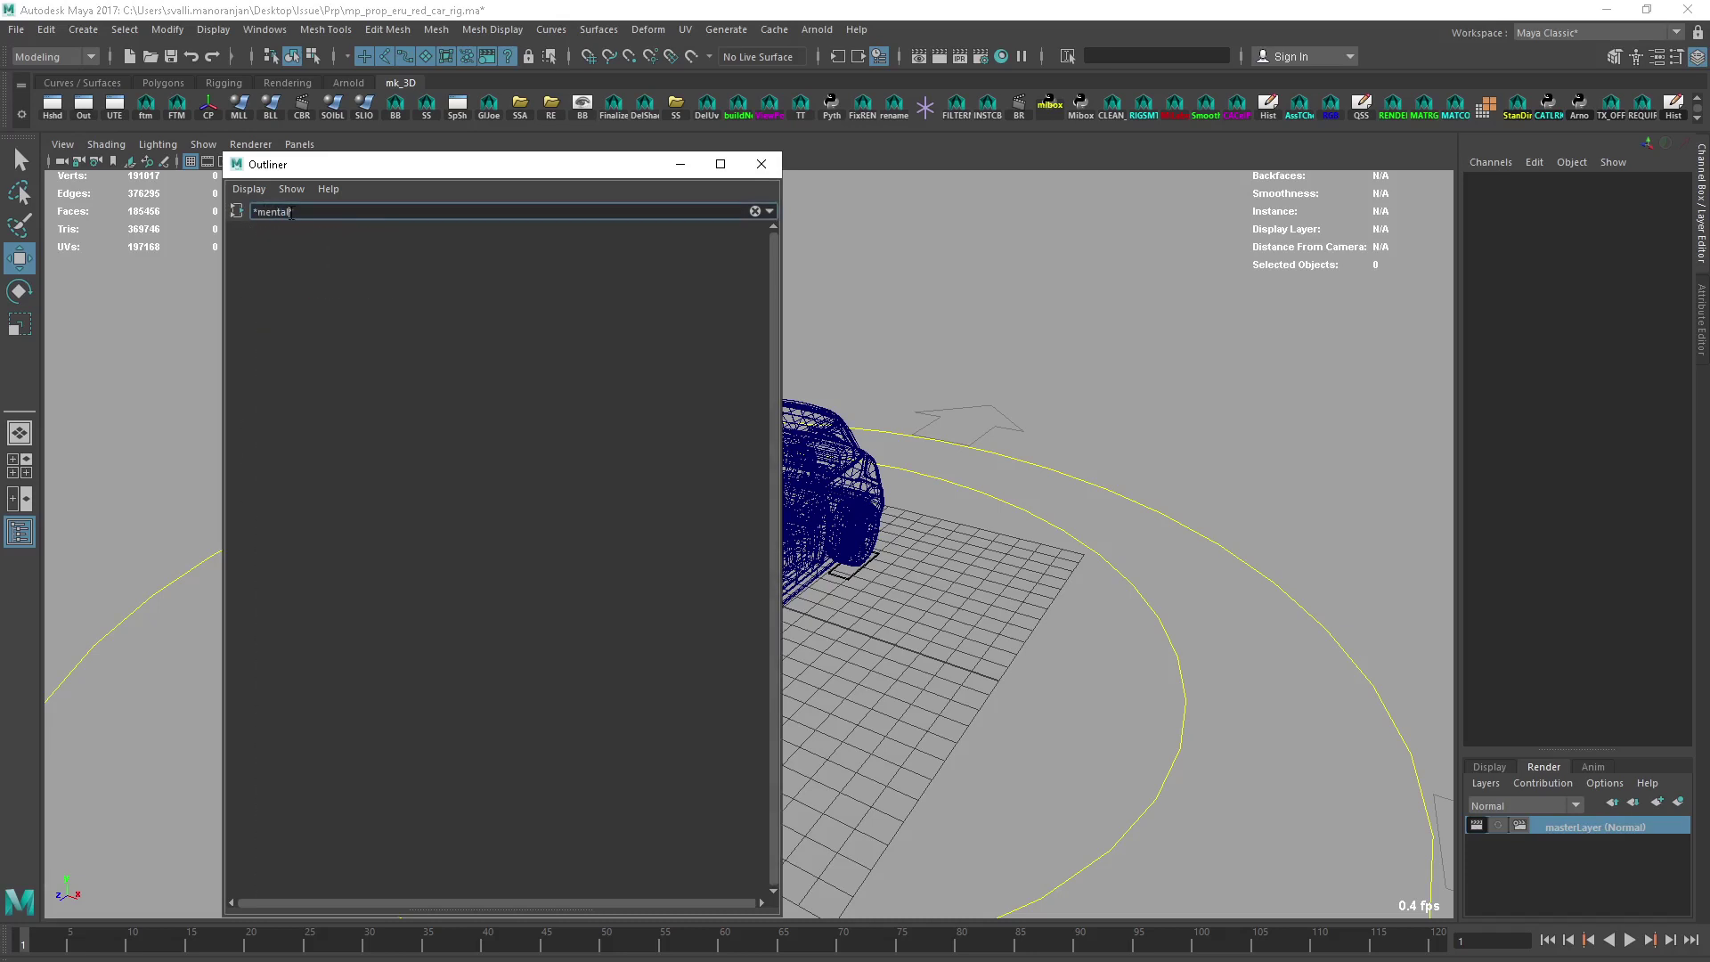
# Step: Change the Outliner search to *mi* to look for further mental ray nodes
pyautogui.press('BackSpace')
pyautogui.press('BackSpace')
pyautogui.press('BackSpace')
pyautogui.press('BackSpace')
pyautogui.press('BackSpace')
pyautogui.write('i')
pyautogui.press('Return')
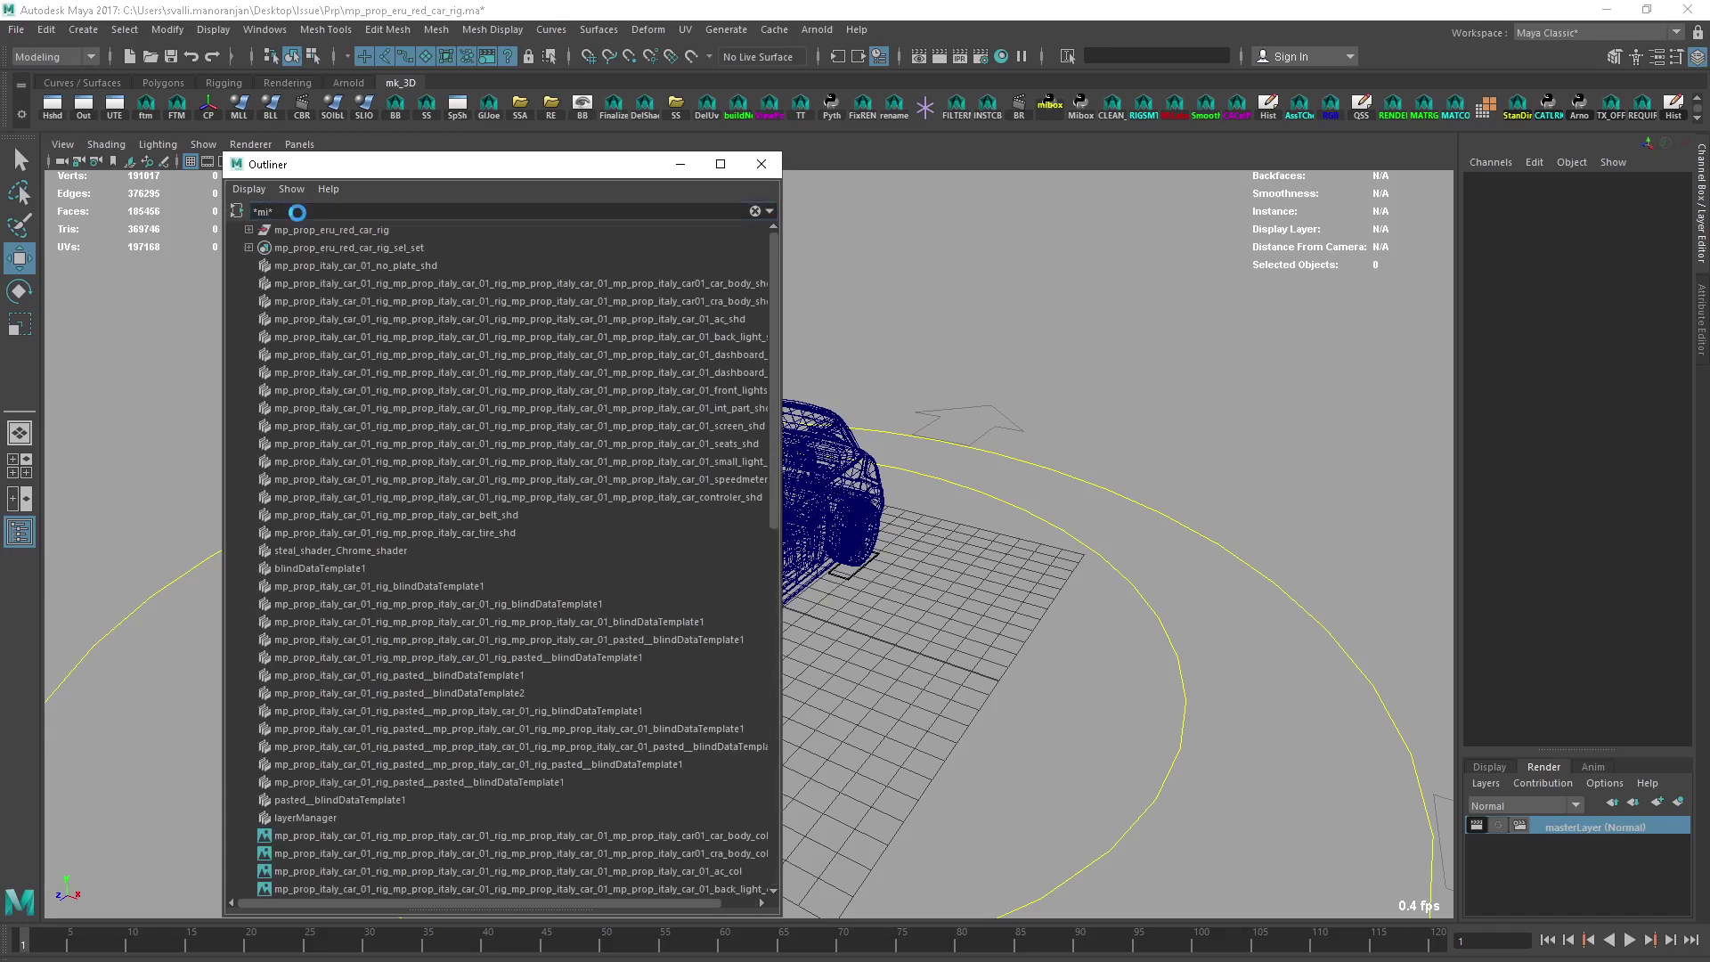
# Step: Clear the Outliner's search filter and narrow its window to uncover more of the car
pyautogui.press('BackSpace')
pyautogui.press('BackSpace')
pyautogui.press('BackSpace')
pyautogui.press('BackSpace')
pyautogui.press('Return')
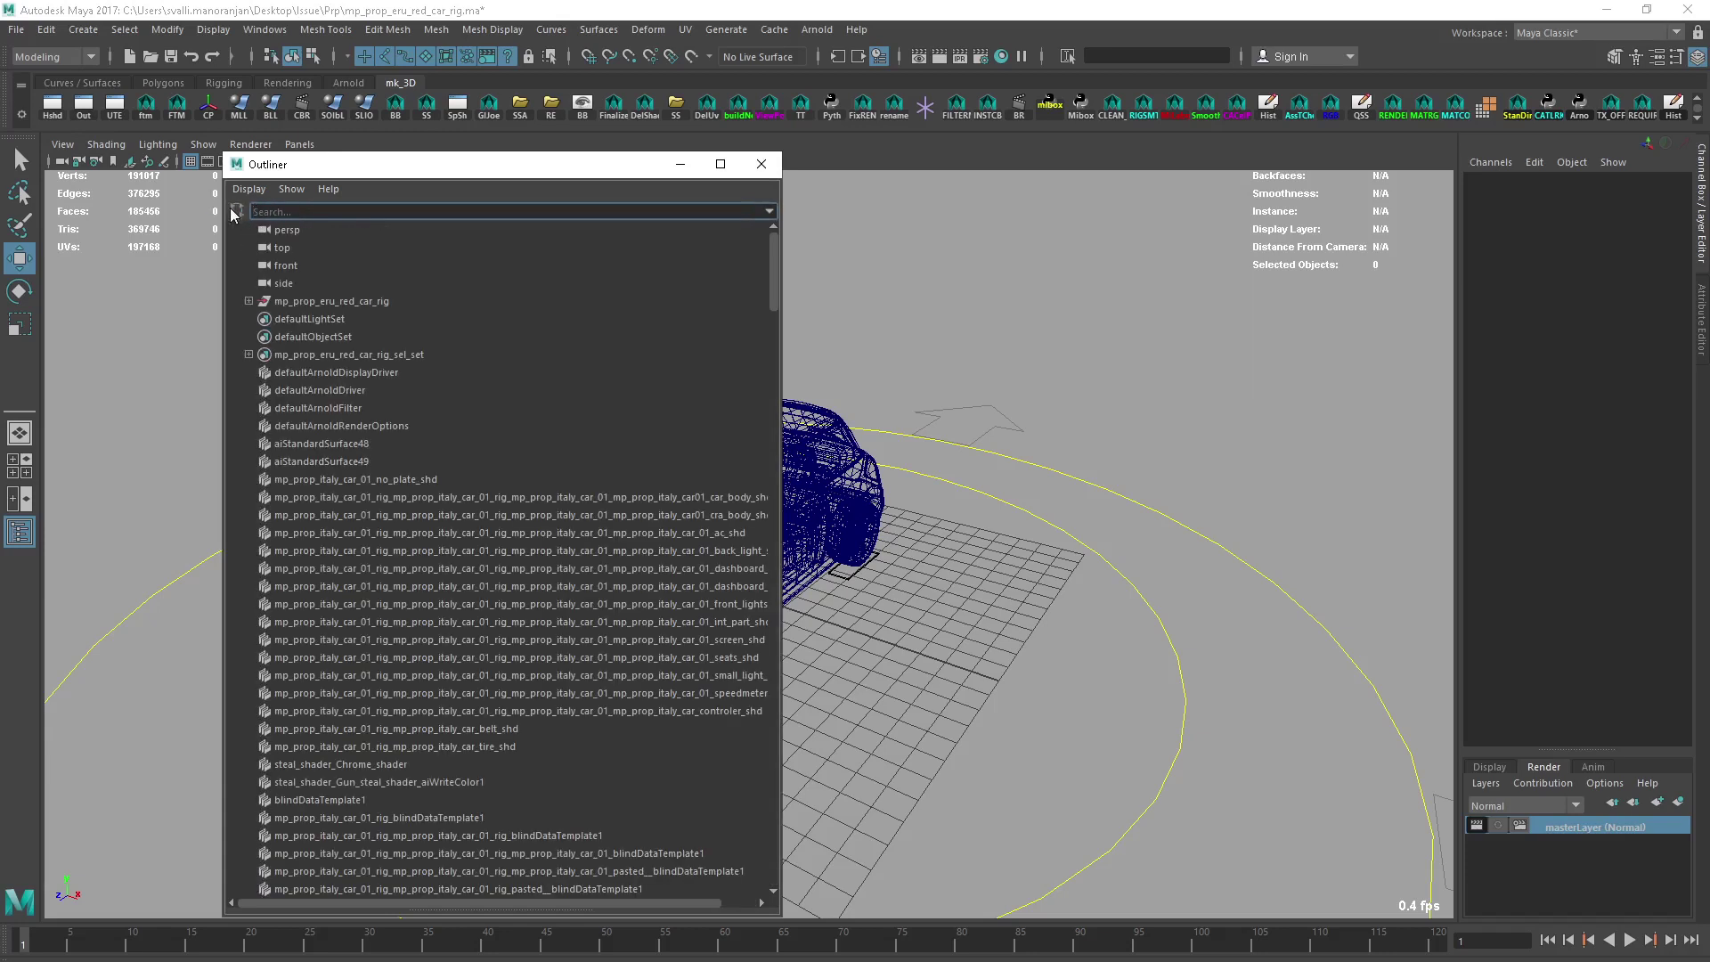
pyautogui.moveTo(772, 292)
pyautogui.mouseDown()
pyautogui.moveTo(754, 862)
pyautogui.moveTo(755, 285)
pyautogui.mouseUp()
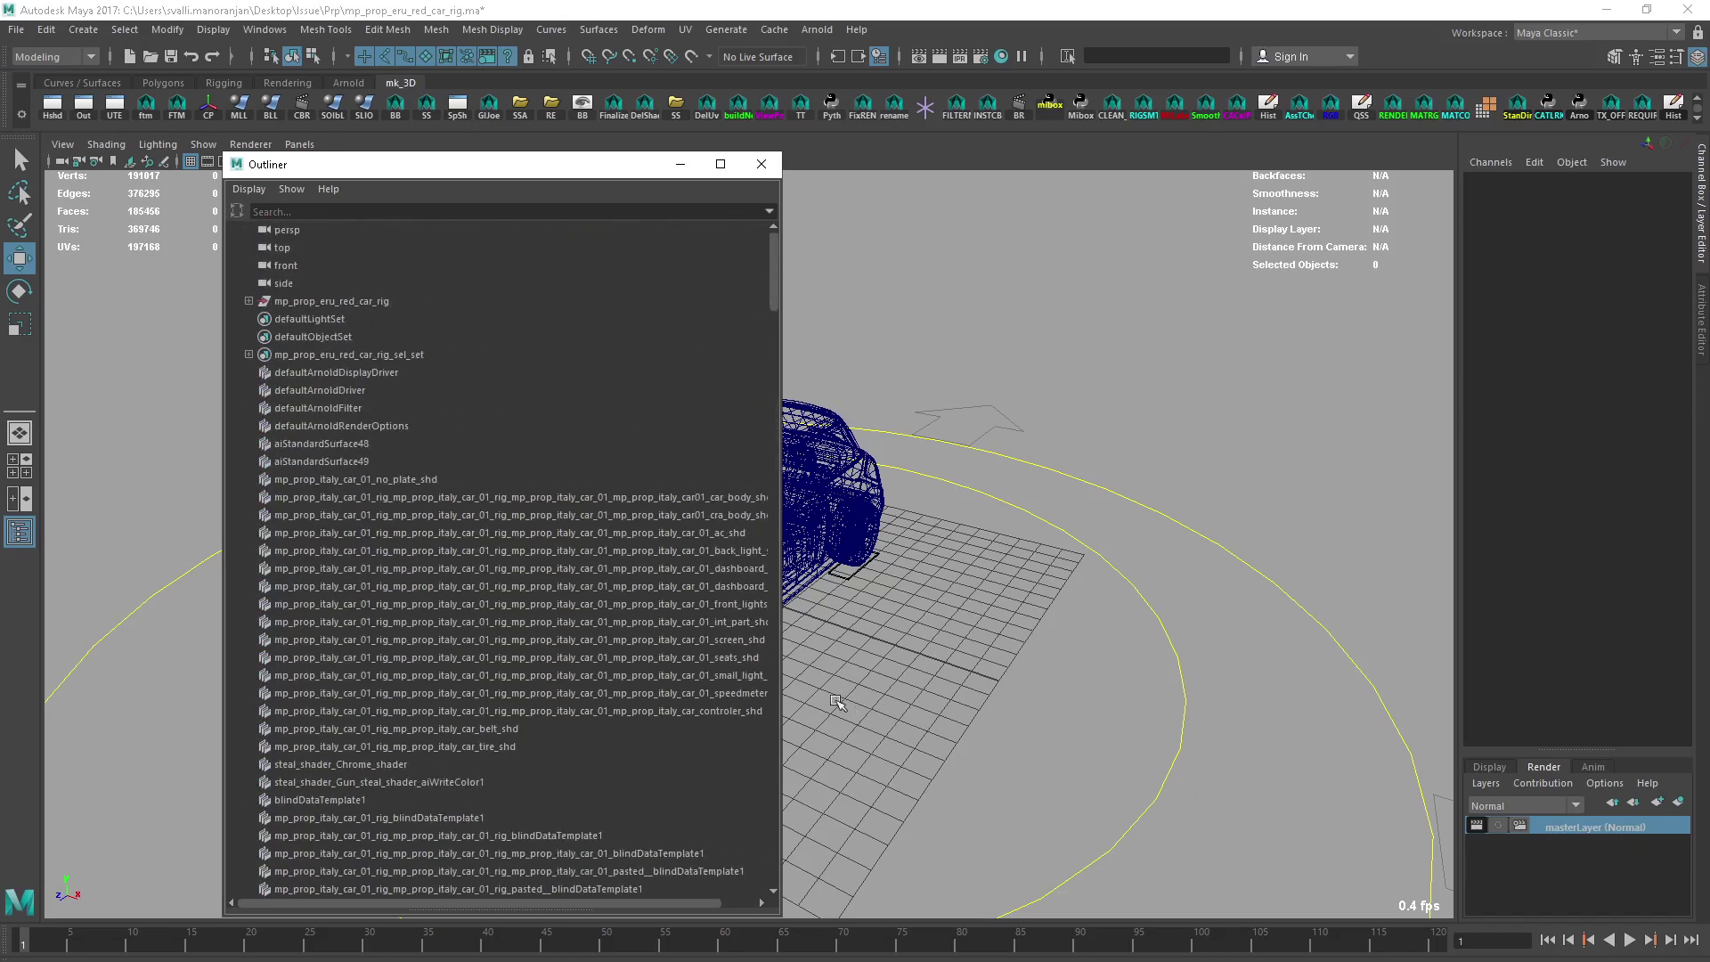
pyautogui.moveTo(782, 688); pyautogui.dragTo(619, 679)
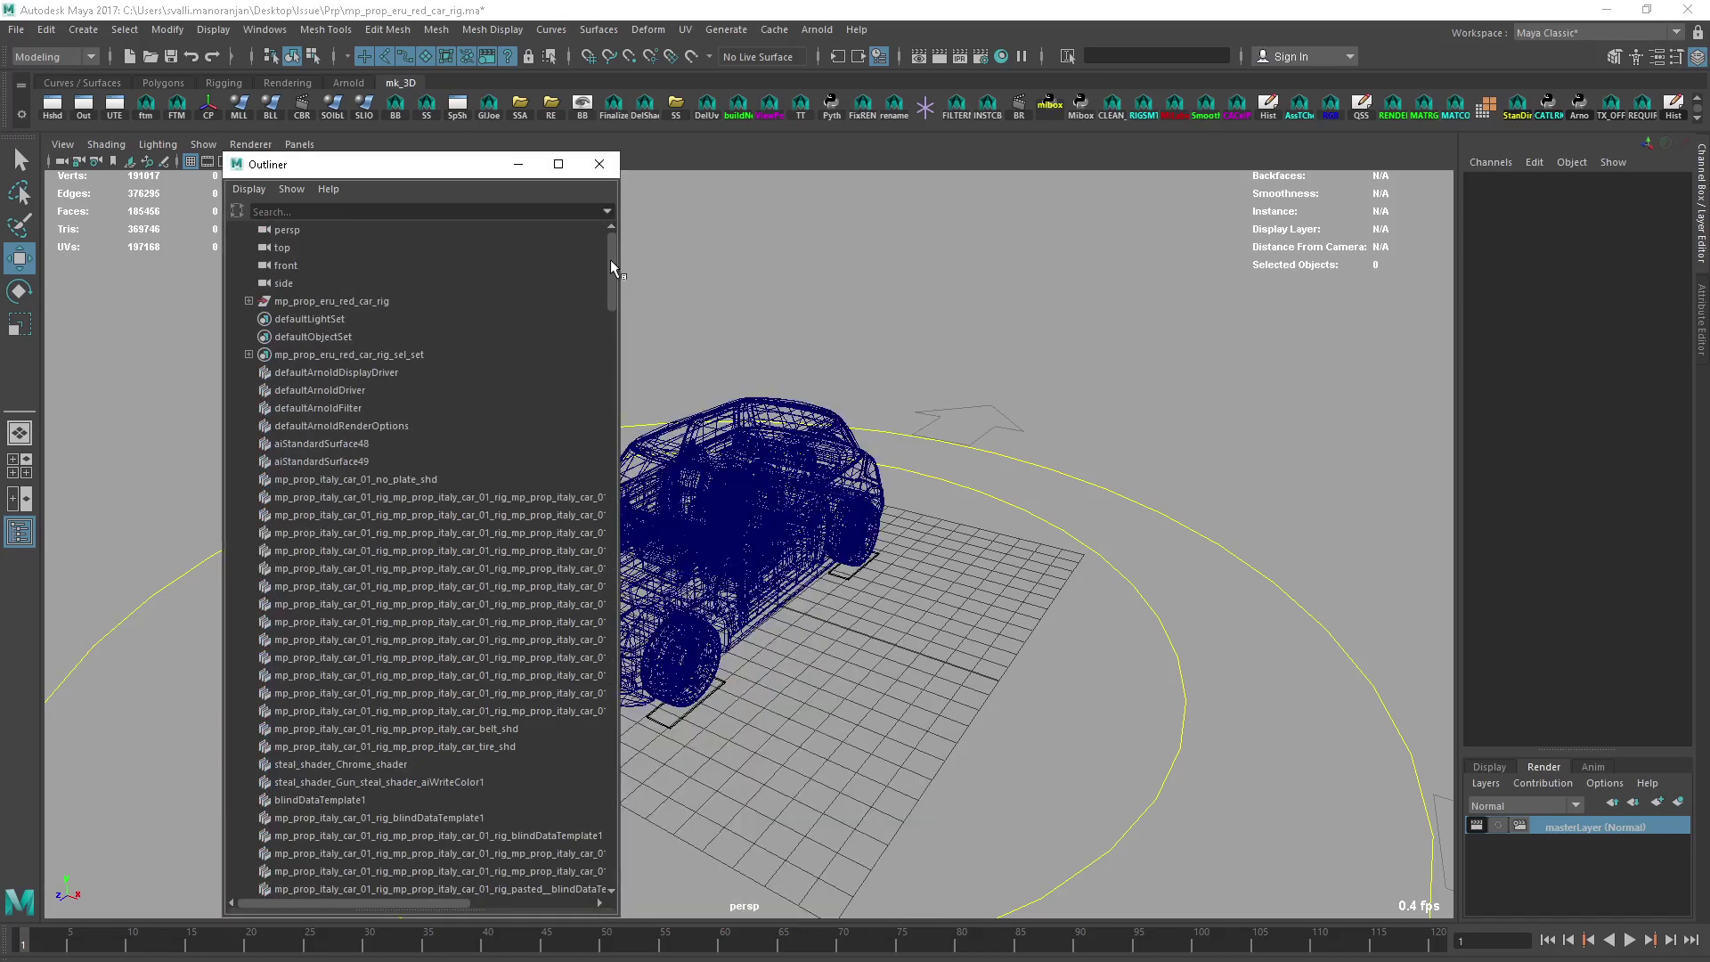
# Step: Close the Outliner and switch the viewport to shaded display to check the car's surfaces
pyautogui.click(599, 163)
pyautogui.keyDown('alt'); pyautogui.moveTo(946, 664); pyautogui.dragTo(790, 643); pyautogui.keyUp('alt')
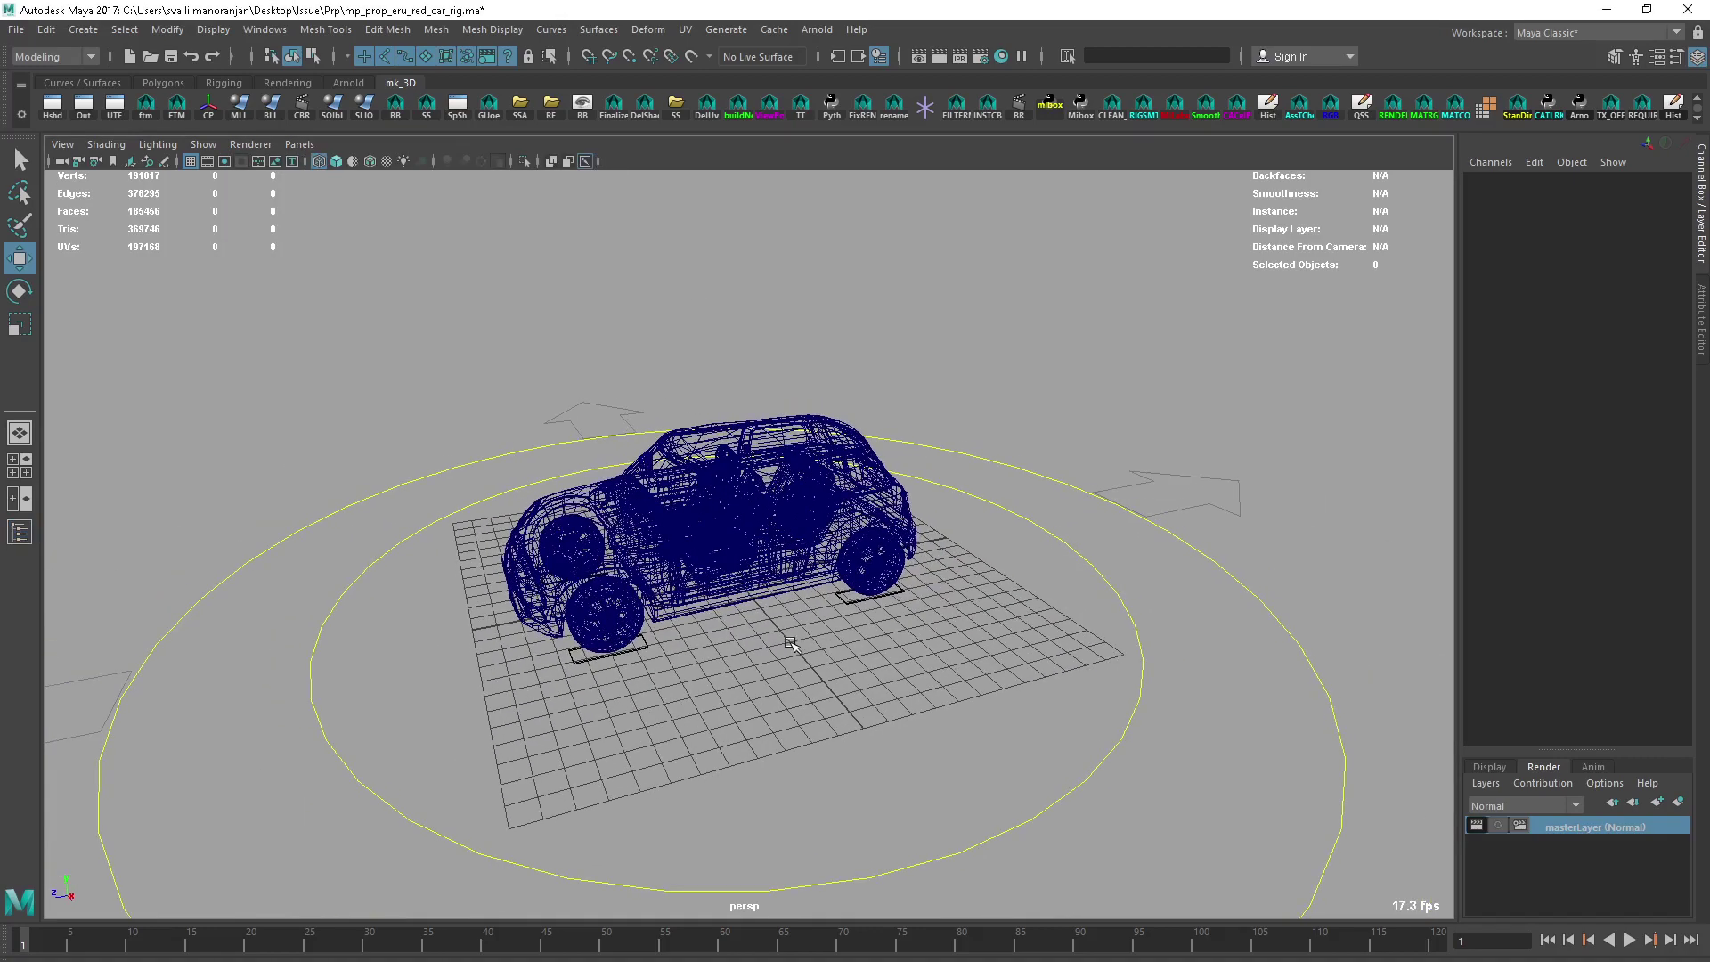
pyautogui.press('5')
pyautogui.moveTo(774, 574)
pyautogui.keyDown('alt'); pyautogui.mouseDown()
pyautogui.moveTo(974, 625)
pyautogui.moveTo(626, 195)
pyautogui.mouseUp(); pyautogui.keyUp('alt')
# Step: Select mp_prop_eru_red_car_rig together with mp_prop_eru_red_car_rig_sel_set in the Outliner and open the Export Selection options
pyautogui.click(84, 105)
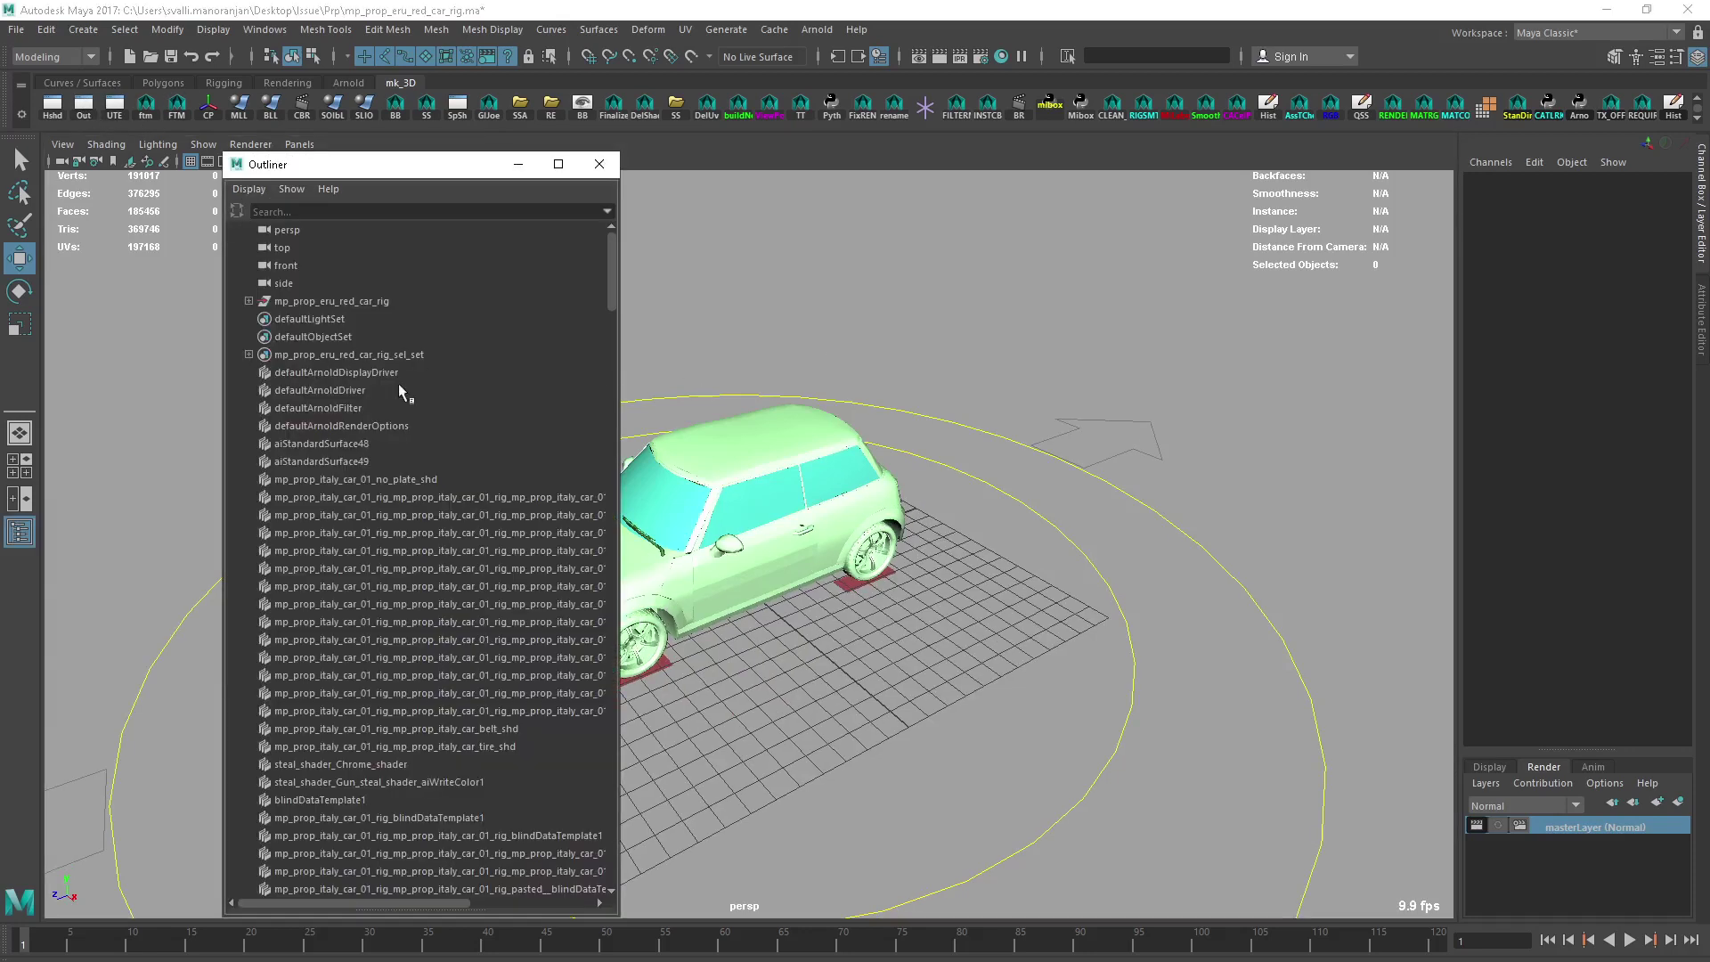
pyautogui.click(343, 301)
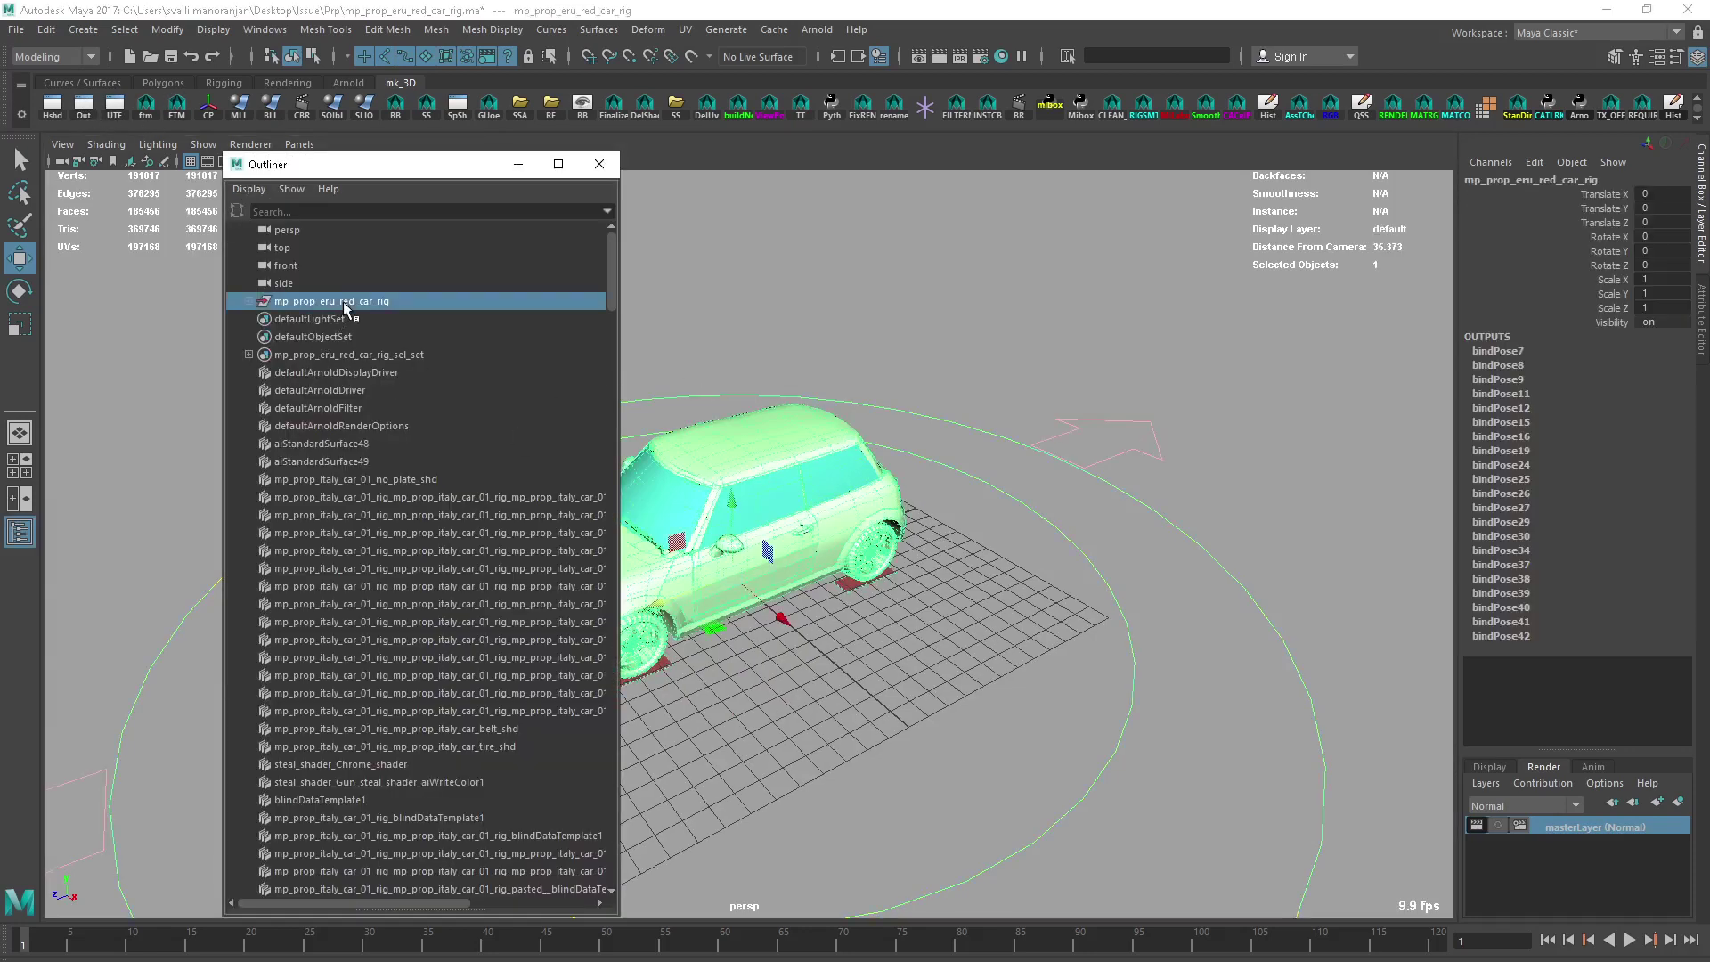
pyautogui.keyDown('ctrl'); pyautogui.click(417, 353); pyautogui.keyUp('ctrl')
pyautogui.click(17, 31)
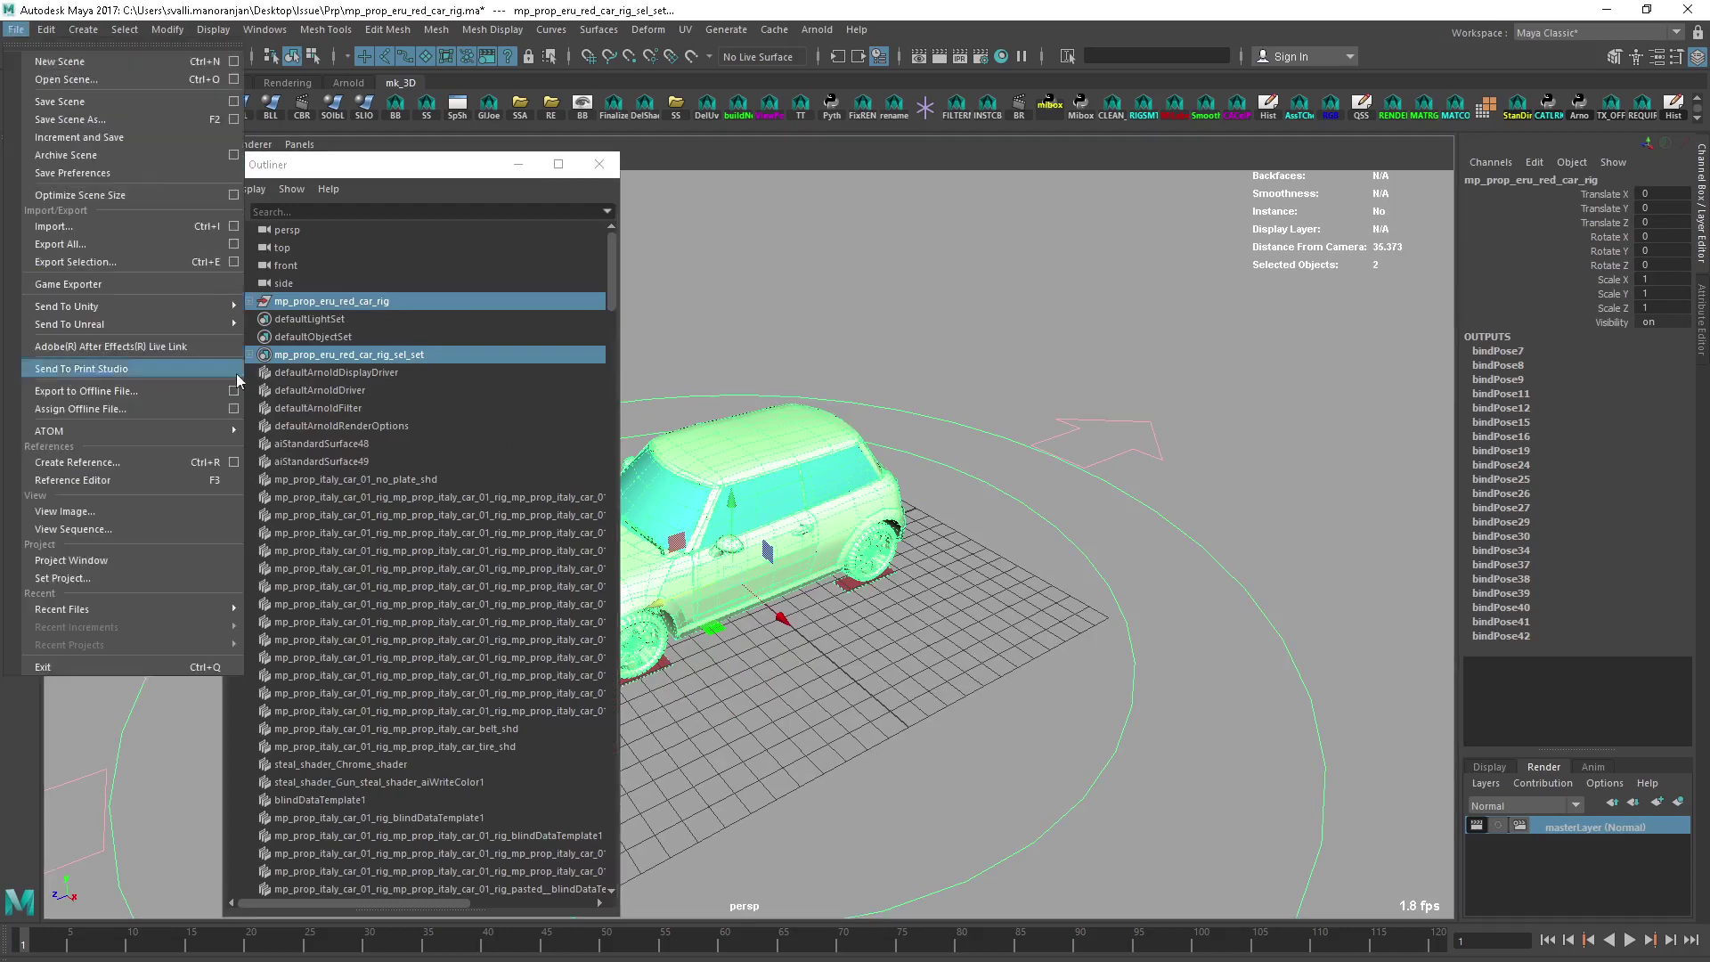
pyautogui.click(234, 262)
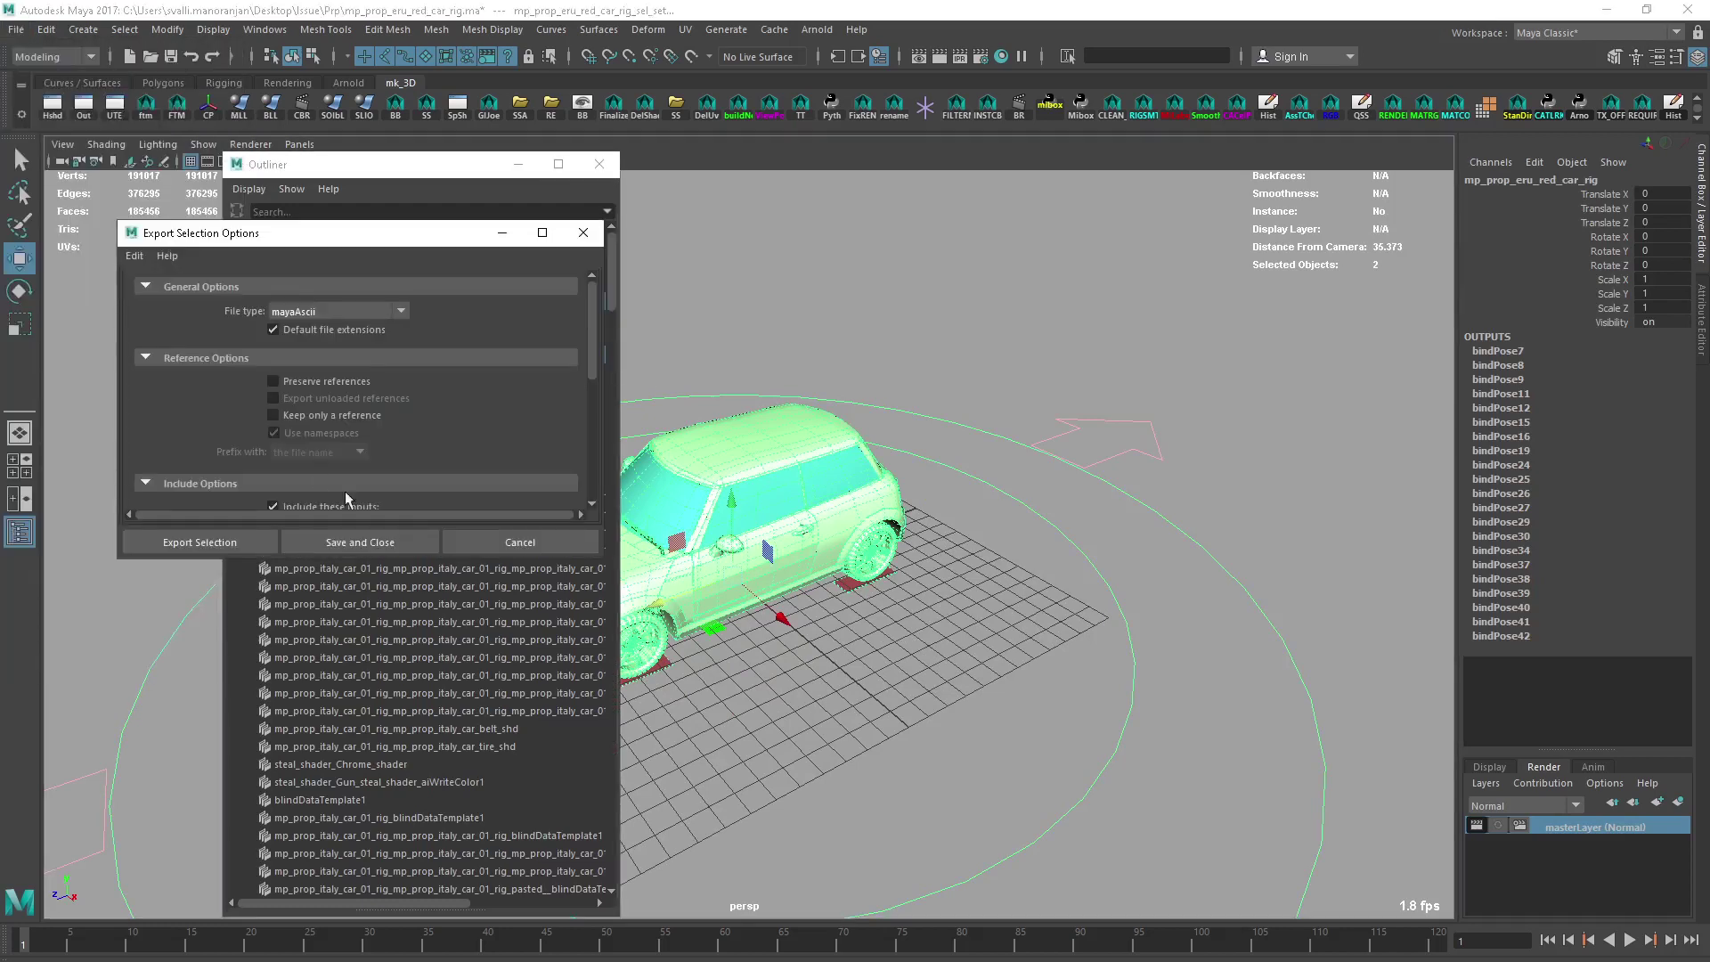
# Step: Check the Reference Editor for file references and review the include and file-type settings of the selection export
pyautogui.scroll(-2, 322, 372)
pyautogui.moveTo(374, 233); pyautogui.dragTo(516, 226)
pyautogui.click(551, 107)
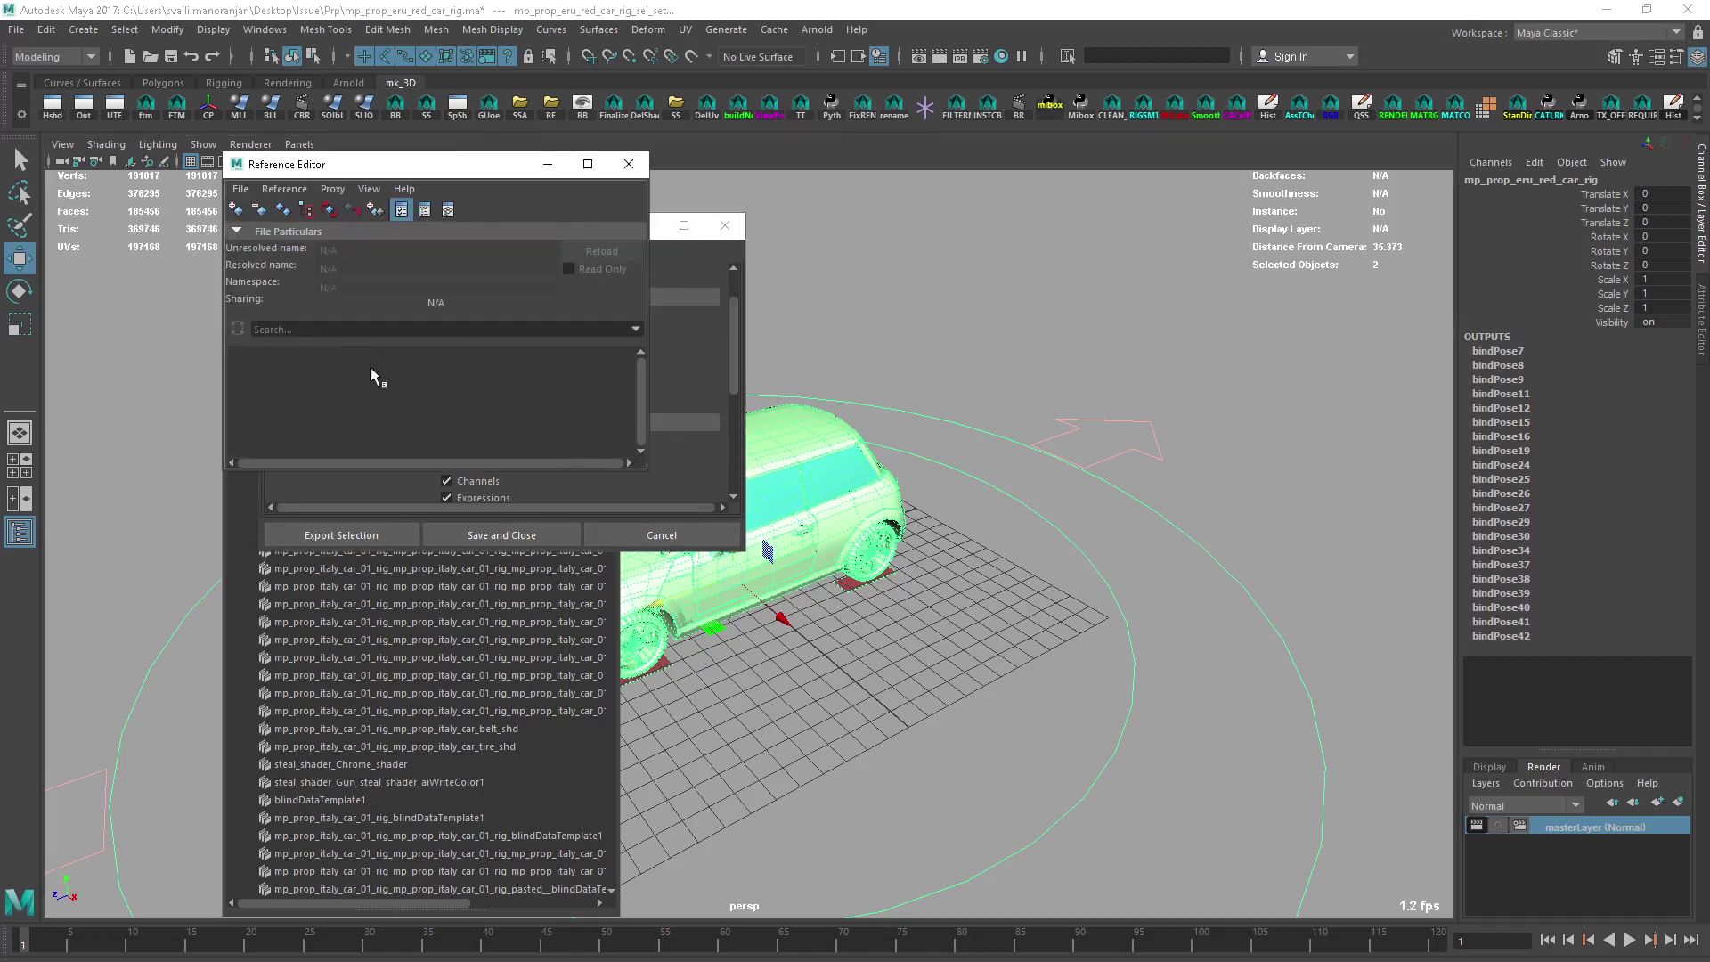
pyautogui.click(613, 170)
pyautogui.scroll(-3, 495, 409)
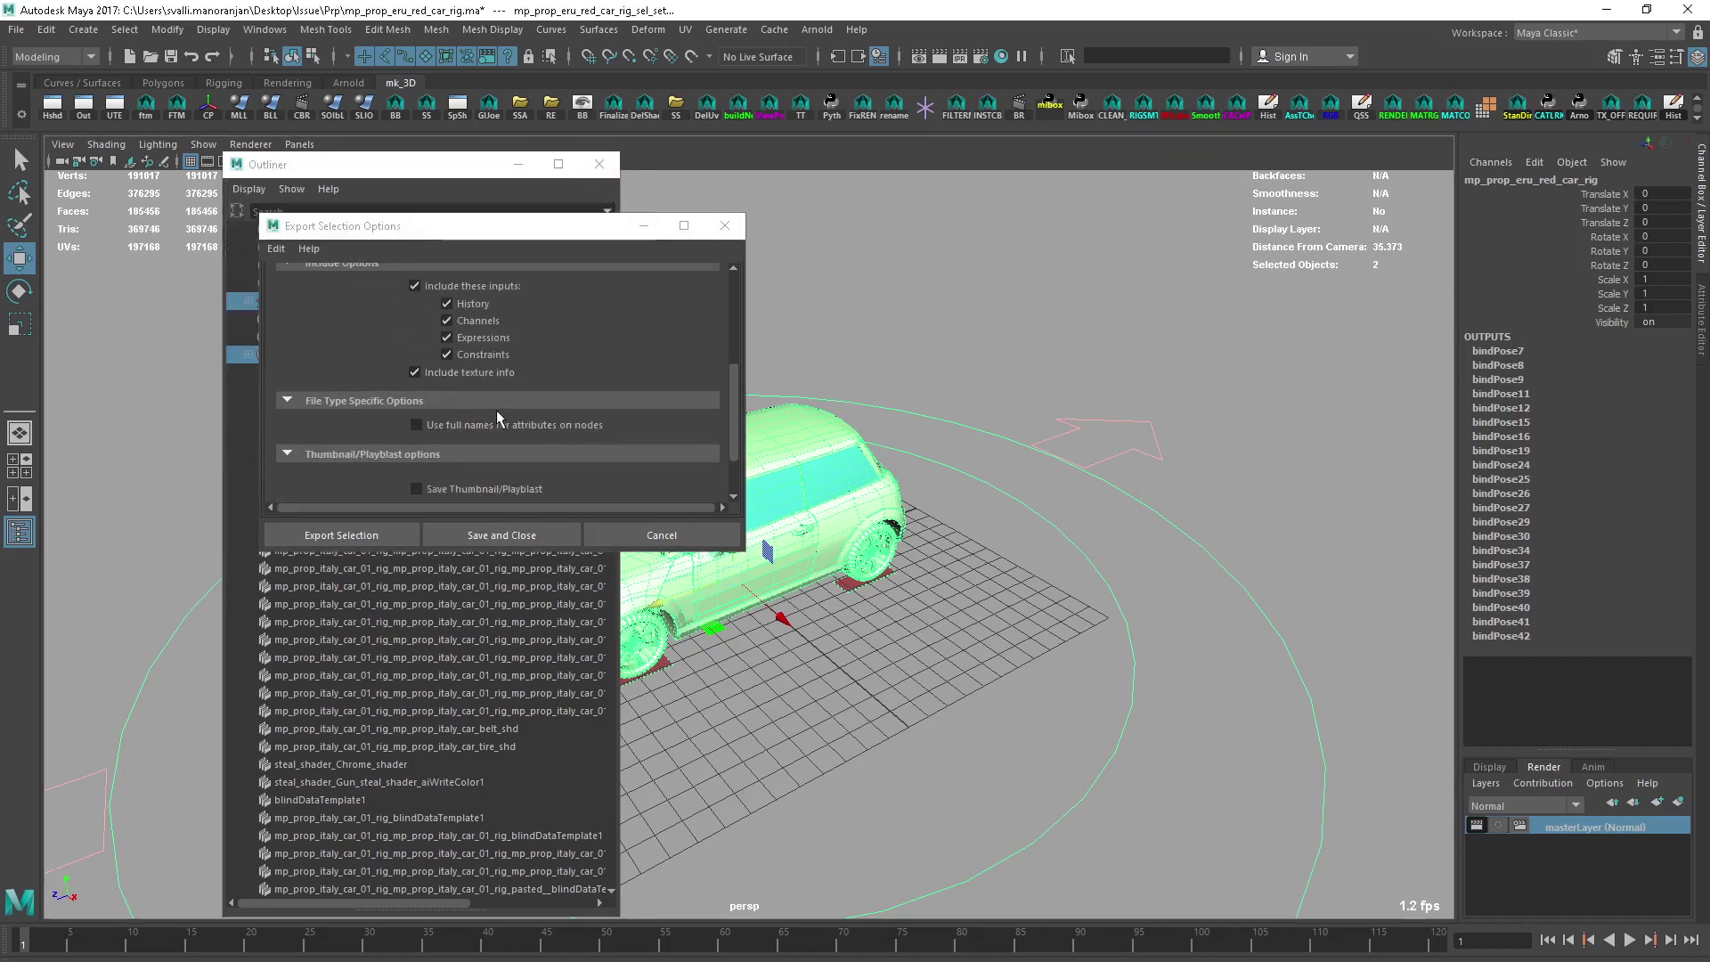
# Step: Export the selected rig and selection set as a Maya ASCII file named mp_prop_eru_red_car_rig_V1
pyautogui.click(377, 535)
pyautogui.click(387, 308)
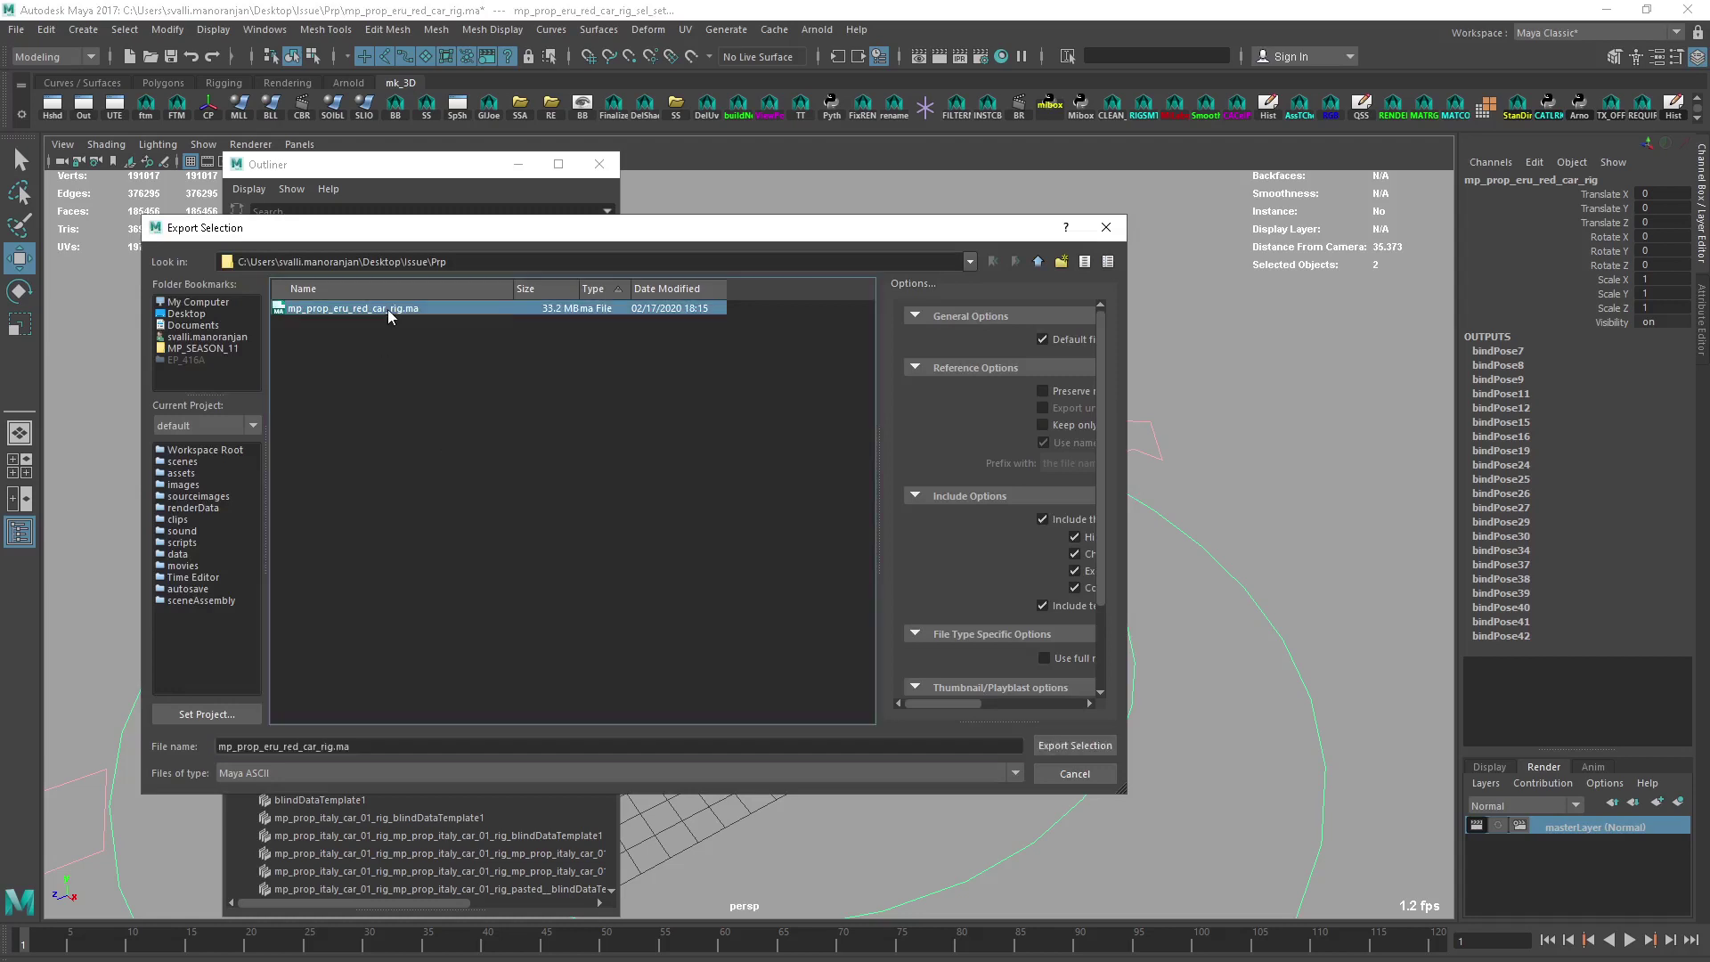
pyautogui.click(372, 745)
pyautogui.press('BackSpace')
pyautogui.press('BackSpace')
pyautogui.press('BackSpace')
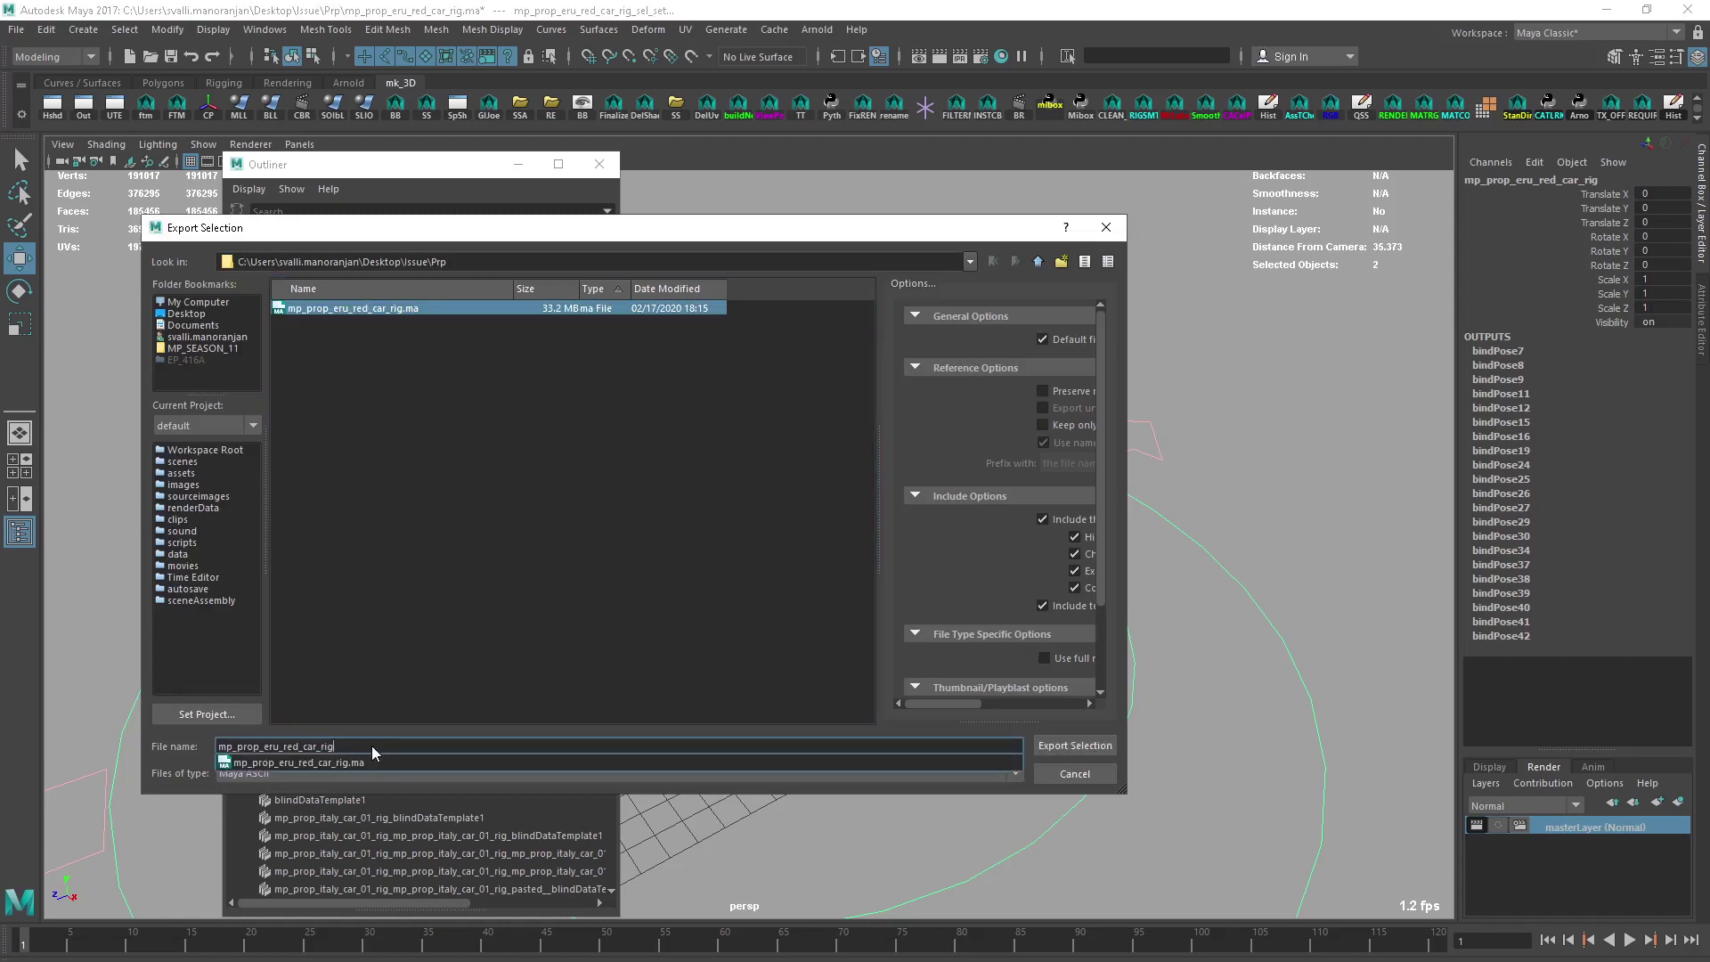
pyautogui.write('_1')
pyautogui.press('Return')
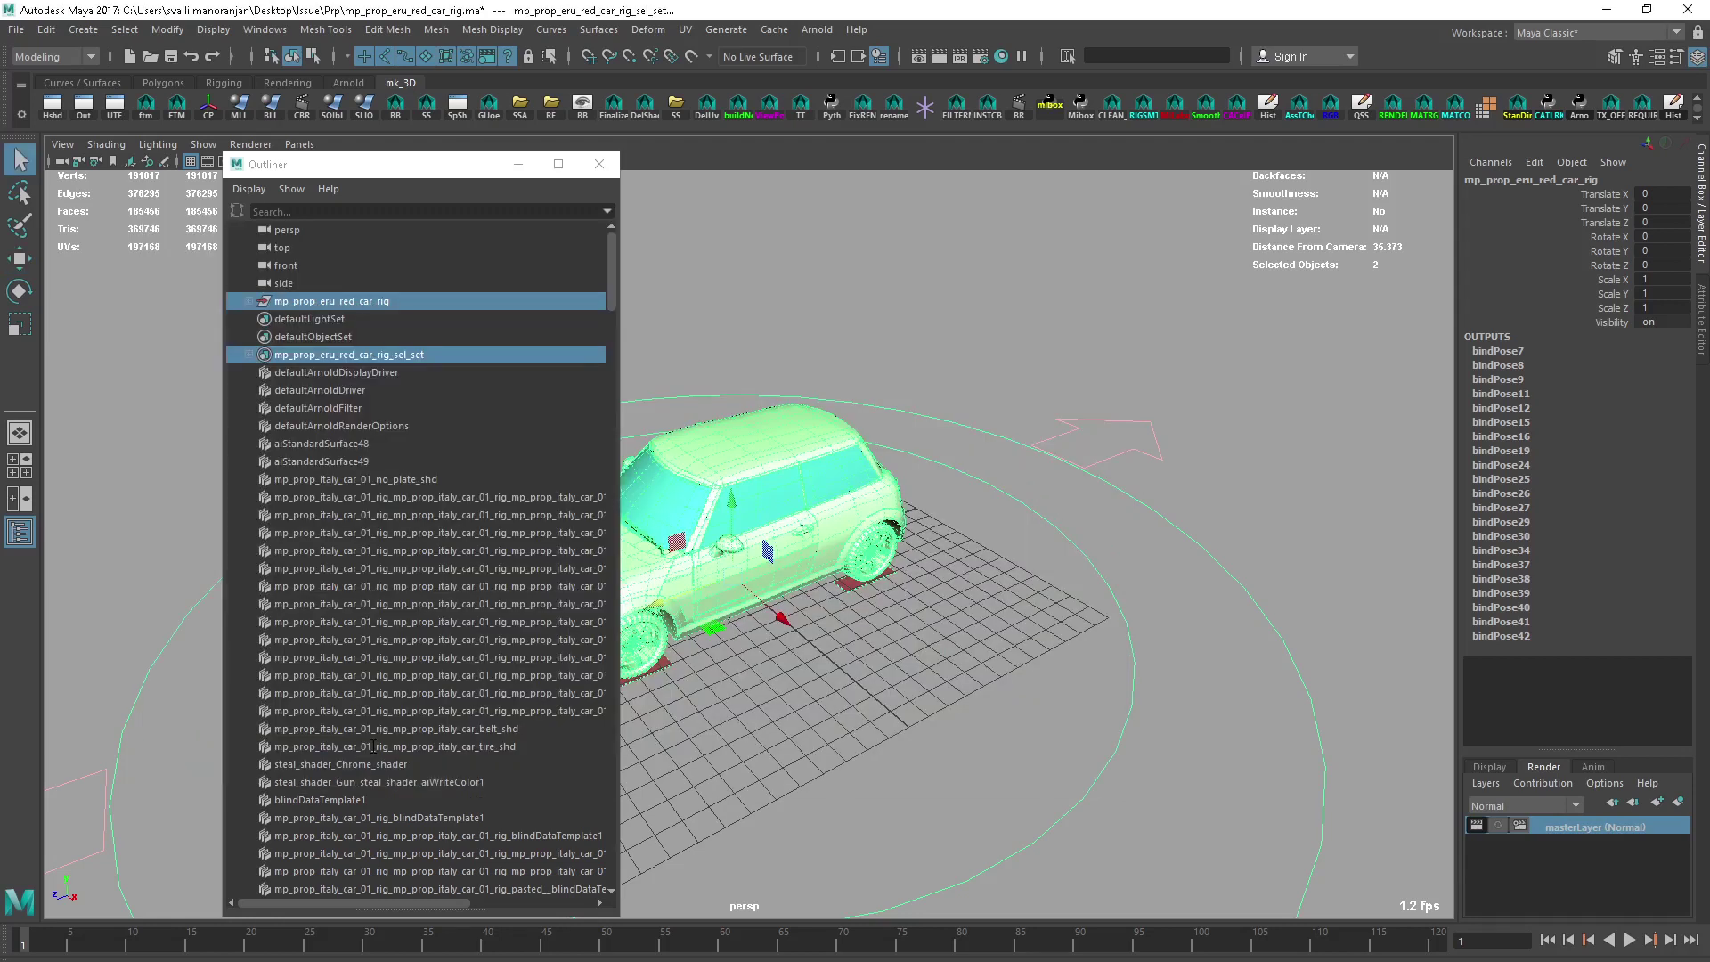
# Step: Close the Outliner, start a new scene and open the exported file mp_prop_eru_red_car_rig_V1.ma
pyautogui.press('w')
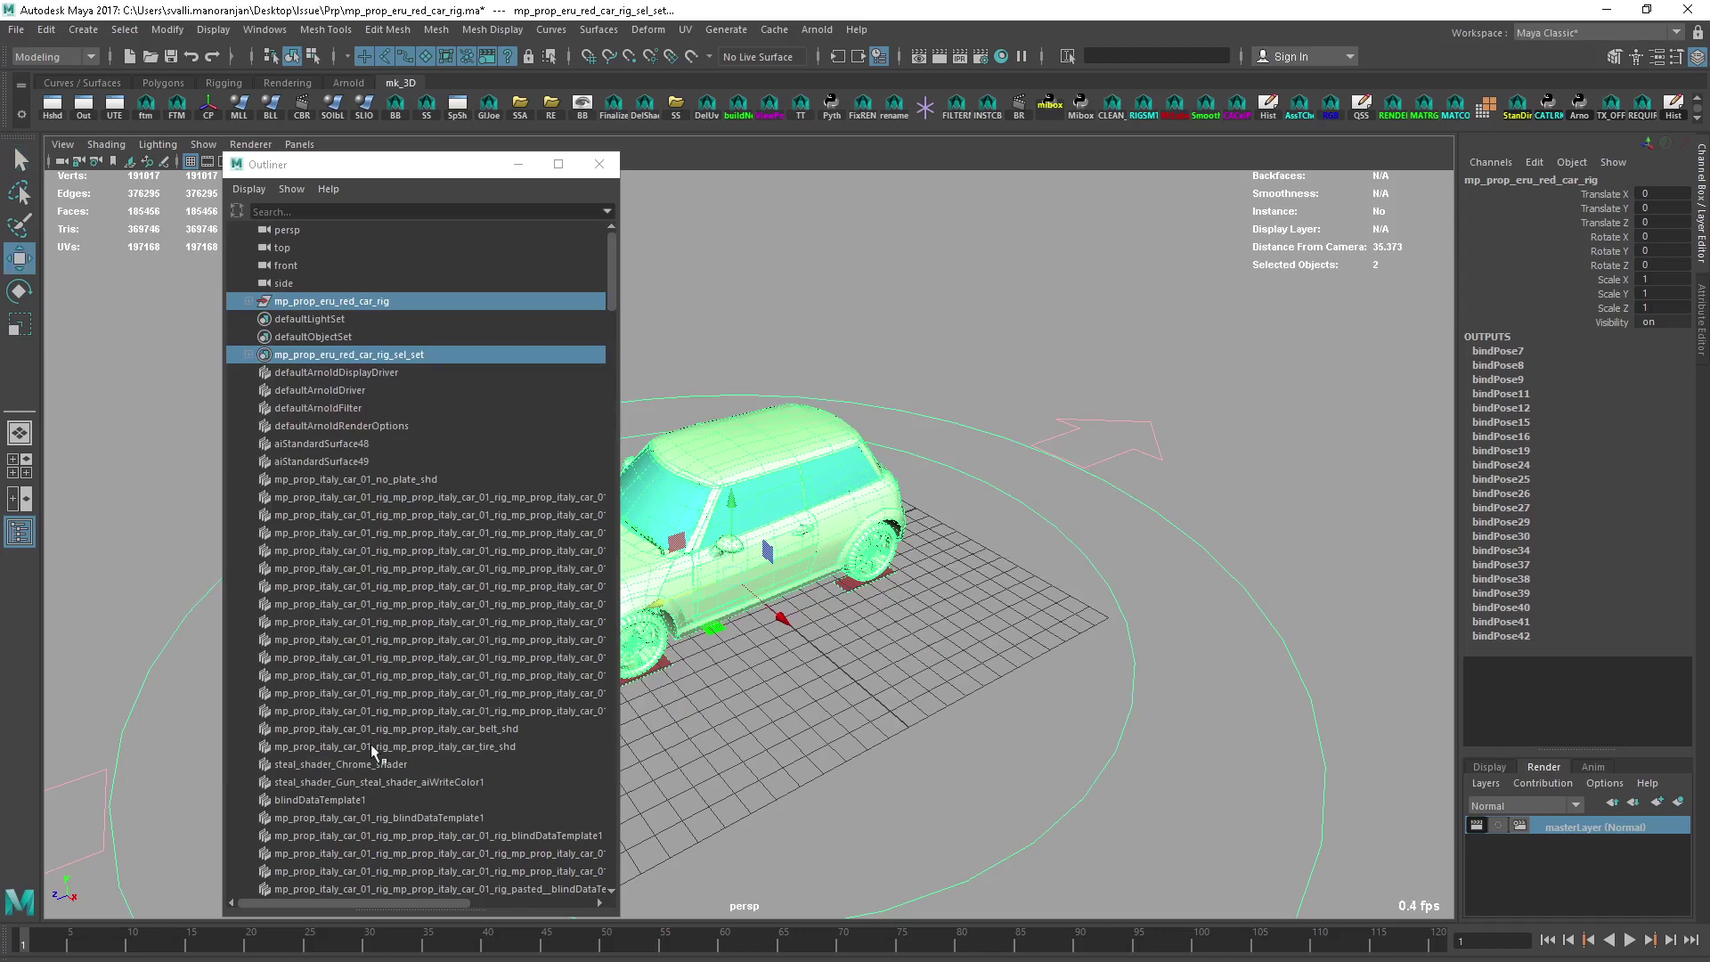
pyautogui.click(599, 164)
pyautogui.click(935, 609)
pyautogui.hotkey('ctrl', 'n')
pyautogui.click(874, 554)
pyautogui.hotkey('ctrl', 'o')
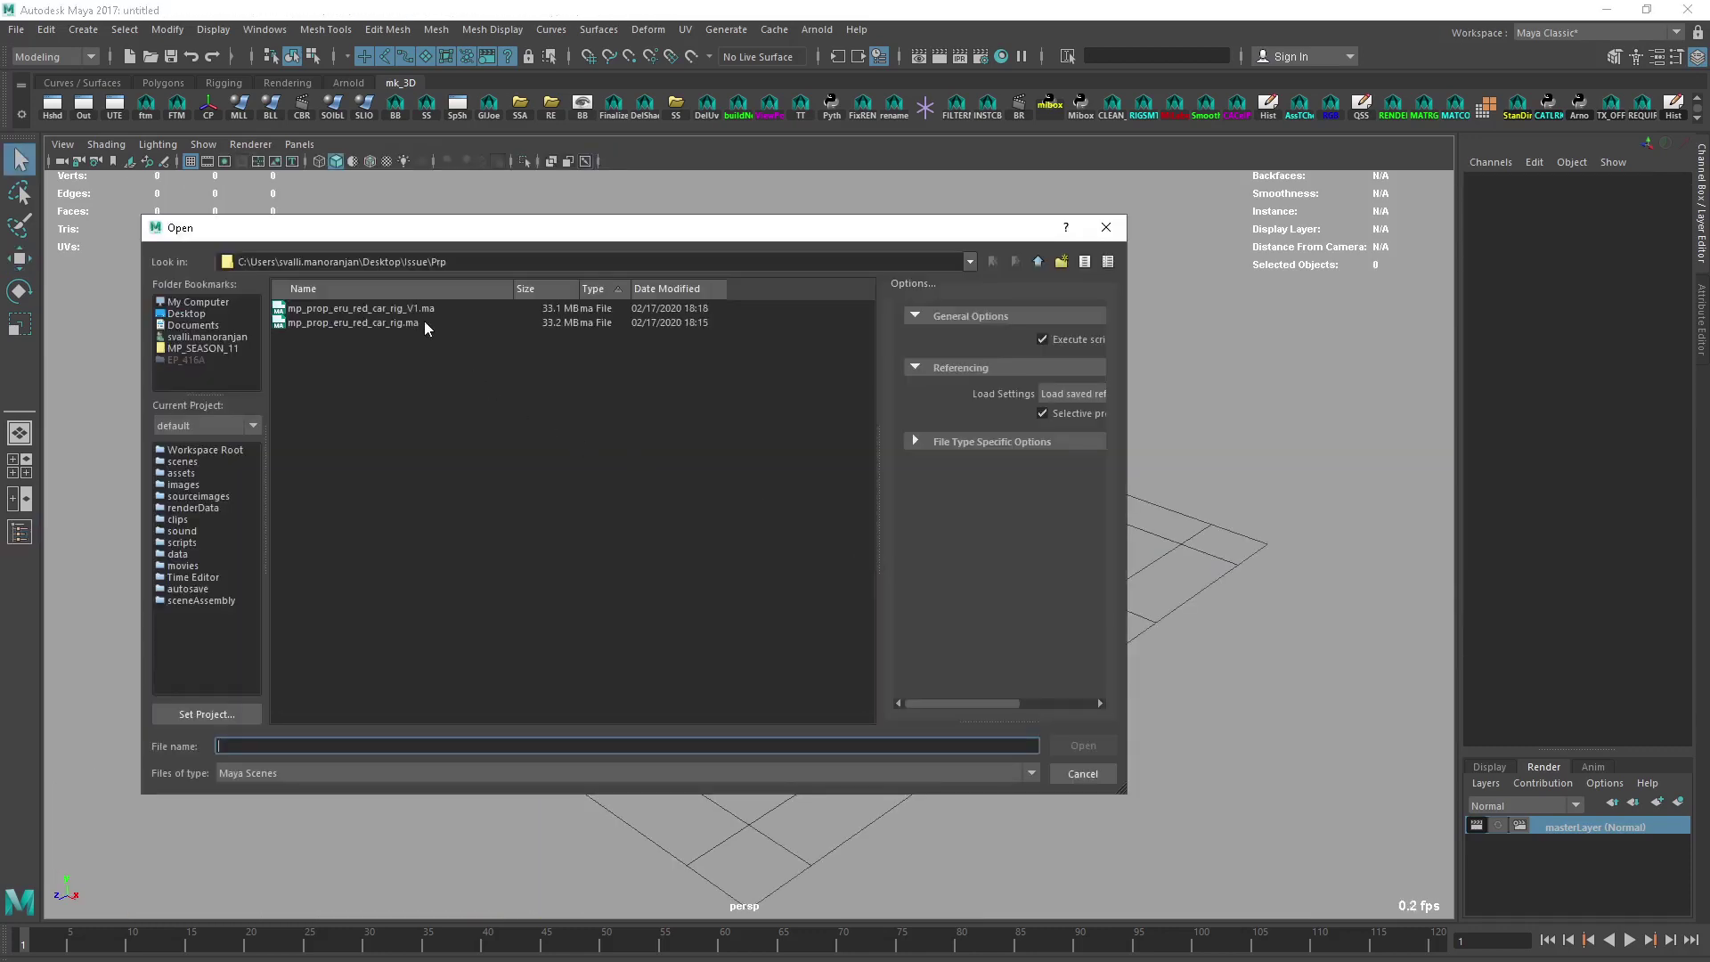
pyautogui.click(425, 311)
pyautogui.click(1081, 747)
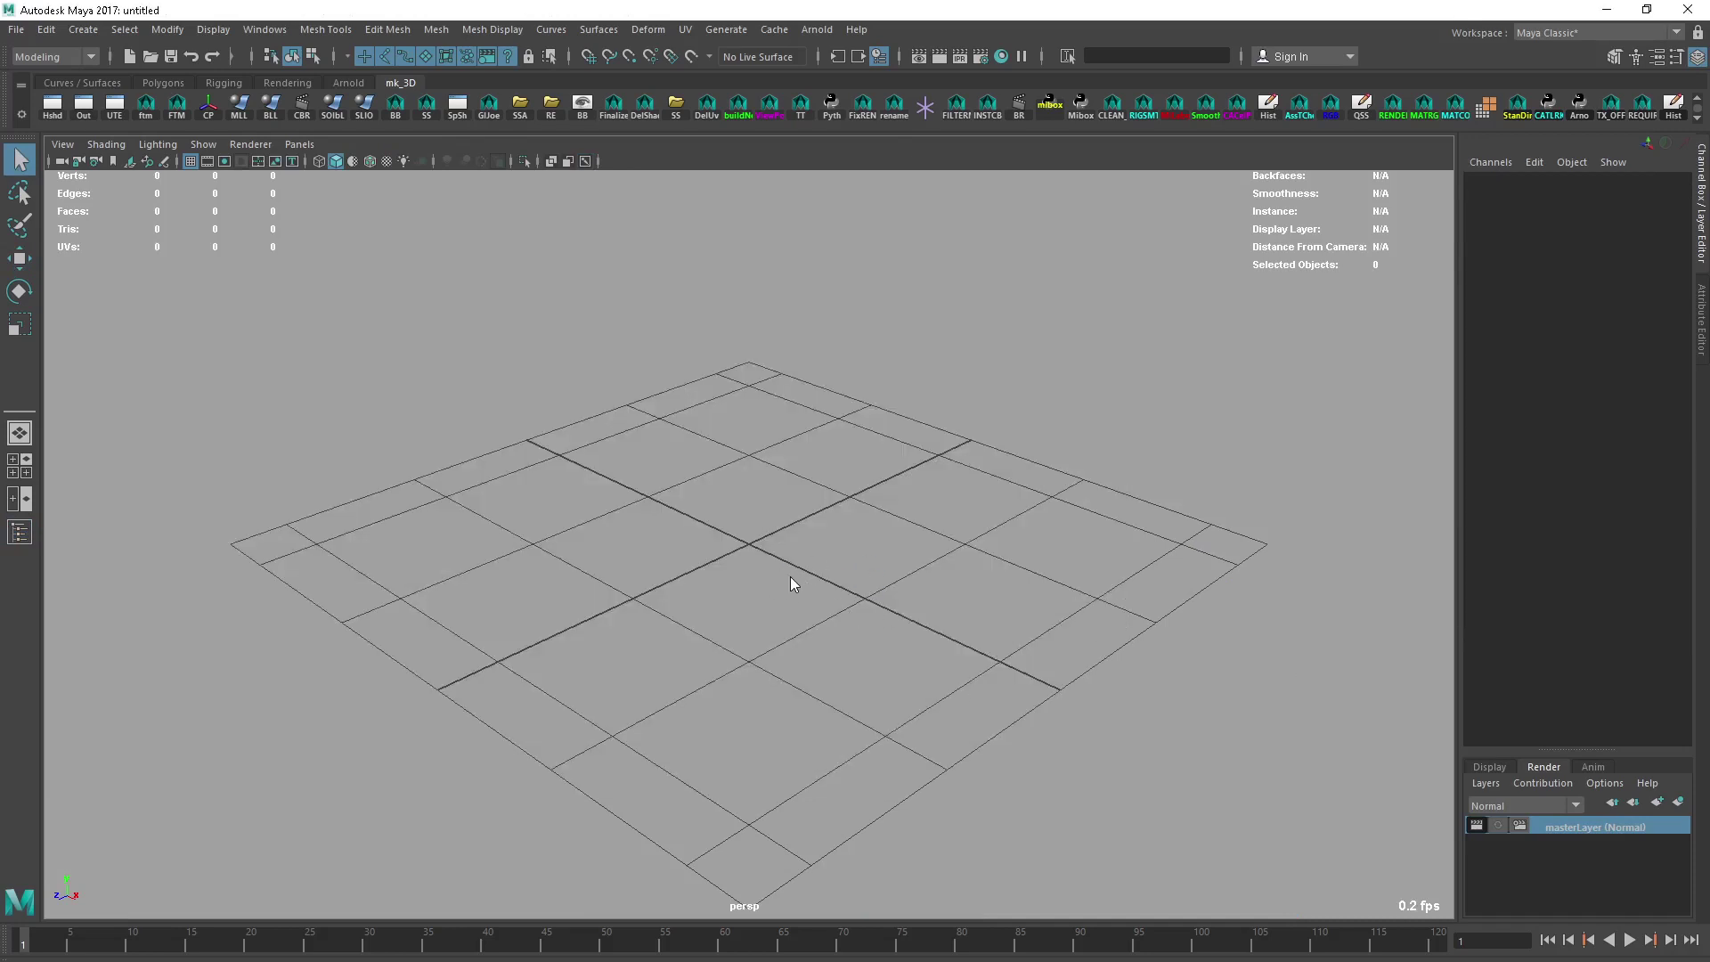
# Step: Examine the exported car rig from several angles and distances to check its meshes and control curves
pyautogui.keyDown('alt'); pyautogui.moveTo(834, 608); pyautogui.dragTo(775, 692); pyautogui.keyUp('alt')
pyautogui.scroll(3, 959, 661)
pyautogui.keyDown('alt'); pyautogui.moveTo(775, 692); pyautogui.dragTo(917, 657, button='middle'); pyautogui.keyUp('alt')
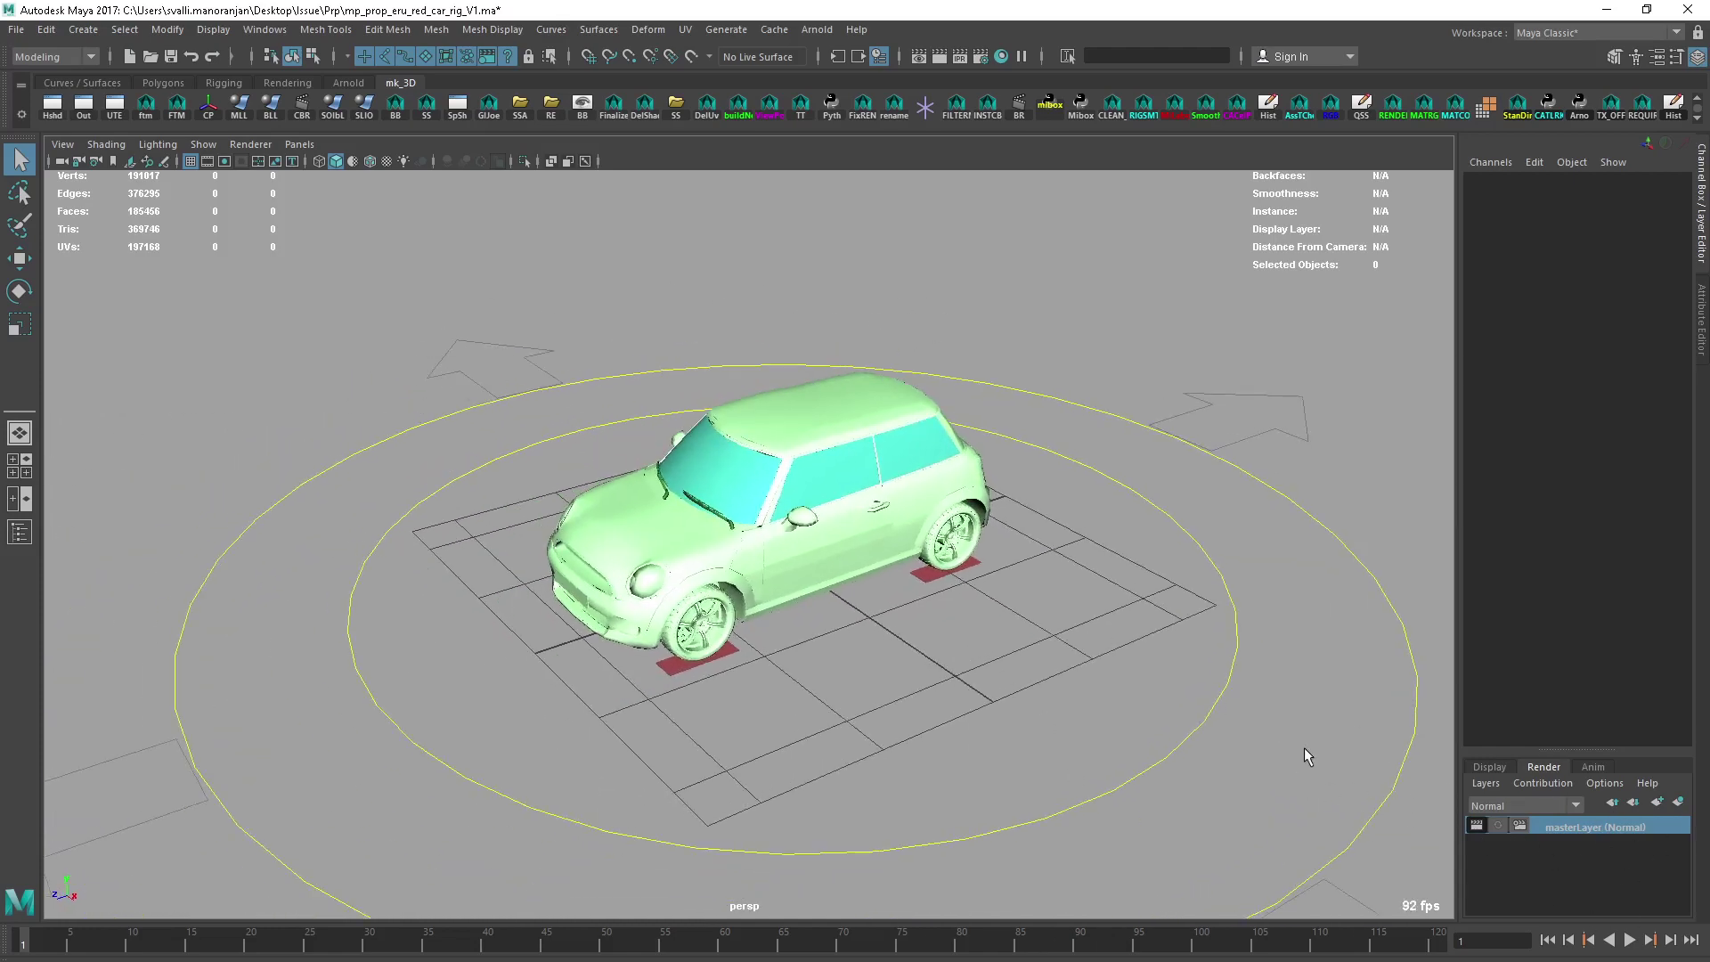
pyautogui.keyDown('alt'); pyautogui.moveTo(1302, 749); pyautogui.dragTo(1182, 728, button='middle'); pyautogui.keyUp('alt')
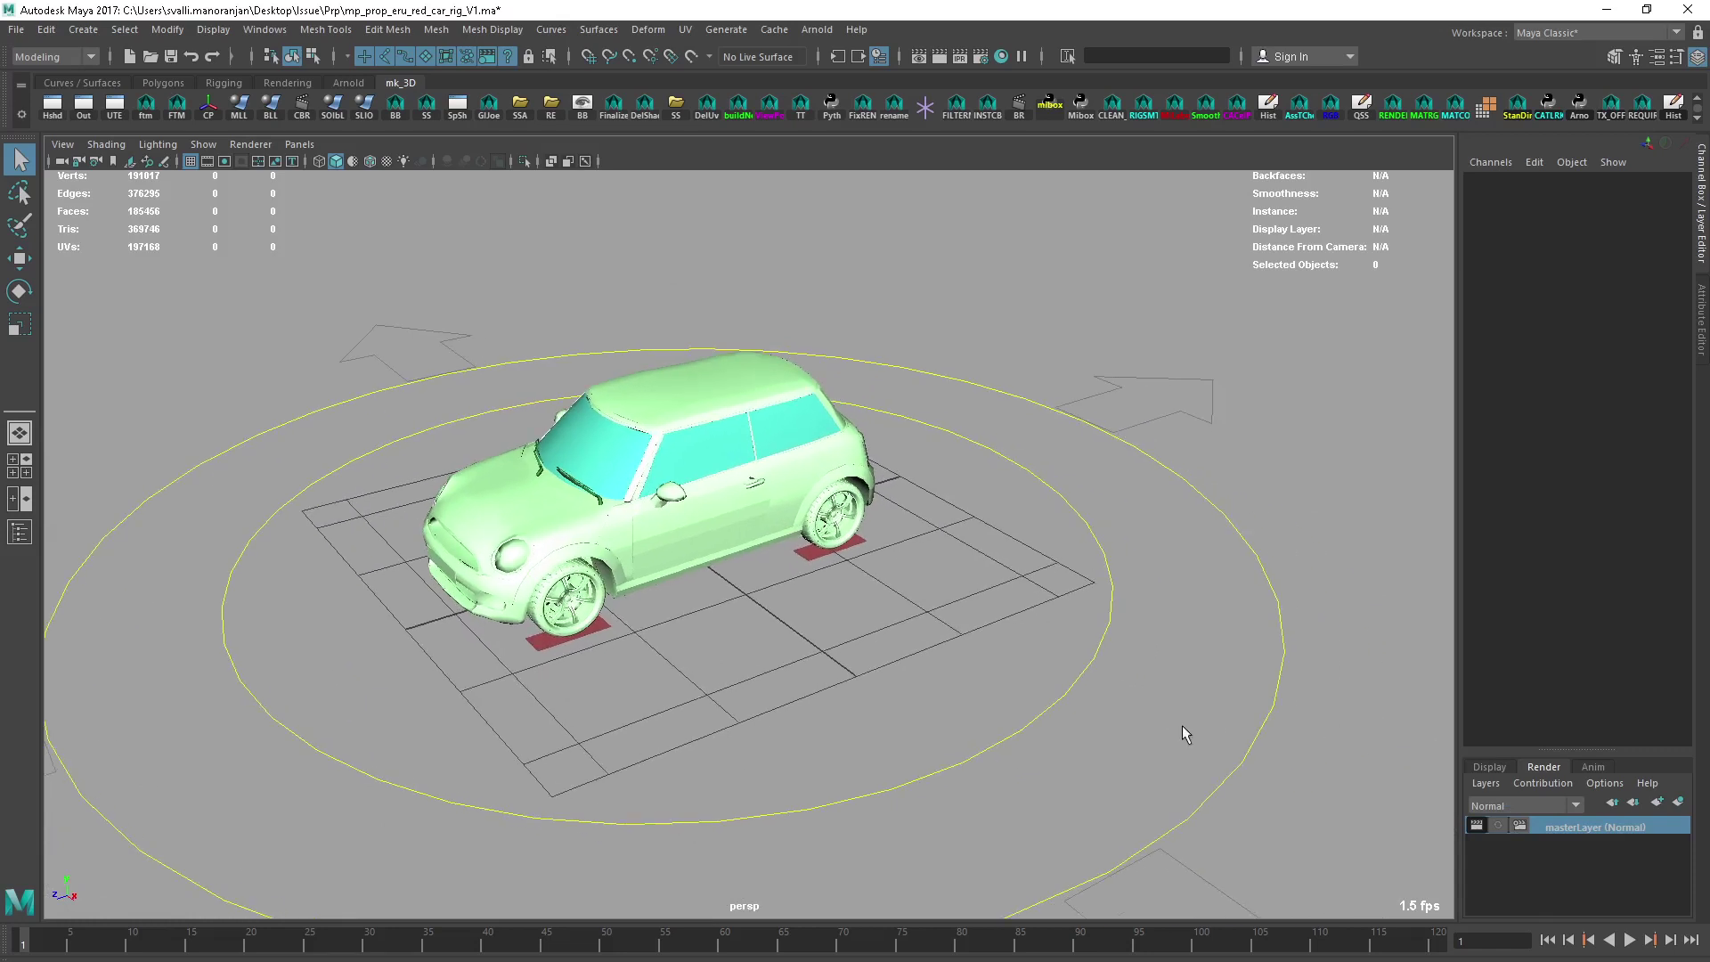
pyautogui.keyDown('alt'); pyautogui.moveTo(1183, 725); pyautogui.dragTo(1103, 730); pyautogui.keyUp('alt')
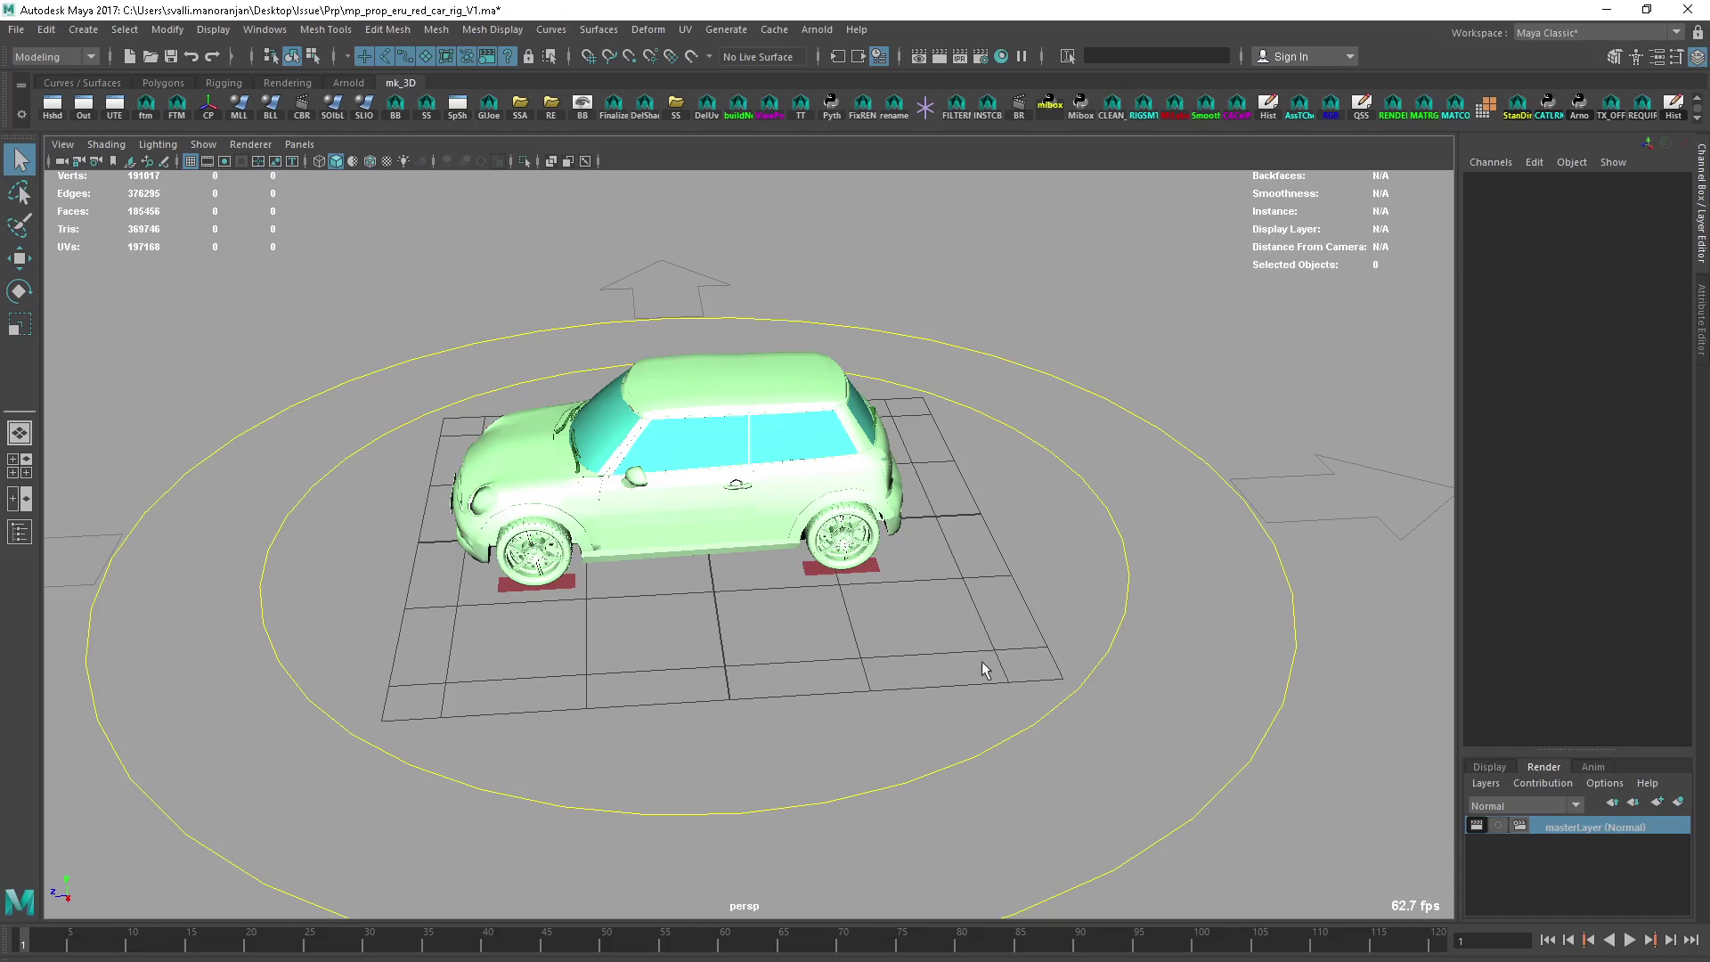
pyautogui.keyDown('alt'); pyautogui.moveTo(1008, 650); pyautogui.dragTo(965, 676); pyautogui.keyUp('alt')
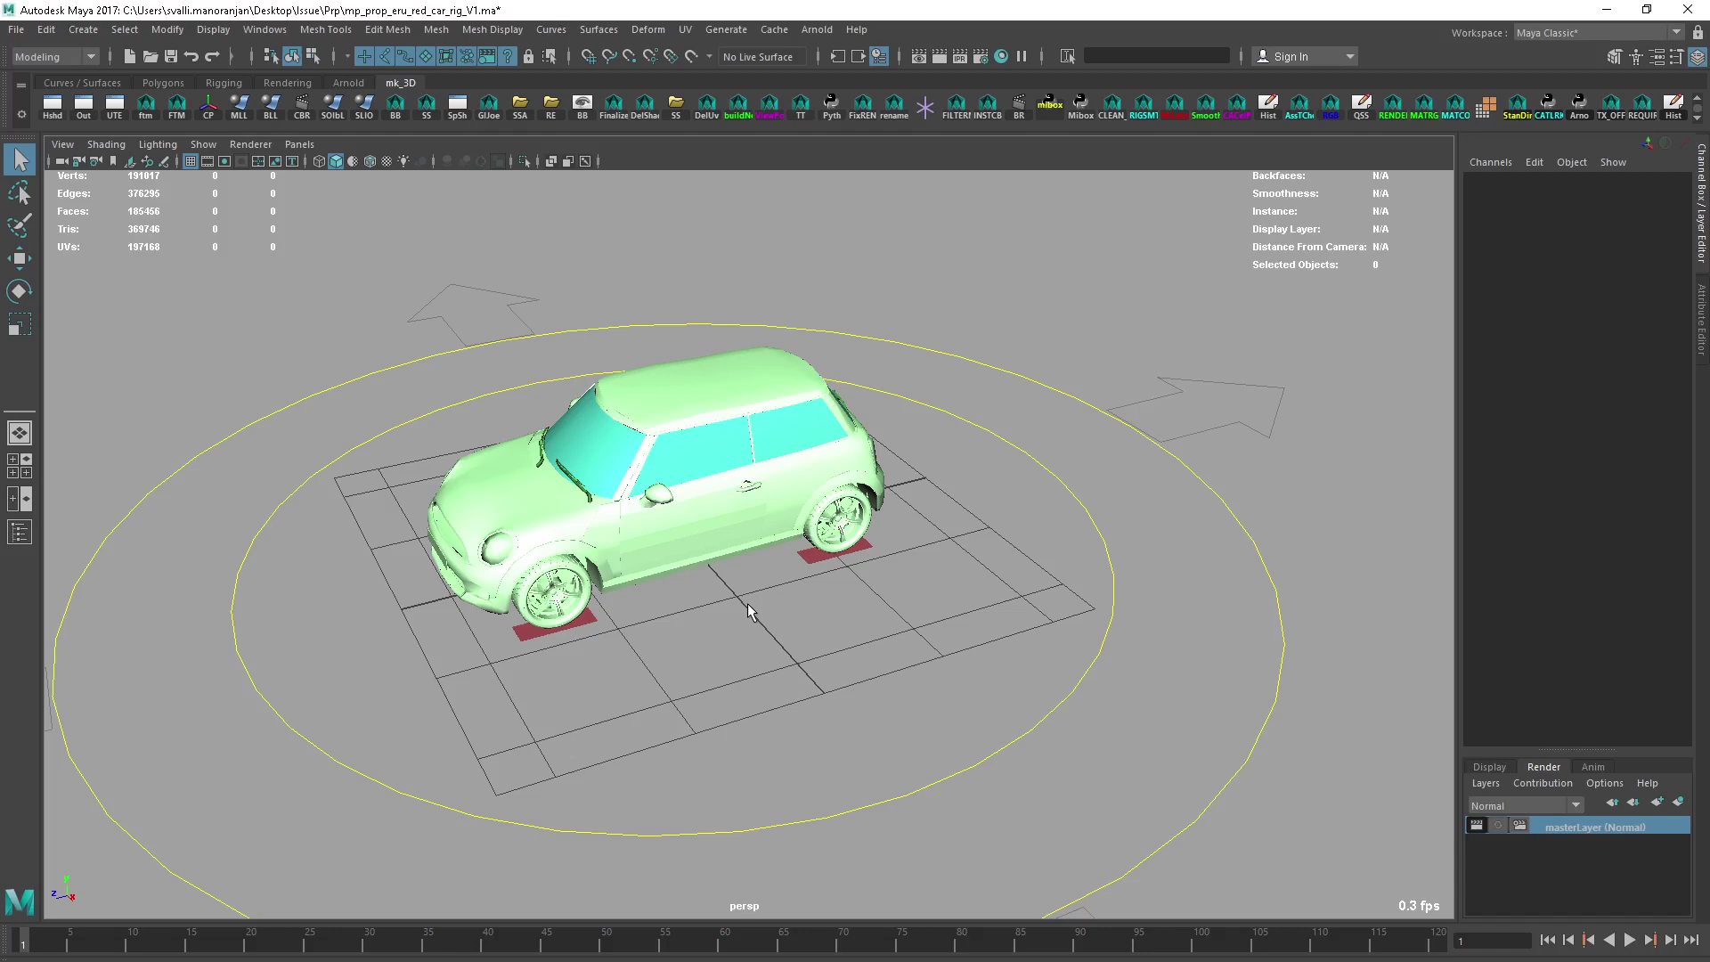
pyautogui.keyDown('alt'); pyautogui.moveTo(751, 619); pyautogui.dragTo(819, 641); pyautogui.keyUp('alt')
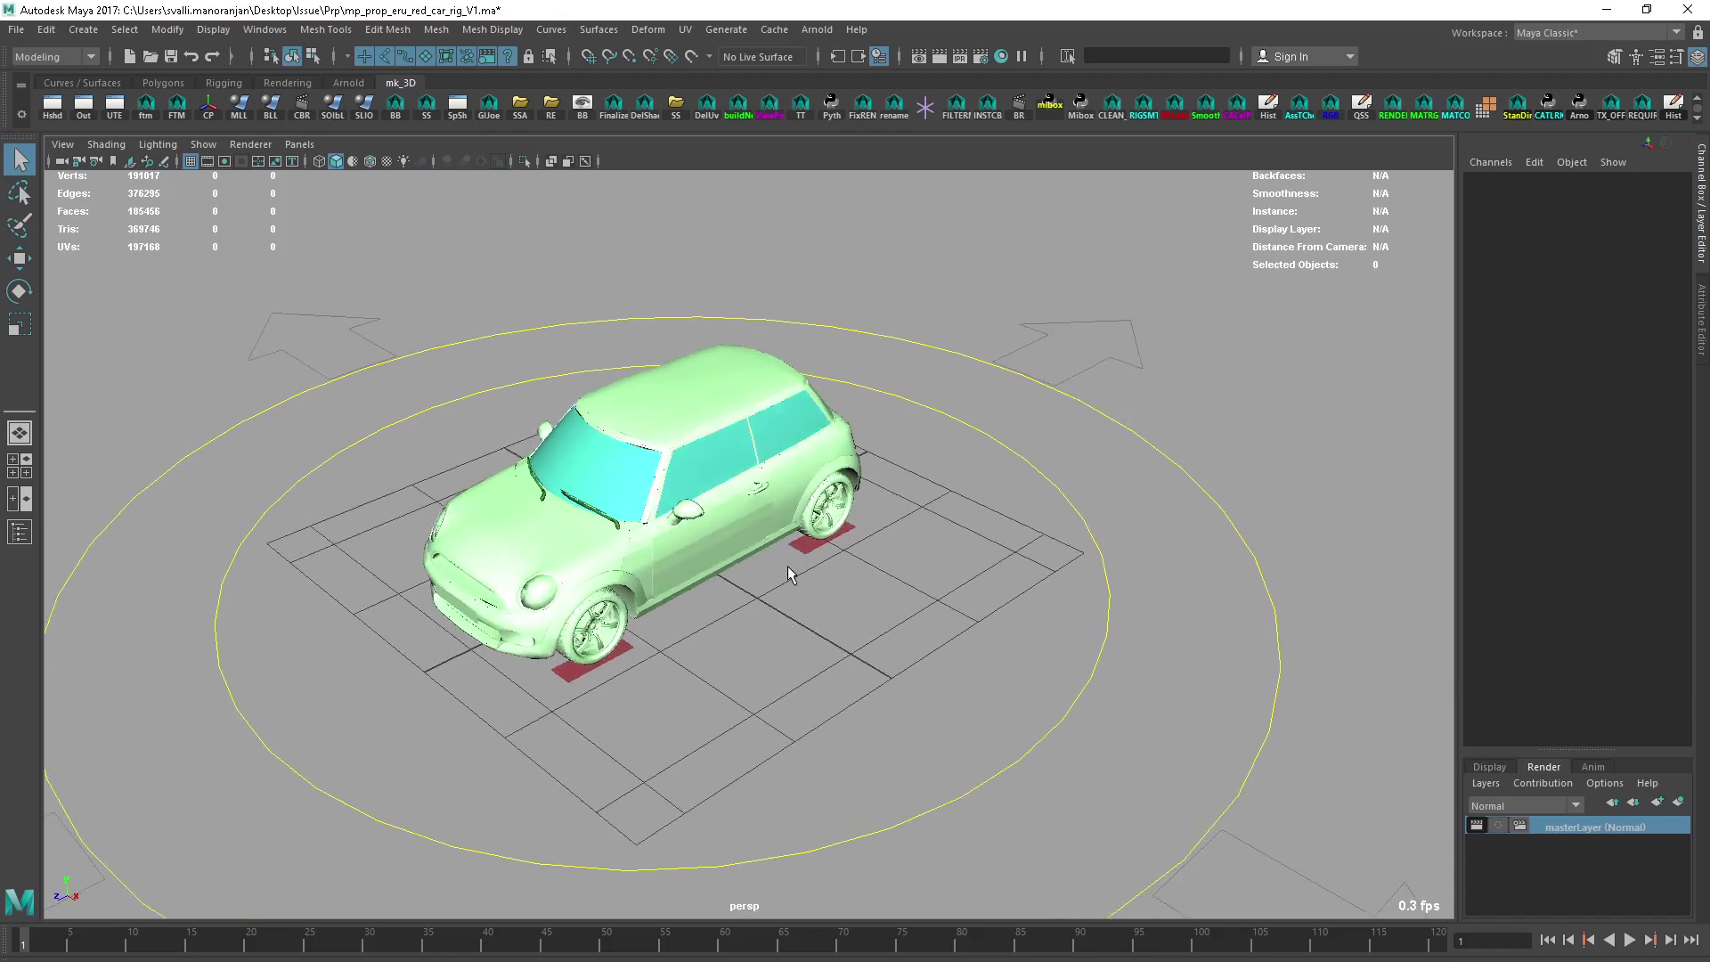
pyautogui.keyDown('alt'); pyautogui.moveTo(852, 622); pyautogui.dragTo(768, 622); pyautogui.keyUp('alt')
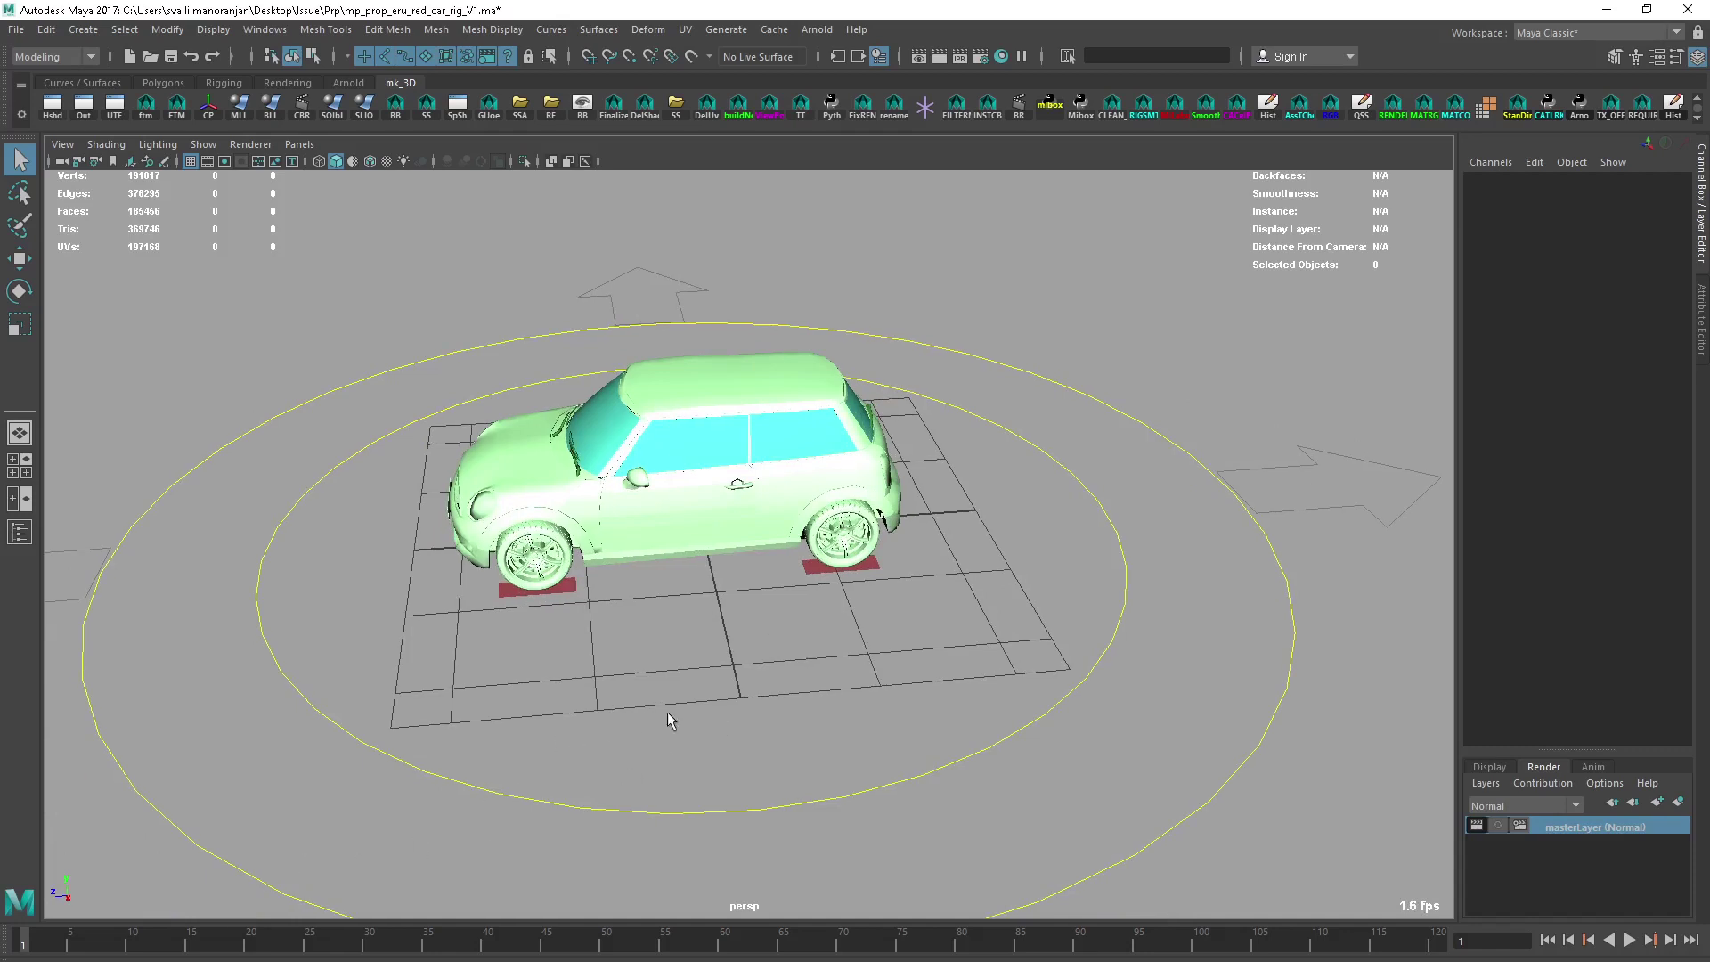
pyautogui.keyDown('alt'); pyautogui.moveTo(648, 713); pyautogui.dragTo(923, 731); pyautogui.keyUp('alt')
pyautogui.keyDown('alt'); pyautogui.moveTo(922, 731); pyautogui.dragTo(424, 500, button='right'); pyautogui.keyUp('alt')
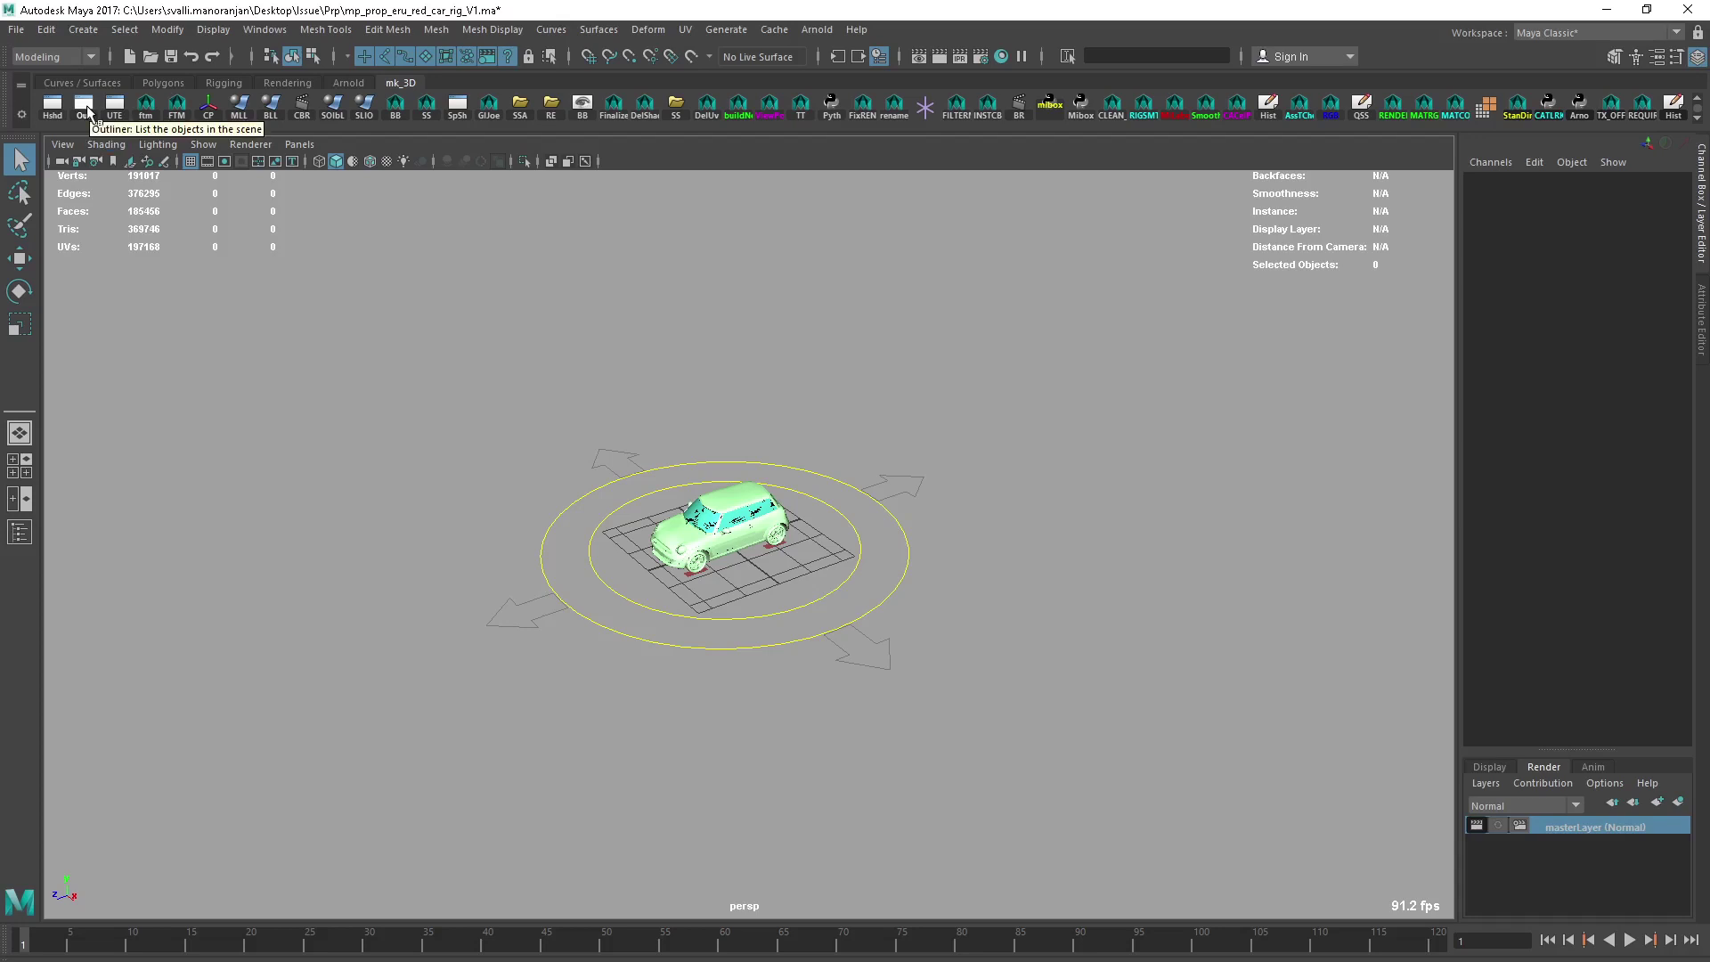
pyautogui.keyDown('alt'); pyautogui.moveTo(831, 580); pyautogui.dragTo(678, 524); pyautogui.keyUp('alt')
pyautogui.keyDown('alt'); pyautogui.moveTo(679, 524); pyautogui.dragTo(1015, 687, button='right'); pyautogui.keyUp('alt')
pyautogui.moveTo(953, 653)
pyautogui.keyDown('alt'); pyautogui.mouseDown()
pyautogui.moveTo(817, 668)
pyautogui.moveTo(946, 657)
pyautogui.mouseUp(); pyautogui.keyUp('alt')
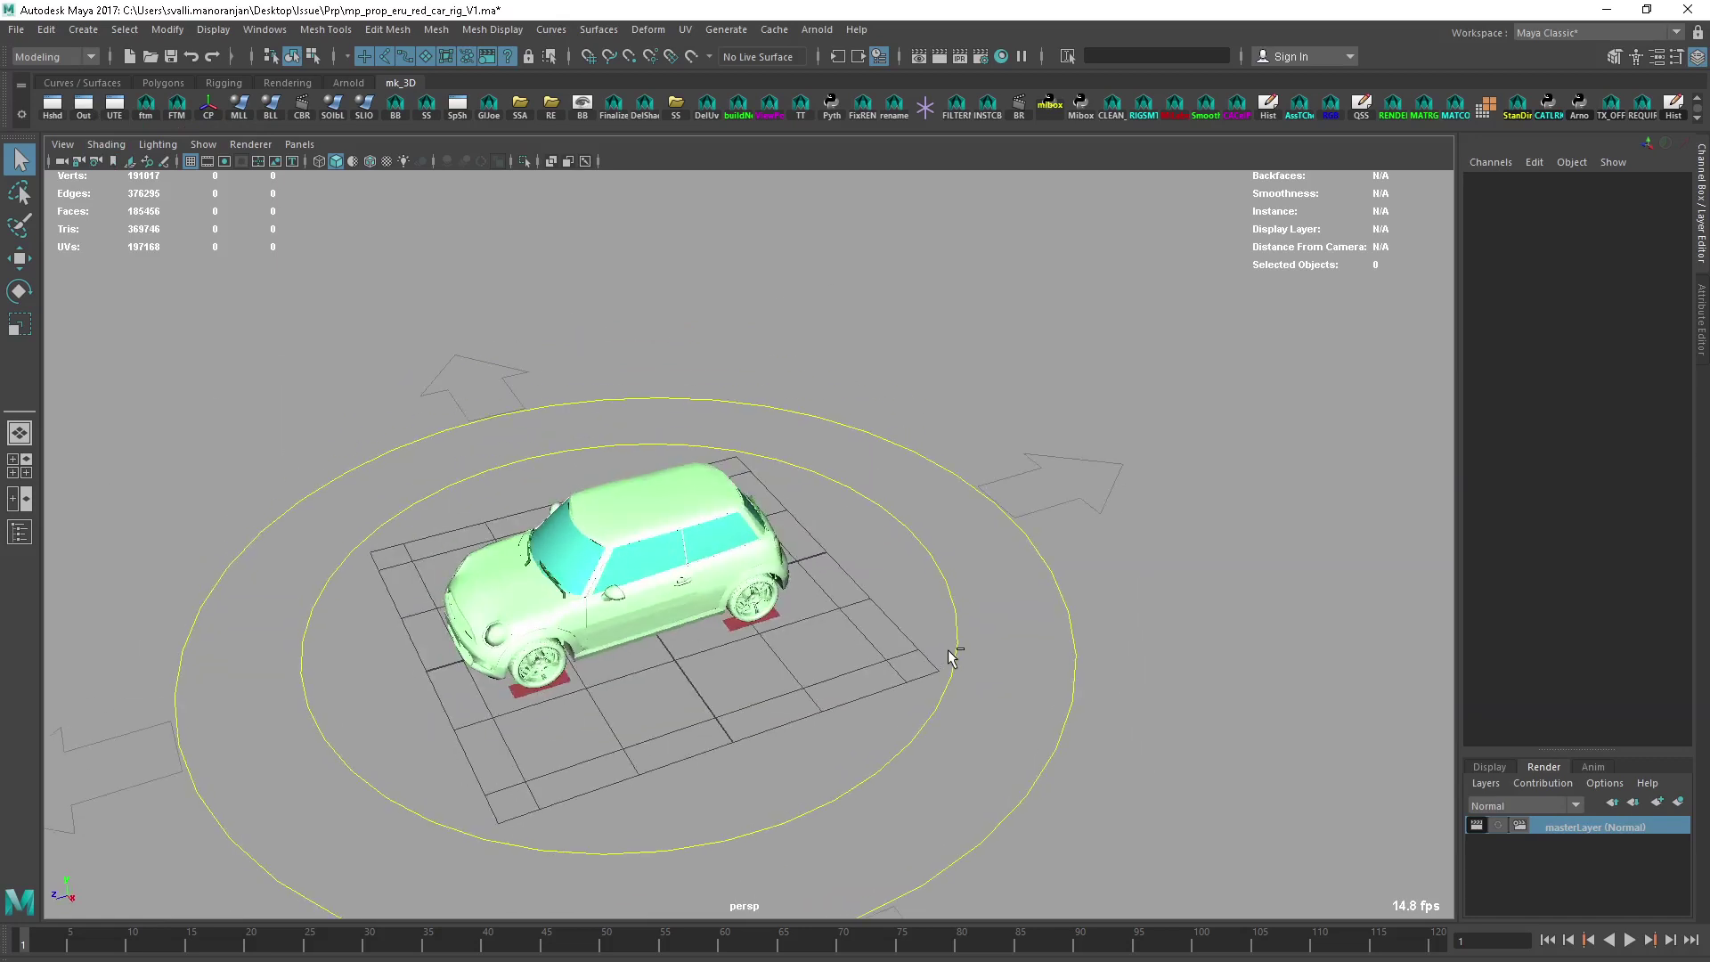